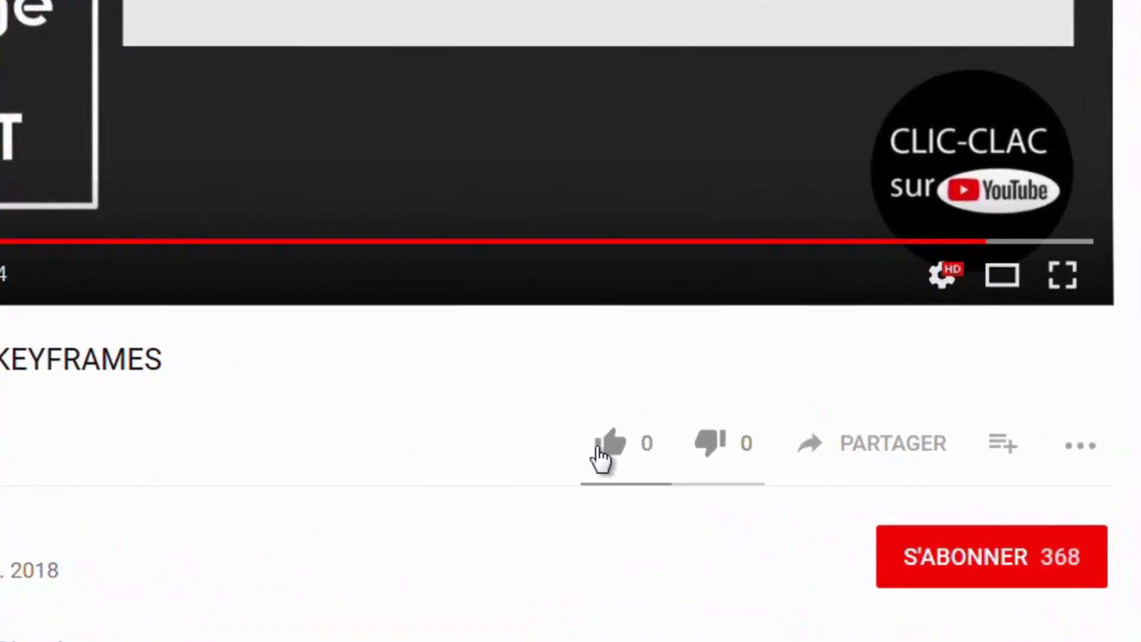
# Step: Like the keyframes tutorial video and subscribe to its channel with notifications turned on
pyautogui.click(600, 448)
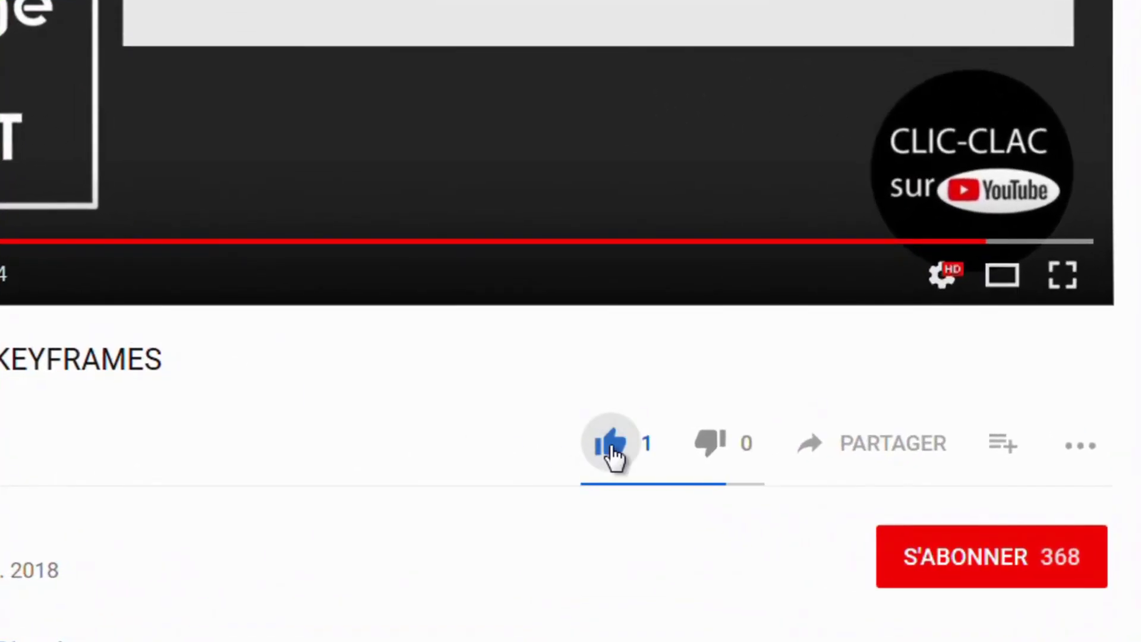
pyautogui.click(1000, 565)
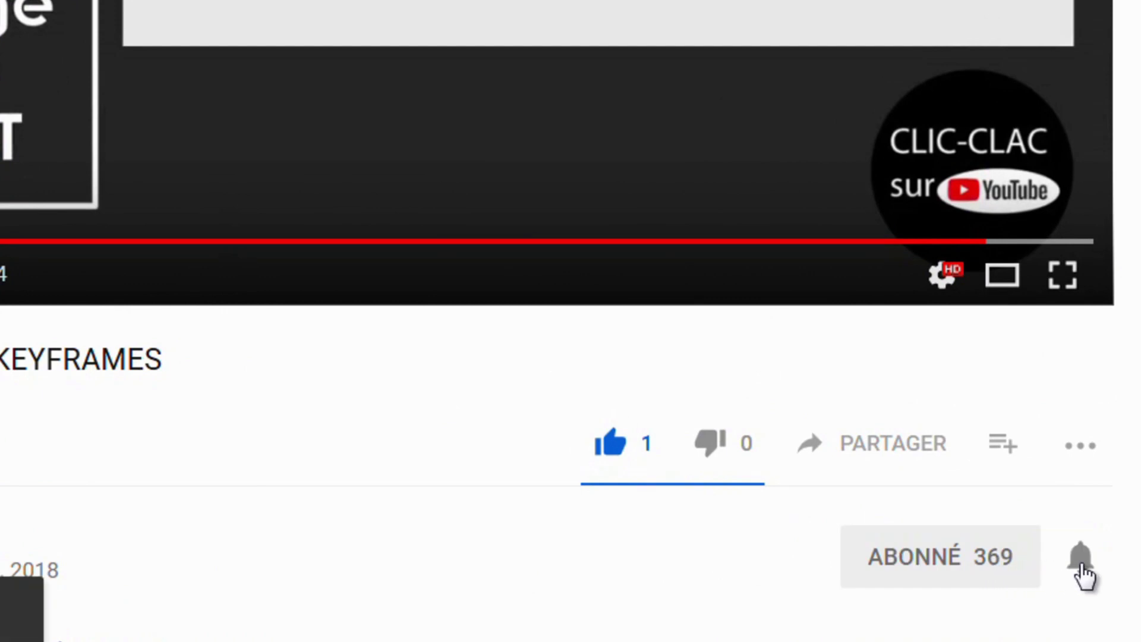
pyautogui.click(1082, 562)
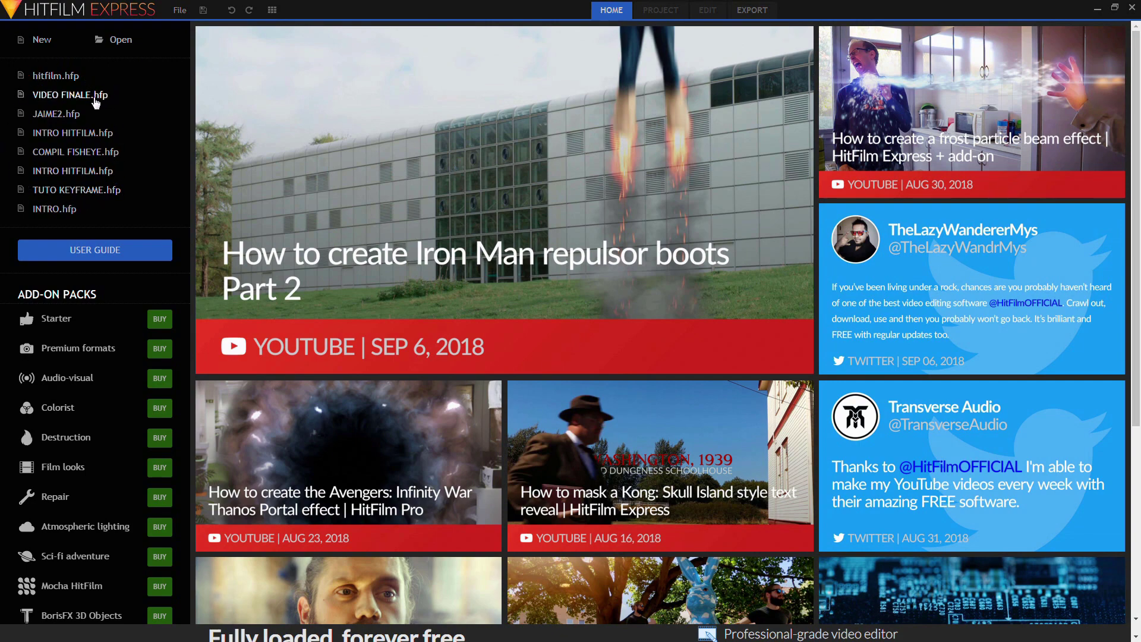
# Step: Examine the existing-project file browser and the online store page for the Starter add-on pack
pyautogui.click(121, 41)
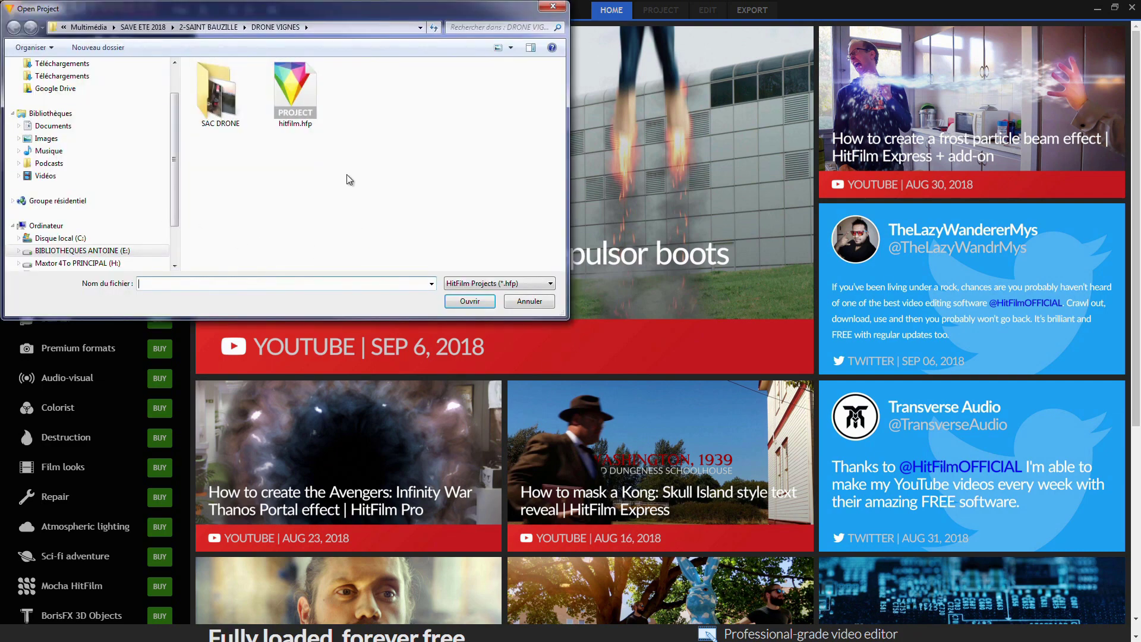
pyautogui.click(550, 6)
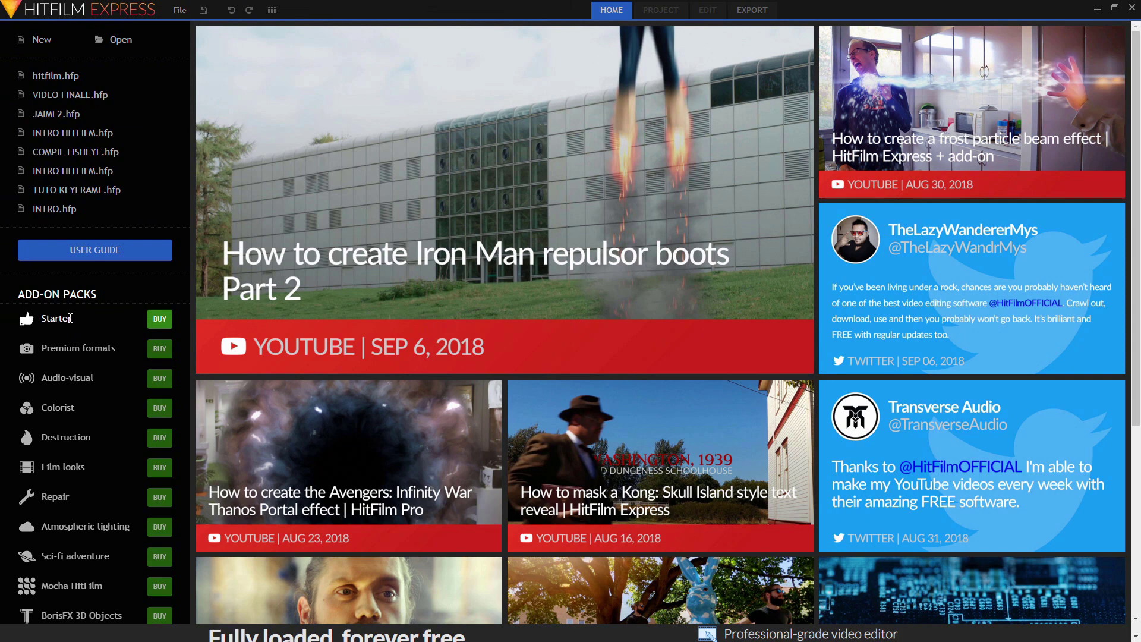
pyautogui.click(172, 324)
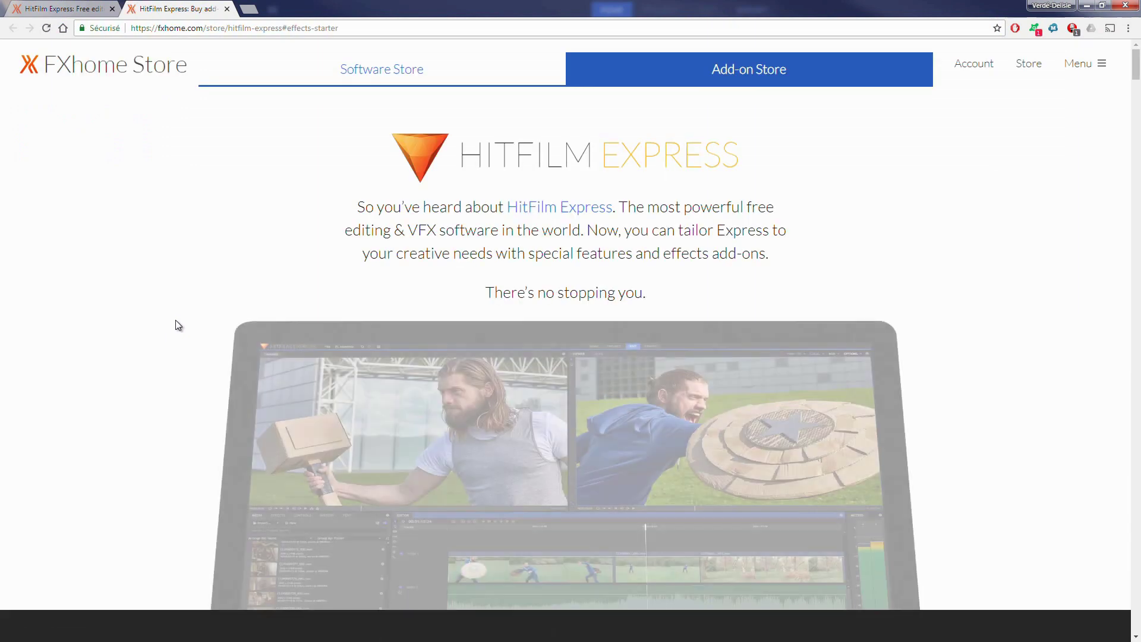
pyautogui.click(1087, 6)
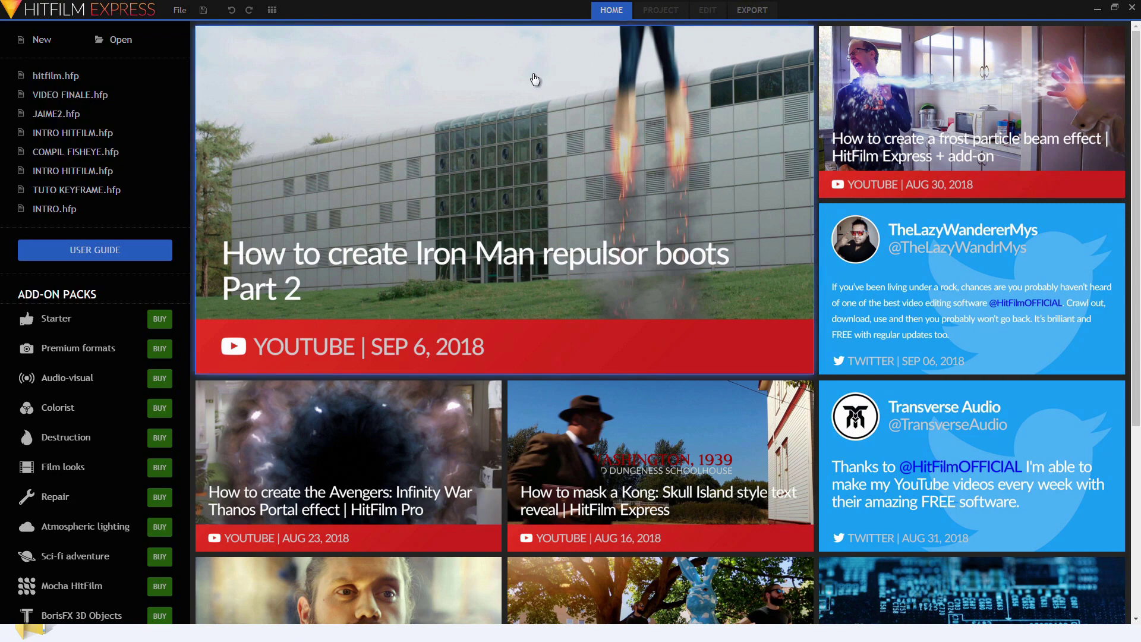
# Step: Examine the export queue and the list of export presets, and return to the home screen
pyautogui.click(753, 11)
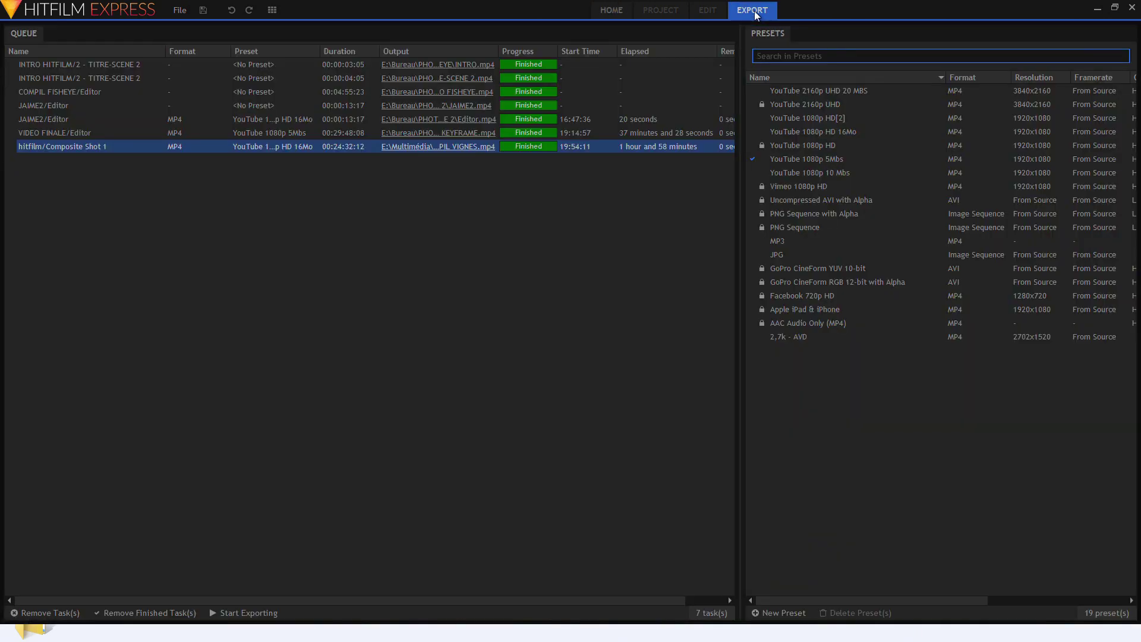
pyautogui.click(611, 10)
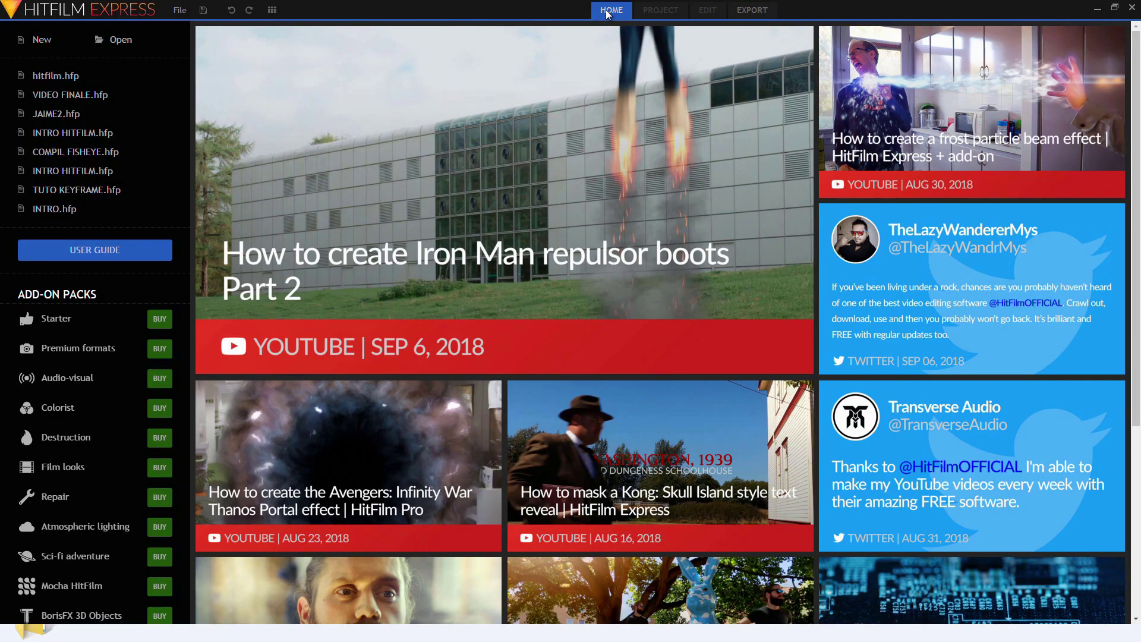
# Step: Open the program options and examine the media cache and proxy settings
pyautogui.click(180, 12)
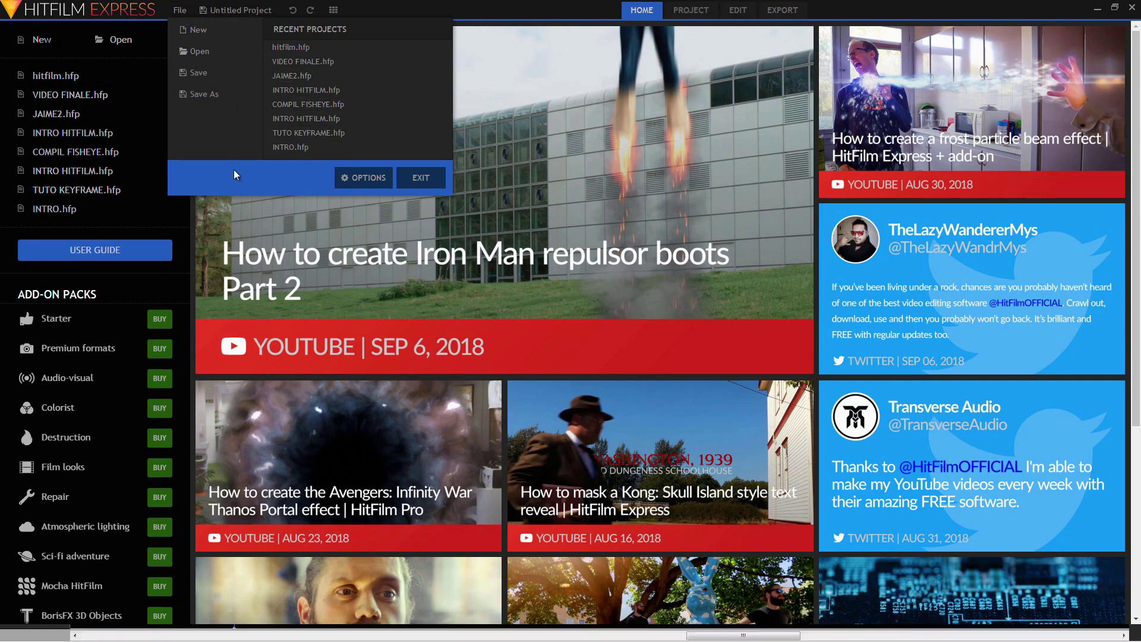
pyautogui.click(351, 181)
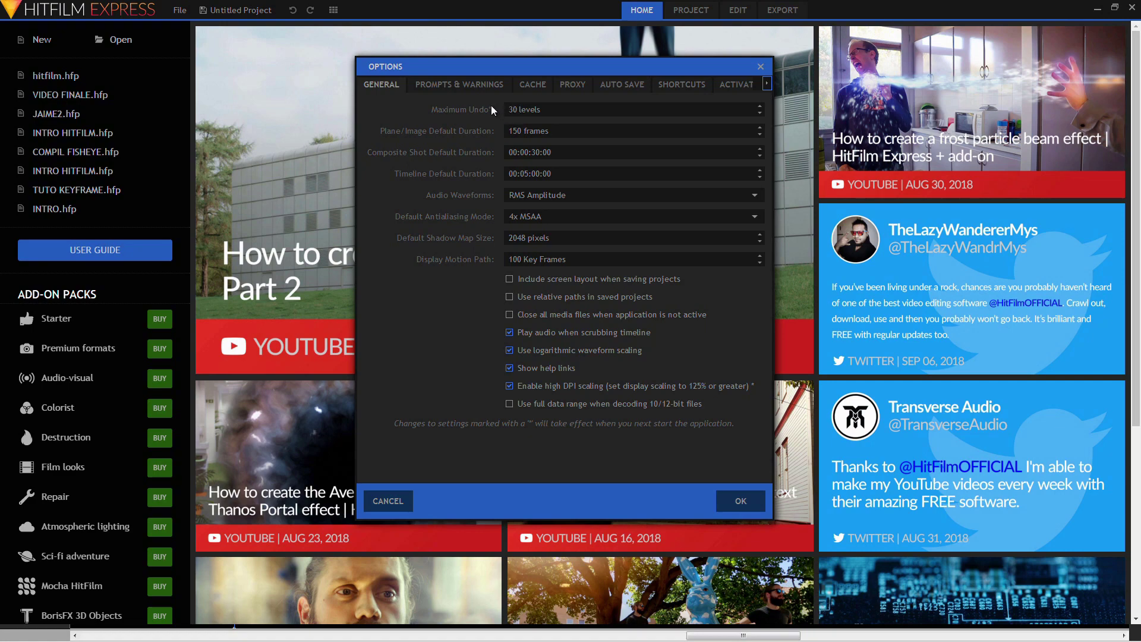
pyautogui.click(528, 86)
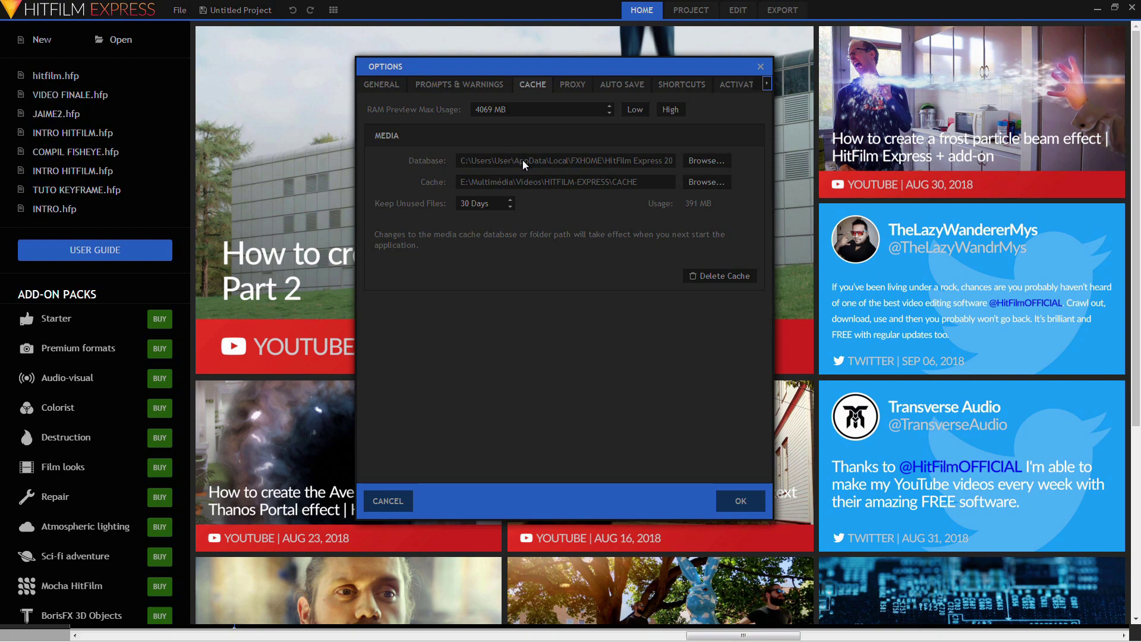
pyautogui.click(520, 181)
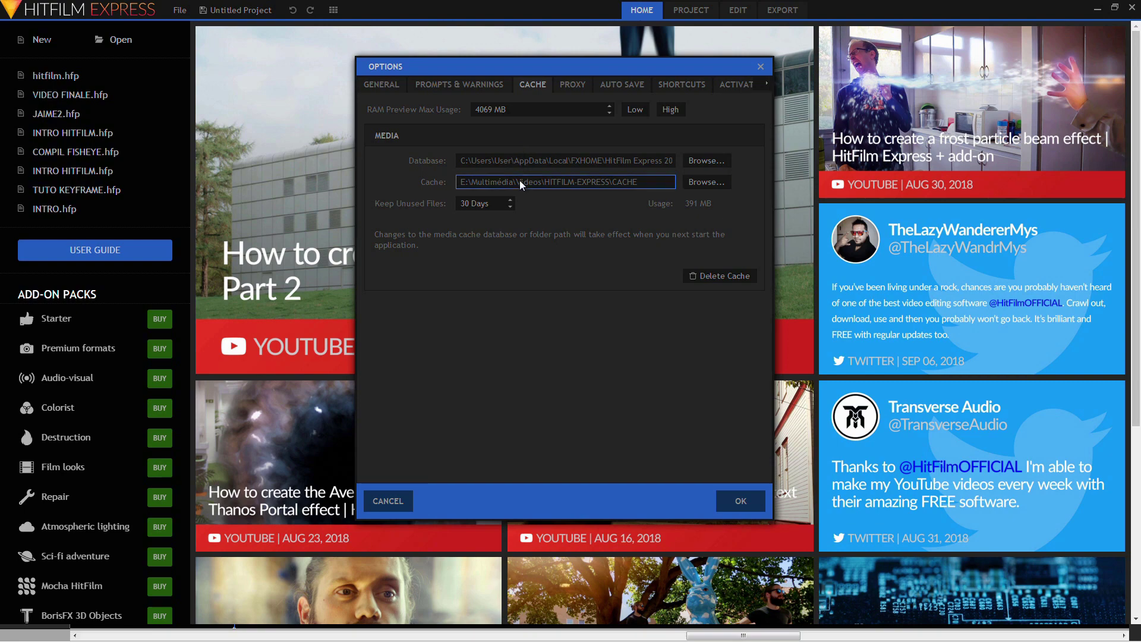
pyautogui.click(495, 203)
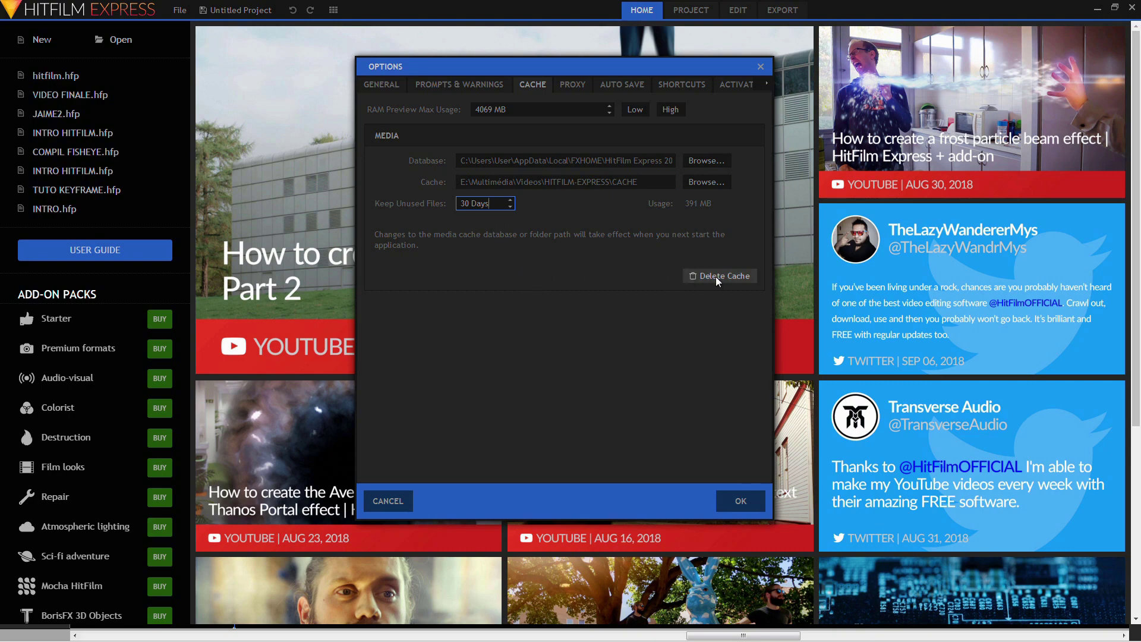
pyautogui.click(568, 86)
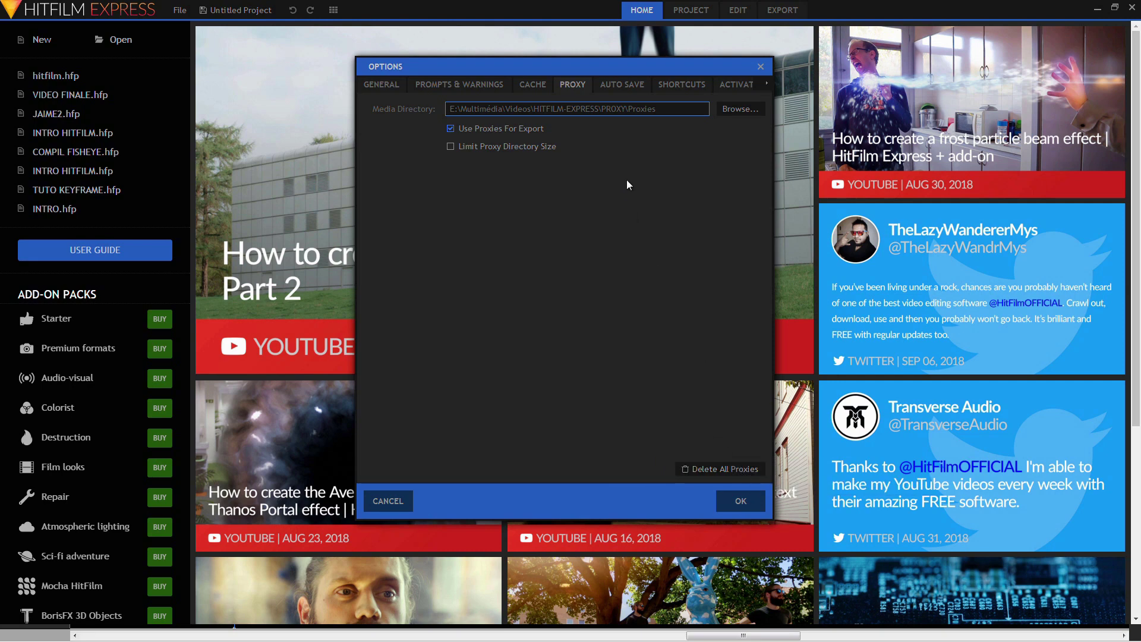
# Step: Try toggling project auto saving and set the auto save frequency to 10 minutes
pyautogui.click(615, 87)
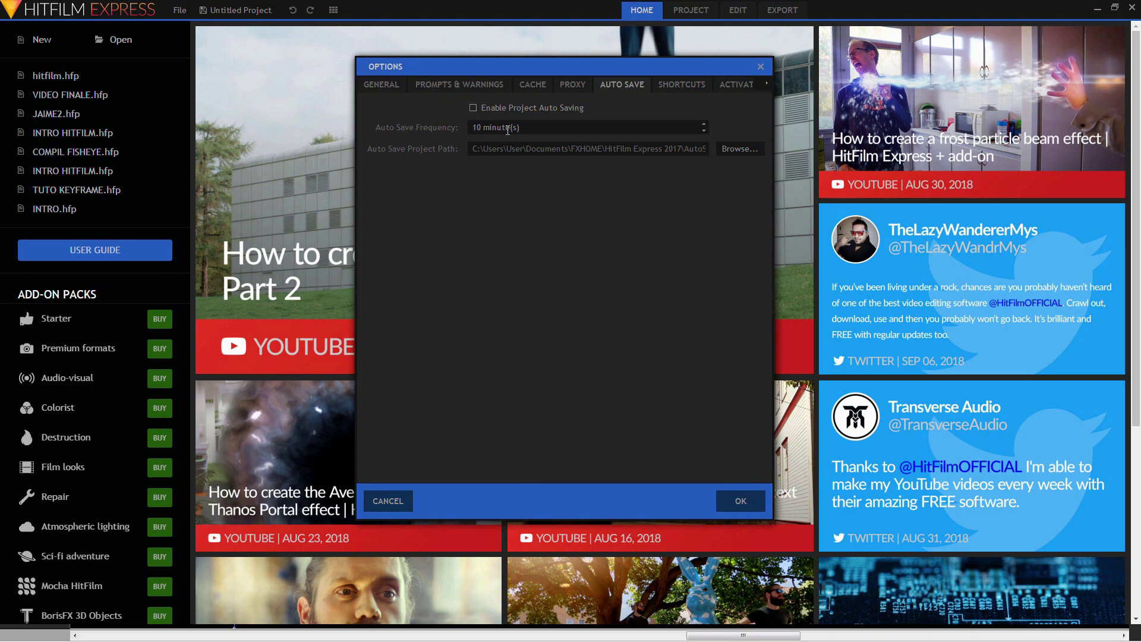
pyautogui.click(476, 110)
pyautogui.click(474, 109)
pyautogui.click(519, 130)
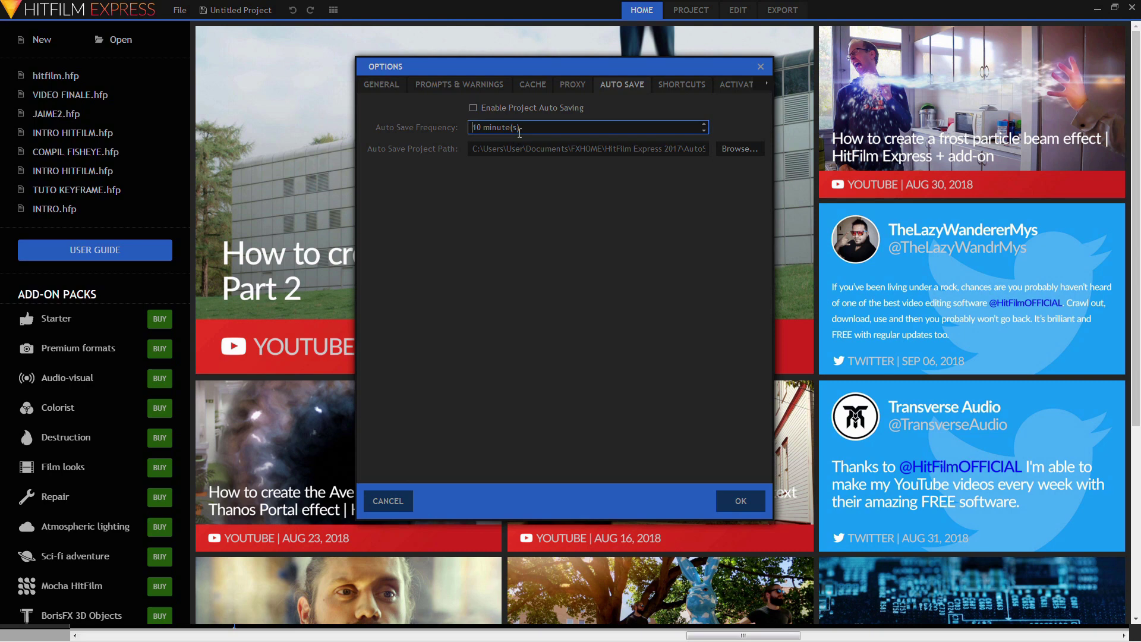
pyautogui.click(704, 131)
pyautogui.write('10')
# Step: Examine the keyboard shortcut list and the activation details, and close the options without saving
pyautogui.click(678, 87)
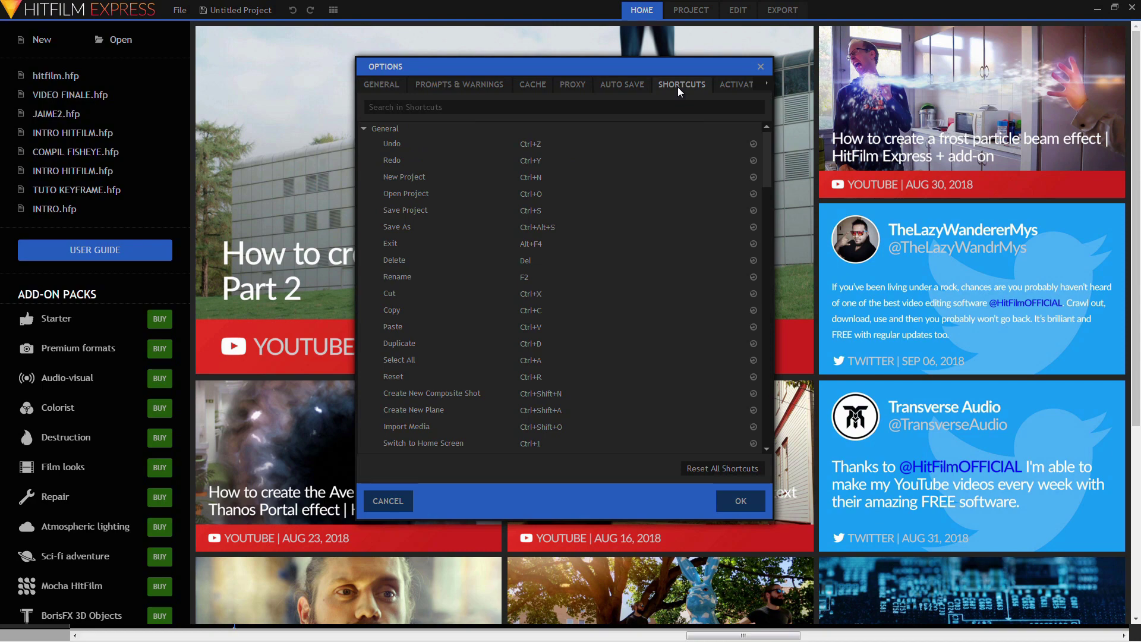
pyautogui.scroll(-5, 580, 217)
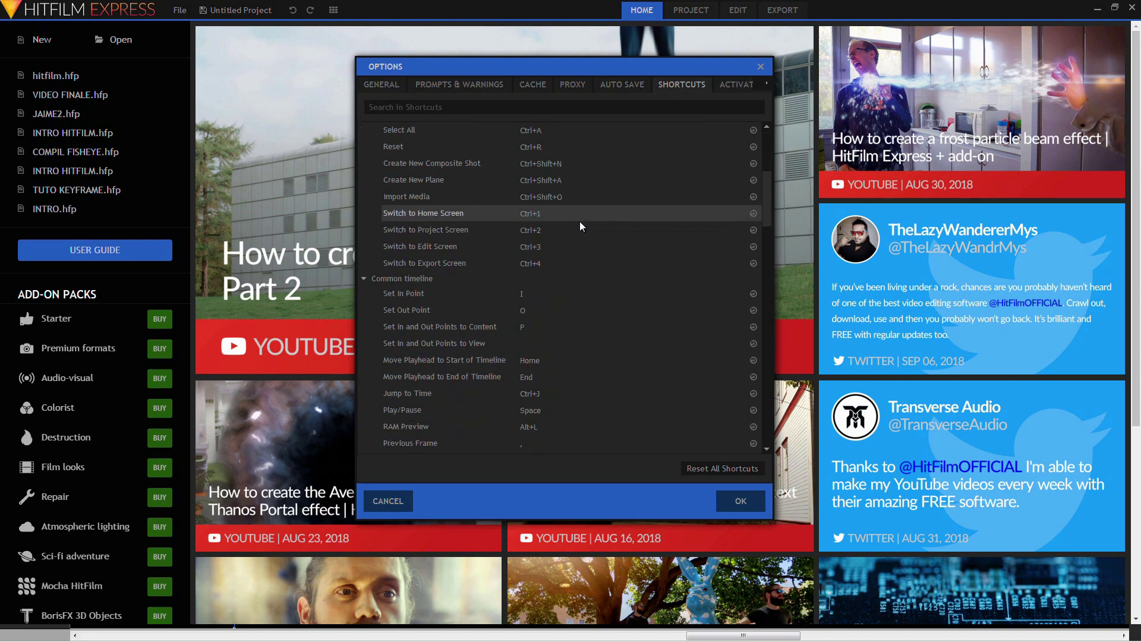
pyautogui.scroll(-4, 580, 222)
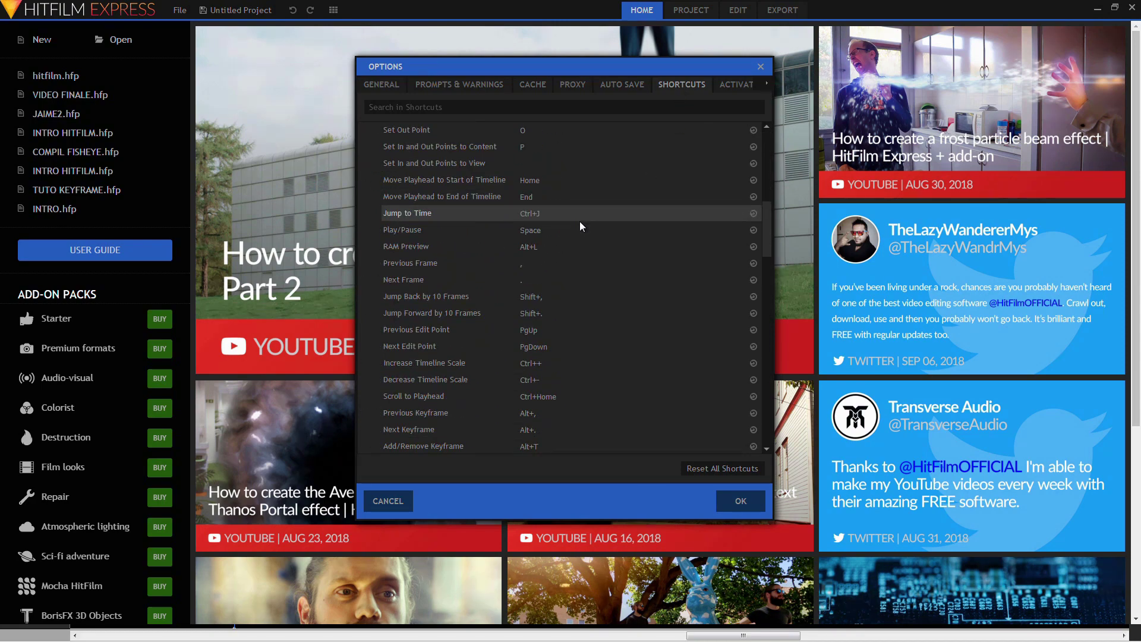
pyautogui.scroll(9, 581, 226)
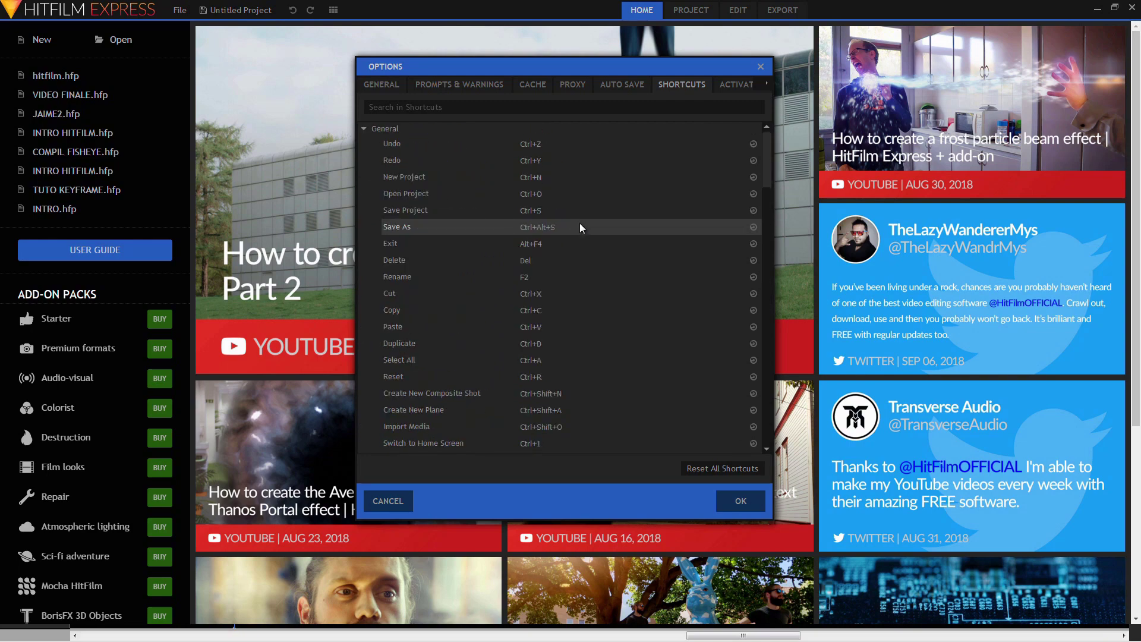
pyautogui.click(729, 86)
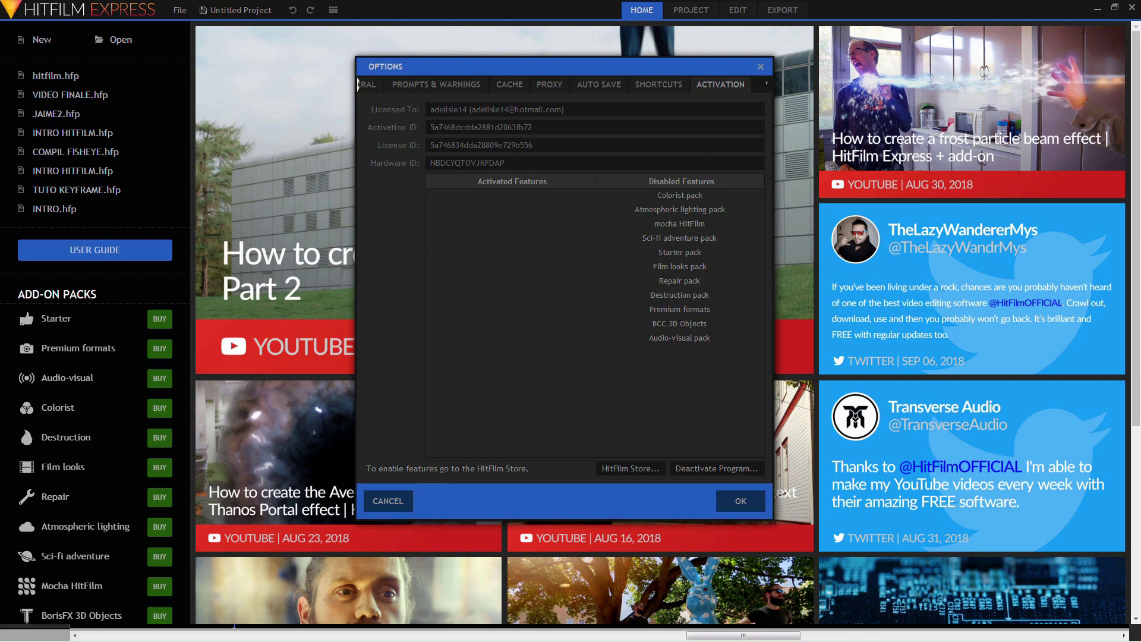
pyautogui.press('Escape')
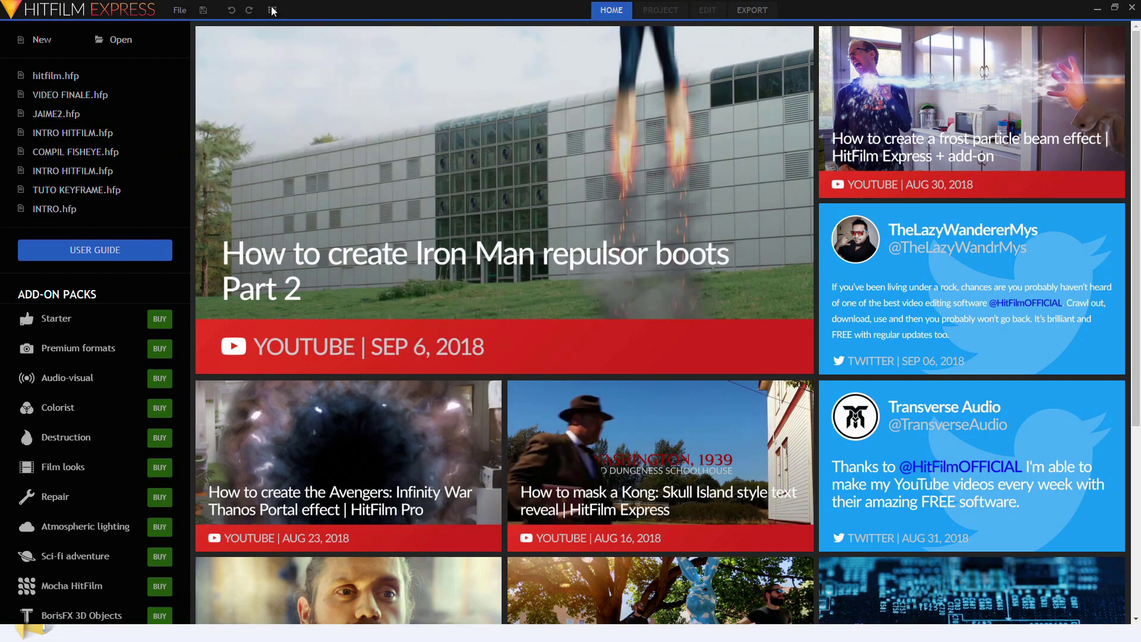
# Step: Create a new project using the 1080p Full HD @ 25 fps template
pyautogui.click(182, 11)
pyautogui.click(194, 30)
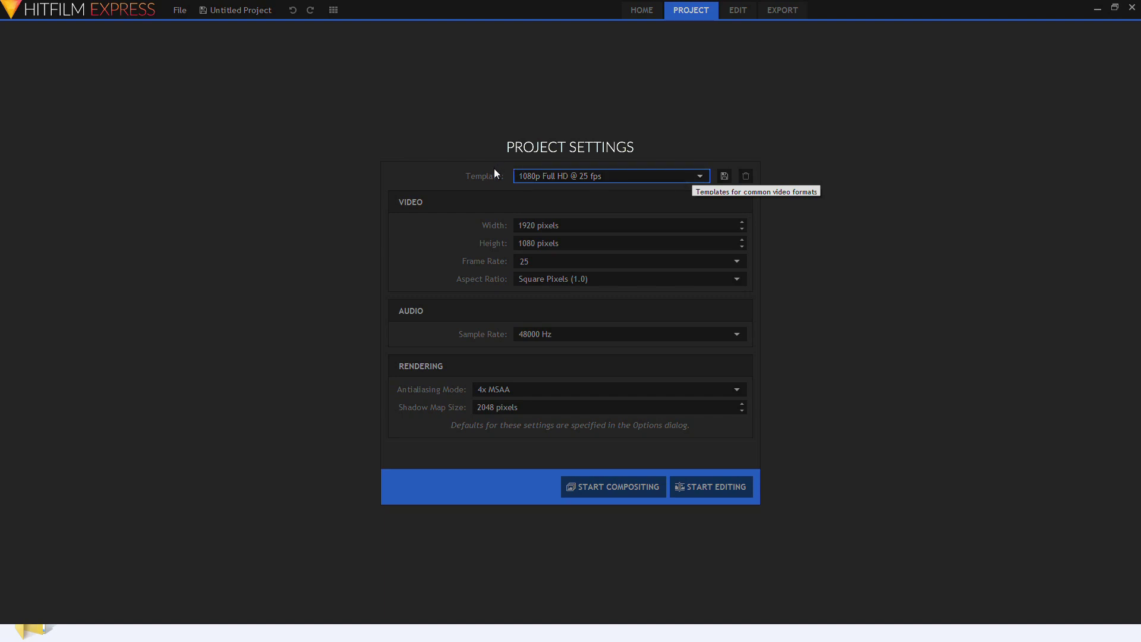
pyautogui.click(561, 176)
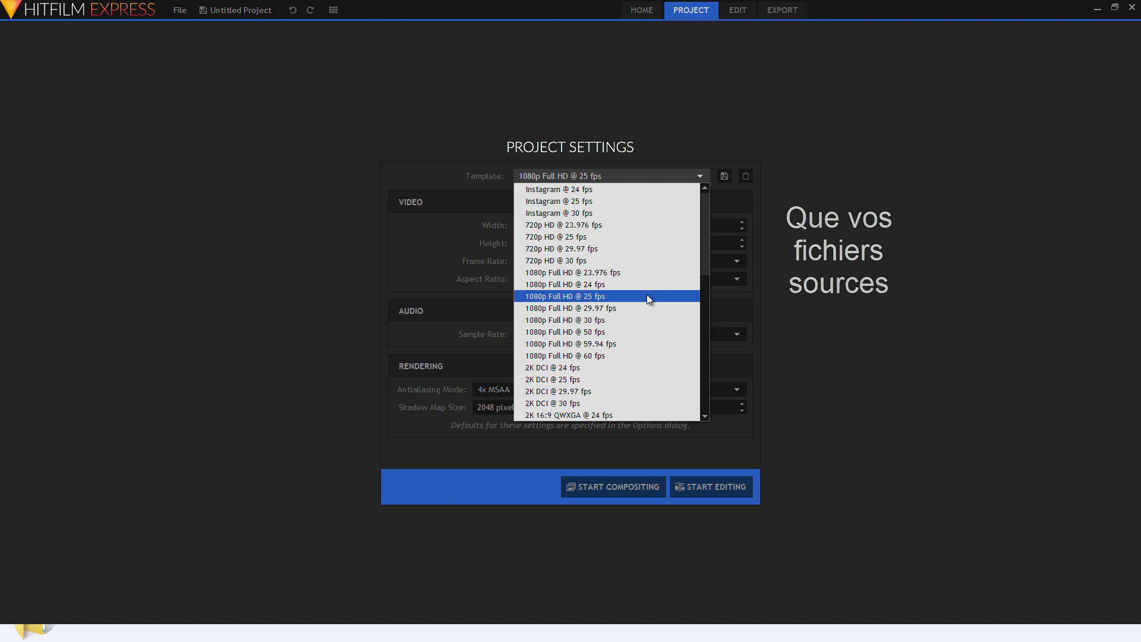
pyautogui.scroll(-10, 644, 343)
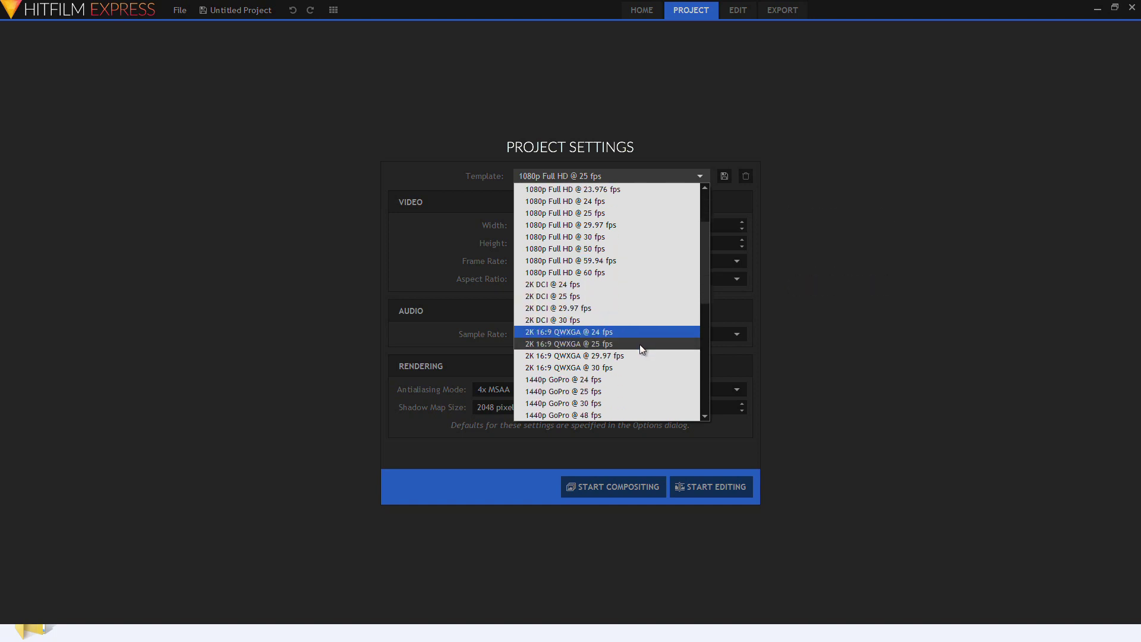
pyautogui.scroll(-3, 634, 348)
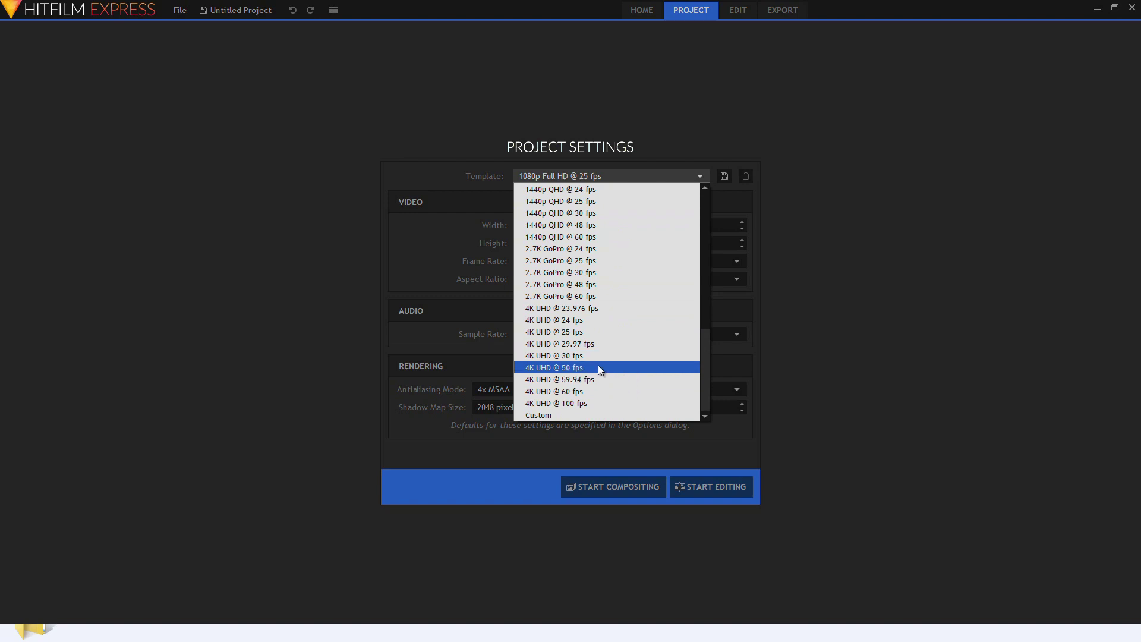
pyautogui.scroll(10, 598, 365)
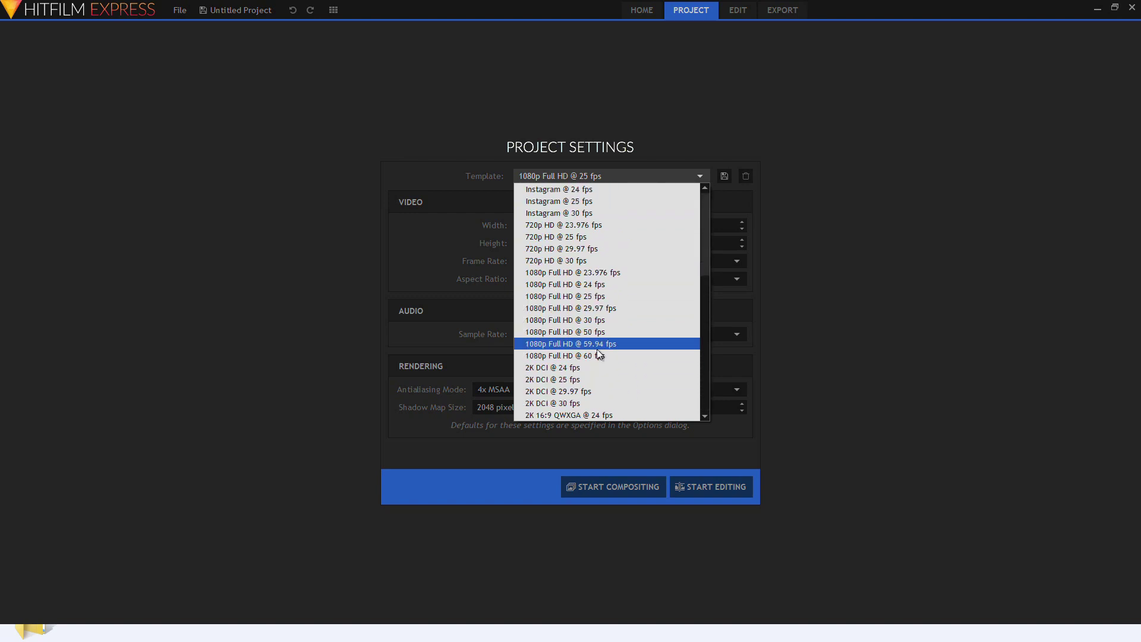
pyautogui.click(633, 297)
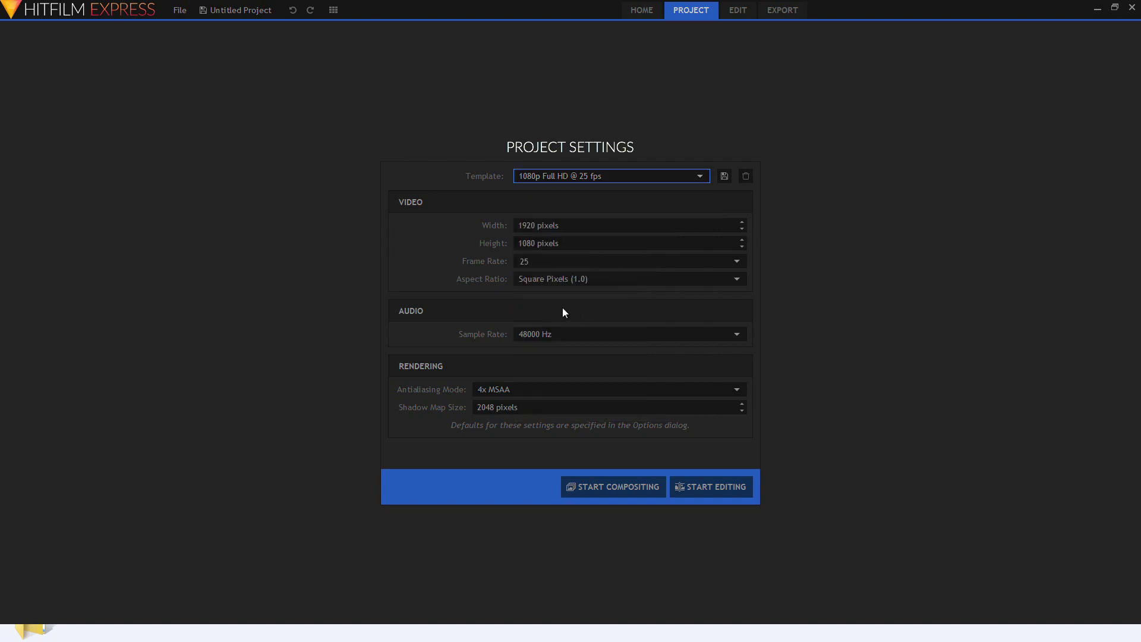
# Step: Check the project's width, height and frame rate settings, and start editing the new project
pyautogui.click(569, 227)
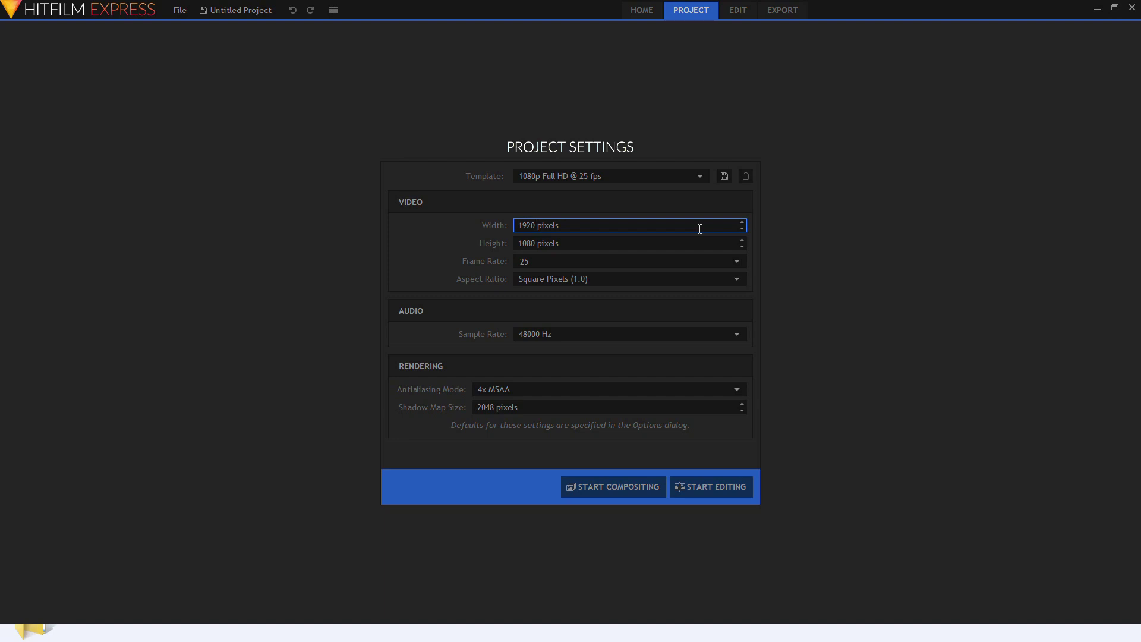
pyautogui.click(550, 244)
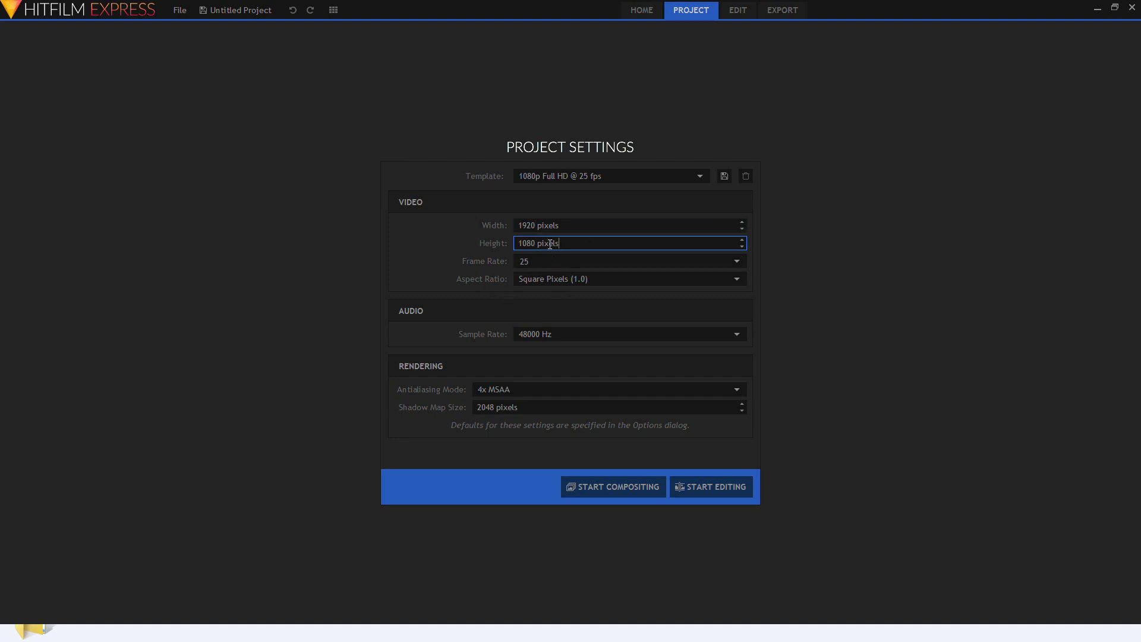
pyautogui.click(543, 258)
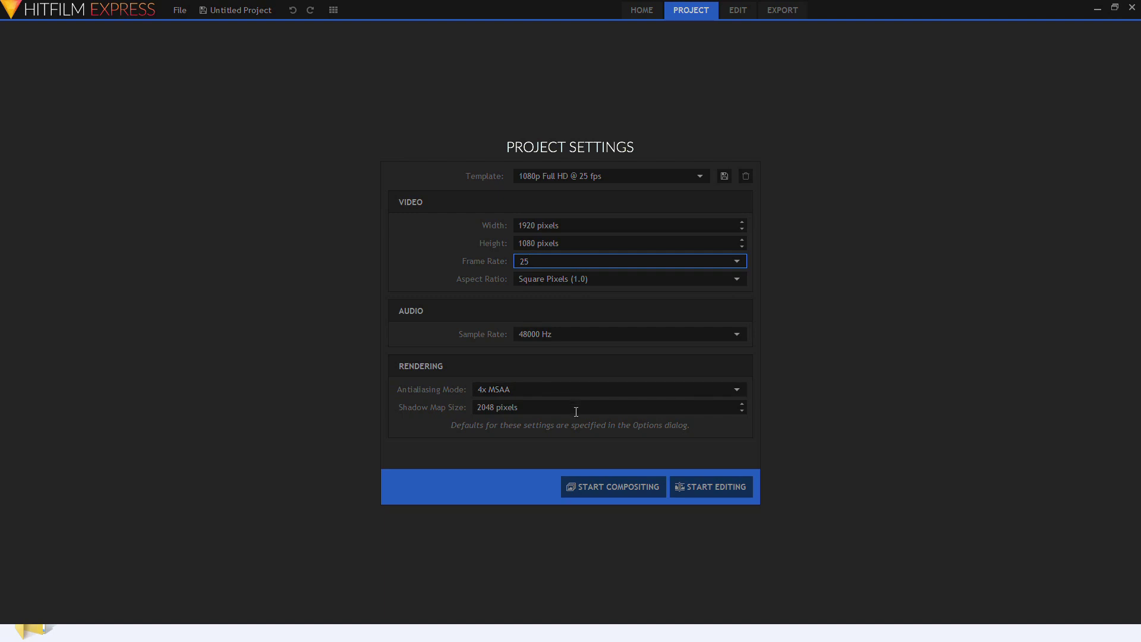
pyautogui.click(705, 487)
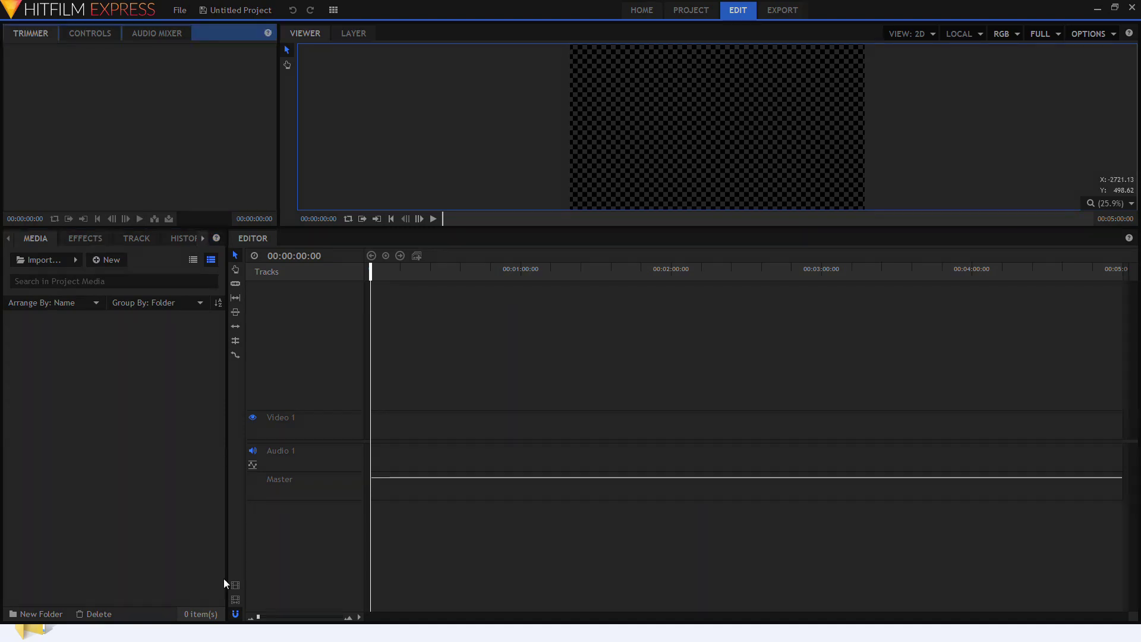
pyautogui.click(180, 11)
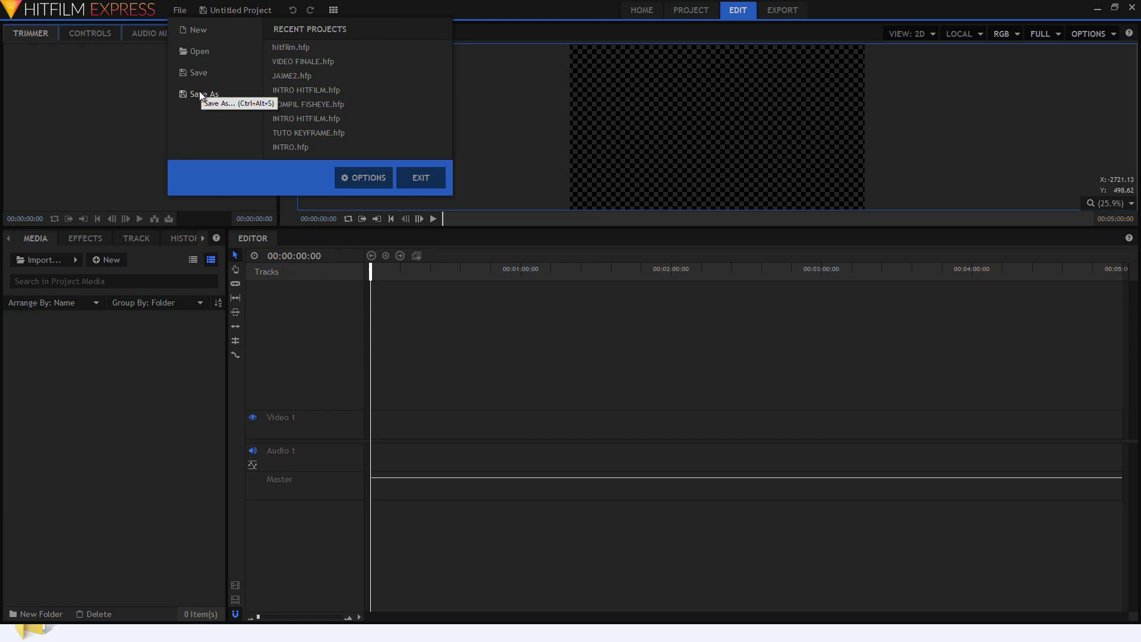
pyautogui.click(78, 112)
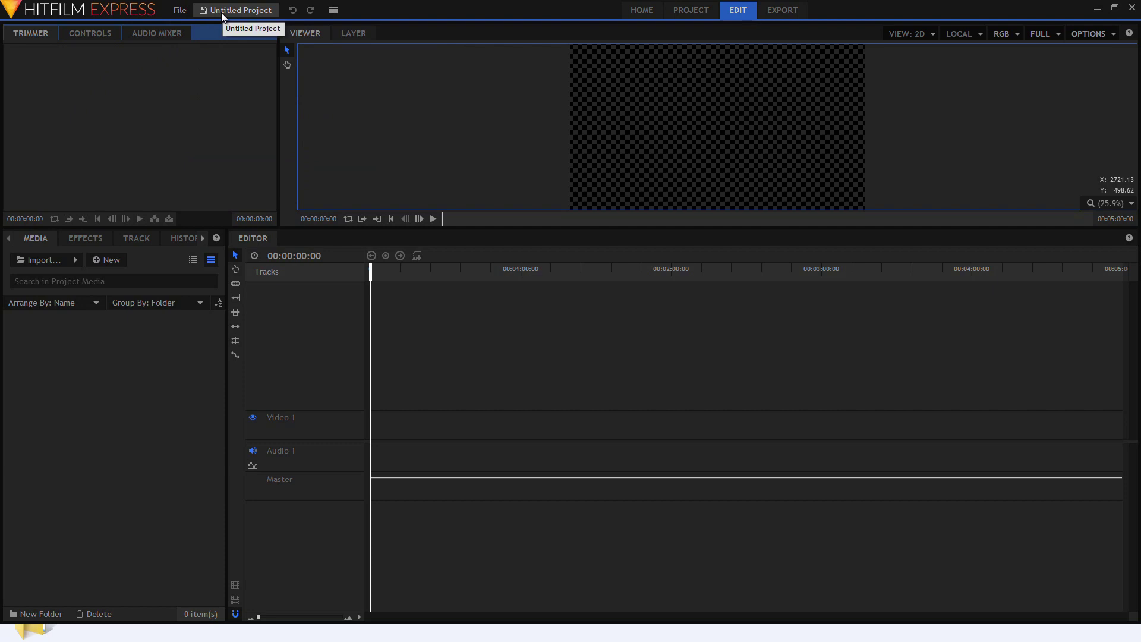
# Step: Examine the File commands and recent projects, and the lists of available panels and workspaces
pyautogui.click(179, 10)
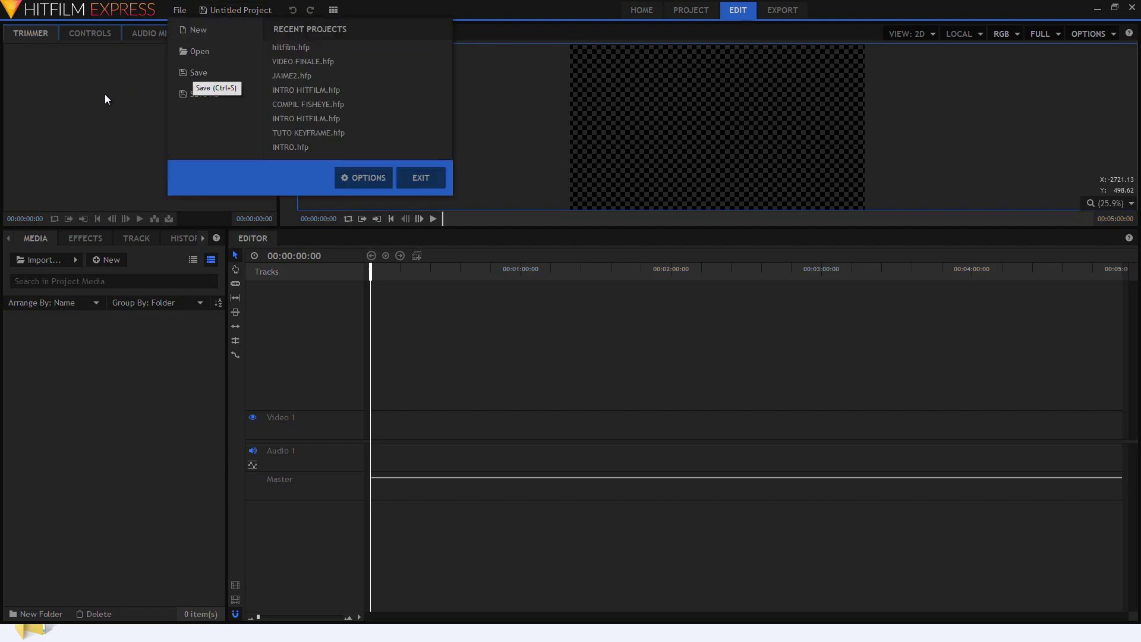
pyautogui.click(70, 98)
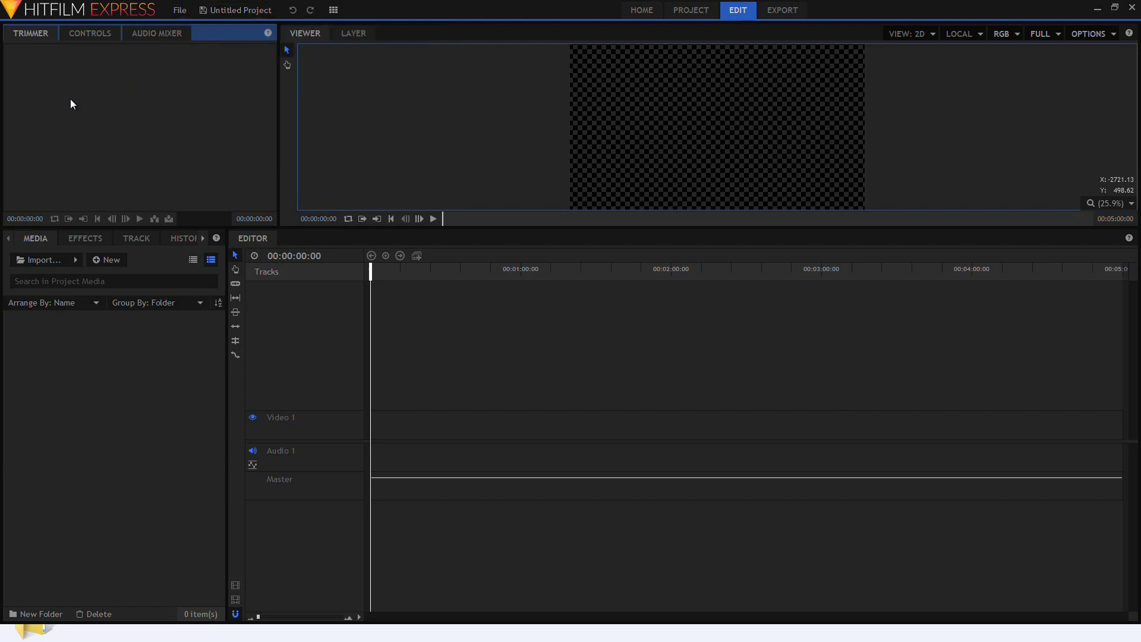
pyautogui.click(334, 11)
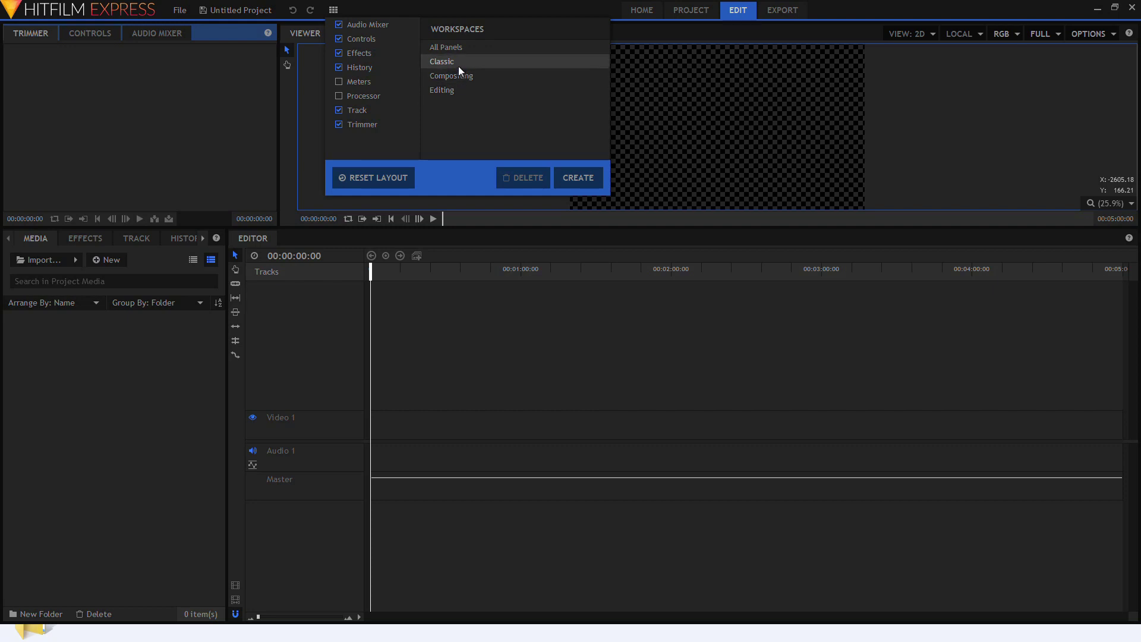
pyautogui.click(37, 143)
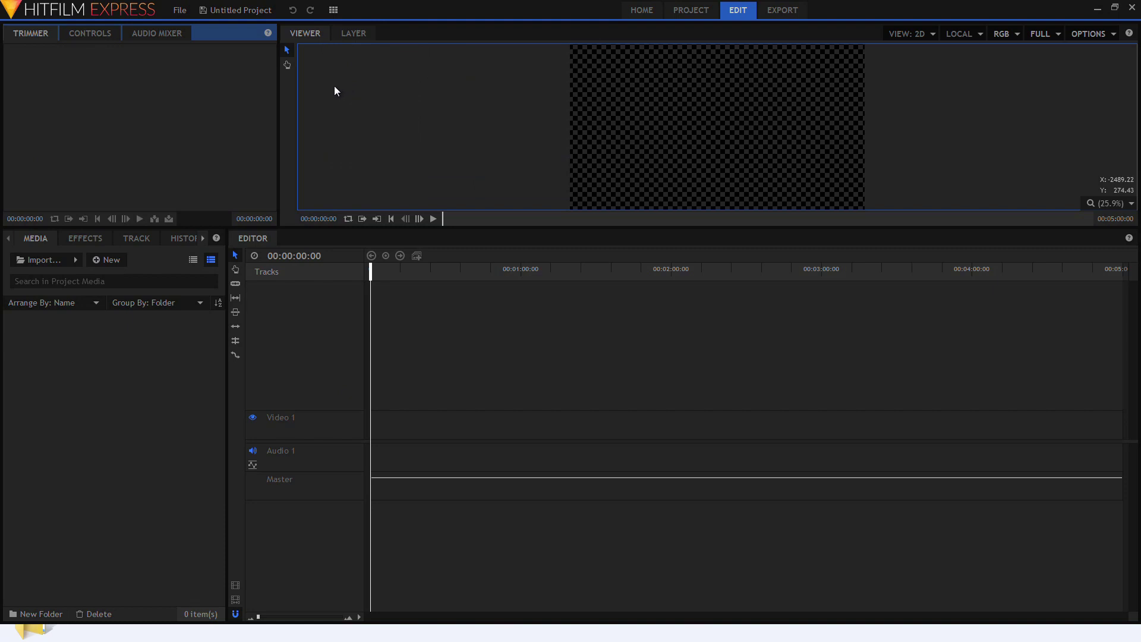
# Step: Try out the All Panels workspace and the Classic workspace to compare their panel layouts
pyautogui.click(334, 10)
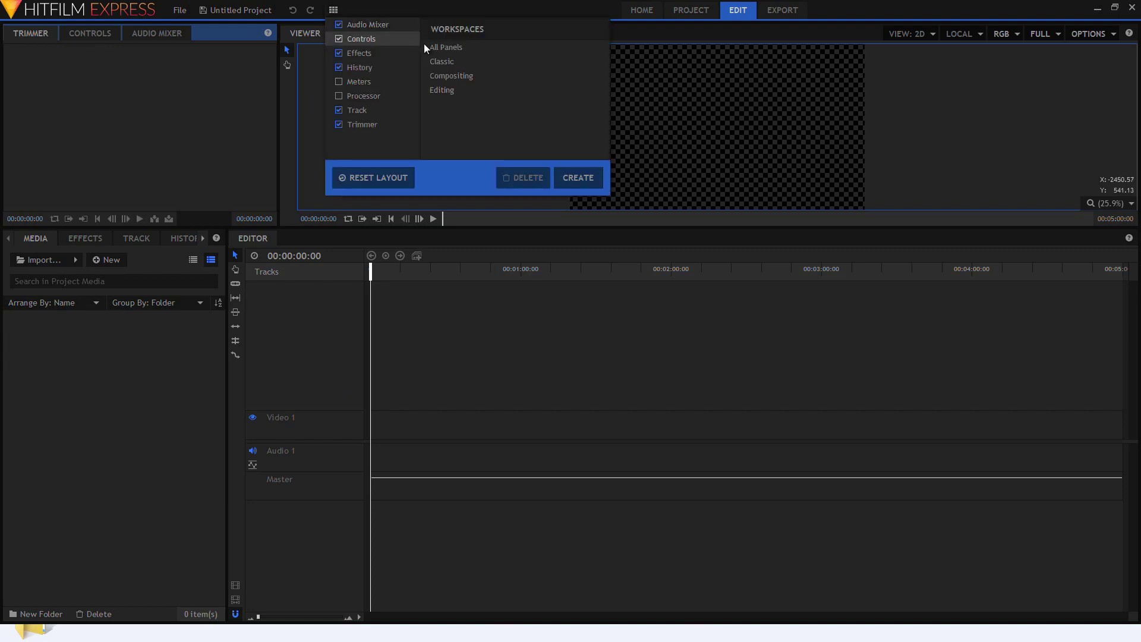
pyautogui.click(447, 48)
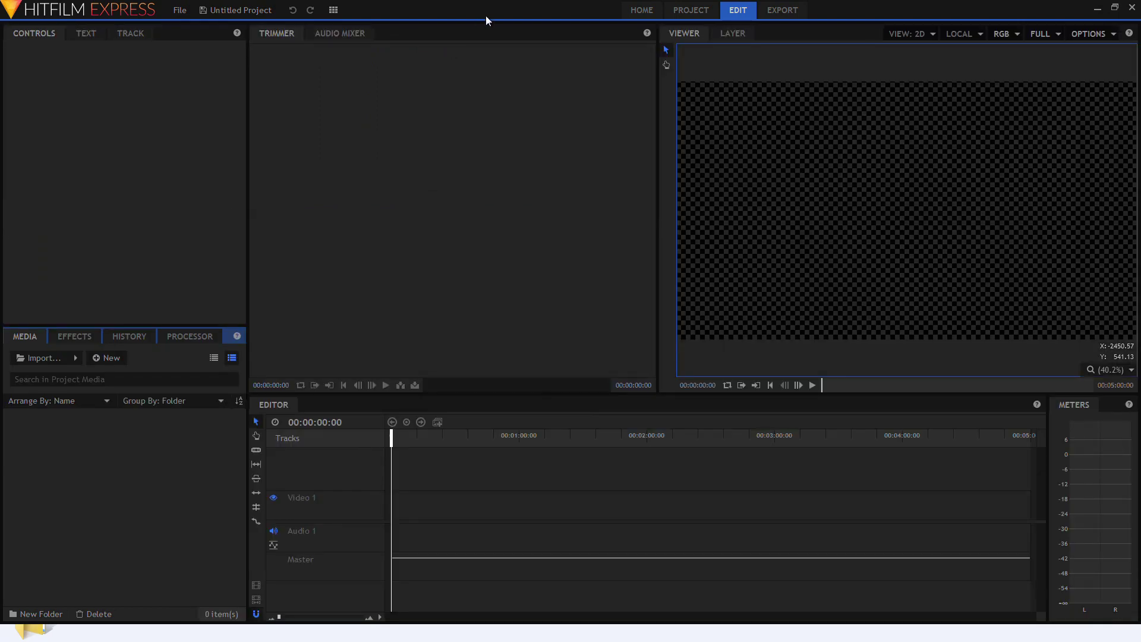
pyautogui.click(335, 10)
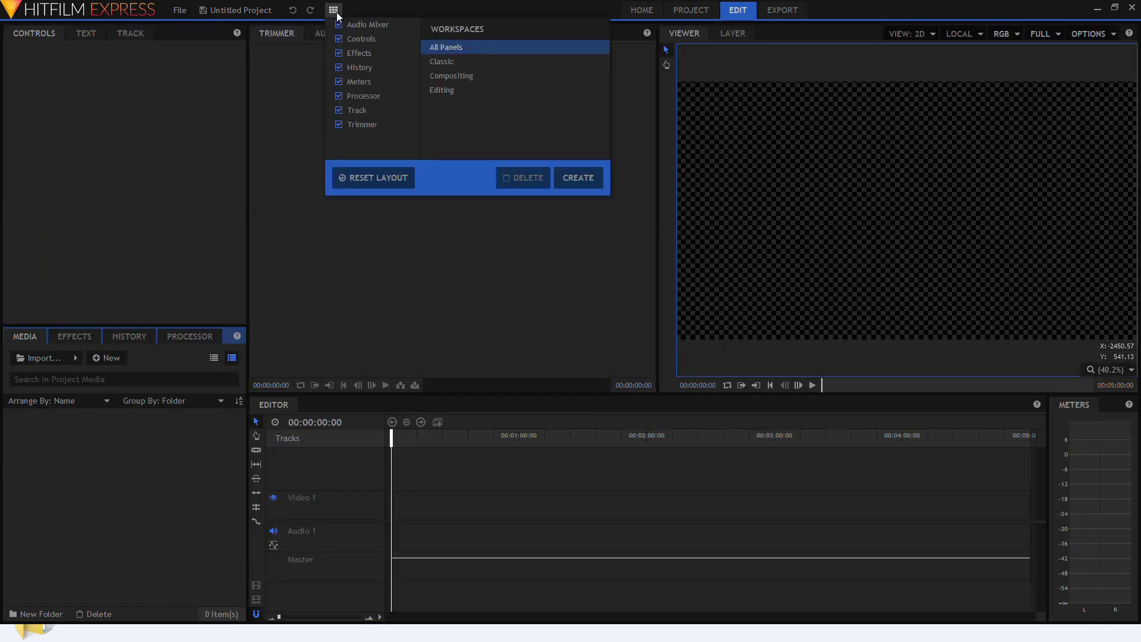
pyautogui.click(337, 11)
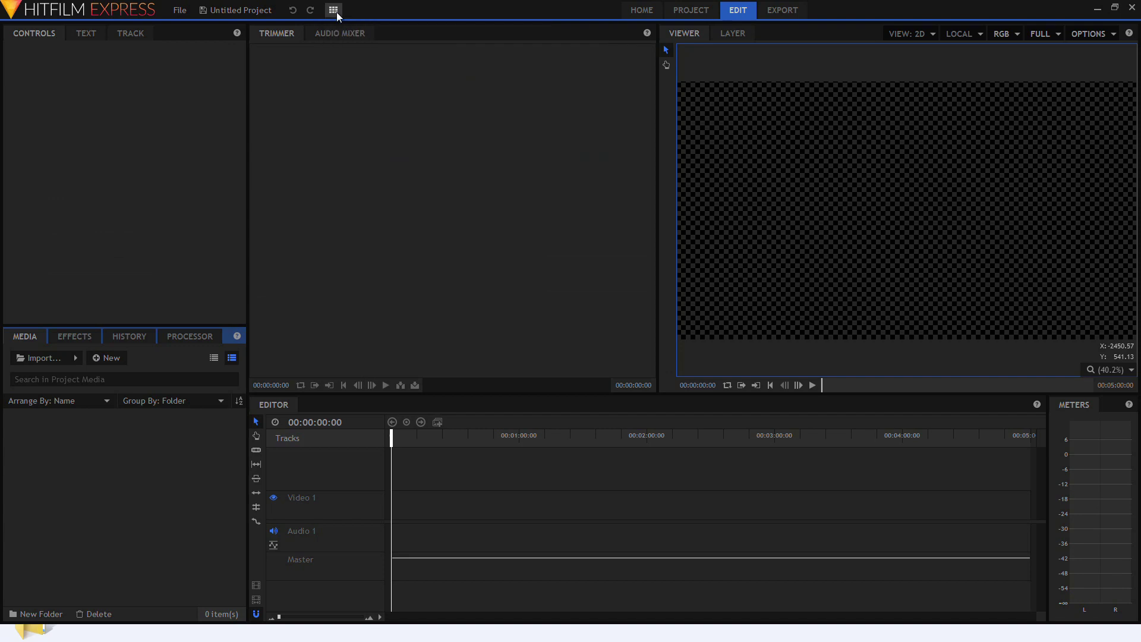
pyautogui.click(336, 12)
pyautogui.click(446, 61)
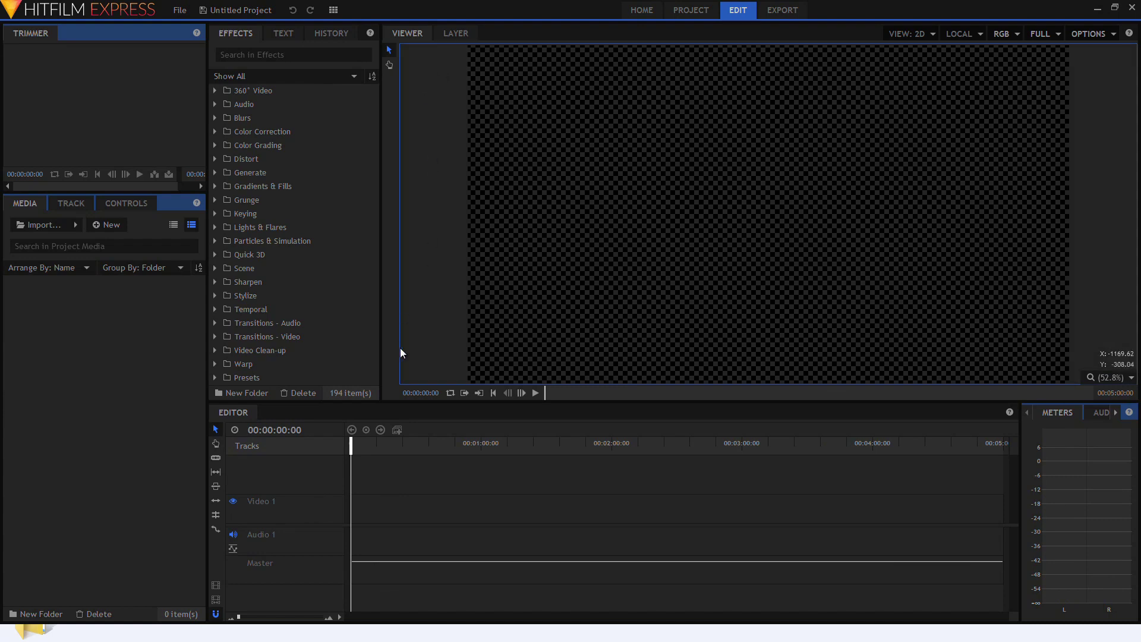
# Step: Try out the Compositing workspace and switch to the Editing workspace
pyautogui.click(332, 14)
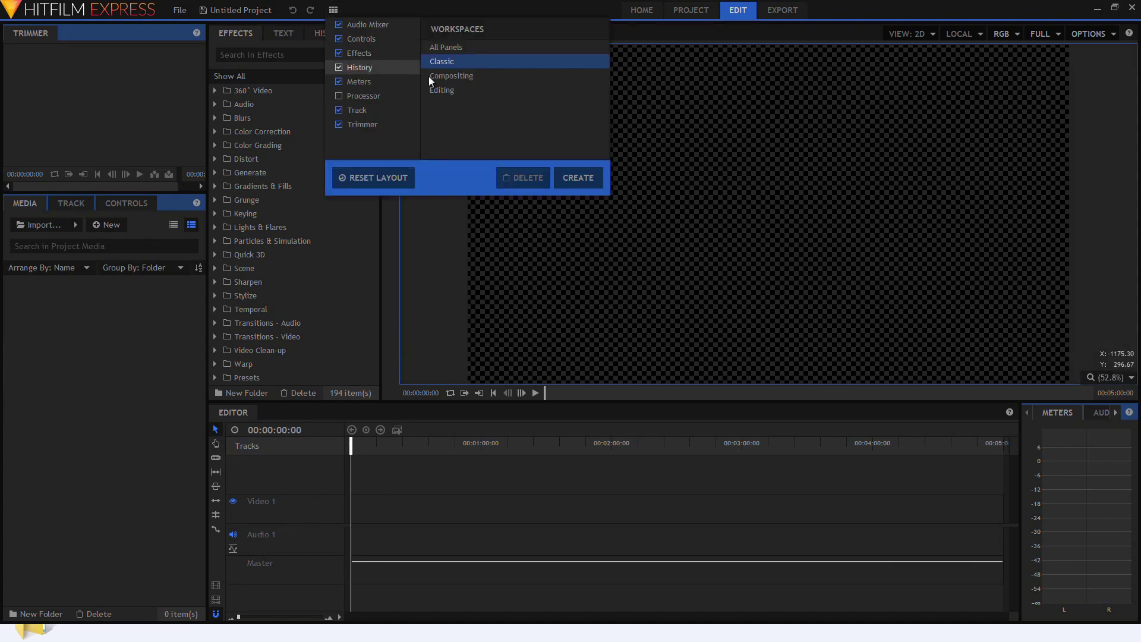
pyautogui.click(451, 79)
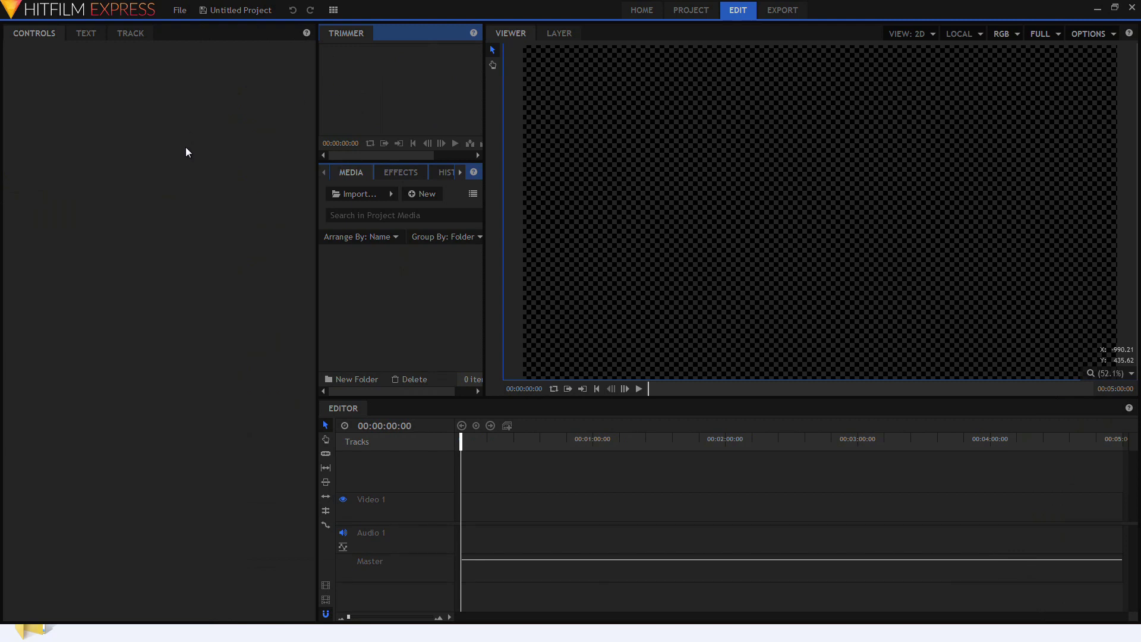
pyautogui.click(334, 11)
pyautogui.click(441, 95)
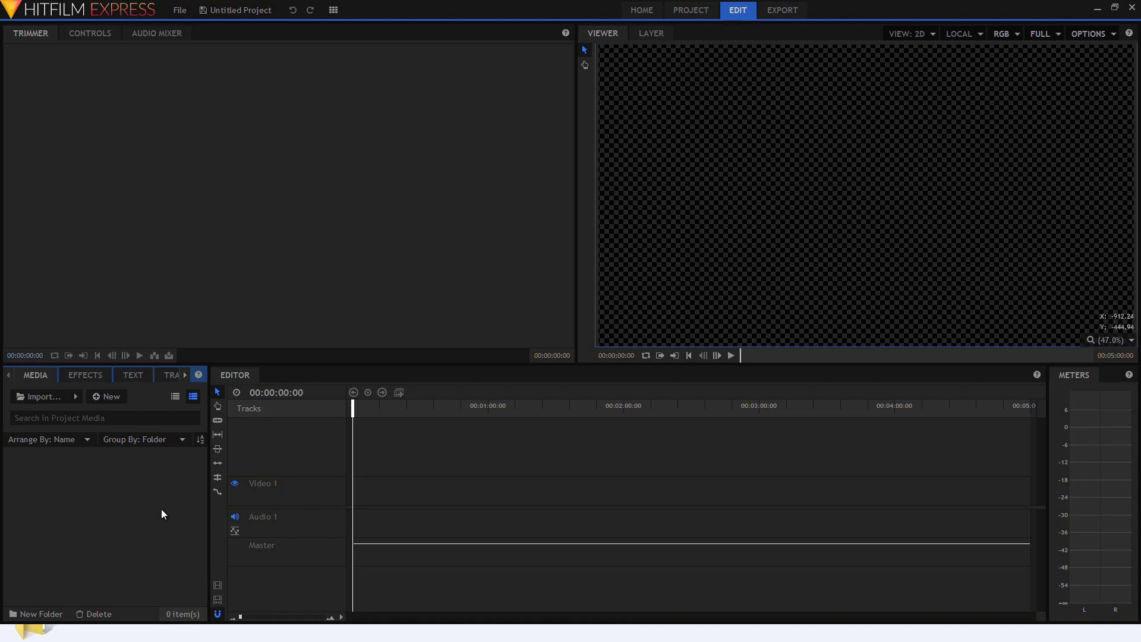
# Step: Move the Effects panel out of the Media group and into the Trimmer's panel group
pyautogui.click(88, 376)
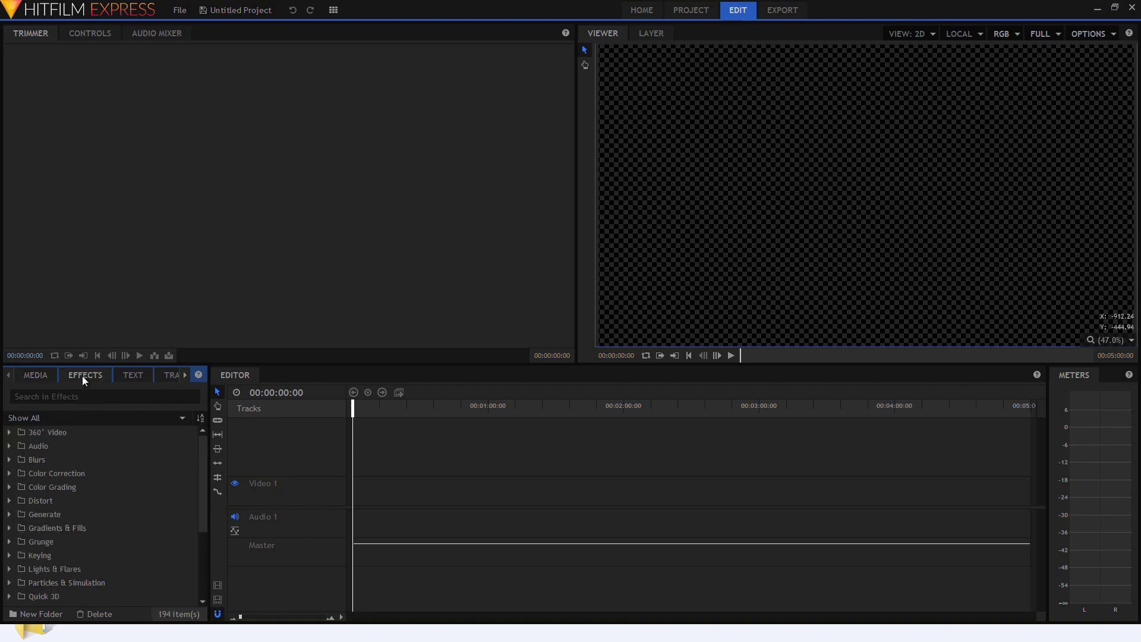
pyautogui.moveTo(82, 375); pyautogui.dragTo(209, 34)
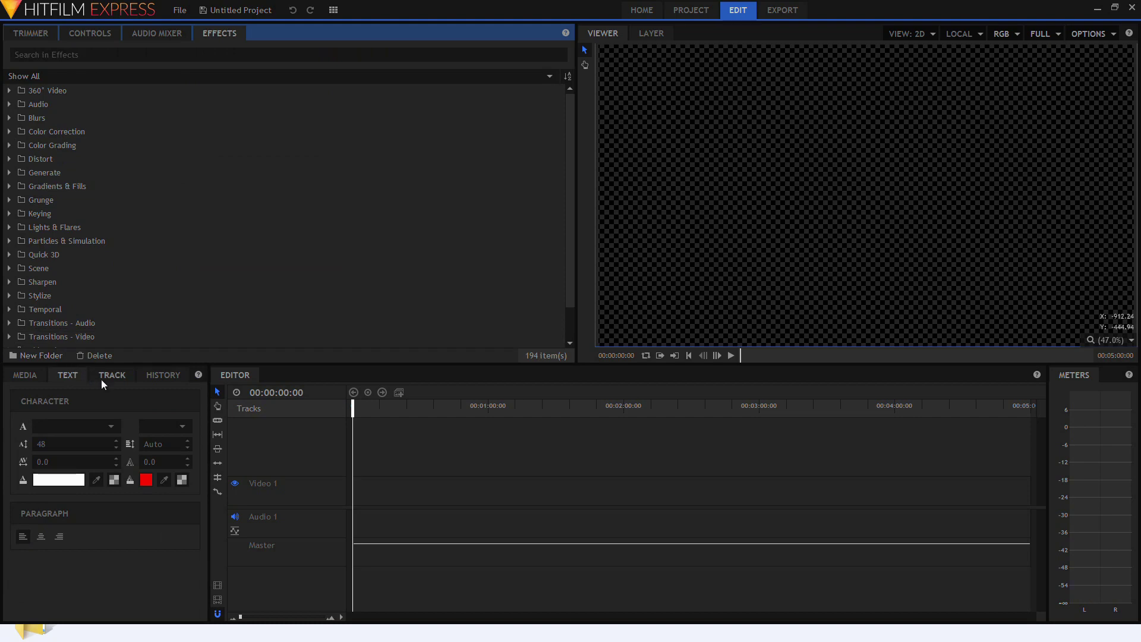
# Step: Dock the Text panel in its own frame to the left of the Trimmer group and move the Effects panel in beside it
pyautogui.click(69, 373)
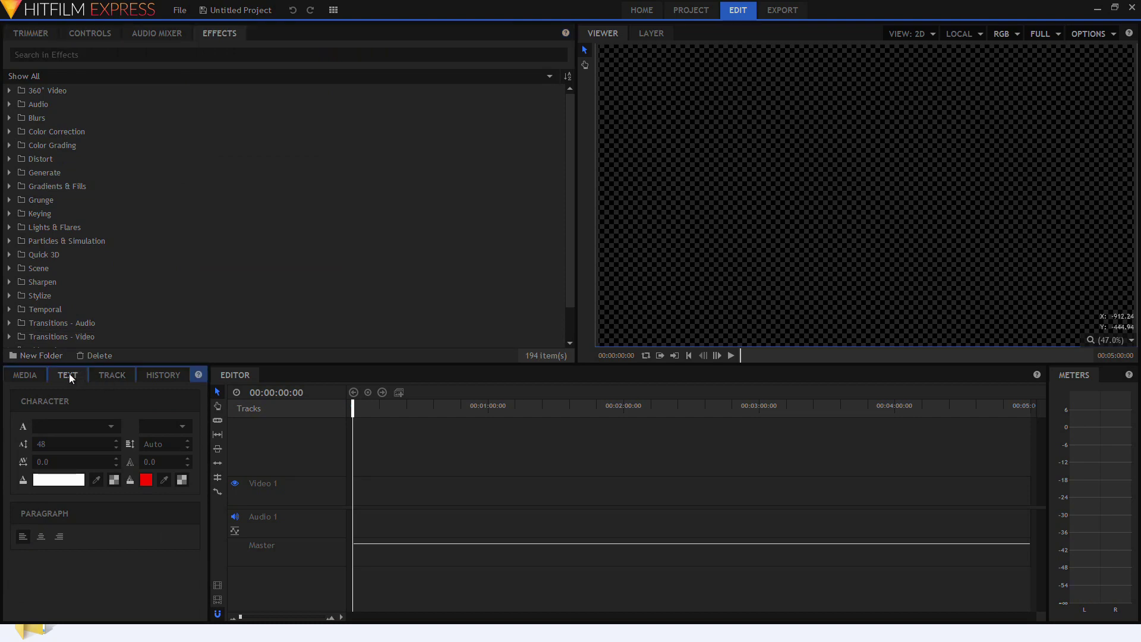
pyautogui.click(269, 28)
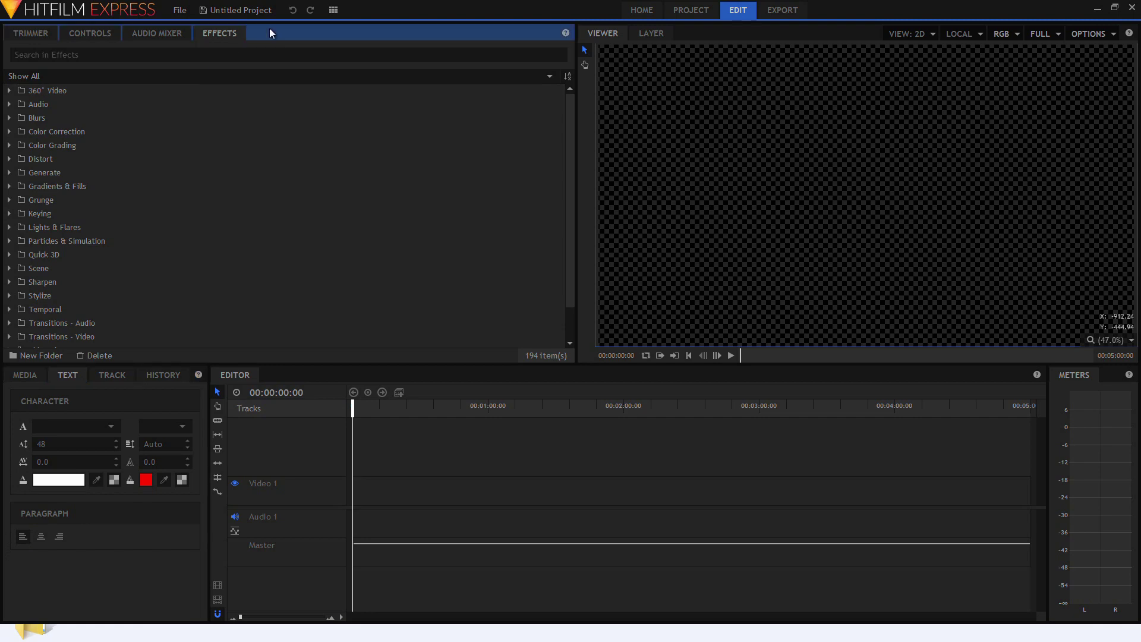
pyautogui.click(69, 376)
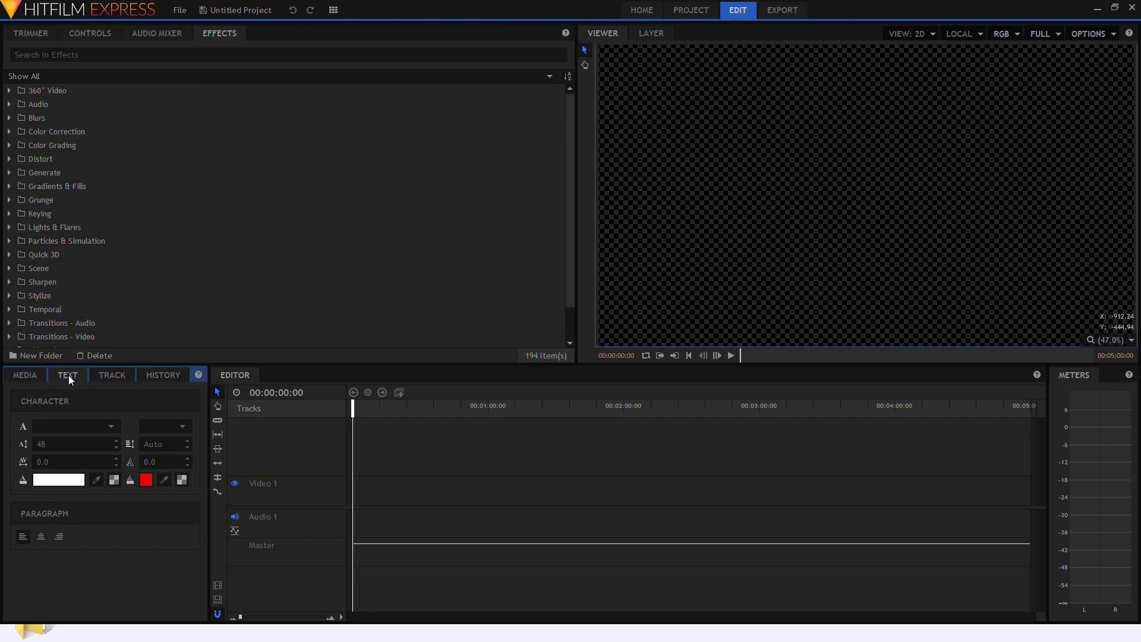
pyautogui.moveTo(69, 375); pyautogui.dragTo(242, 204)
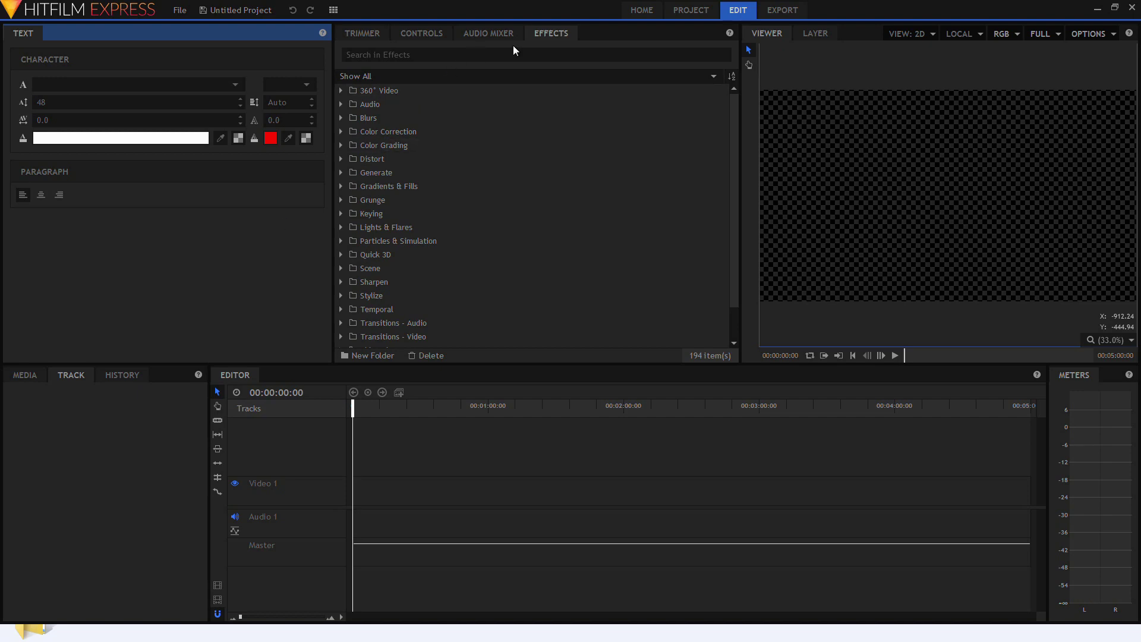
pyautogui.click(553, 34)
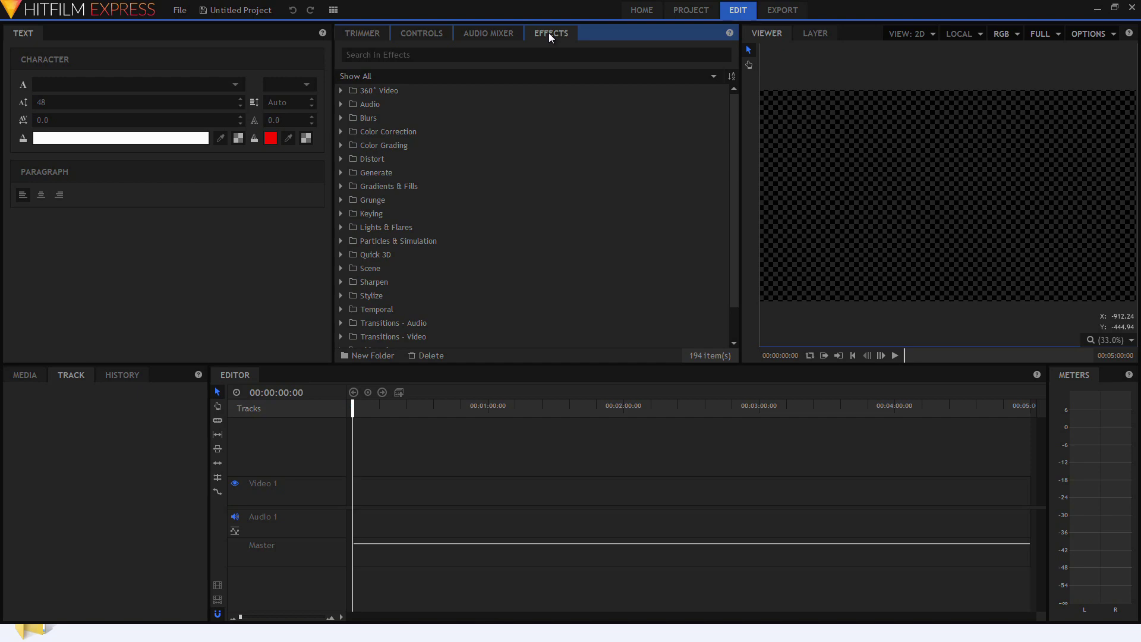
pyautogui.moveTo(551, 37); pyautogui.dragTo(89, 34)
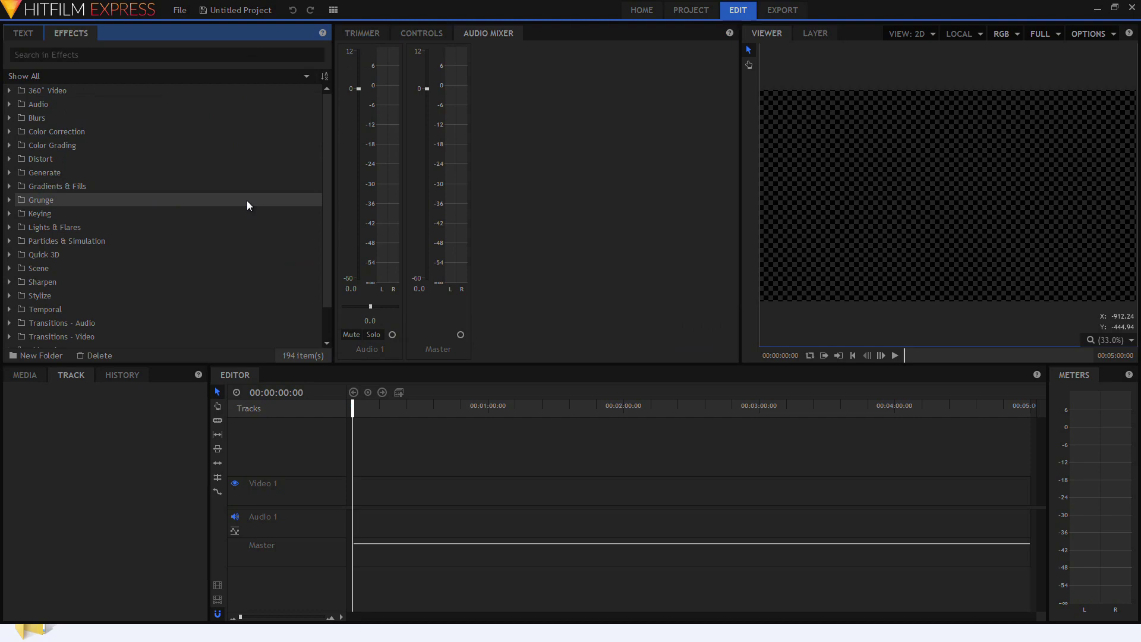
# Step: Switch the panel layout to the Classic workspace
pyautogui.click(333, 15)
pyautogui.click(446, 62)
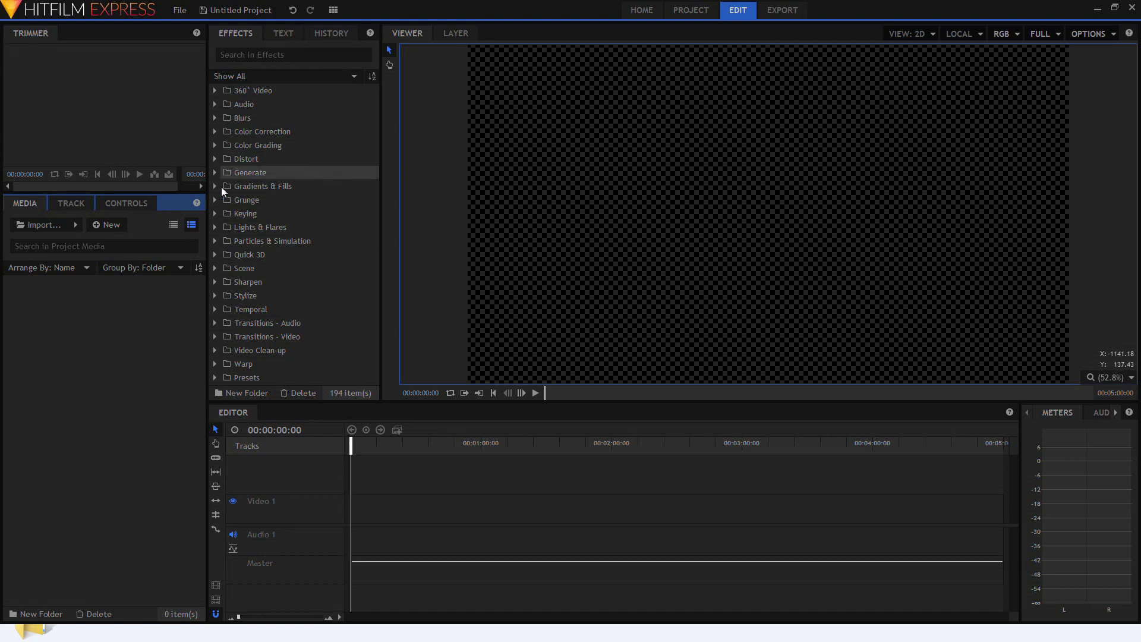
pyautogui.click(76, 225)
pyautogui.click(82, 238)
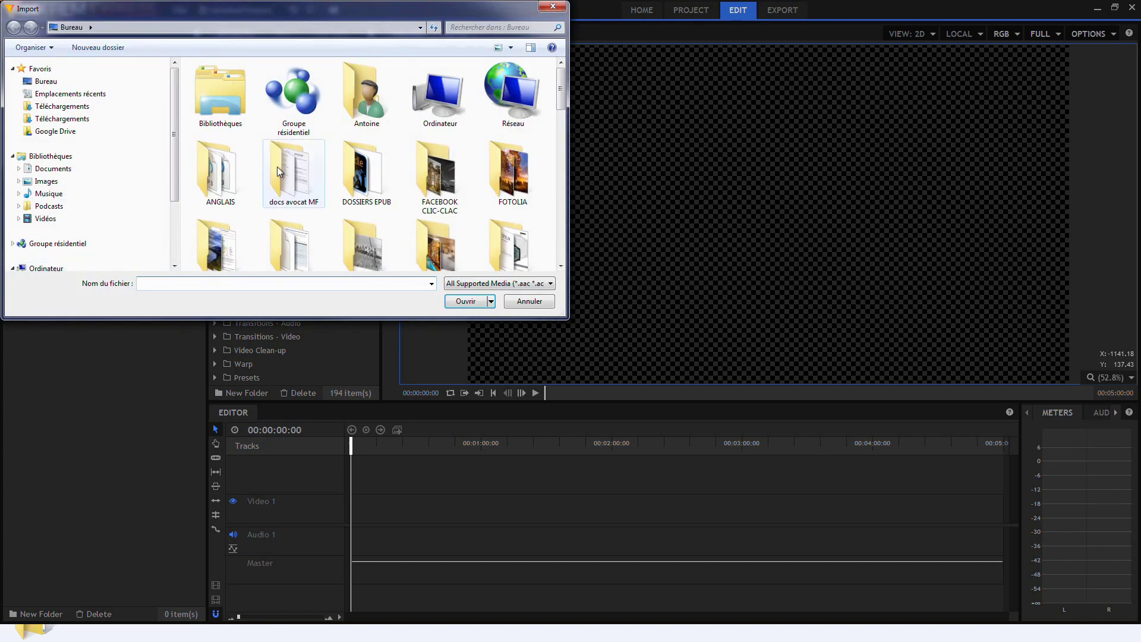
pyautogui.click(516, 304)
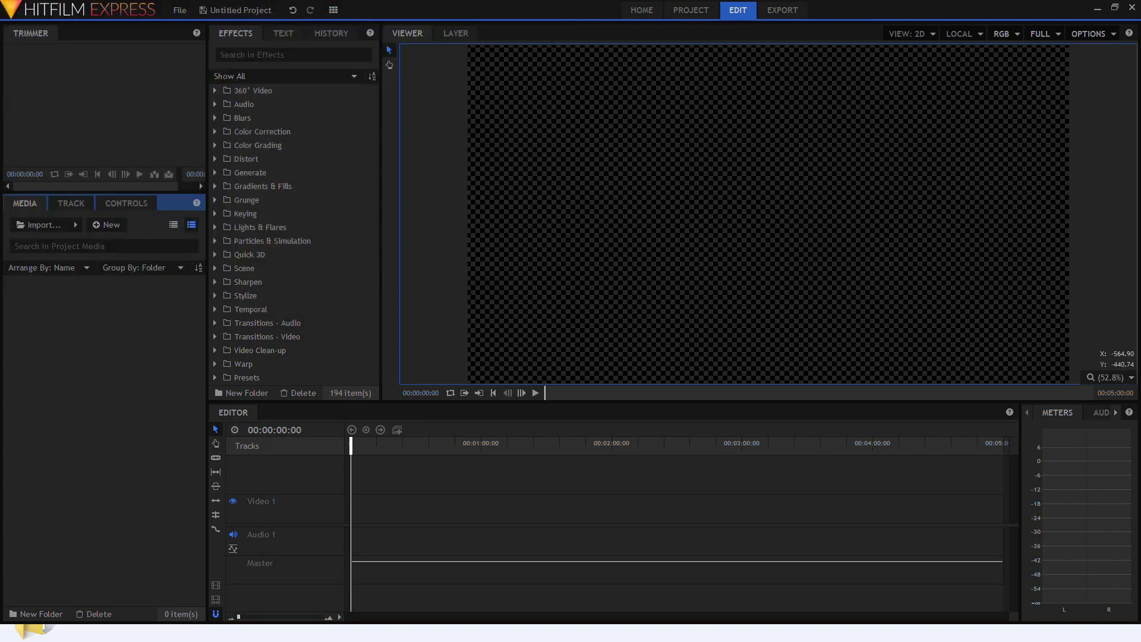
# Step: Import the video clip GOPR9234.MP4 into the project media and check its media properties without changing them
pyautogui.moveTo(87, 377); pyautogui.dragTo(48, 349)
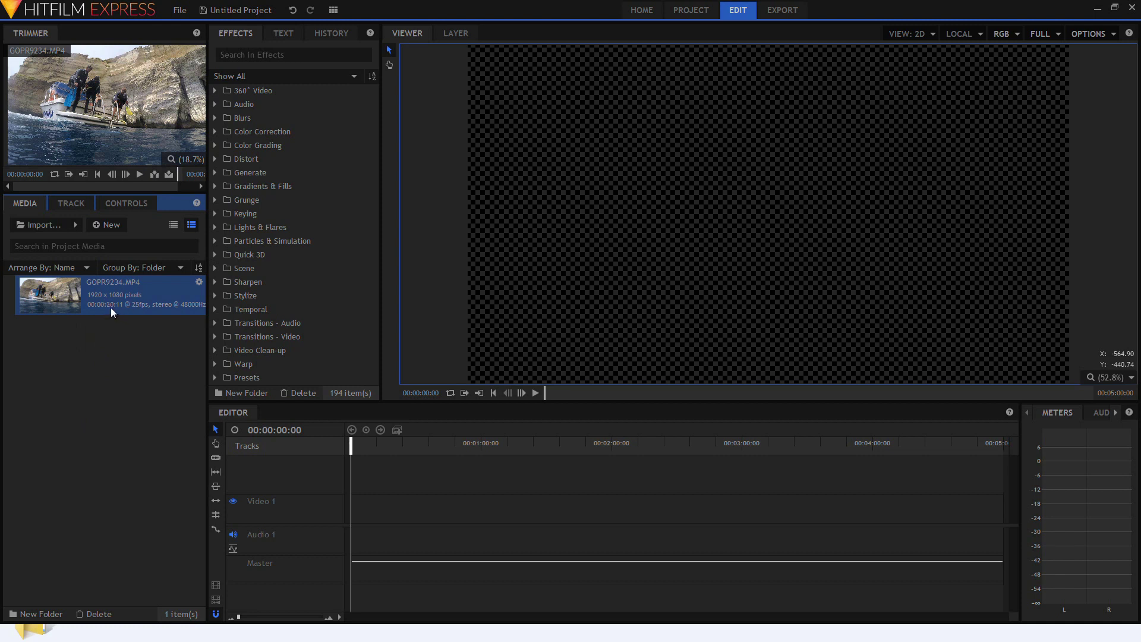
pyautogui.click(199, 283)
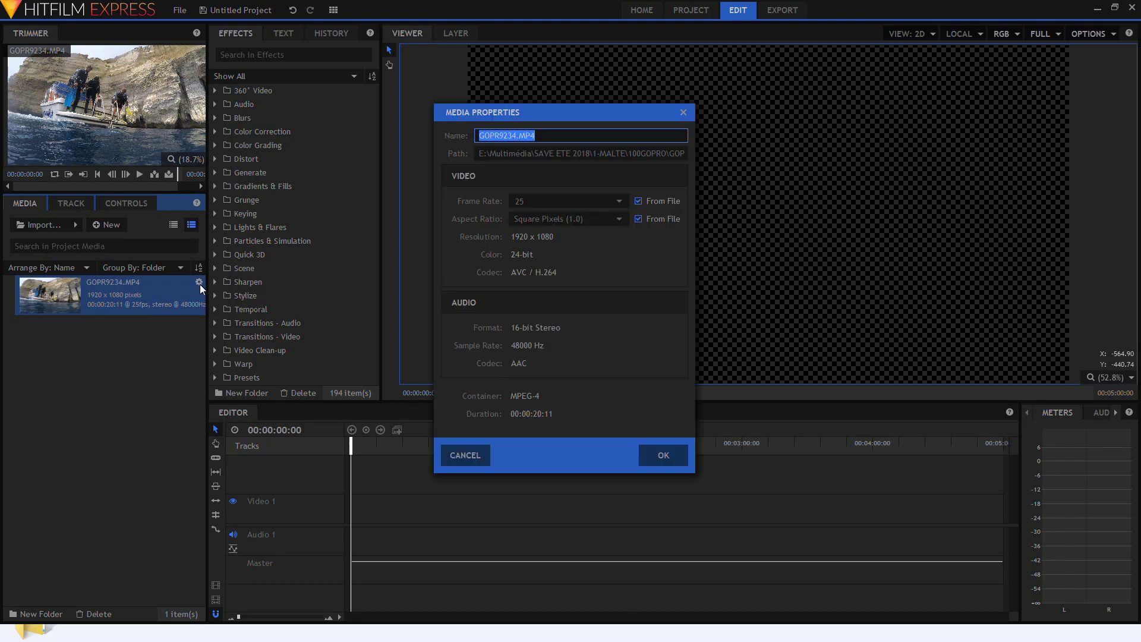
pyautogui.click(468, 456)
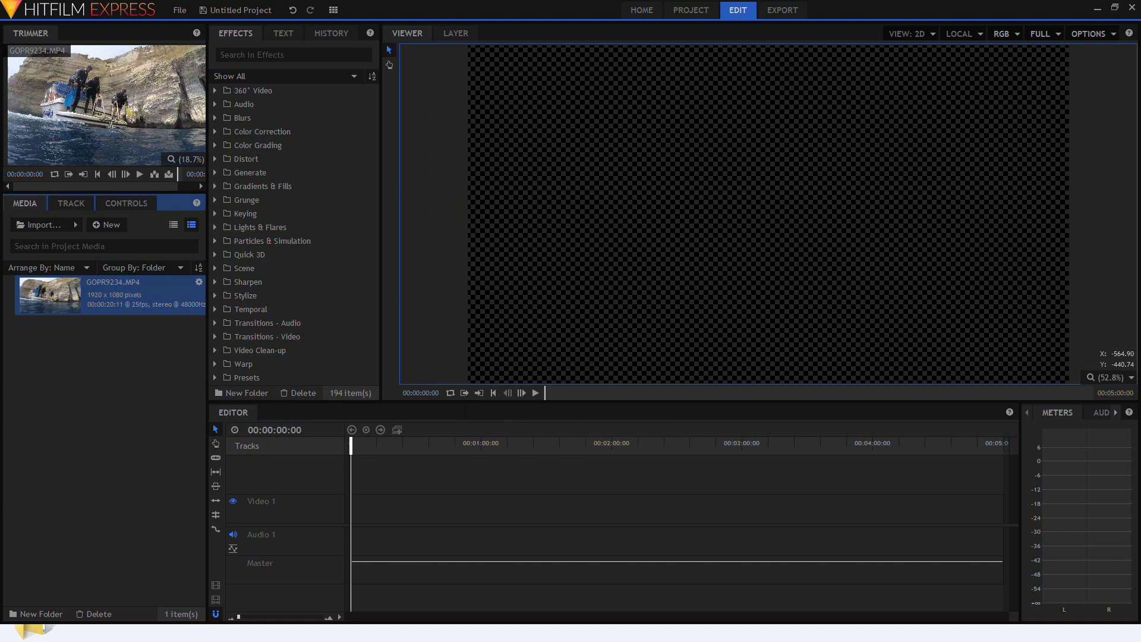
pyautogui.click(468, 458)
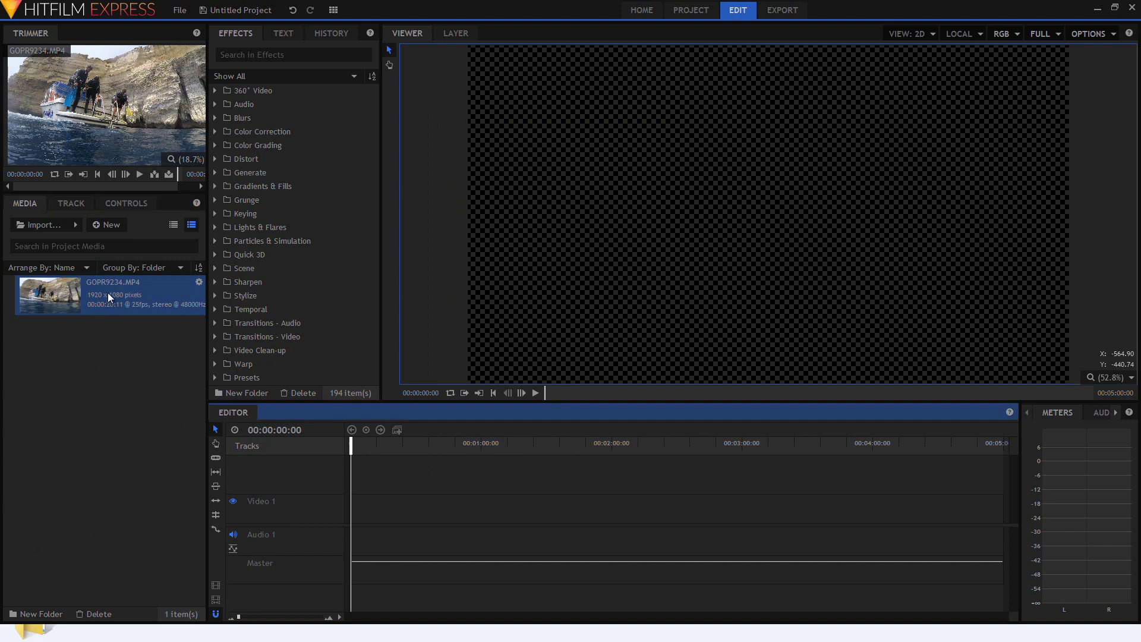
# Step: Try placing GOPR9234.MP4 at the start of the Video 1 track, and delete it from the timeline
pyautogui.moveTo(108, 292); pyautogui.dragTo(352, 529)
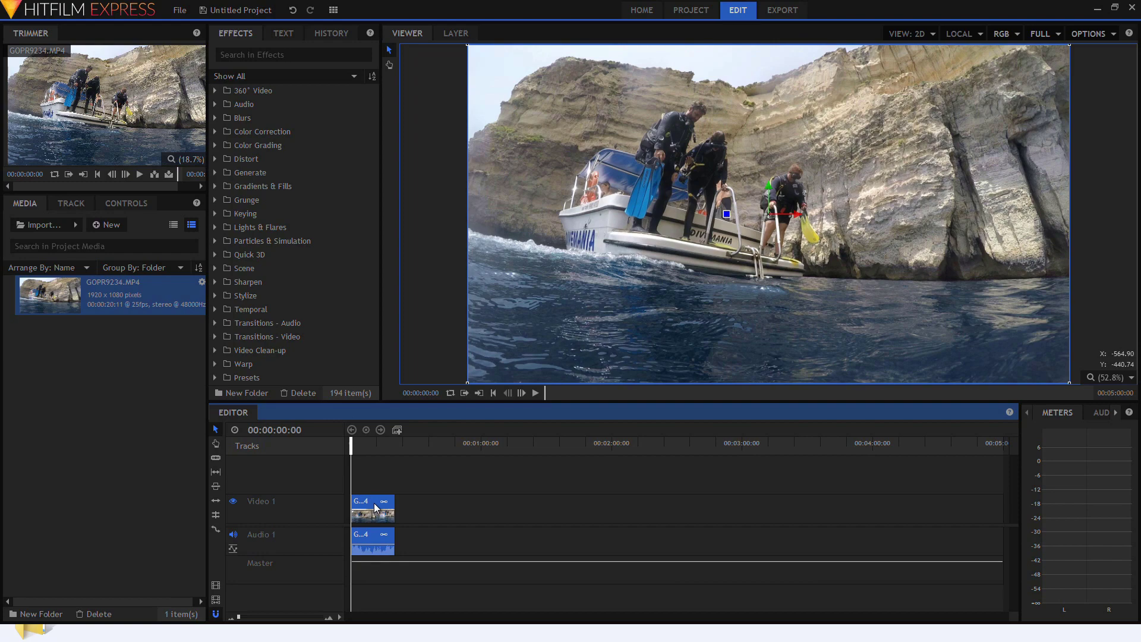
pyautogui.press('Delete')
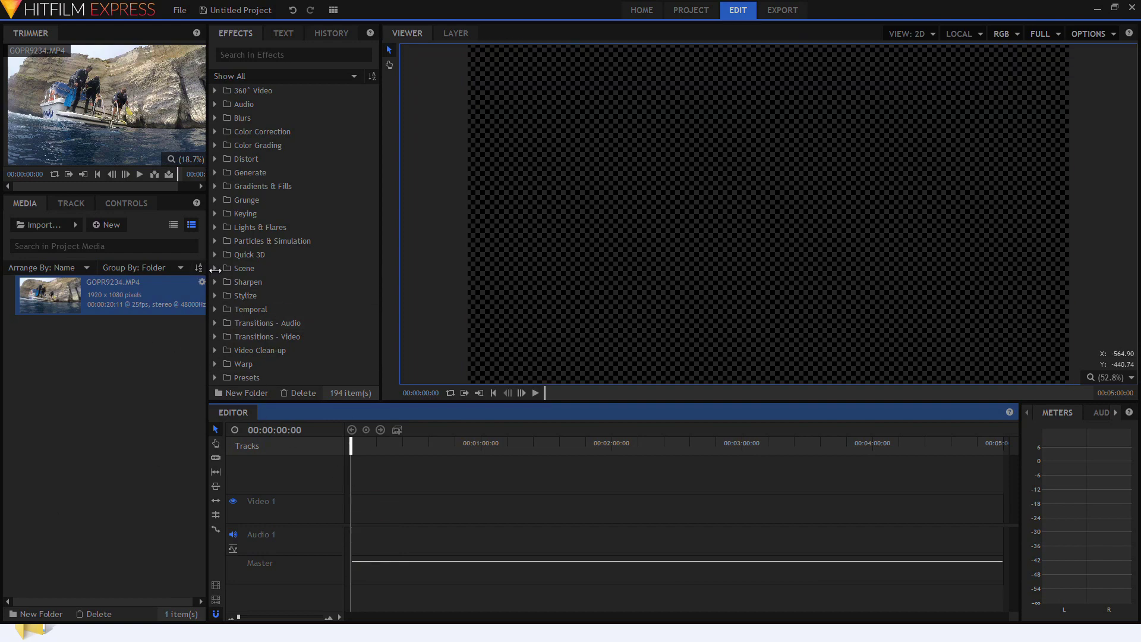
# Step: Widen and heighten the Trimmer panel, and scale the clip preview up to fill it
pyautogui.moveTo(208, 270); pyautogui.dragTo(331, 271)
pyautogui.moveTo(252, 193); pyautogui.dragTo(234, 287)
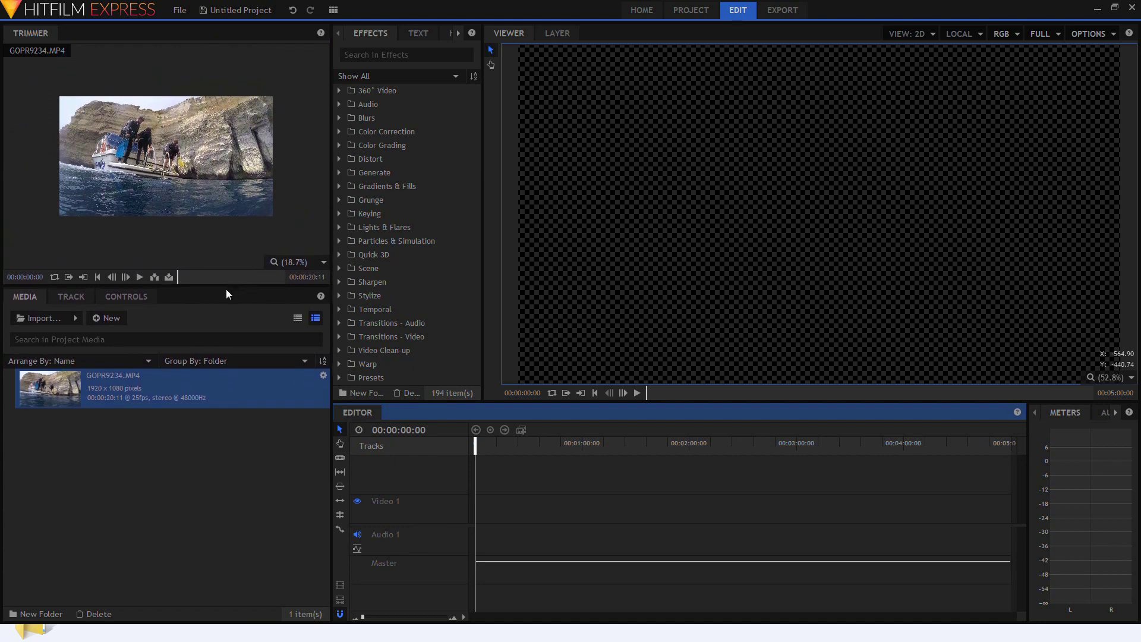
pyautogui.click(281, 260)
pyautogui.click(289, 403)
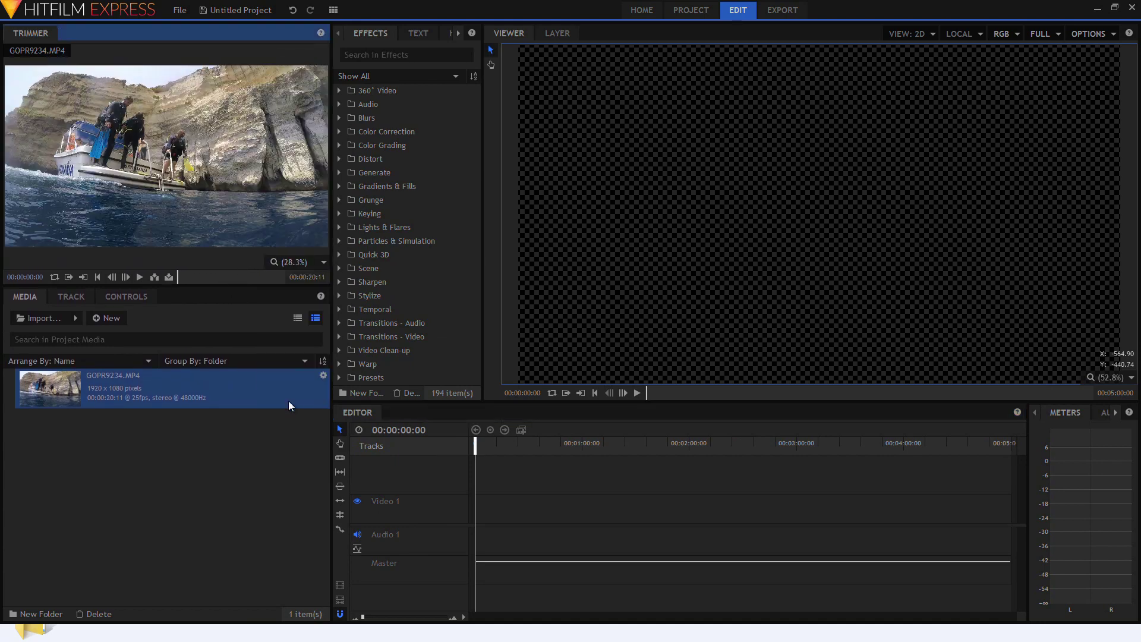
# Step: Preview GOPR9234.MP4 in the Trimmer, set its in point at 00:00:04:17 and resume playback
pyautogui.click(194, 279)
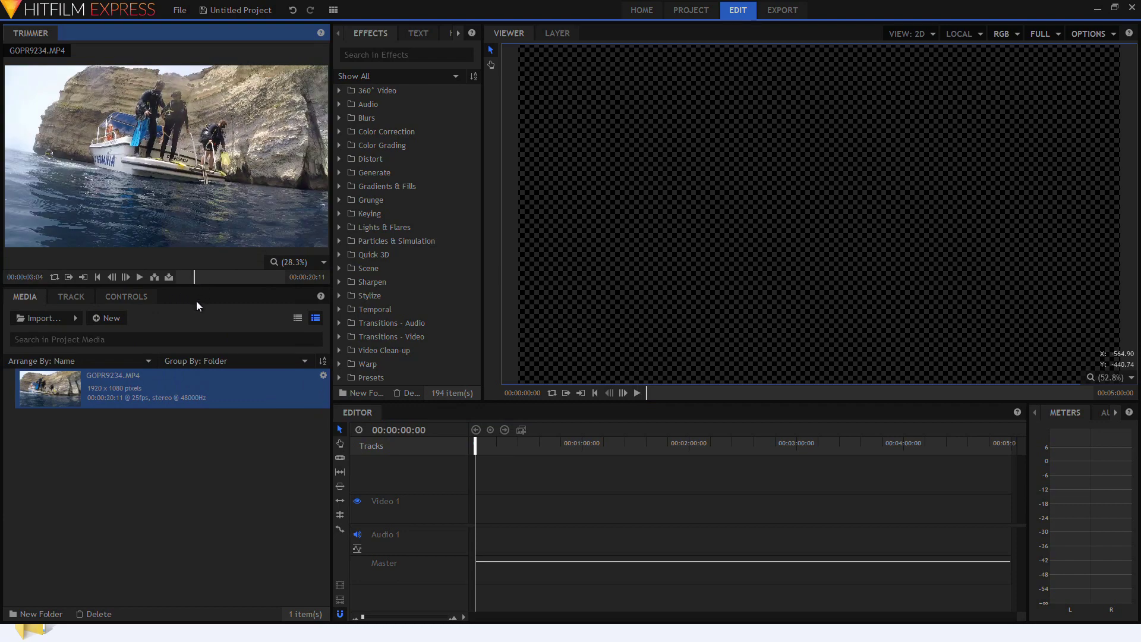
pyautogui.press('space')
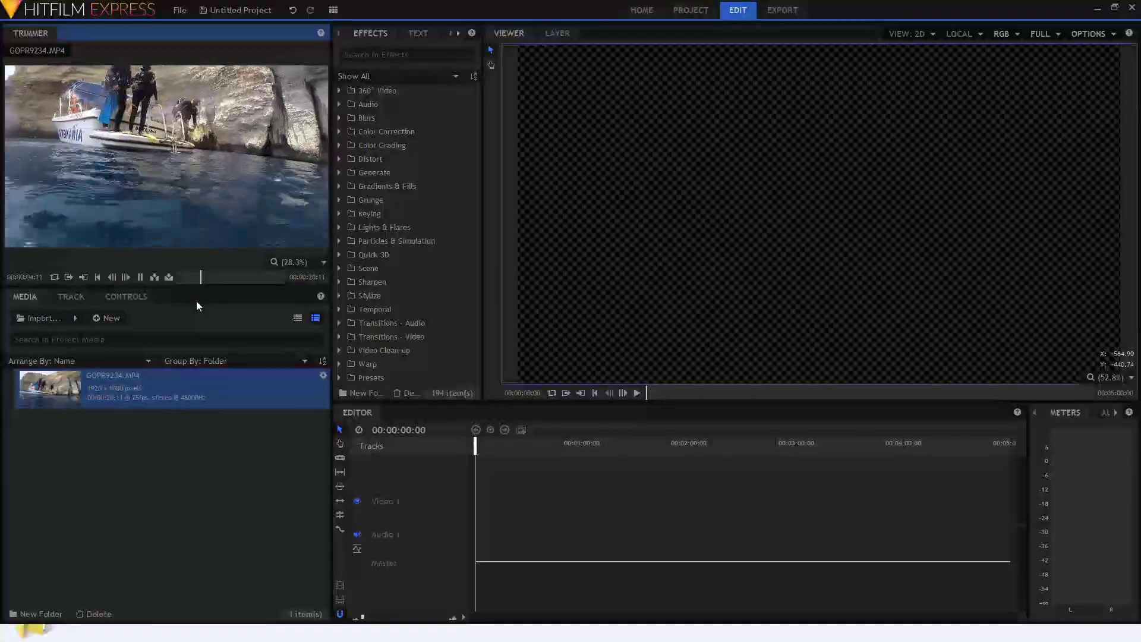
pyautogui.press('space')
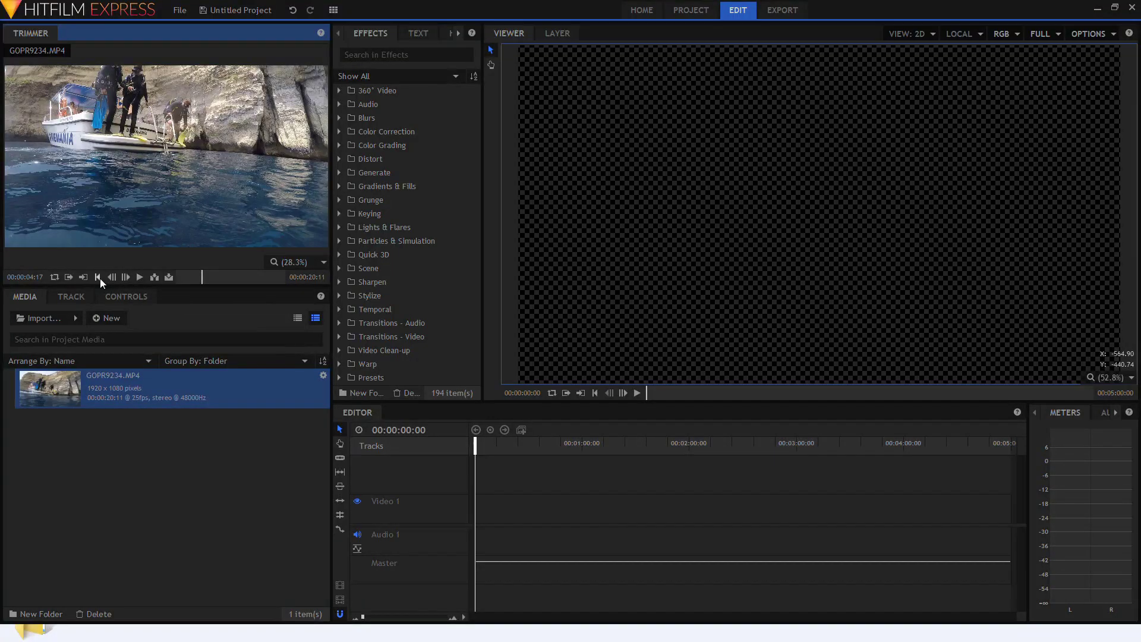
pyautogui.click(68, 277)
pyautogui.press('space')
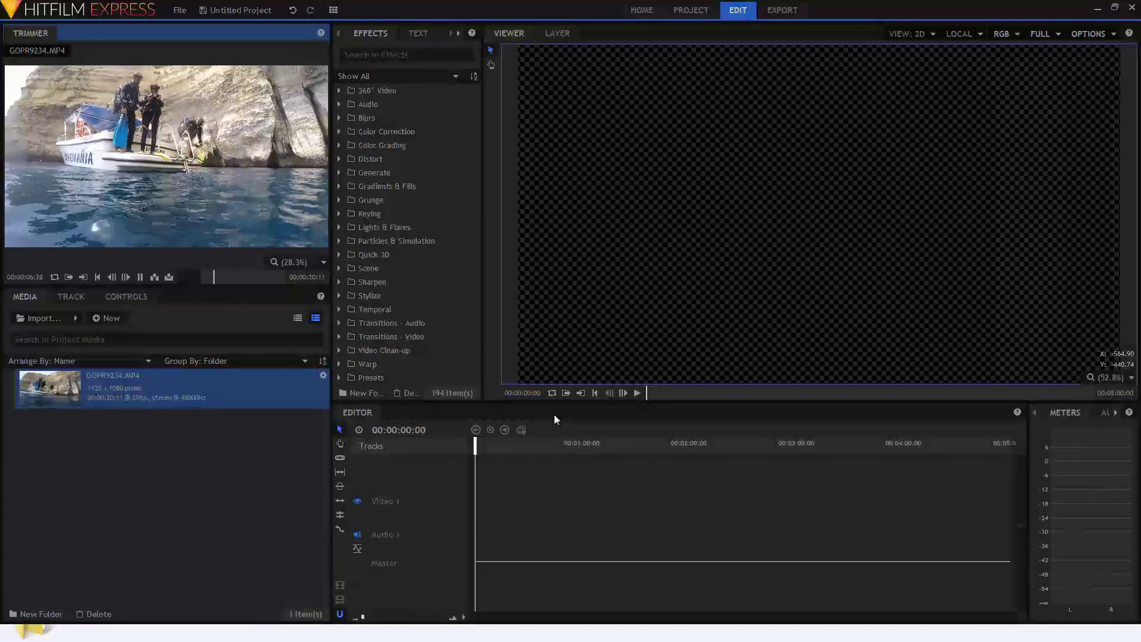
# Step: Set GOPR9234.MP4's out point at 00:00:08:18, place the trimmed clip on the Video 1 track after a short gap, and move the playhead onto it
pyautogui.press('space')
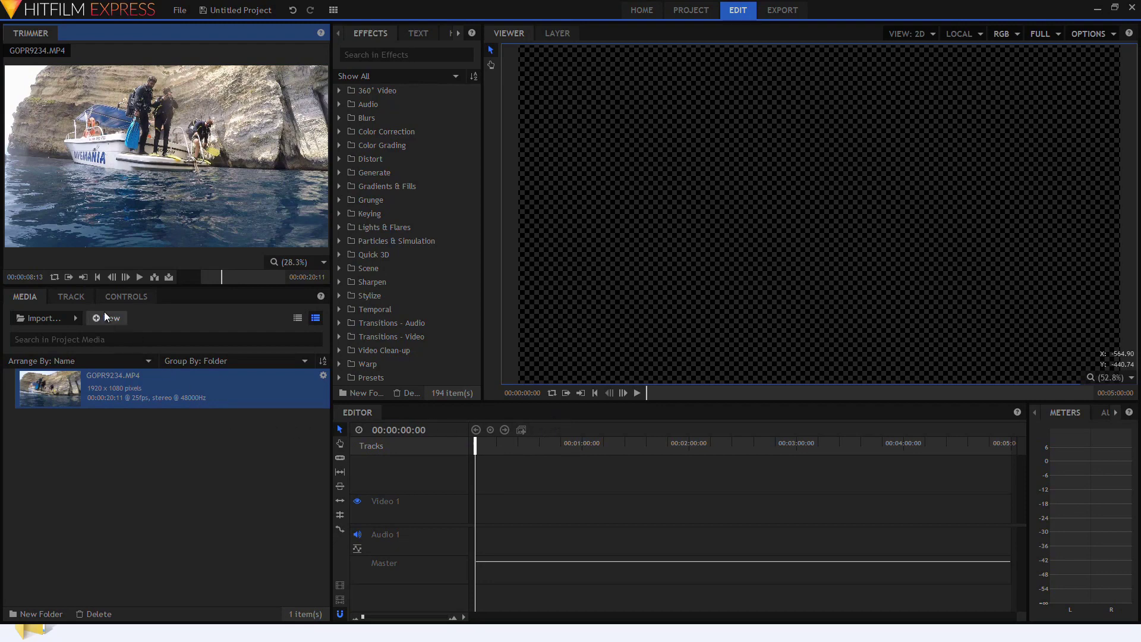
pyautogui.click(83, 277)
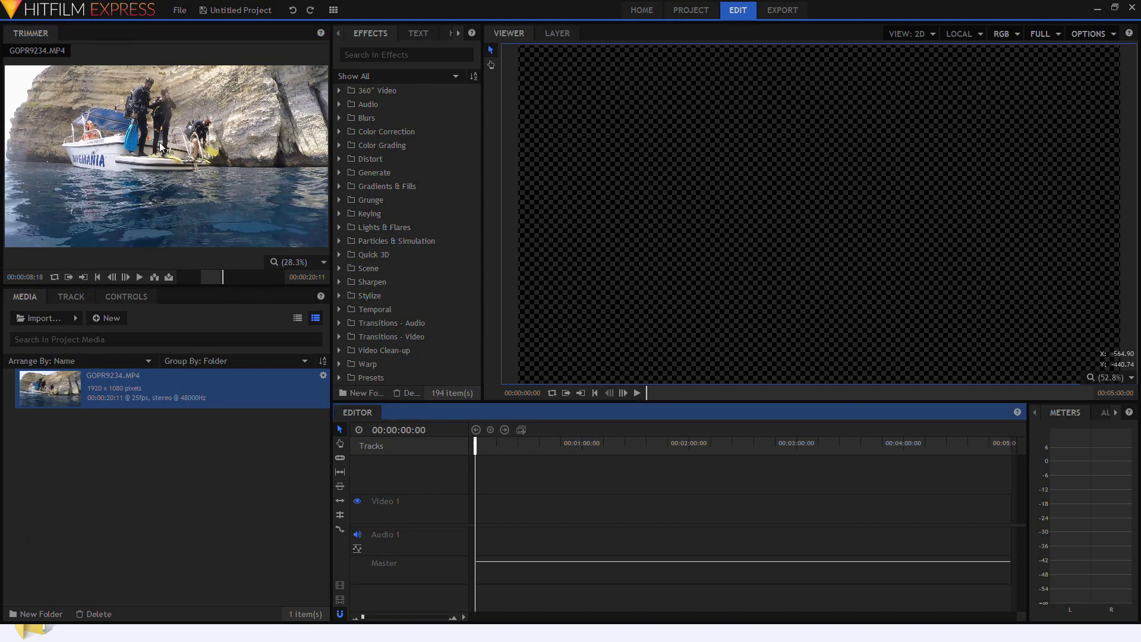
pyautogui.moveTo(244, 177); pyautogui.dragTo(488, 518)
pyautogui.click(489, 448)
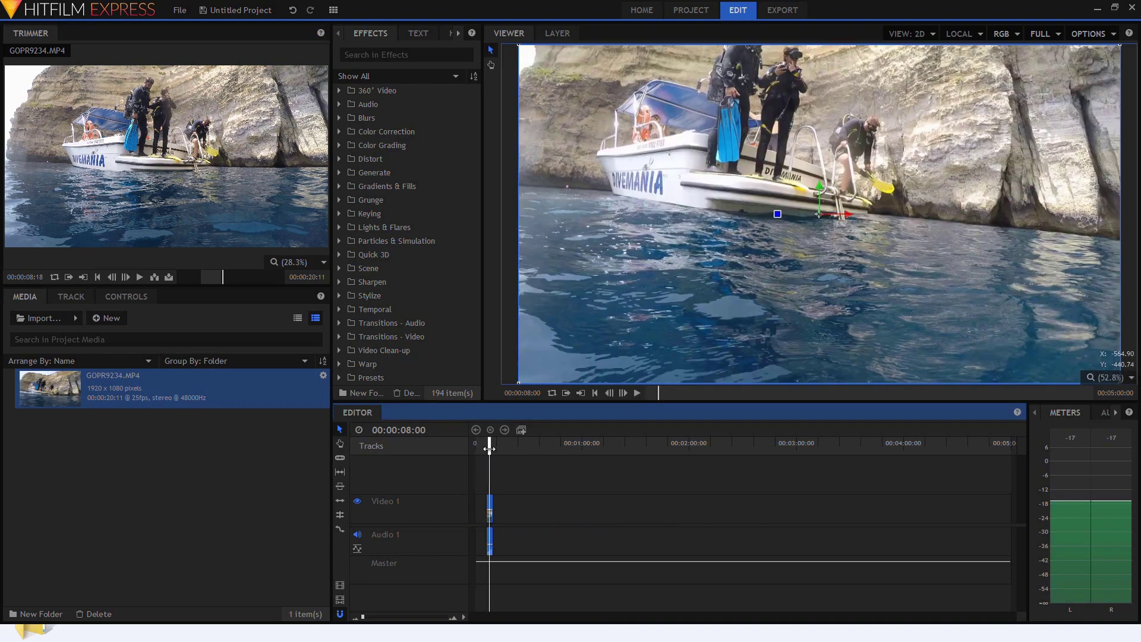
# Step: Ripple delete the gap before the clip on the Video 1 track, and play the sequence from the start
pyautogui.rightClick(481, 505)
pyautogui.rightClick(482, 511)
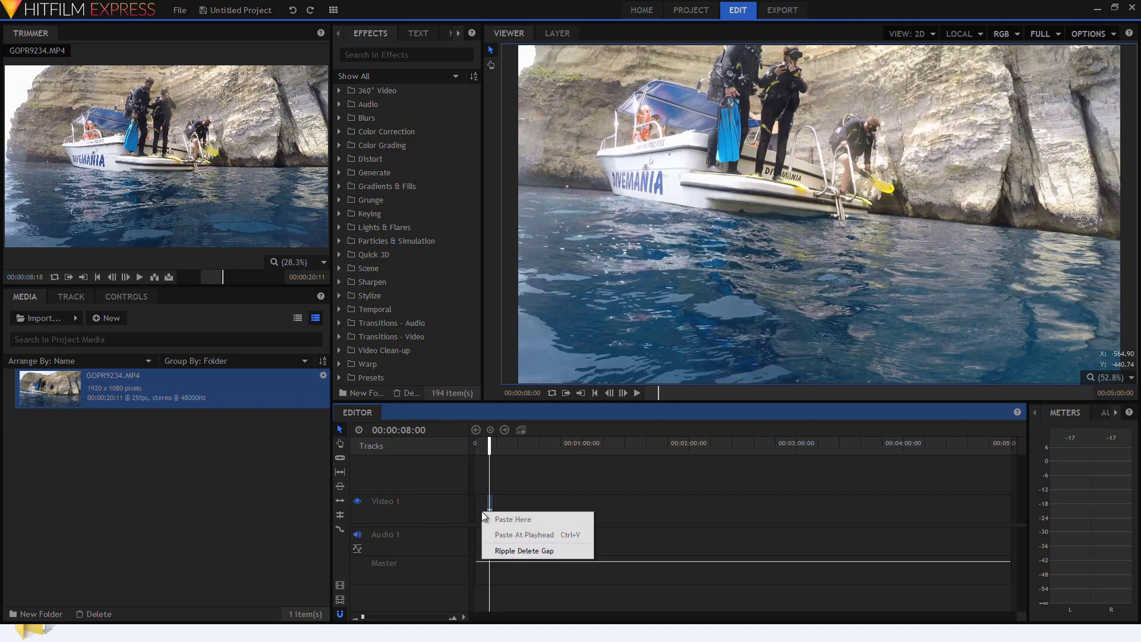
pyautogui.click(506, 552)
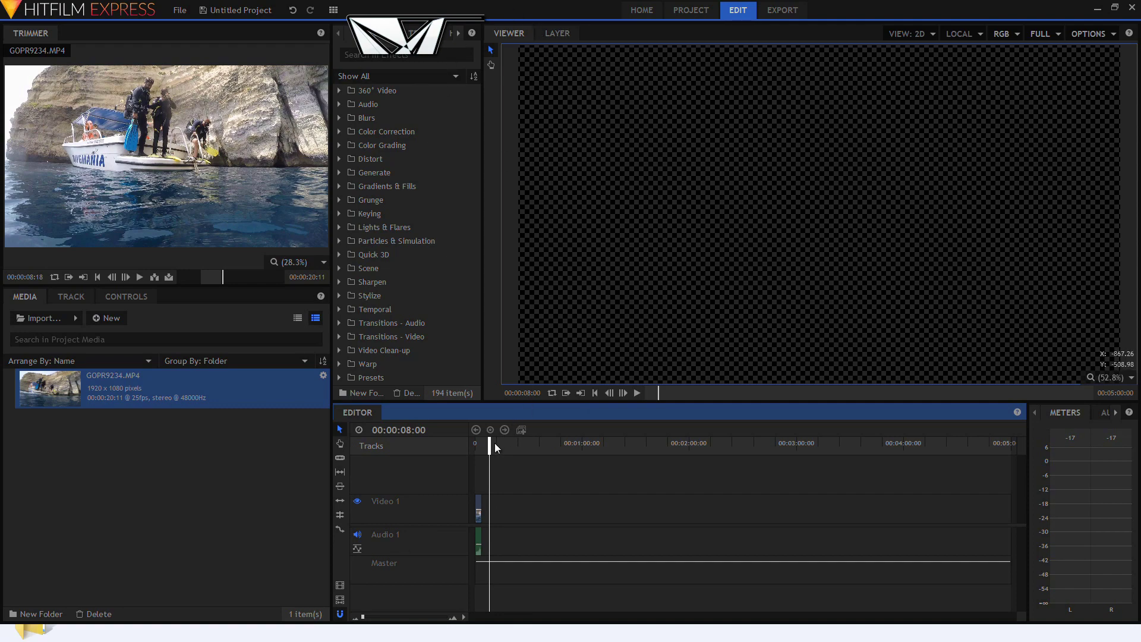
pyautogui.moveTo(494, 443); pyautogui.dragTo(469, 444)
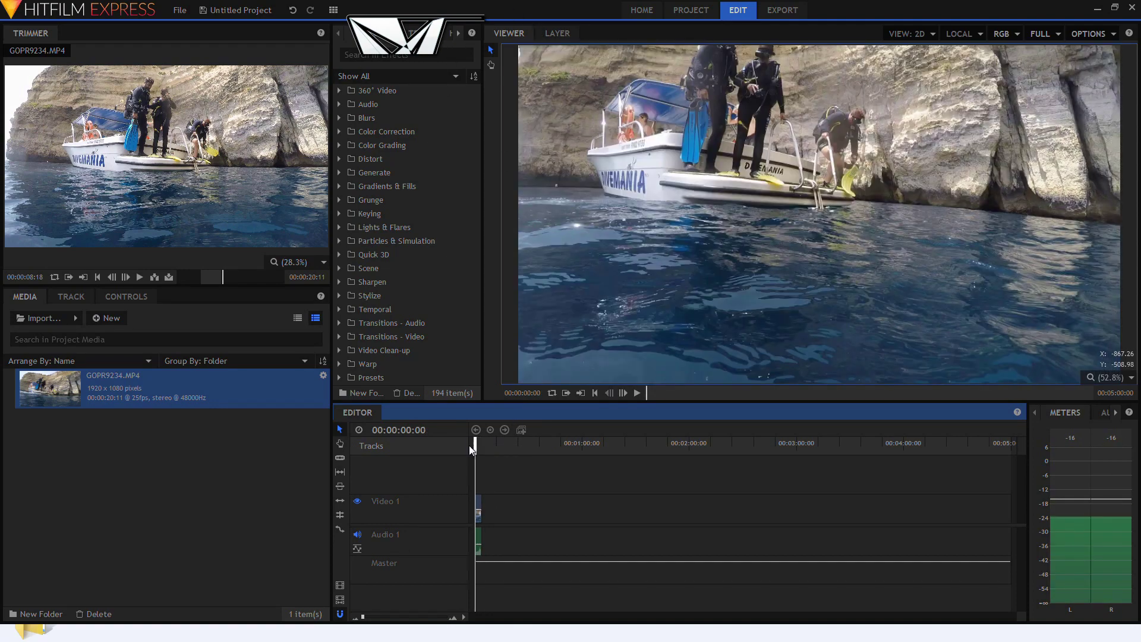
pyautogui.press('space')
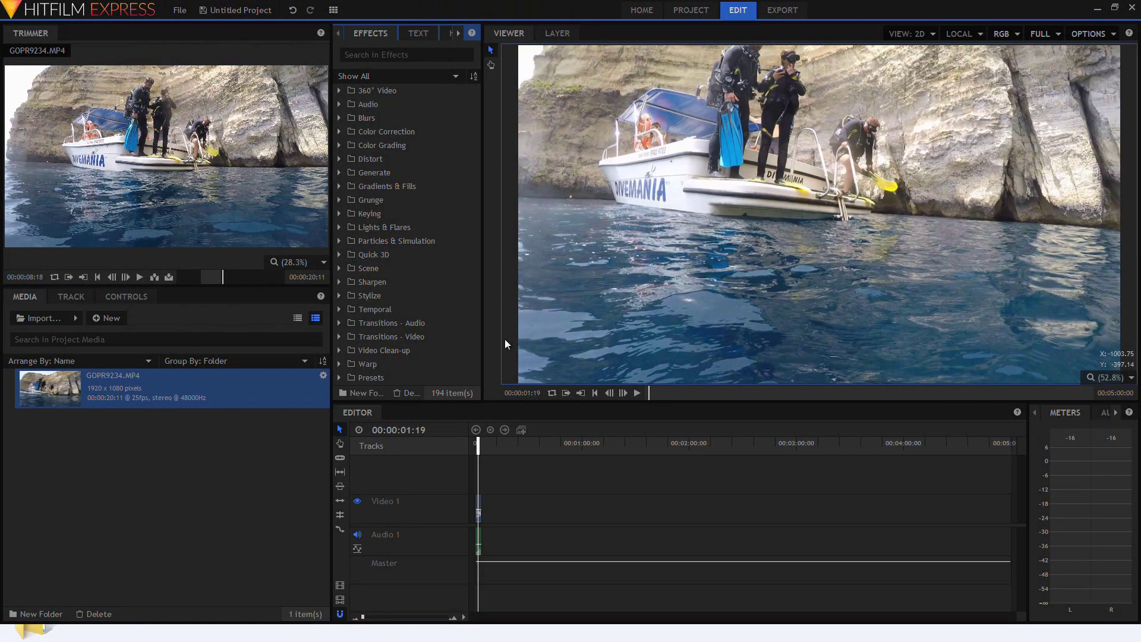
# Step: Apply the Day For Night color grading effect to the timeline clip and set its Horizon to 0.48
pyautogui.click(453, 620)
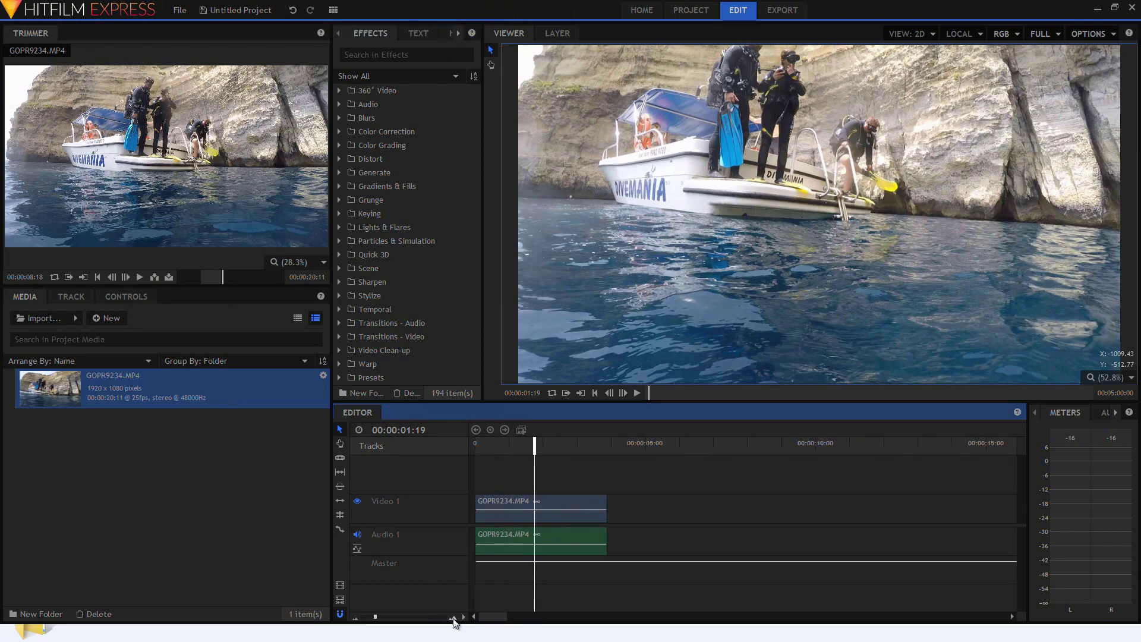
pyautogui.click(454, 620)
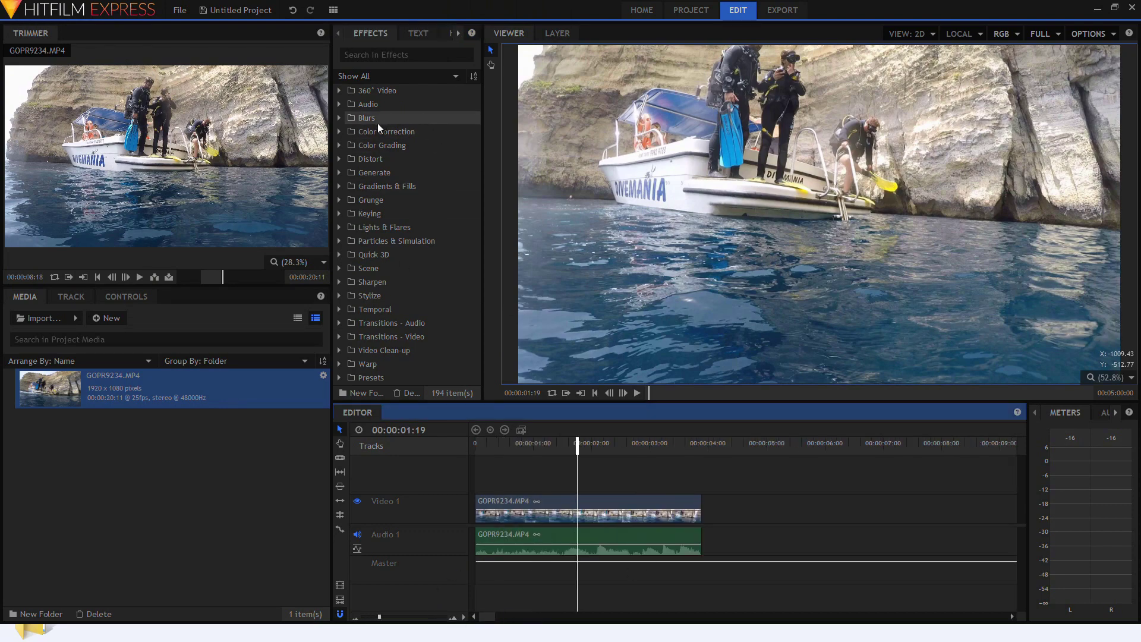
pyautogui.click(340, 146)
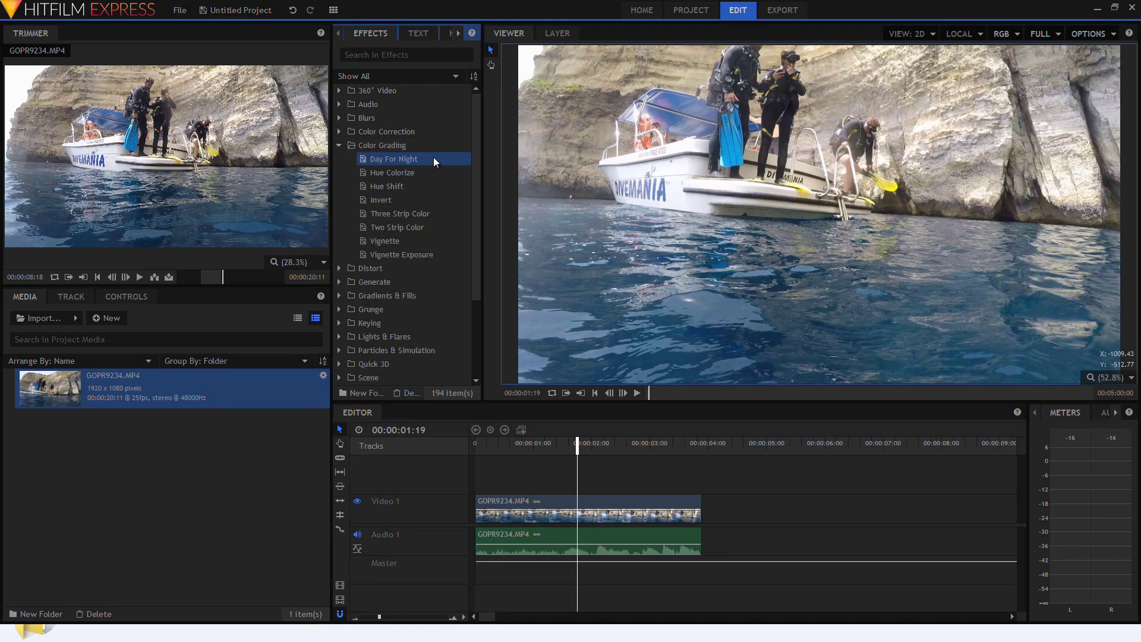
pyautogui.moveTo(433, 159); pyautogui.dragTo(526, 509)
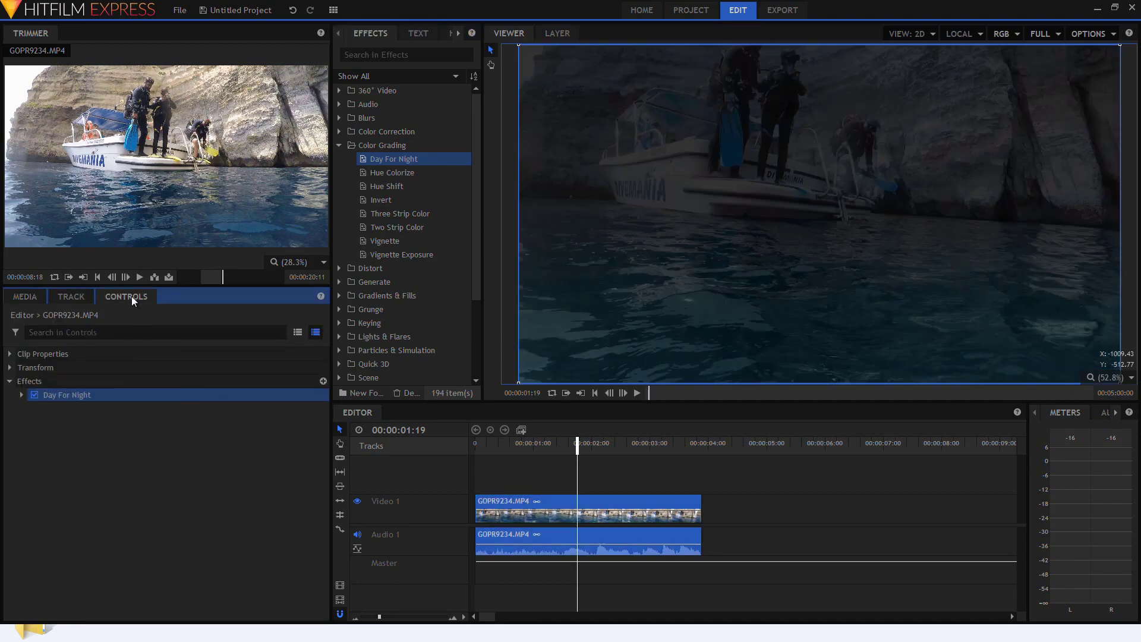
pyautogui.click(23, 395)
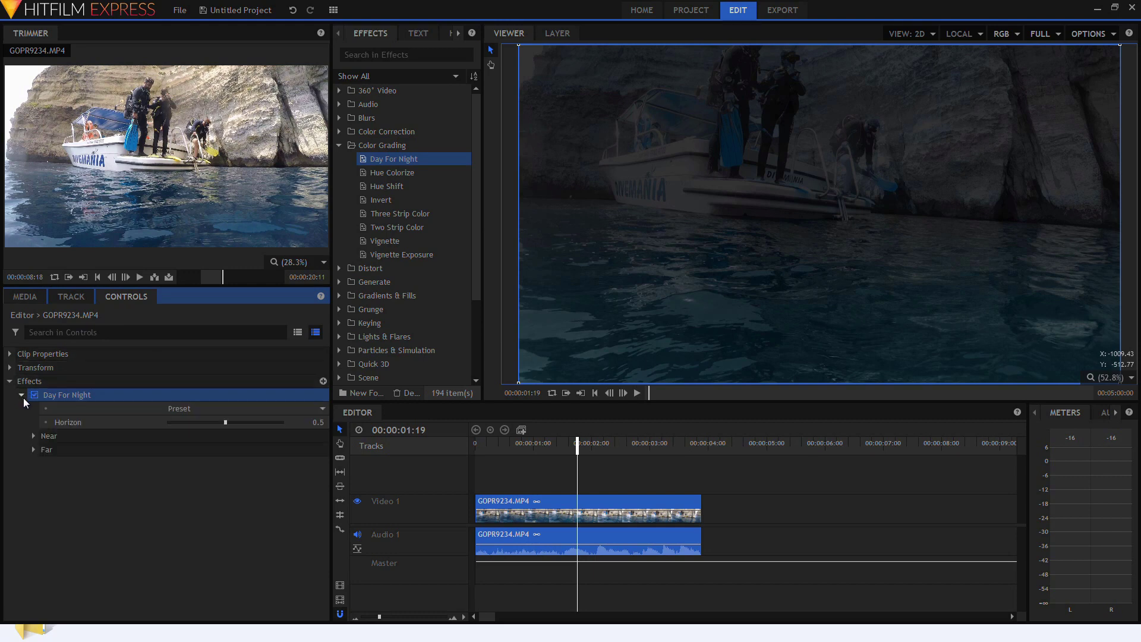
pyautogui.moveTo(226, 423); pyautogui.dragTo(235, 422)
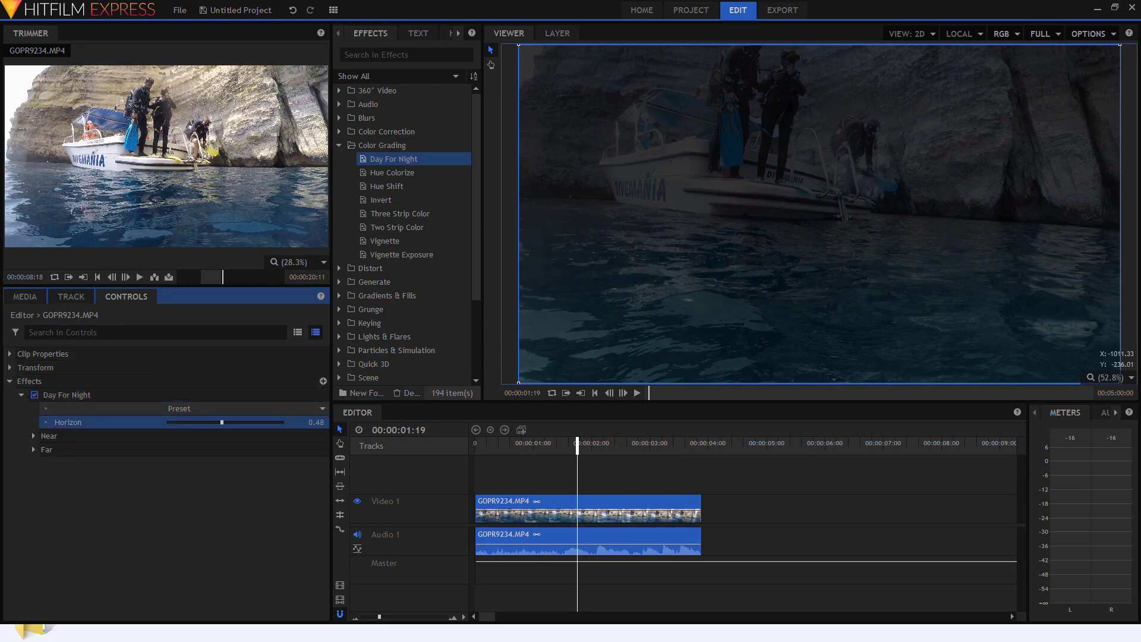
# Step: Look over the track settings, the audio mixer and the options for creating new media
pyautogui.click(79, 301)
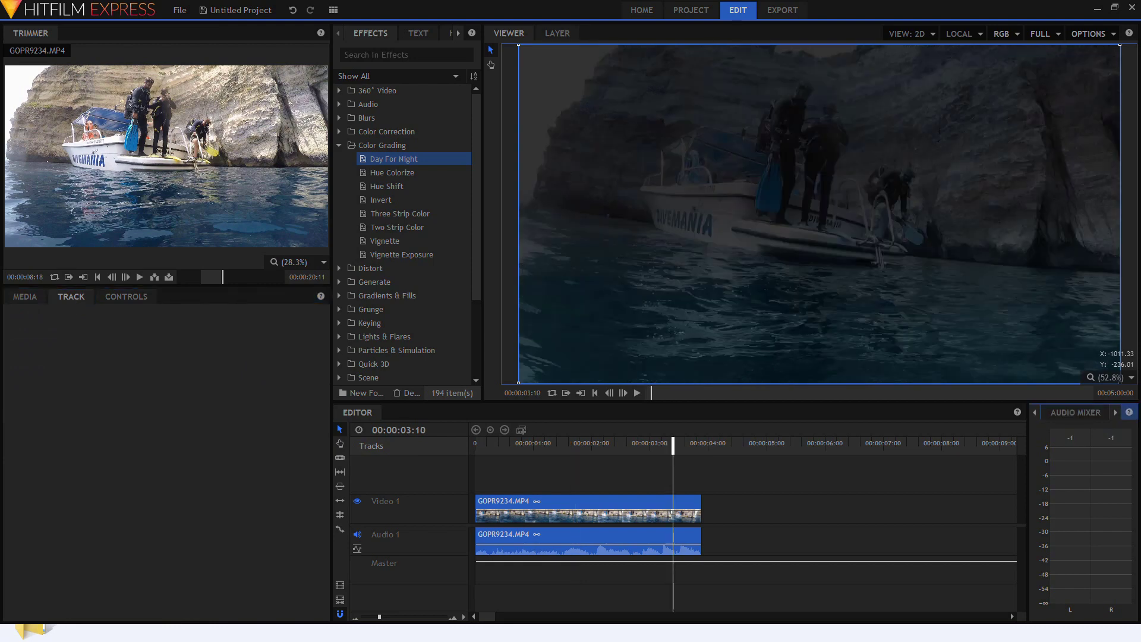
pyautogui.click(1045, 413)
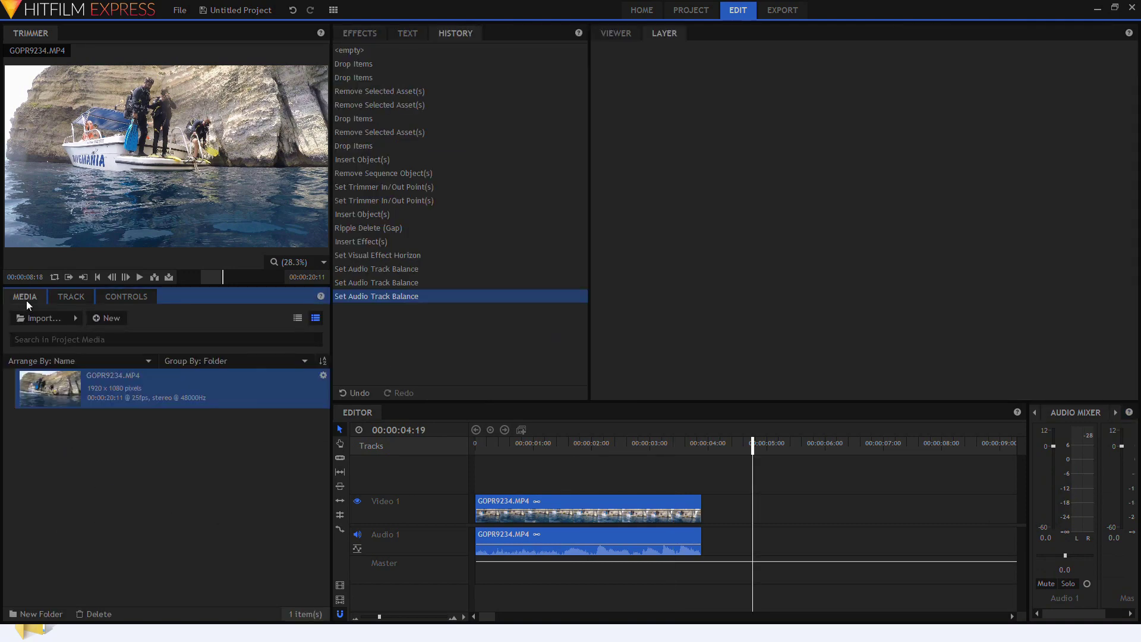
pyautogui.click(116, 322)
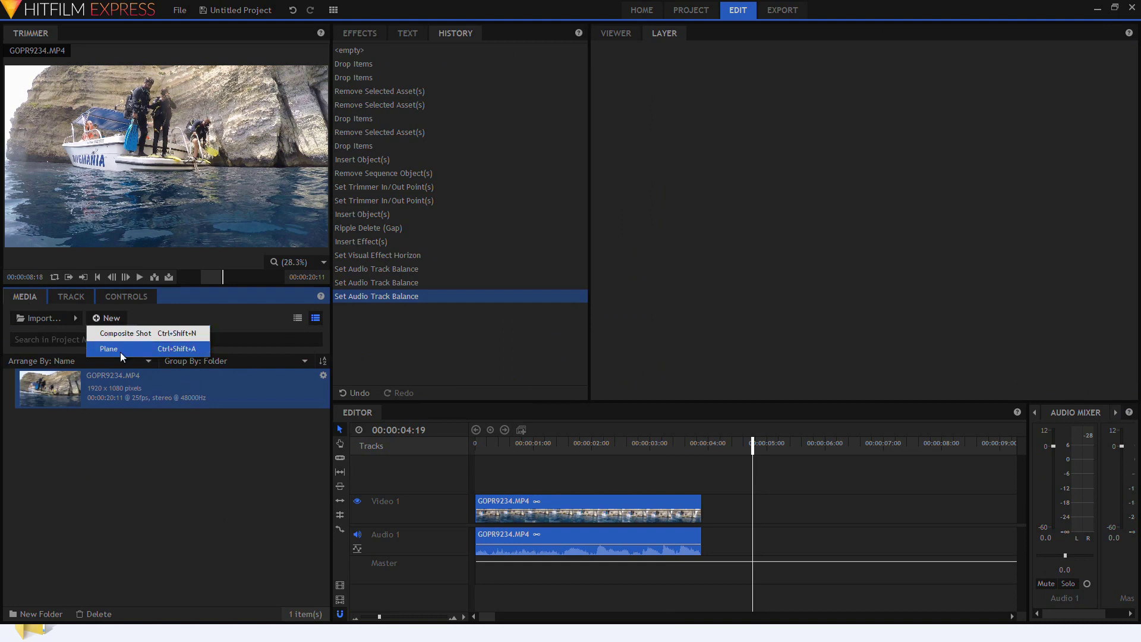
pyautogui.click(238, 317)
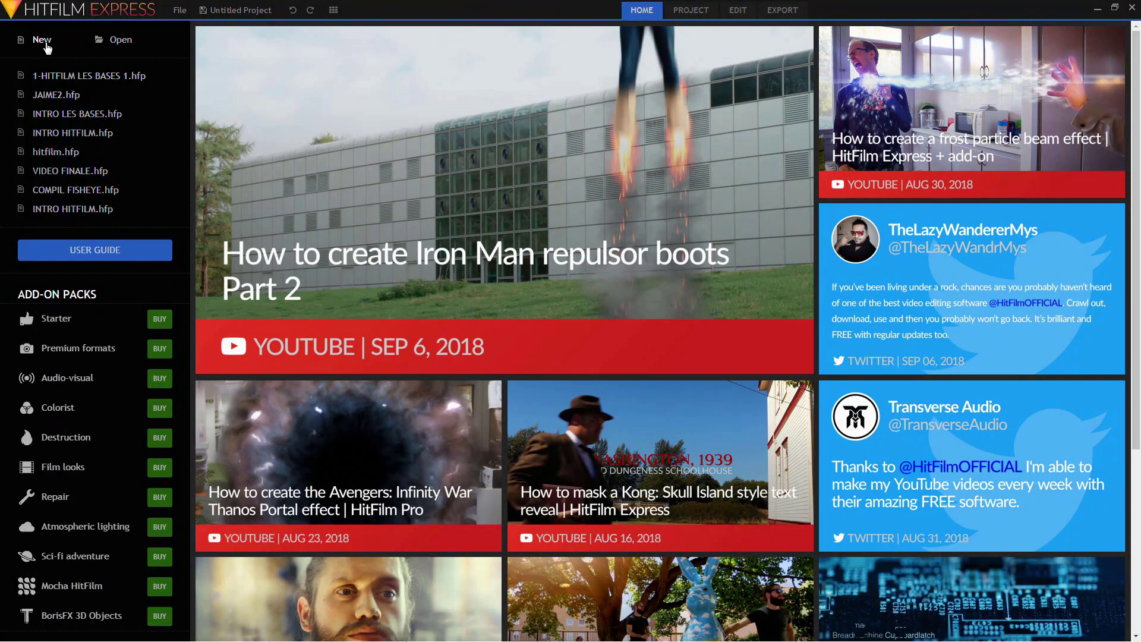
# Step: Create a new project with the 1080p Full HD @ 25 fps template and start editing it
pyautogui.click(41, 40)
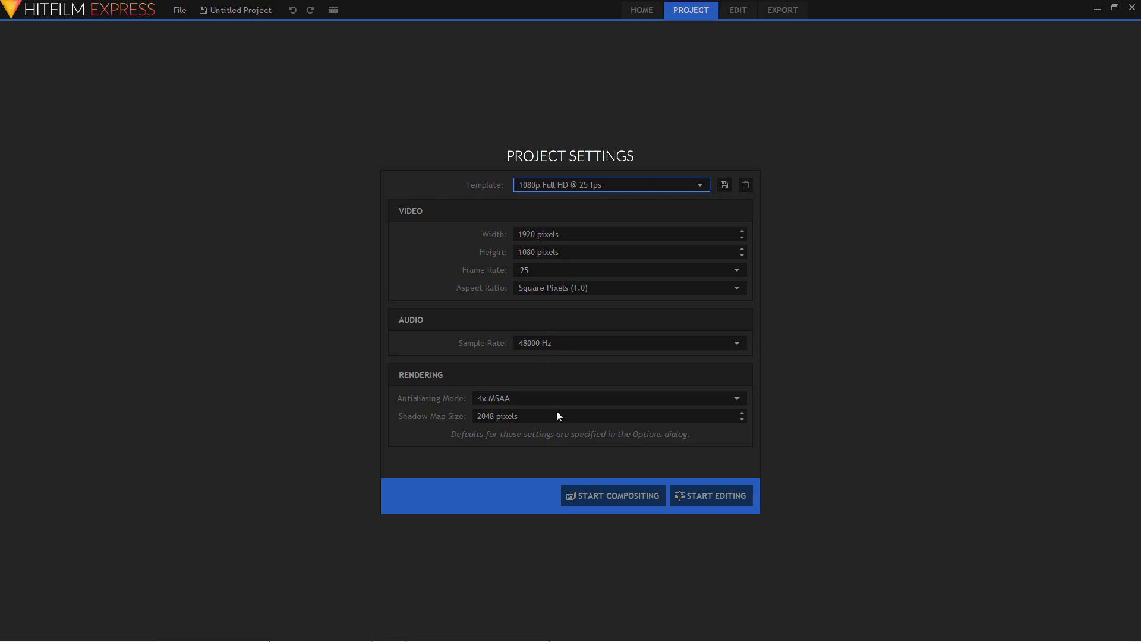
pyautogui.click(729, 497)
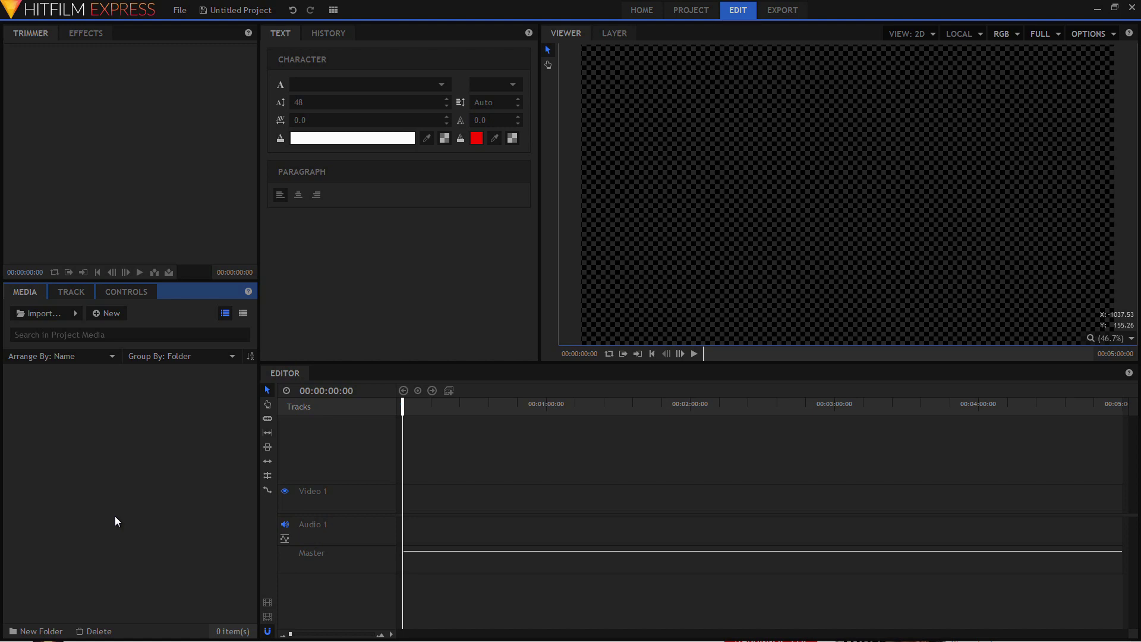
# Step: Import bruit.MP3, img.jpg, photos (3).jpg, piano.avi, picture.jpg, recette.avi, son1.MP3, vacances.avi and zeste.MP3 into the project media
pyautogui.click(77, 317)
pyautogui.click(87, 330)
pyautogui.click(524, 297)
pyautogui.moveTo(2, 464); pyautogui.dragTo(99, 463)
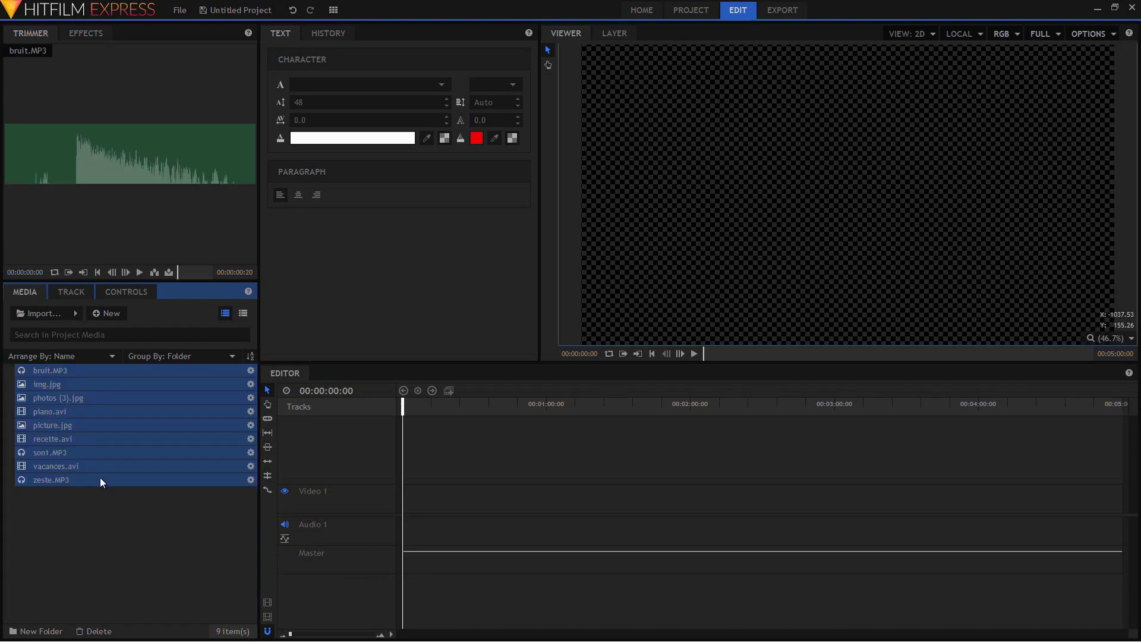
pyautogui.click(151, 514)
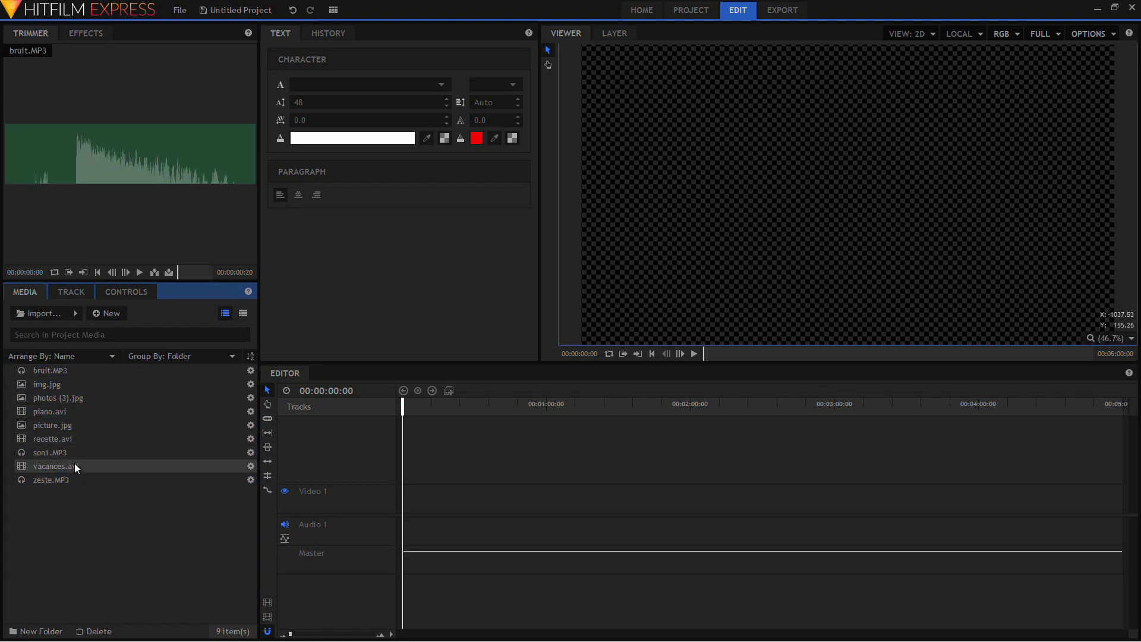
# Step: Arrange the project media by type, and show picture.jpg in the Trimmer
pyautogui.click(64, 358)
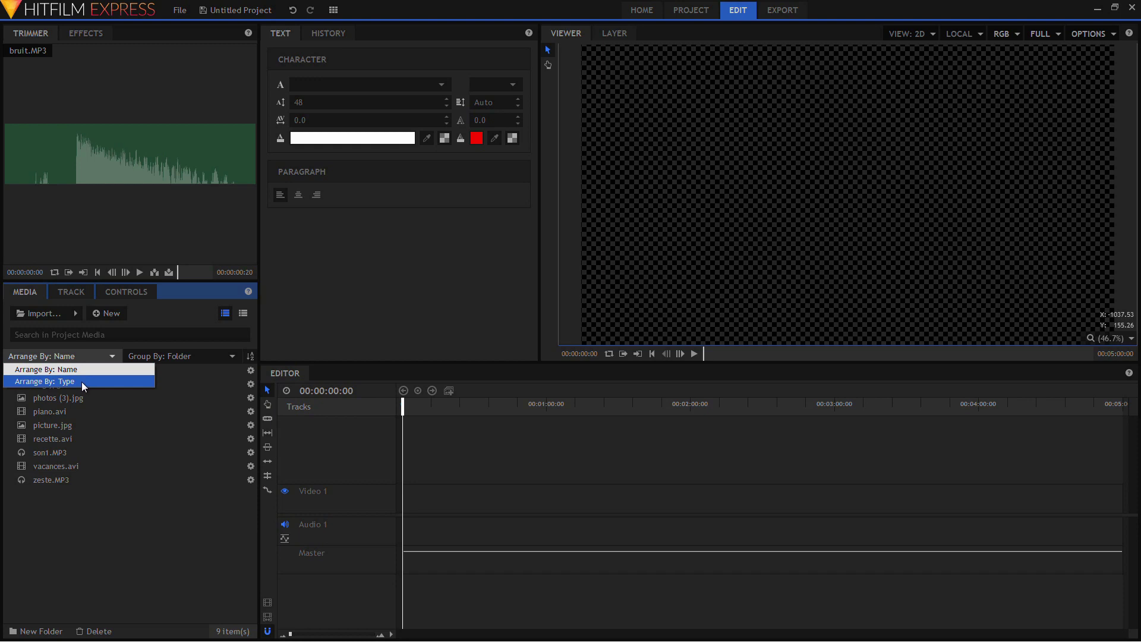
pyautogui.click(80, 382)
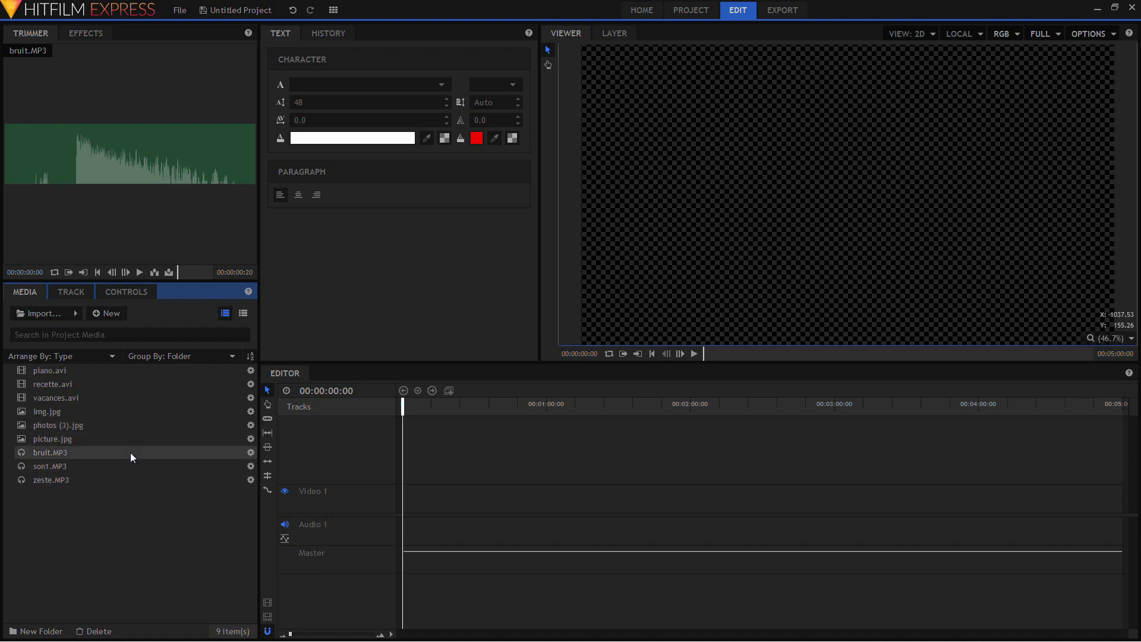
pyautogui.click(139, 438)
# Step: Try grouping the project media by Media and inspect both groups, and try the thumbnail view before restoring the compact list
pyautogui.click(171, 359)
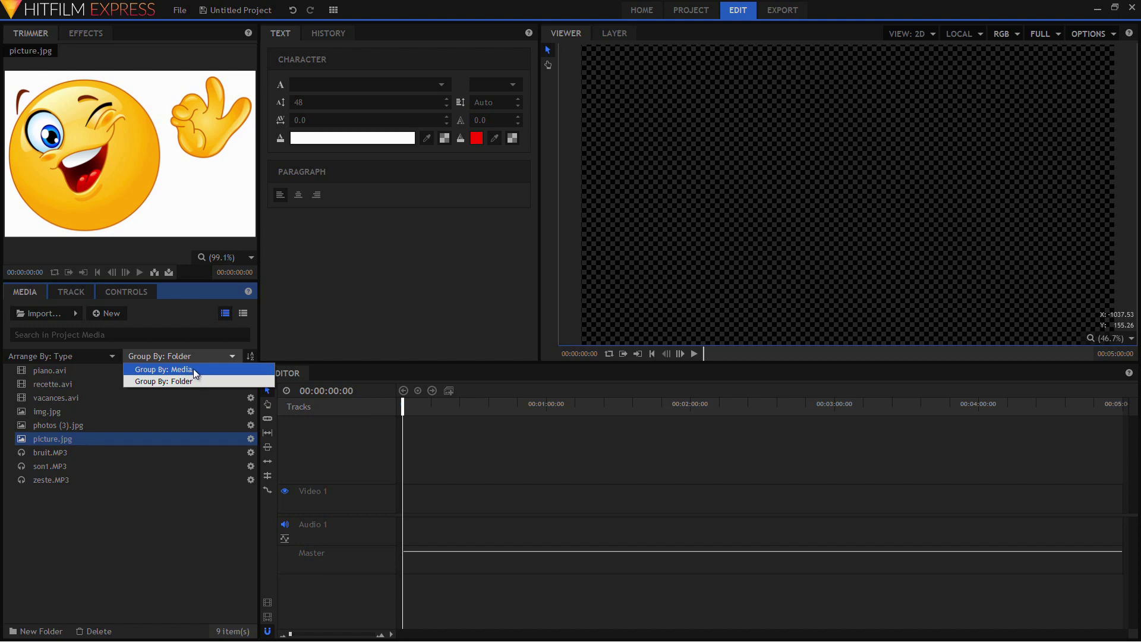
pyautogui.click(193, 369)
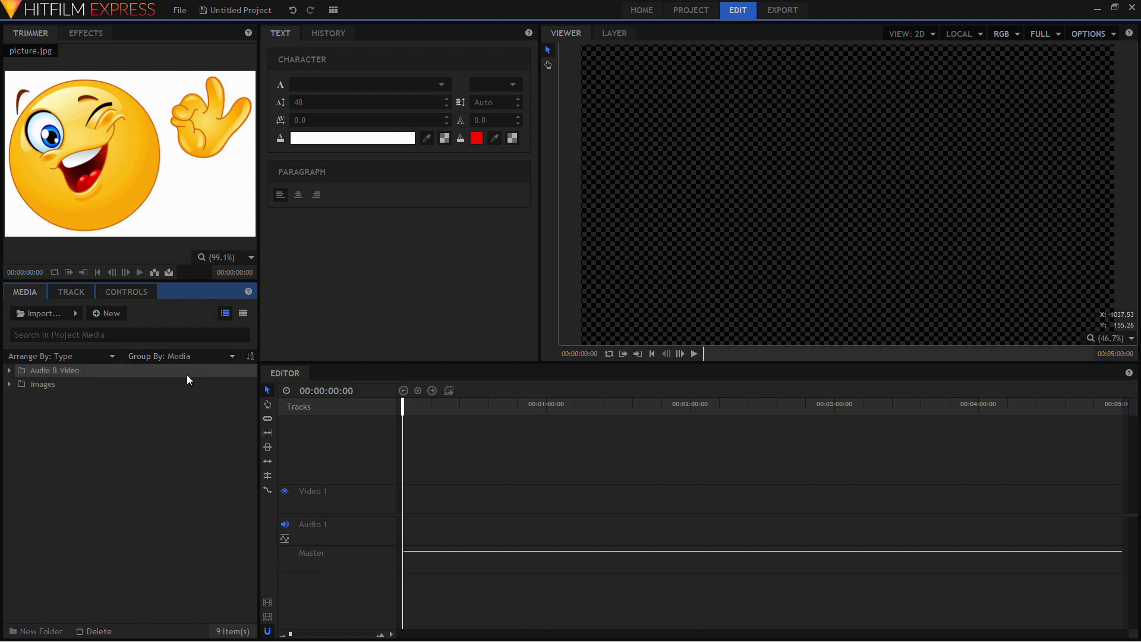
pyautogui.click(9, 371)
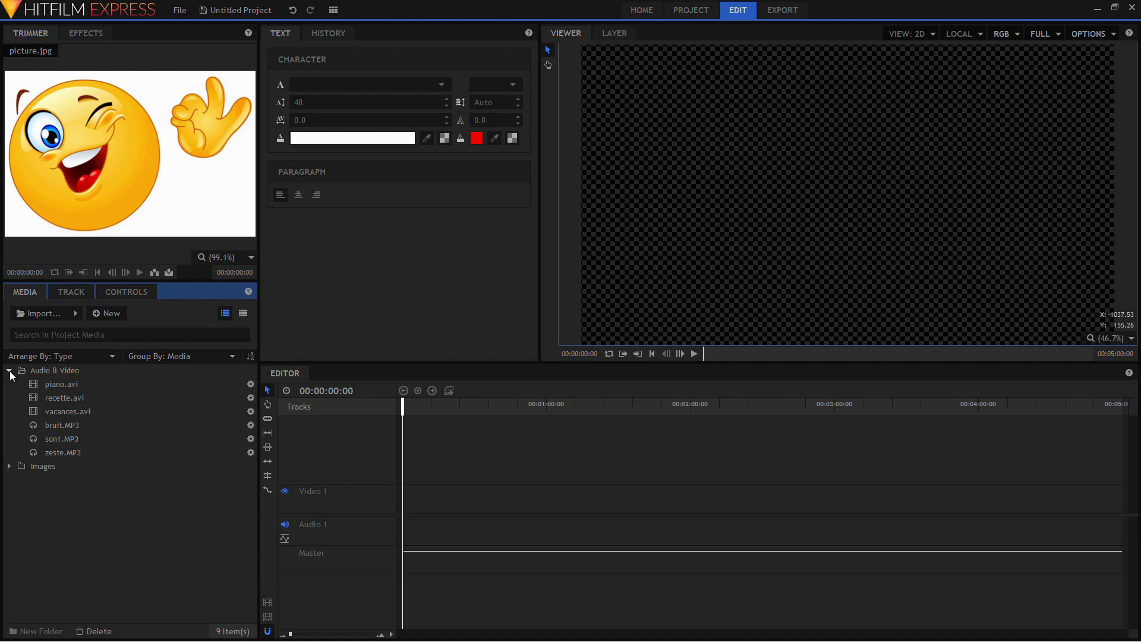
pyautogui.click(9, 371)
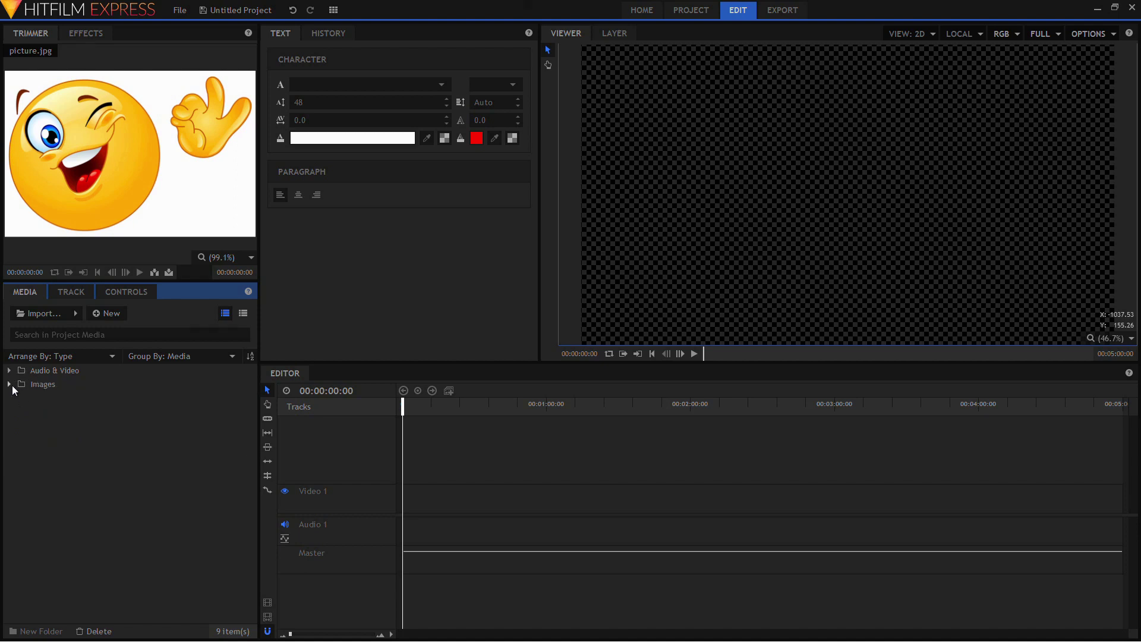
pyautogui.click(9, 385)
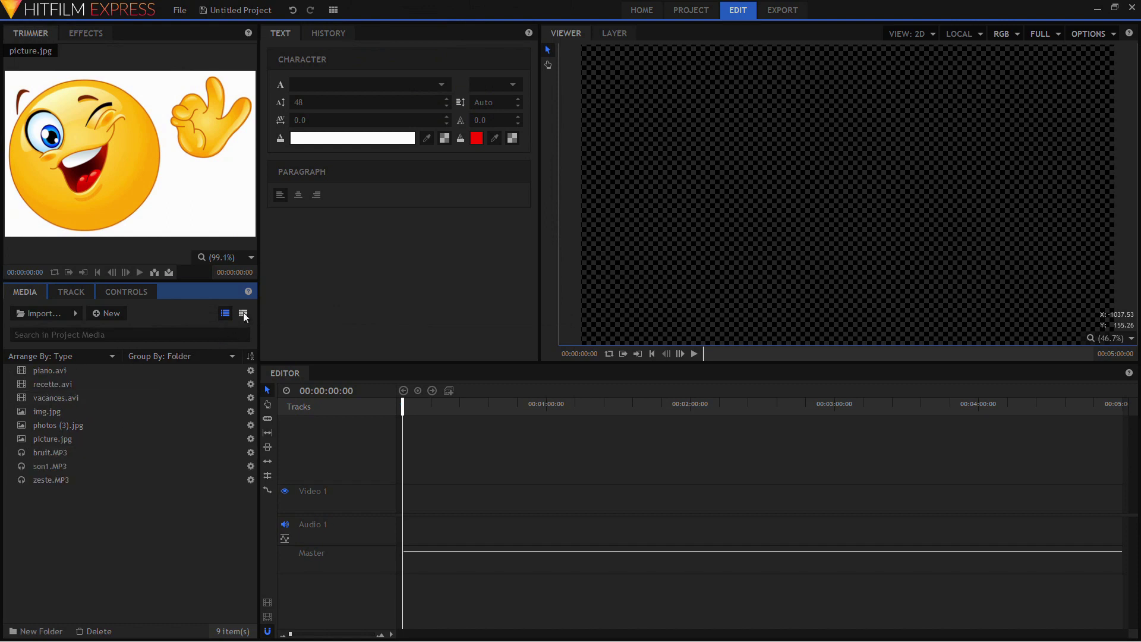
pyautogui.click(243, 313)
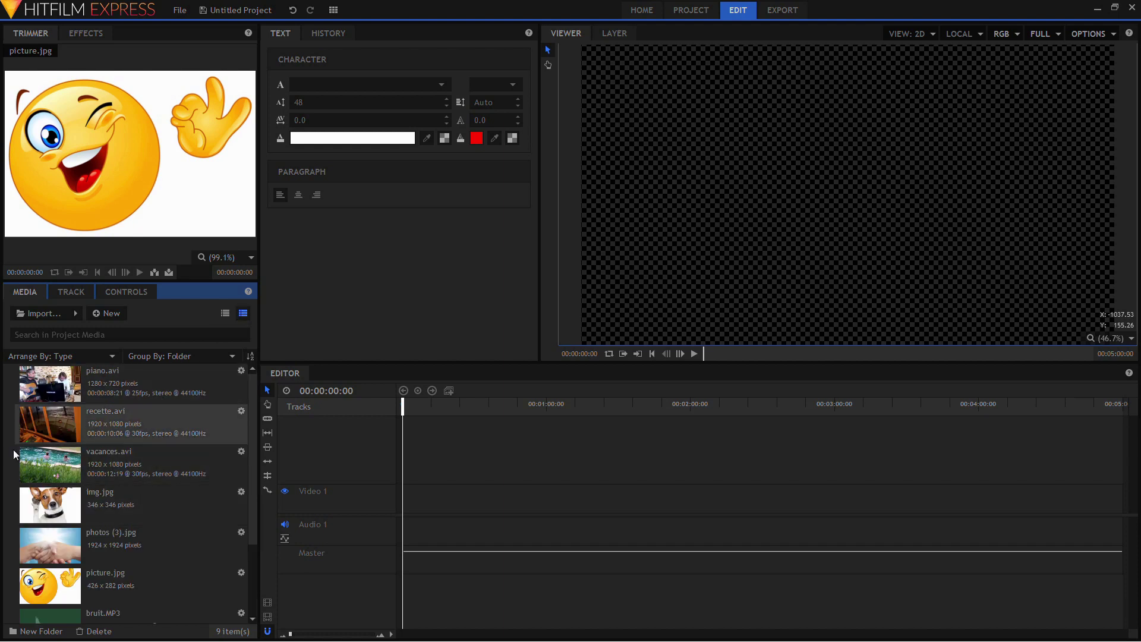
pyautogui.click(226, 314)
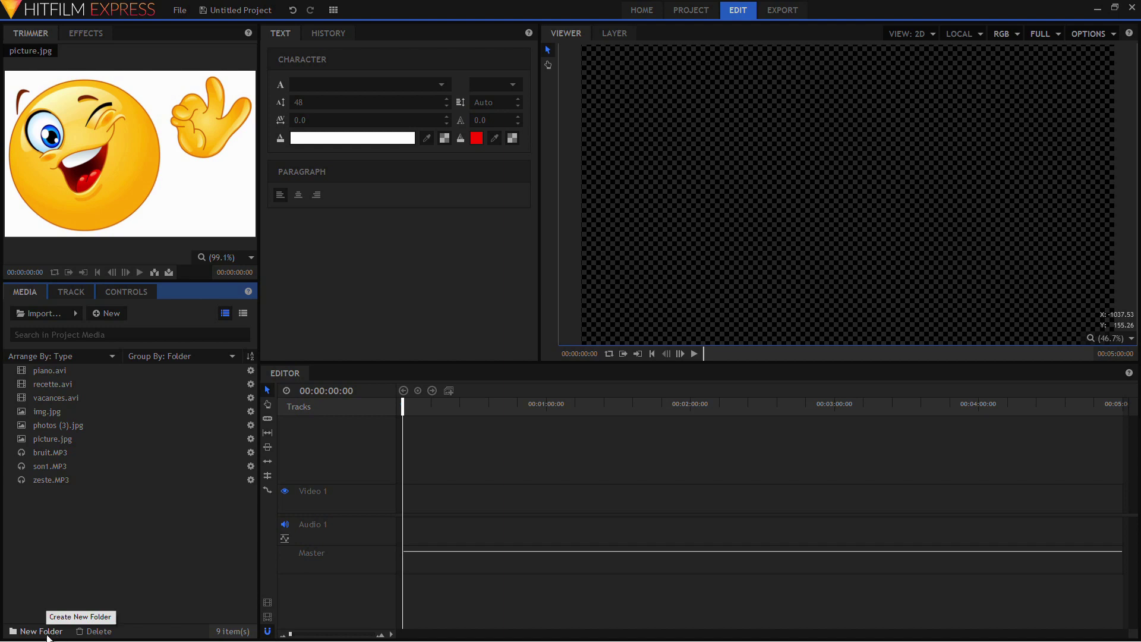
# Step: Create a media folder named "images" and move img.jpg, photos (3).jpg and picture.jpg into it
pyautogui.click(48, 632)
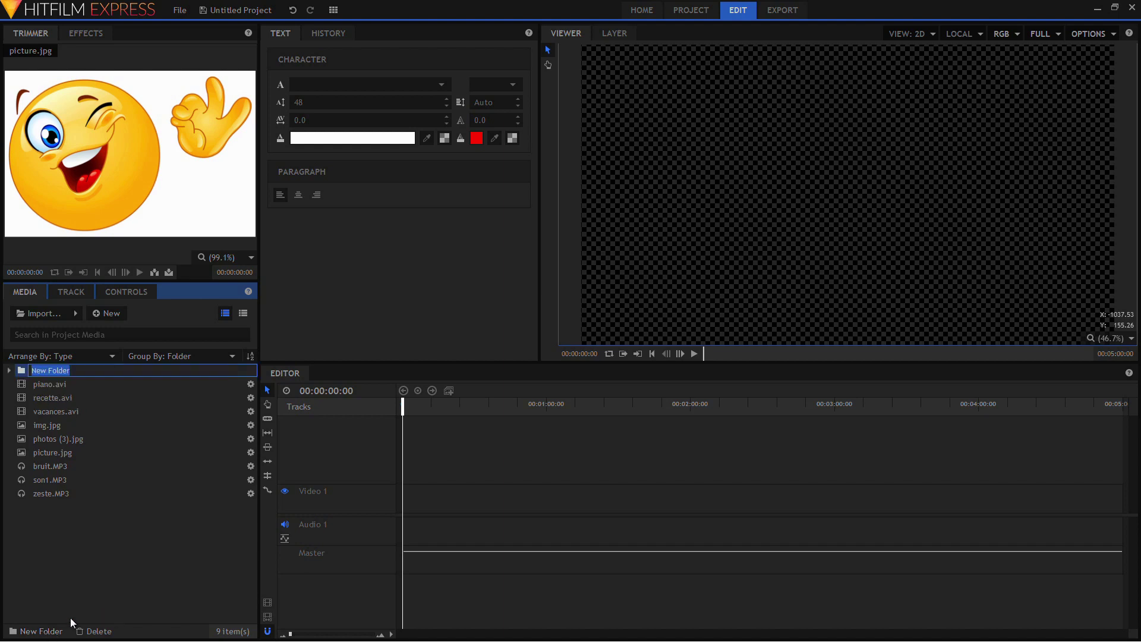
pyautogui.write('images')
pyautogui.press('Return')
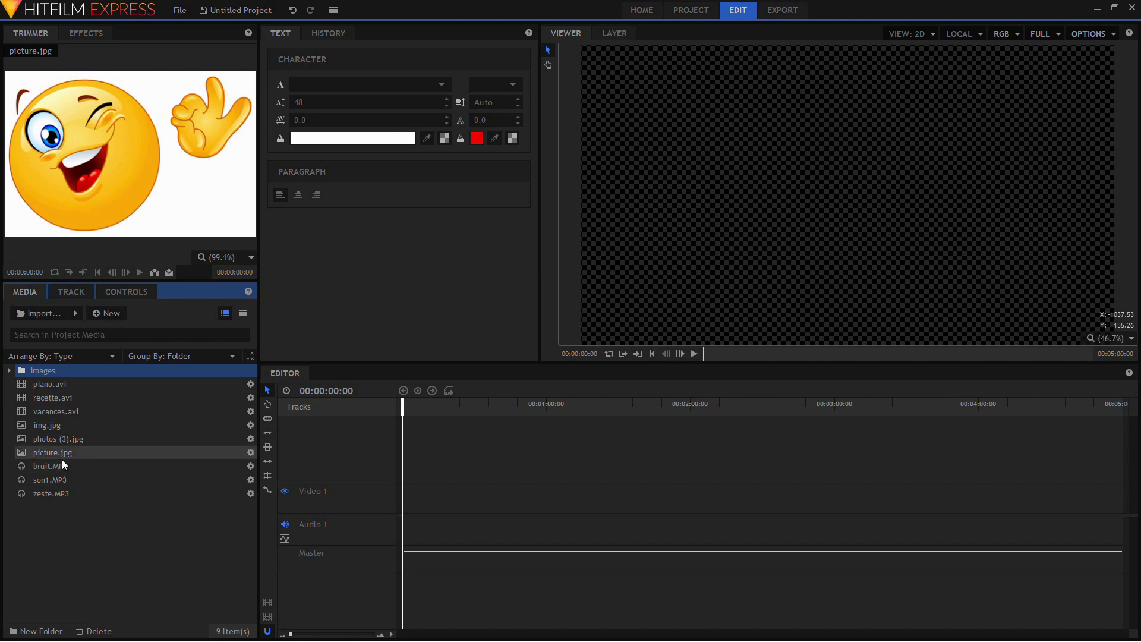
pyautogui.moveTo(63, 454); pyautogui.dragTo(66, 373)
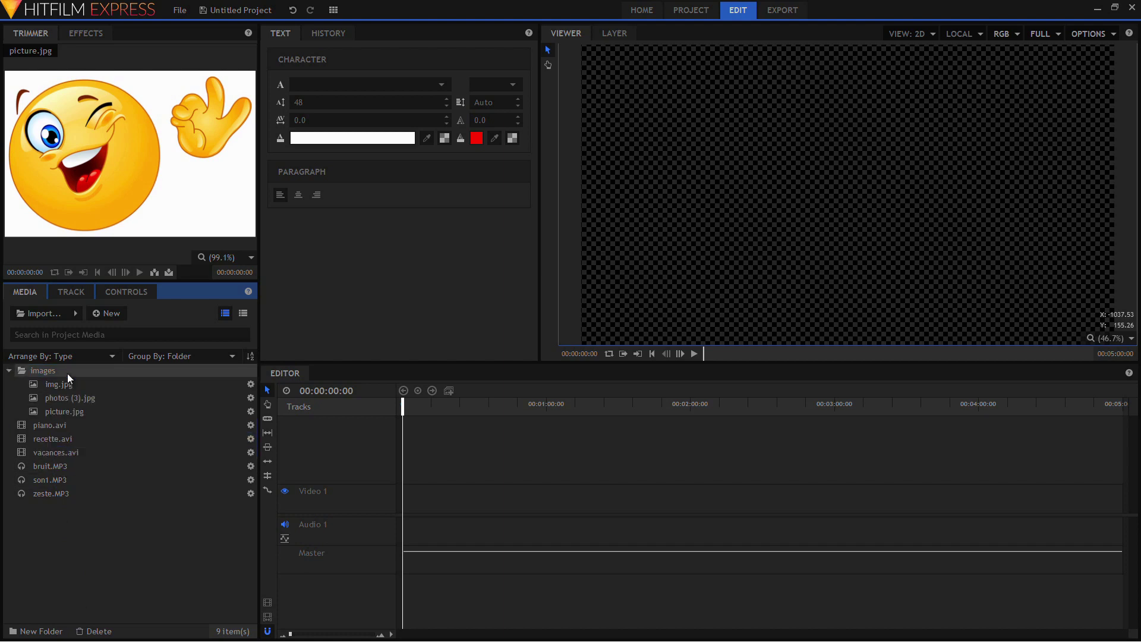
# Step: Create a second media folder named "videos" in the project media
pyautogui.click(40, 631)
pyautogui.write('videos')
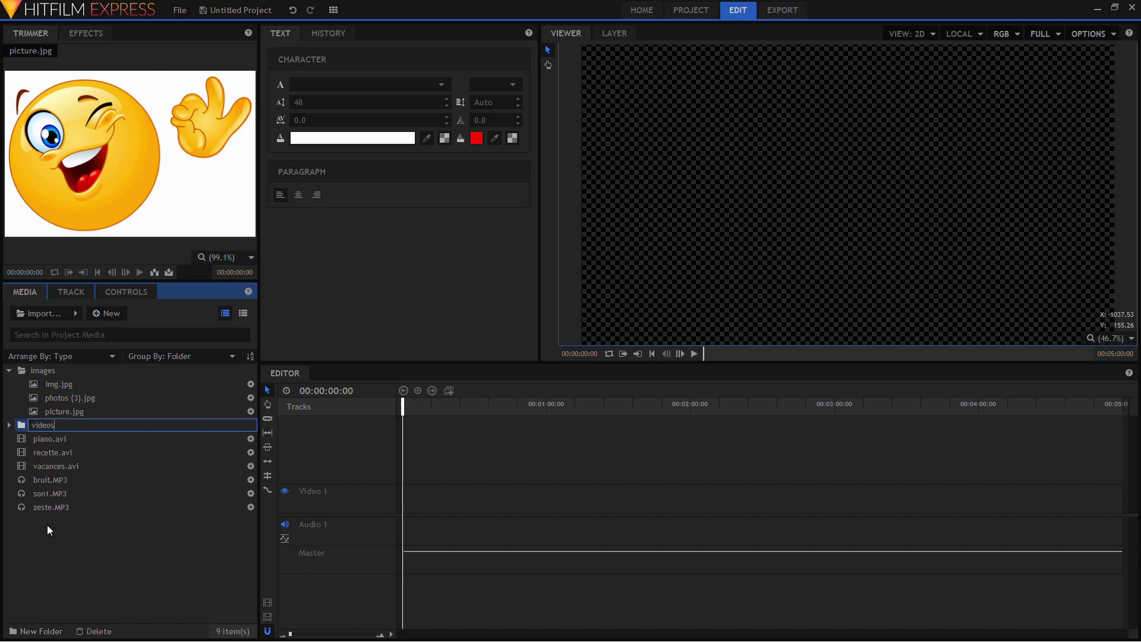
pyautogui.press('Return')
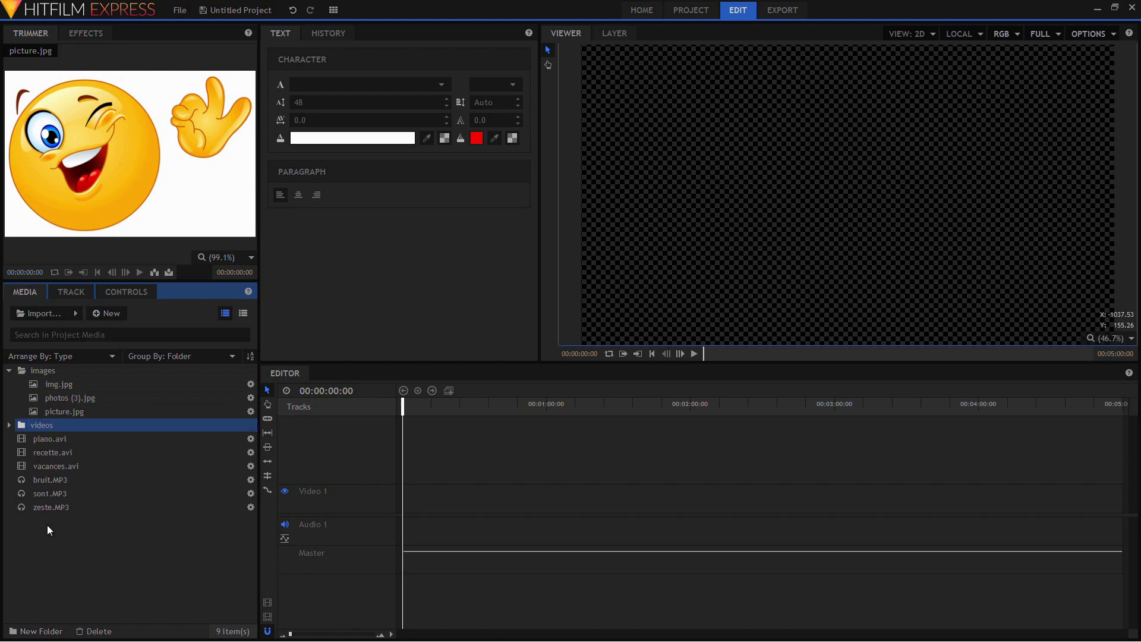
# Step: Move piano.avi, recette.avi and vacances.avi into the "videos" folder of the project media
pyautogui.click(51, 440)
pyautogui.keyDown('ctrl'); pyautogui.click(66, 454); pyautogui.keyUp('ctrl')
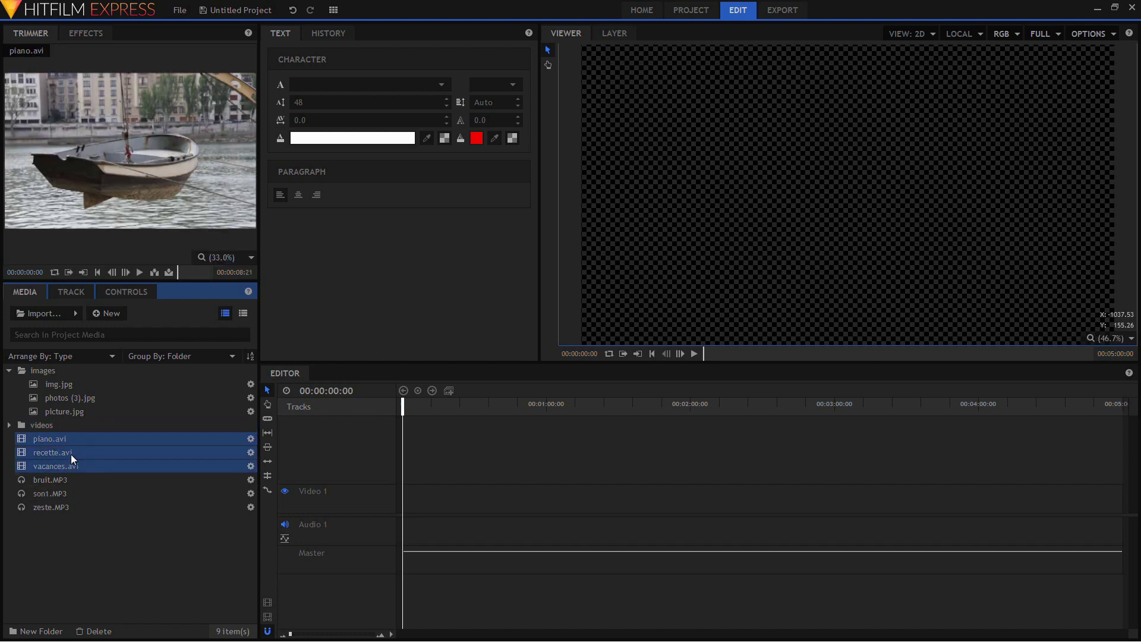
pyautogui.keyDown('ctrl'); pyautogui.click(67, 466); pyautogui.keyUp('ctrl')
pyautogui.moveTo(66, 466); pyautogui.dragTo(42, 425)
# Step: Create a media folder named "sons" and move bruit.MP3, son1.MP3 and zeste.MP3 into it
pyautogui.click(49, 633)
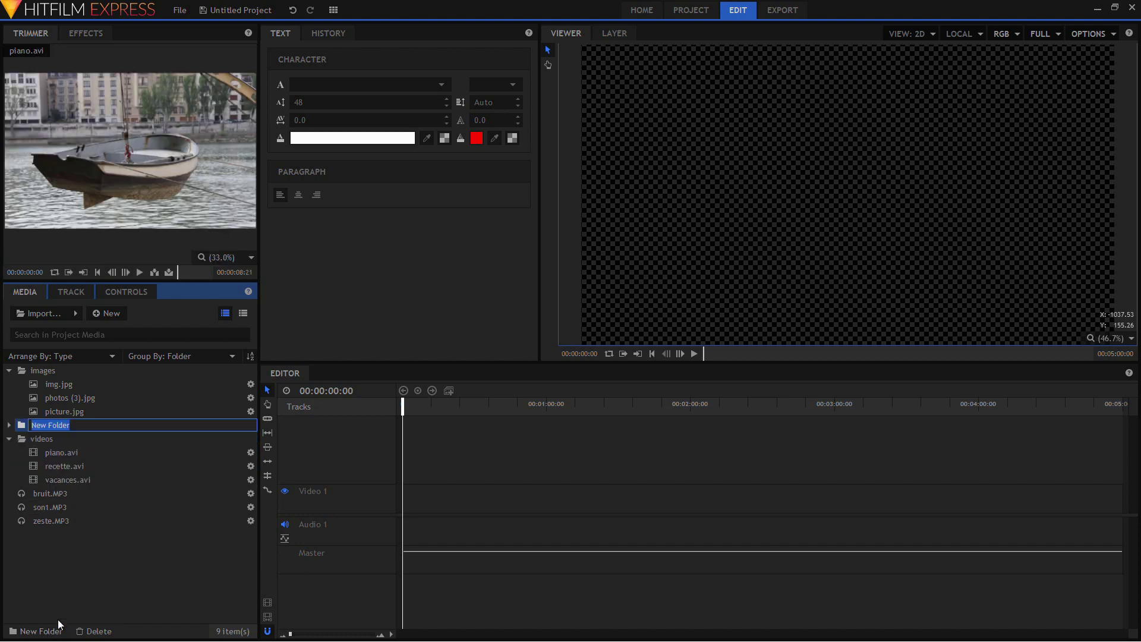
pyautogui.write('sons')
pyautogui.press('Return')
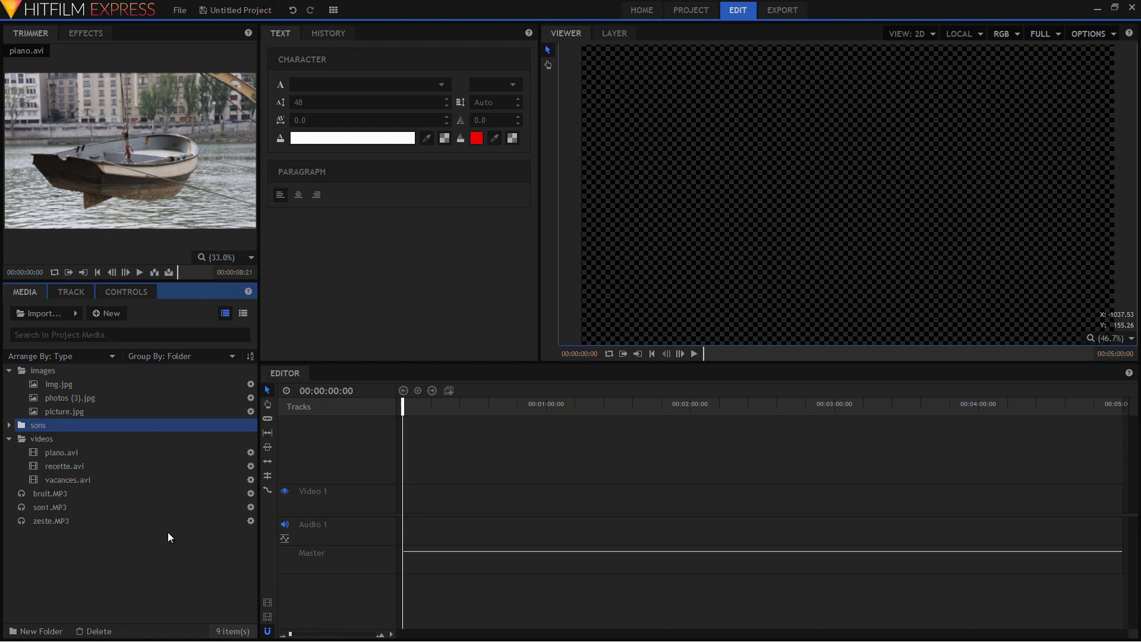
pyautogui.click(91, 495)
pyautogui.keyDown('shift'); pyautogui.click(90, 523); pyautogui.keyUp('shift')
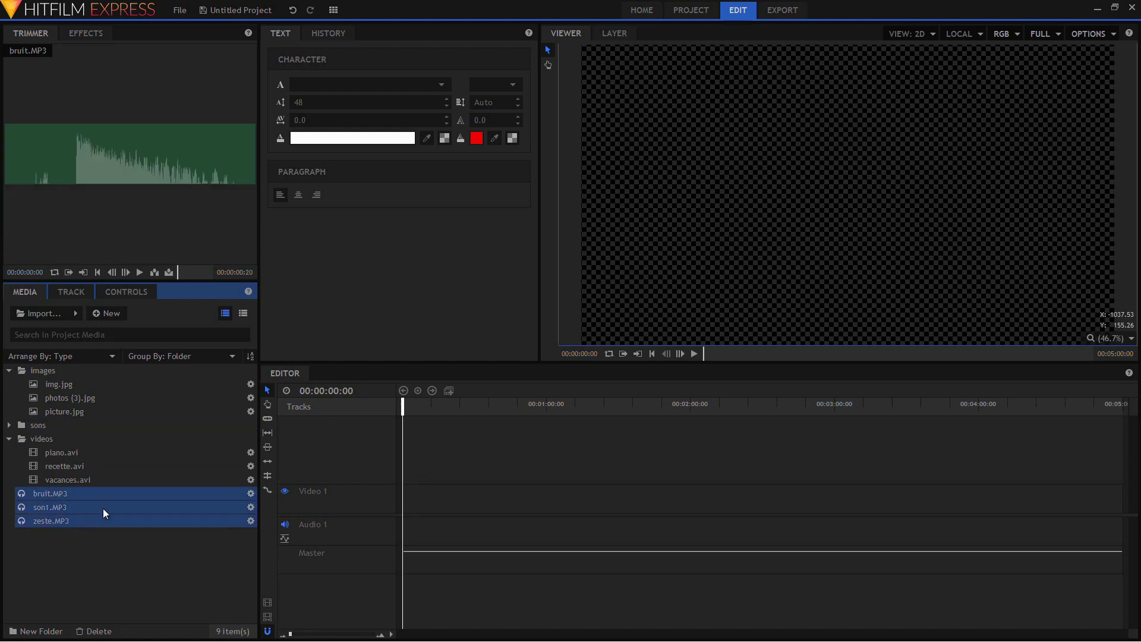
pyautogui.moveTo(102, 511); pyautogui.dragTo(72, 426)
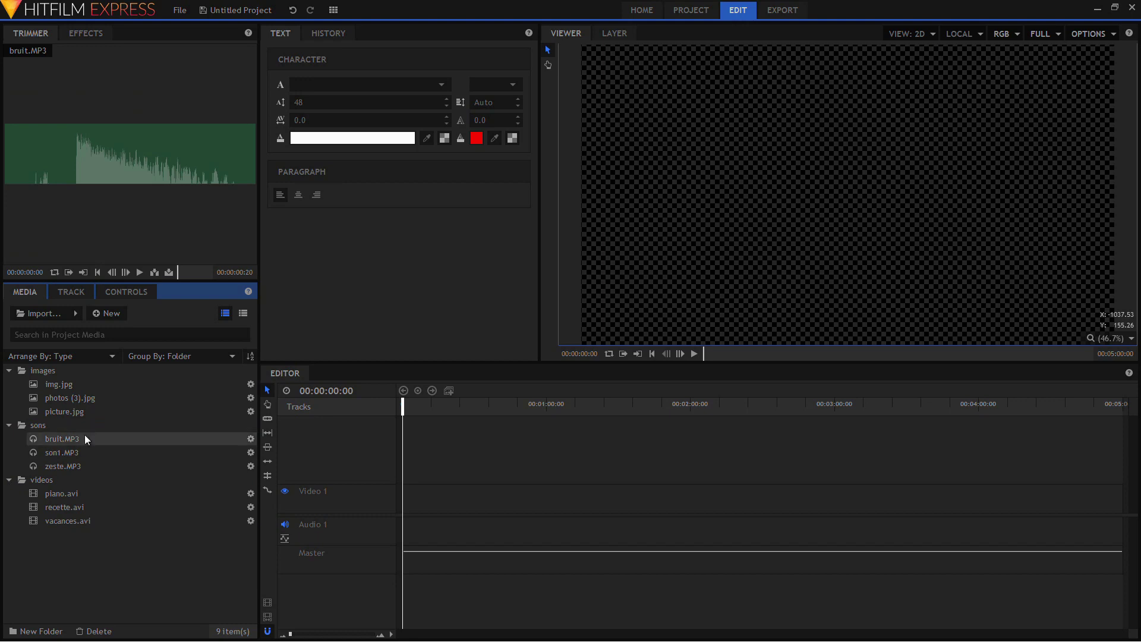
# Step: Create a 1920 x 1080 plane named "background" with the pink colour #ff557f
pyautogui.click(108, 314)
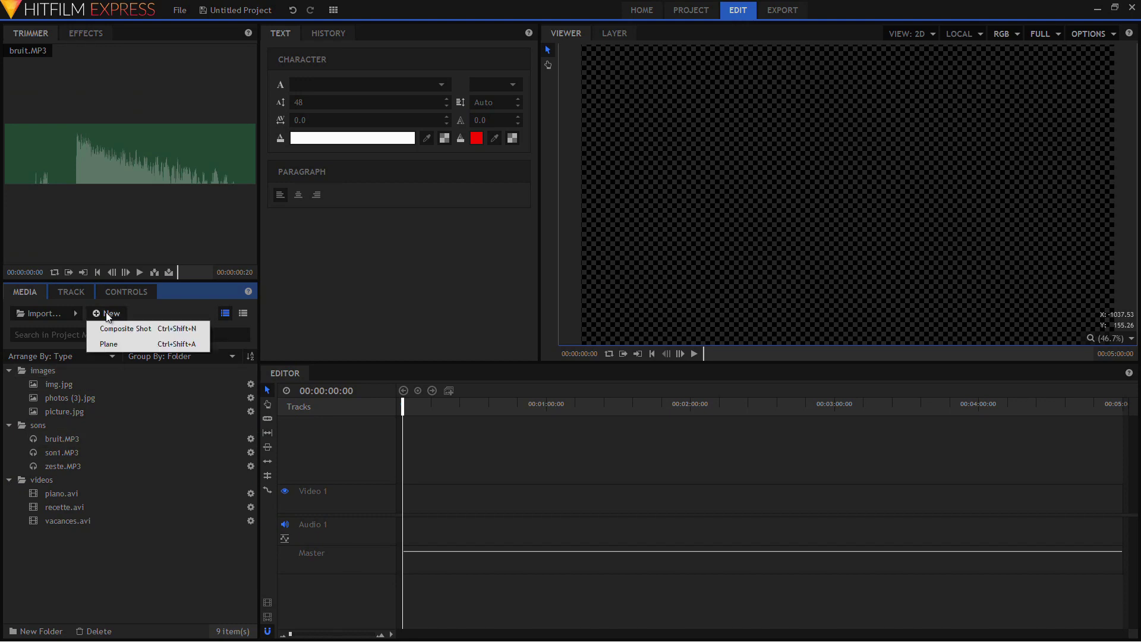
pyautogui.click(132, 344)
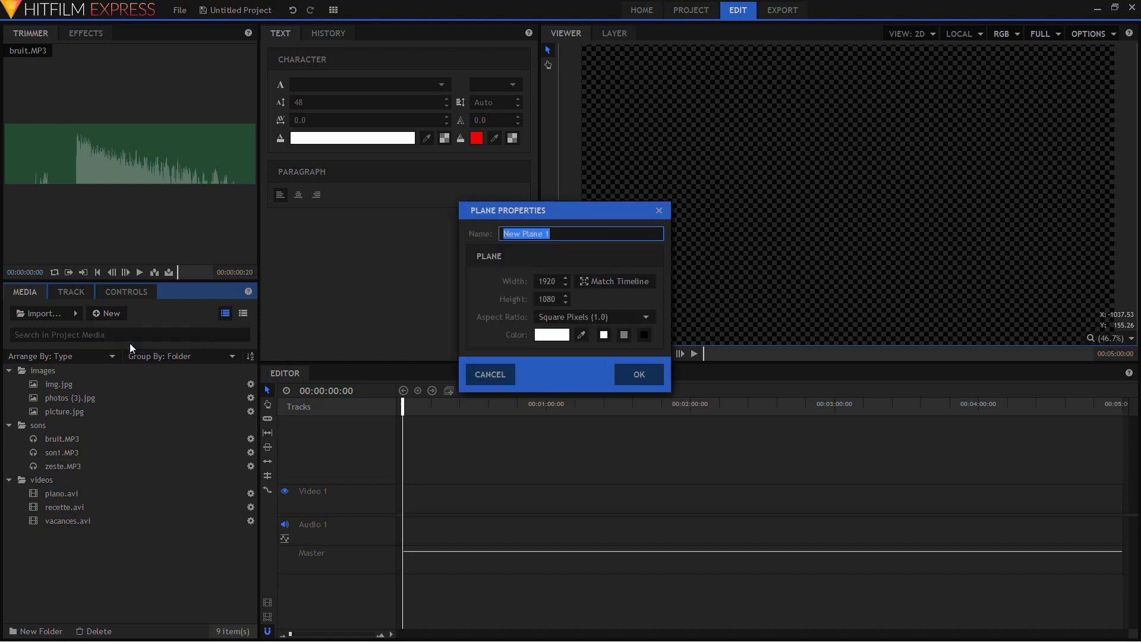
pyautogui.click(558, 337)
pyautogui.click(474, 260)
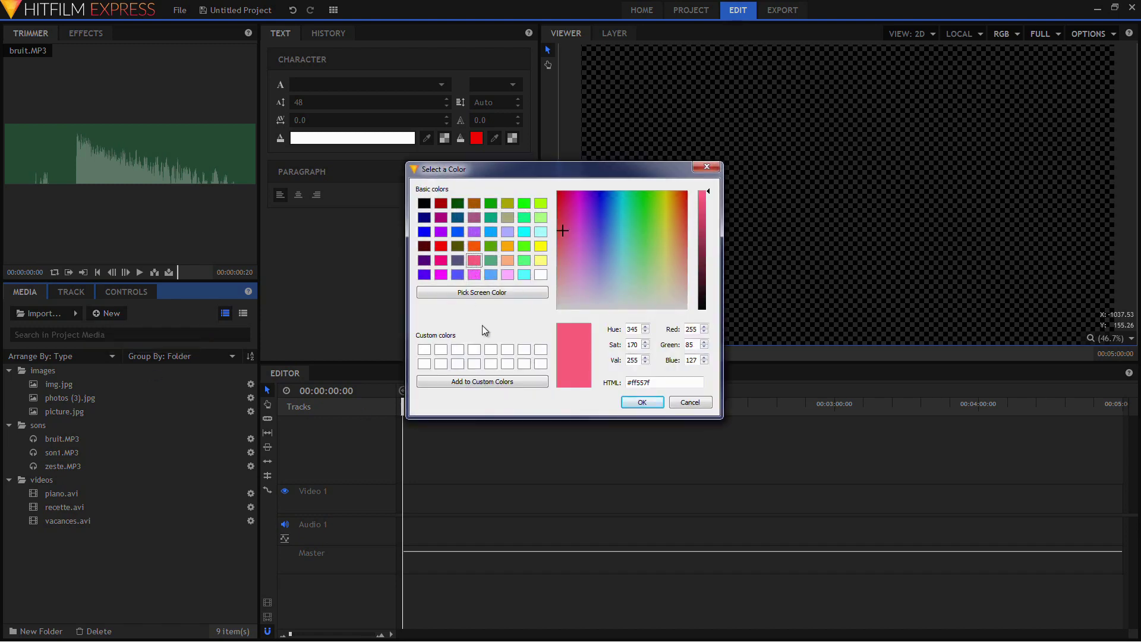
pyautogui.click(656, 405)
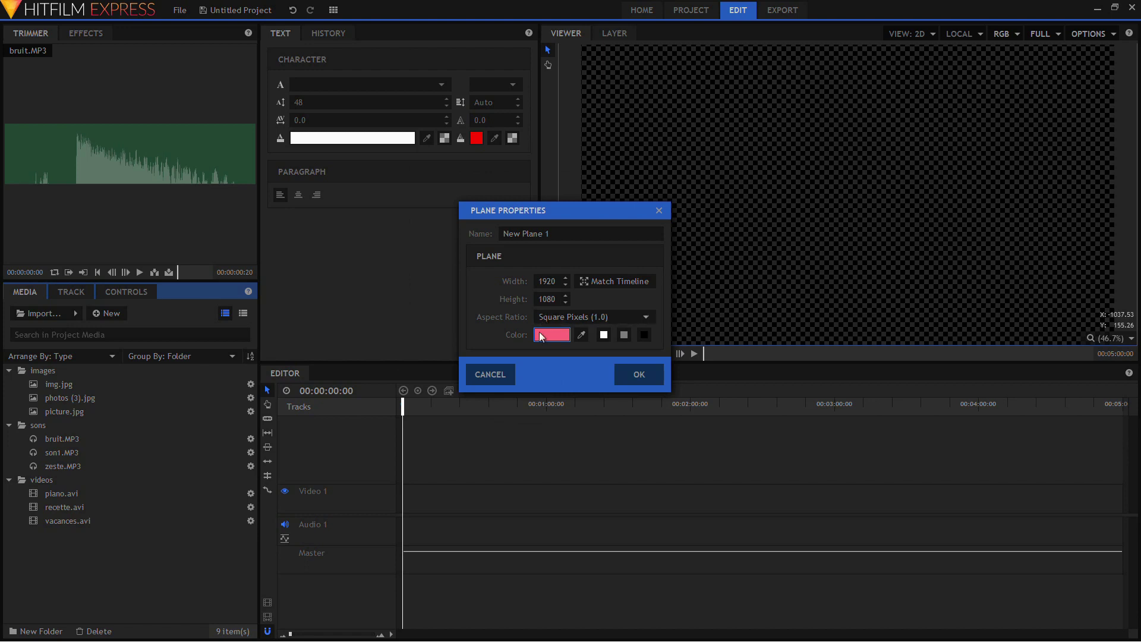
pyautogui.moveTo(571, 234); pyautogui.dragTo(481, 234)
pyautogui.write('b')
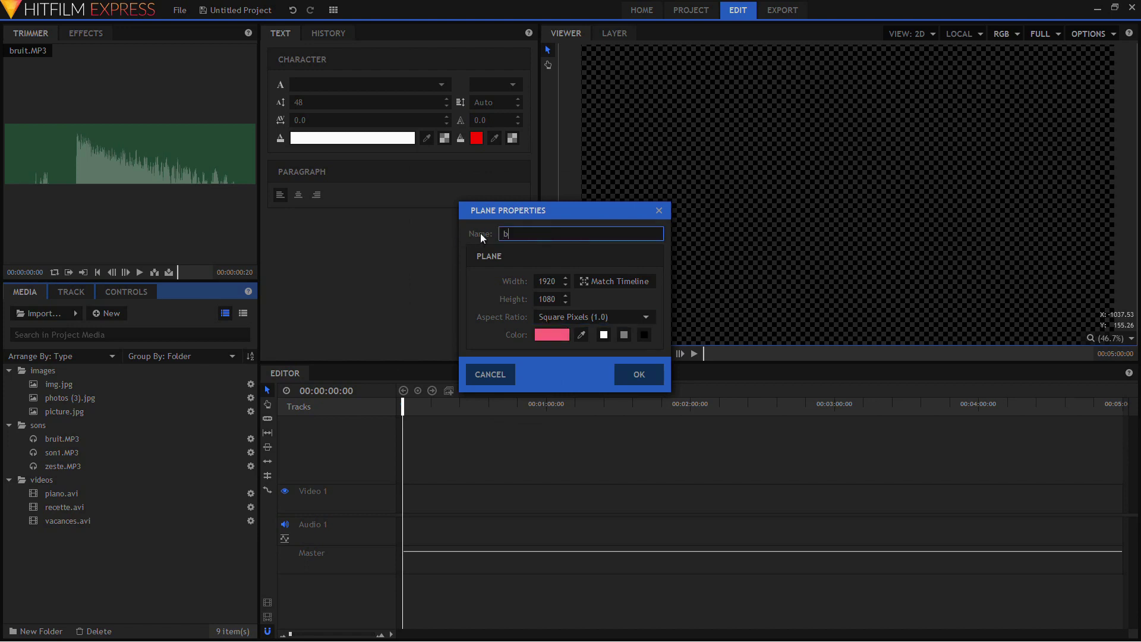
pyautogui.write('ackground')
pyautogui.press('Return')
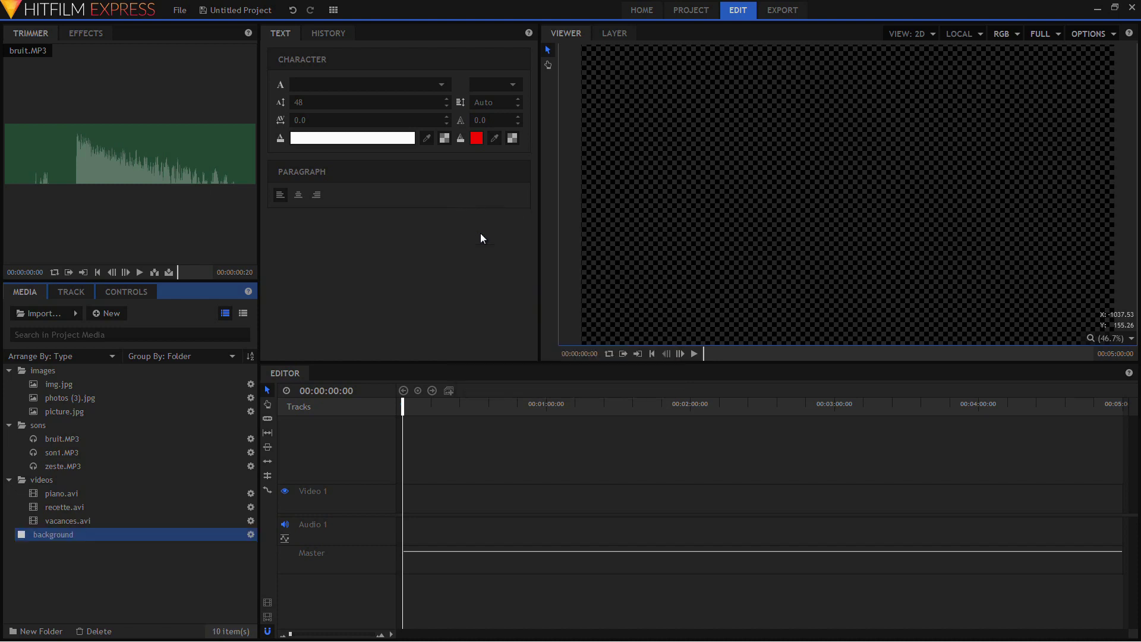
# Step: Place the background plane on the Video 1 track and ripple delete the gap before it
pyautogui.moveTo(143, 539); pyautogui.dragTo(454, 506)
pyautogui.rightClick(429, 502)
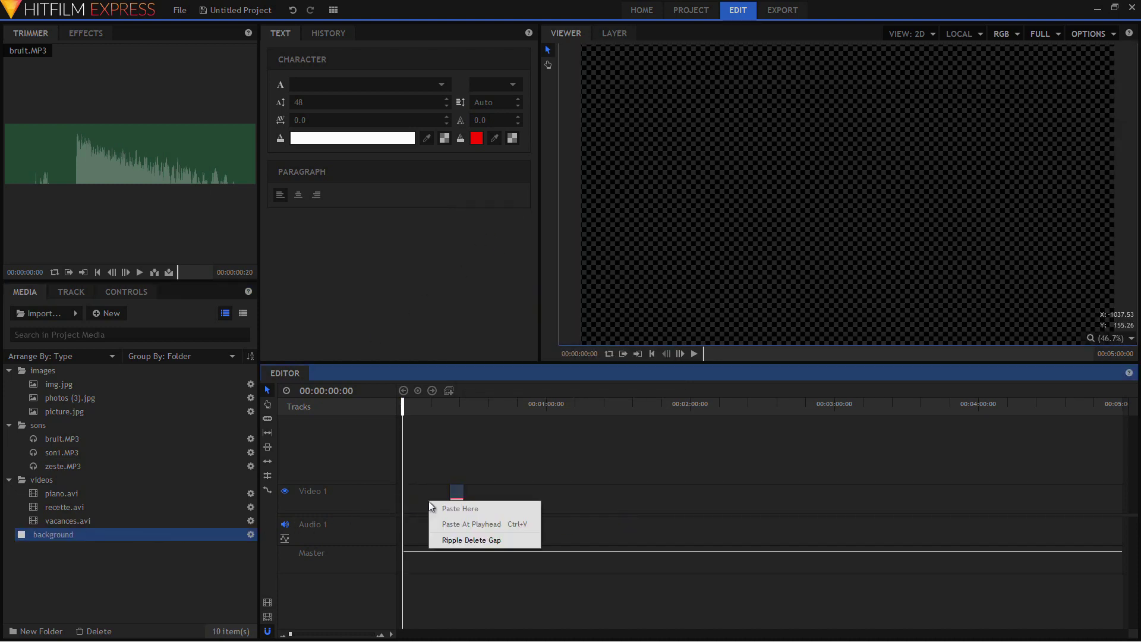
pyautogui.click(447, 540)
# Step: Insert an additional video track above Video 1 in the timeline
pyautogui.rightClick(344, 501)
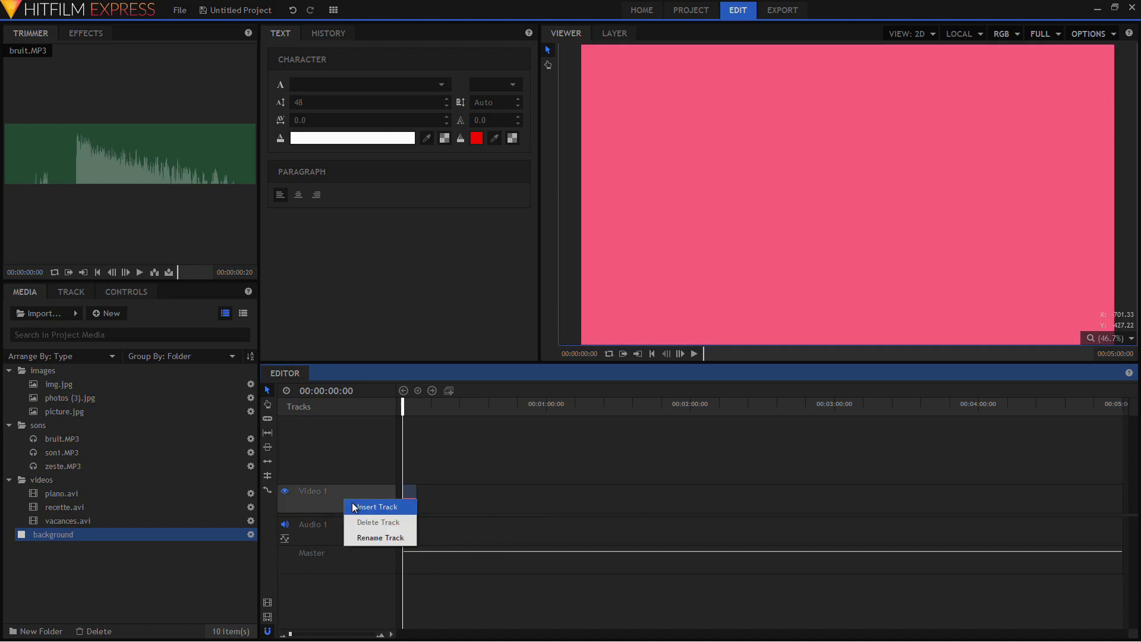
pyautogui.click(353, 507)
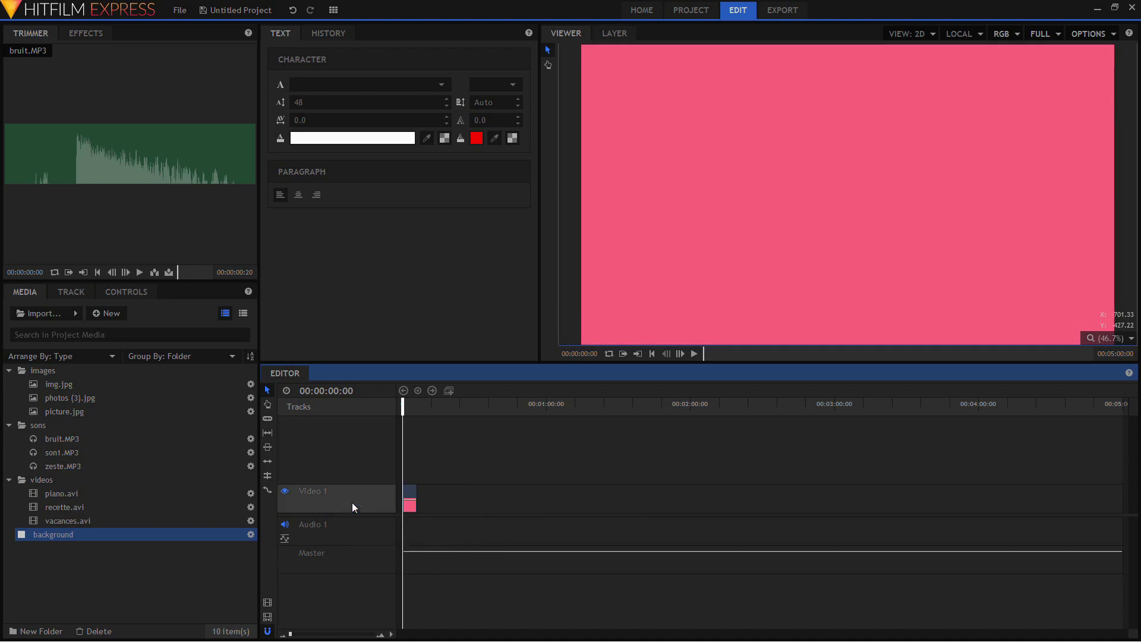
pyautogui.click(353, 444)
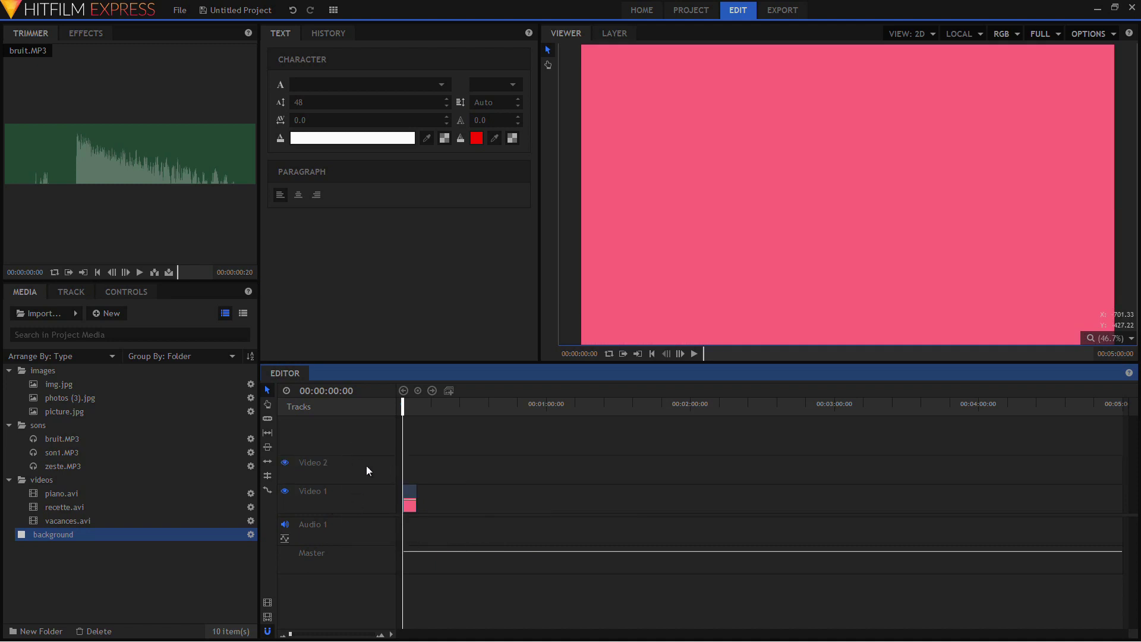
# Step: Review img.jpg's image properties and open its name for editing in the media list, without changing either
pyautogui.click(100, 313)
pyautogui.click(100, 312)
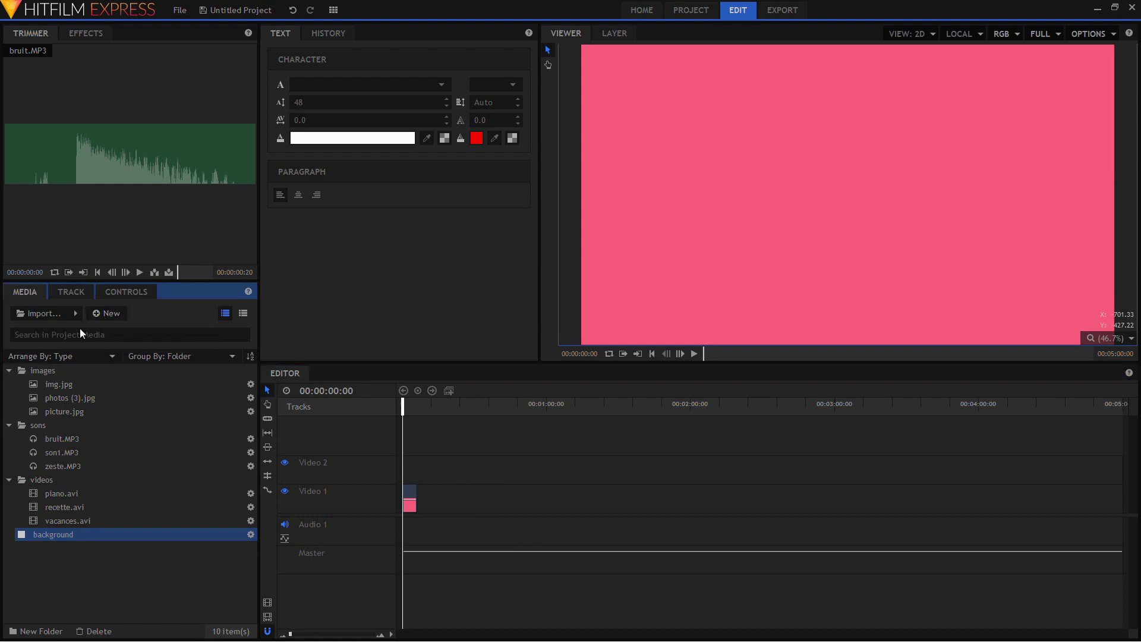
pyautogui.click(201, 384)
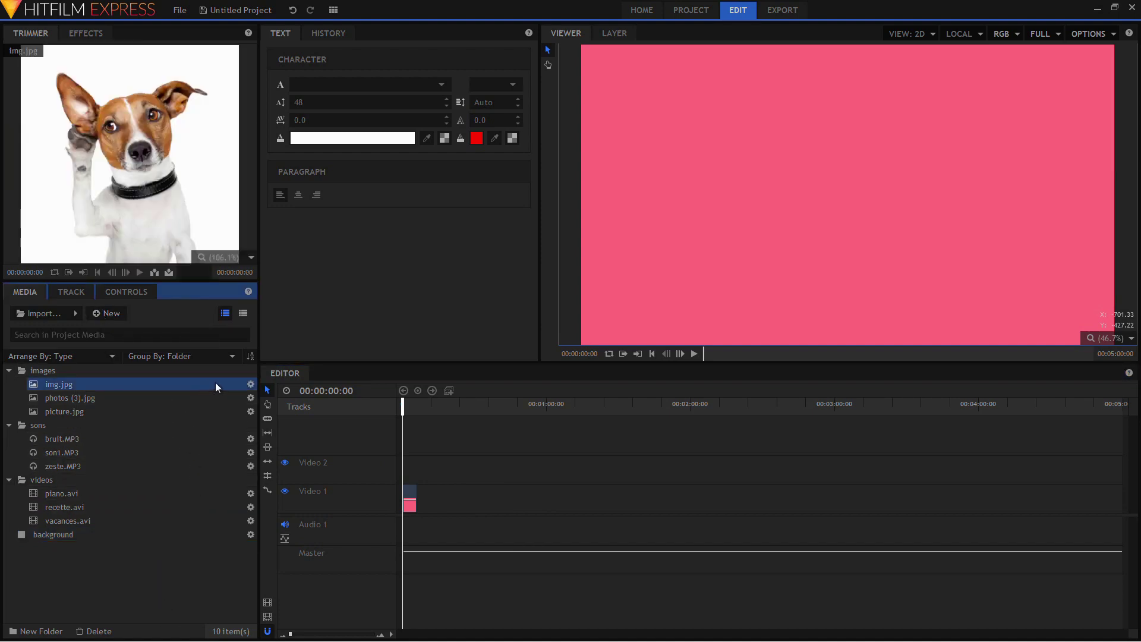
pyautogui.click(251, 385)
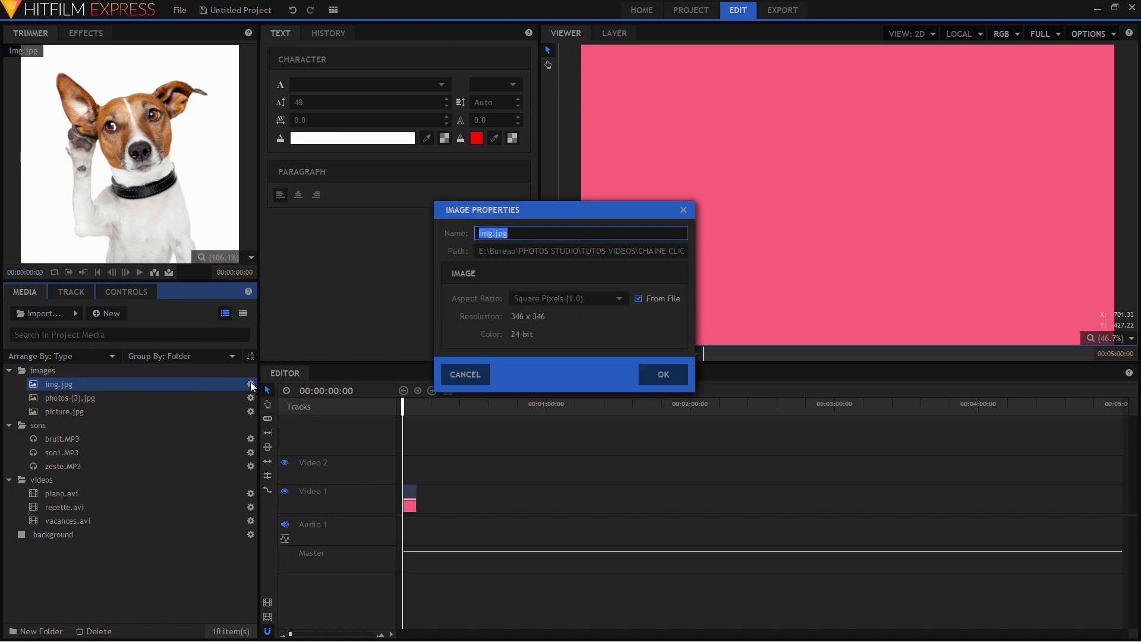
pyautogui.click(683, 210)
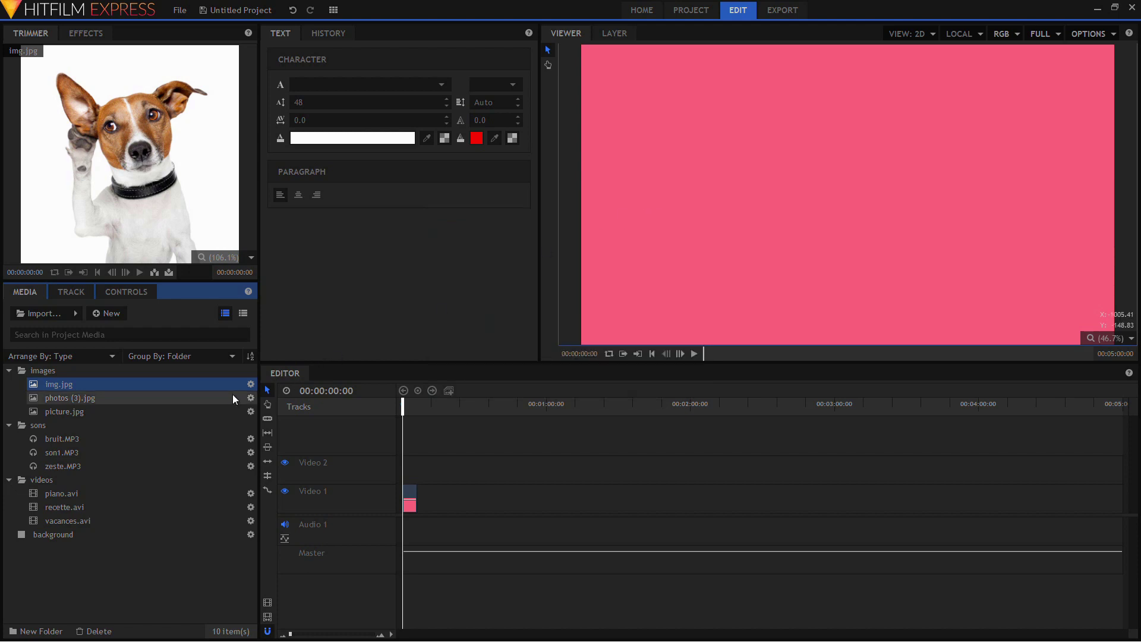
pyautogui.press('F2')
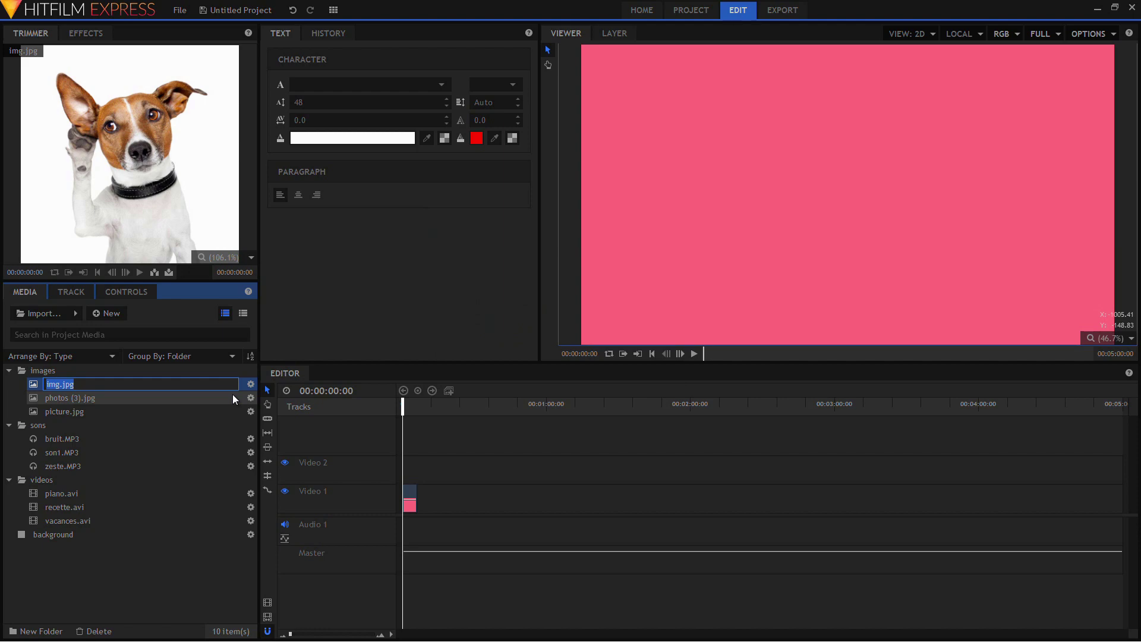
pyautogui.press('Return')
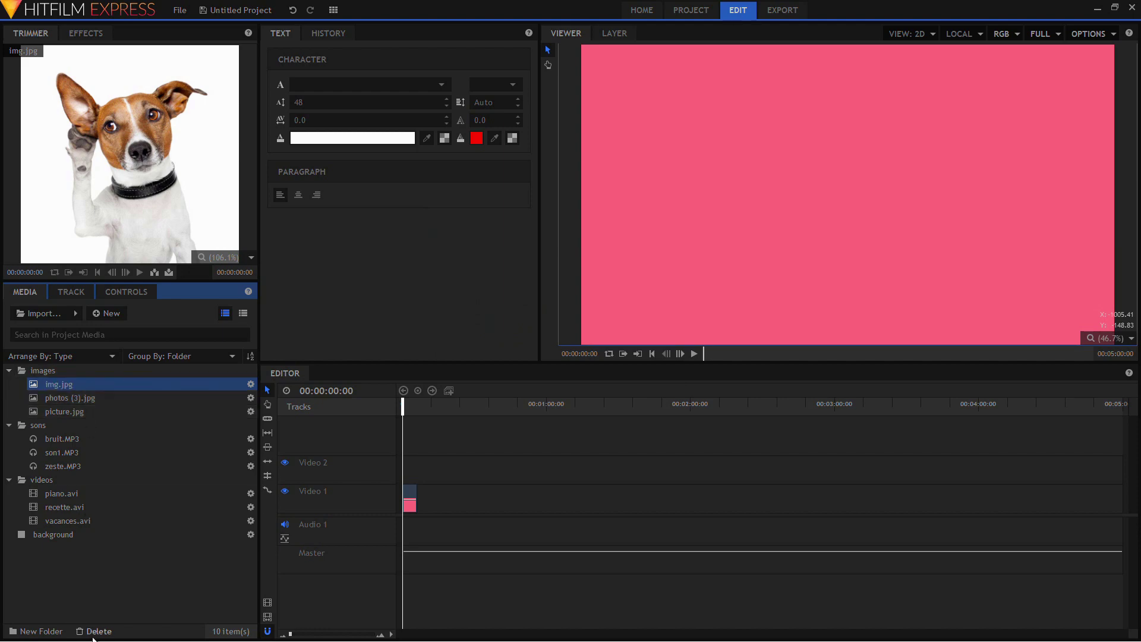
pyautogui.click(96, 632)
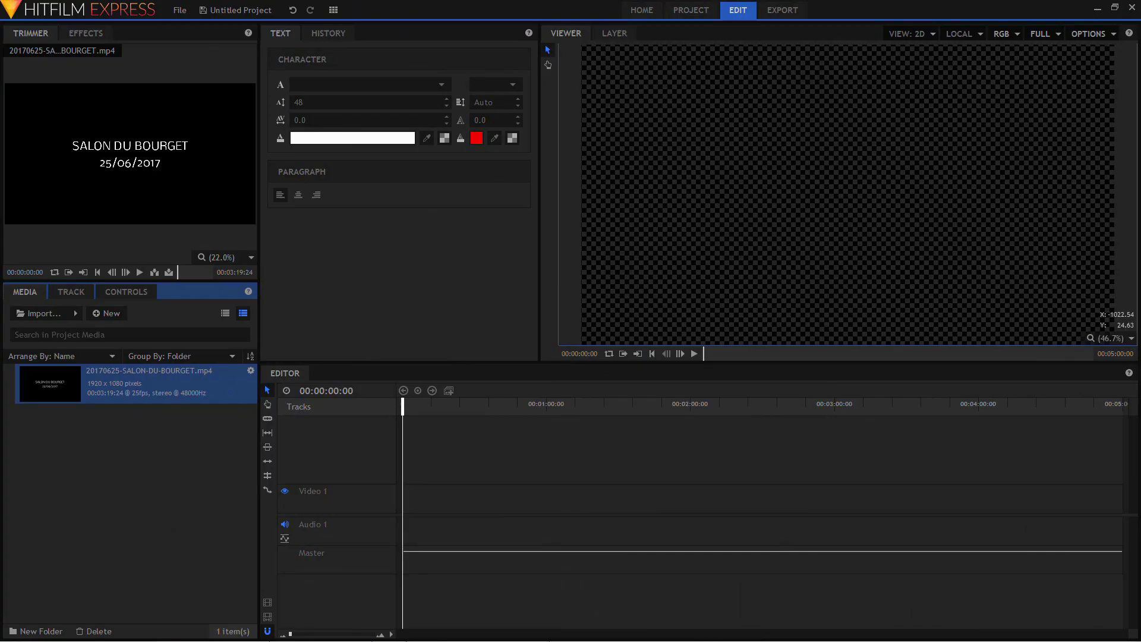
# Step: Widen the Trimmer and media area, and play the opening seconds of 20170625-SALON-DU-BOURGET.mp4 in the Trimmer
pyautogui.moveTo(260, 297); pyautogui.dragTo(543, 297)
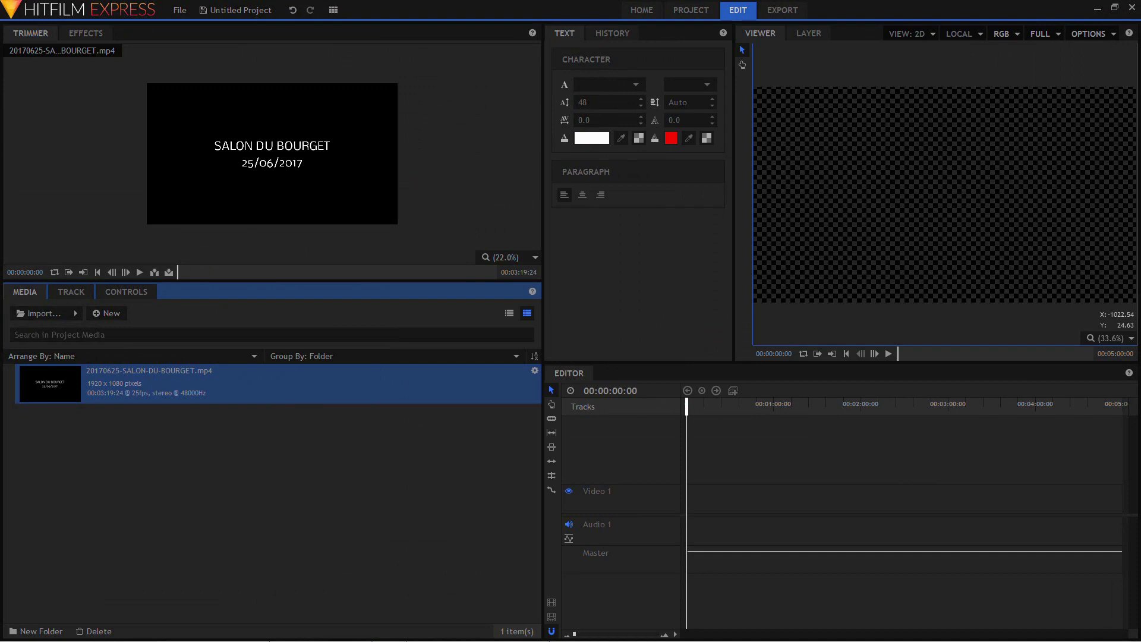
pyautogui.click(137, 274)
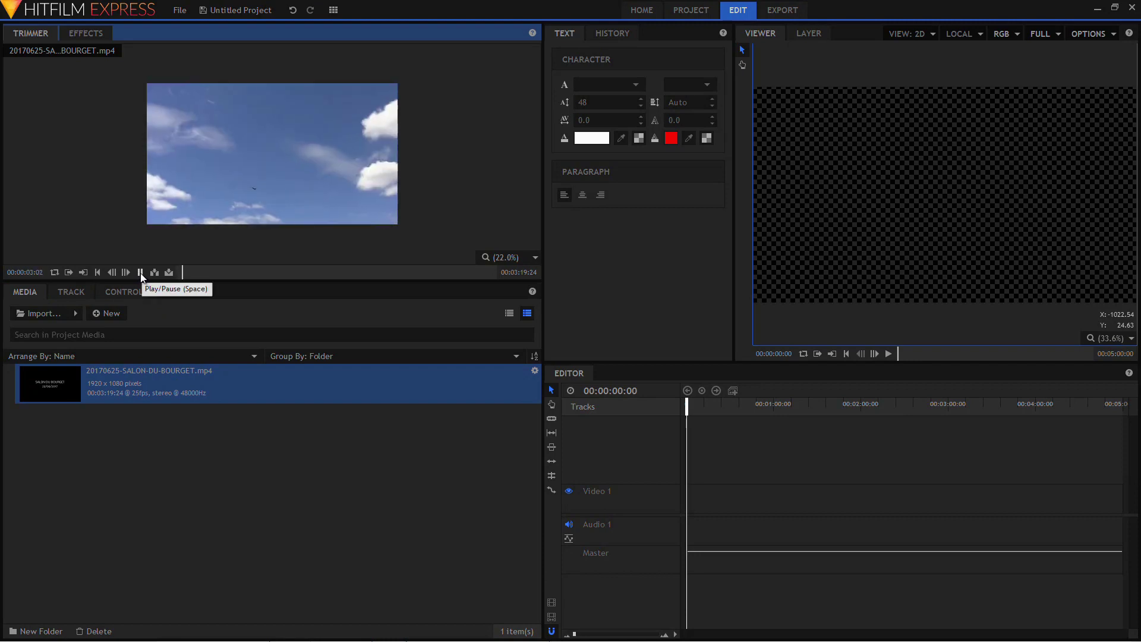
pyautogui.click(141, 273)
pyautogui.click(140, 272)
pyautogui.click(141, 273)
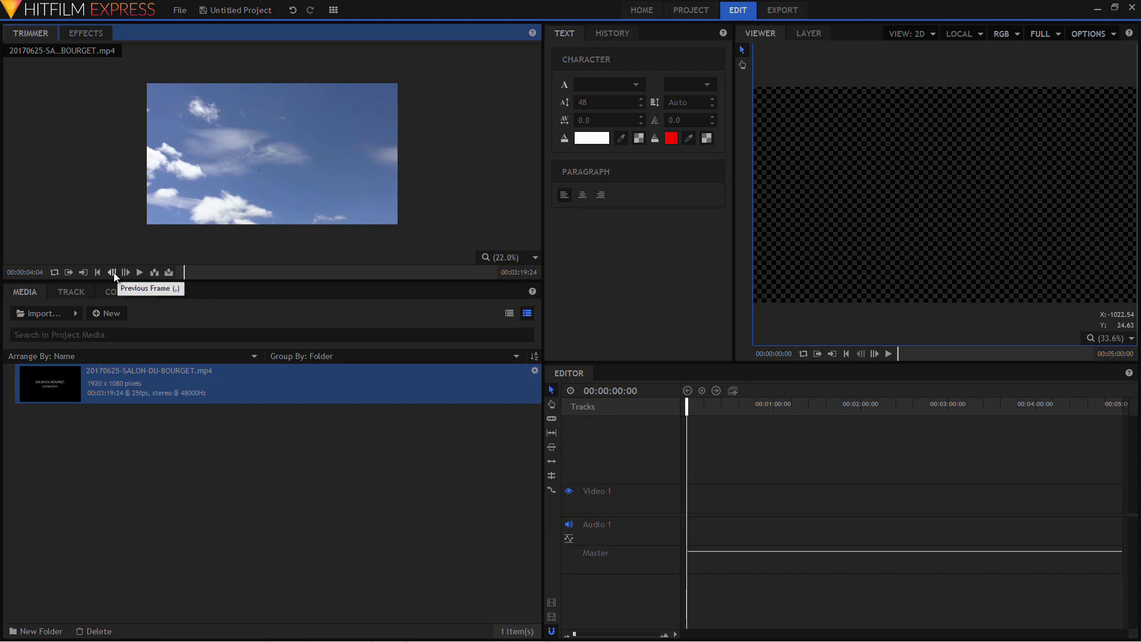
# Step: Step through the Trimmer clip frame by frame, backward and forward, and return its playhead to the start
pyautogui.click(112, 273)
pyautogui.click(113, 272)
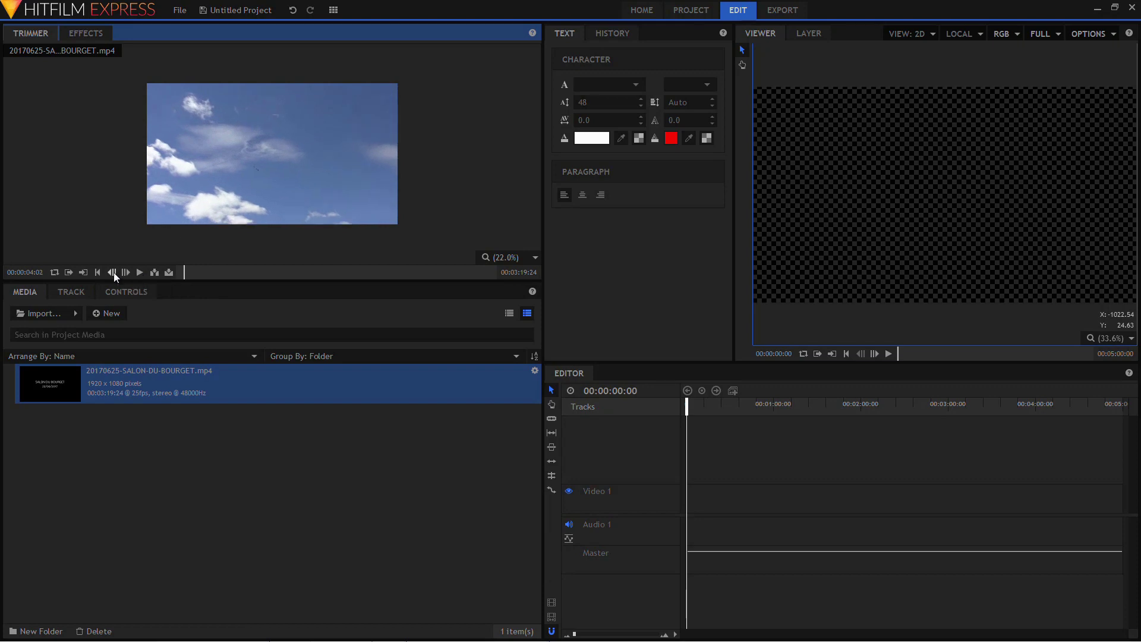
pyautogui.click(113, 273)
pyautogui.click(113, 272)
pyautogui.click(112, 272)
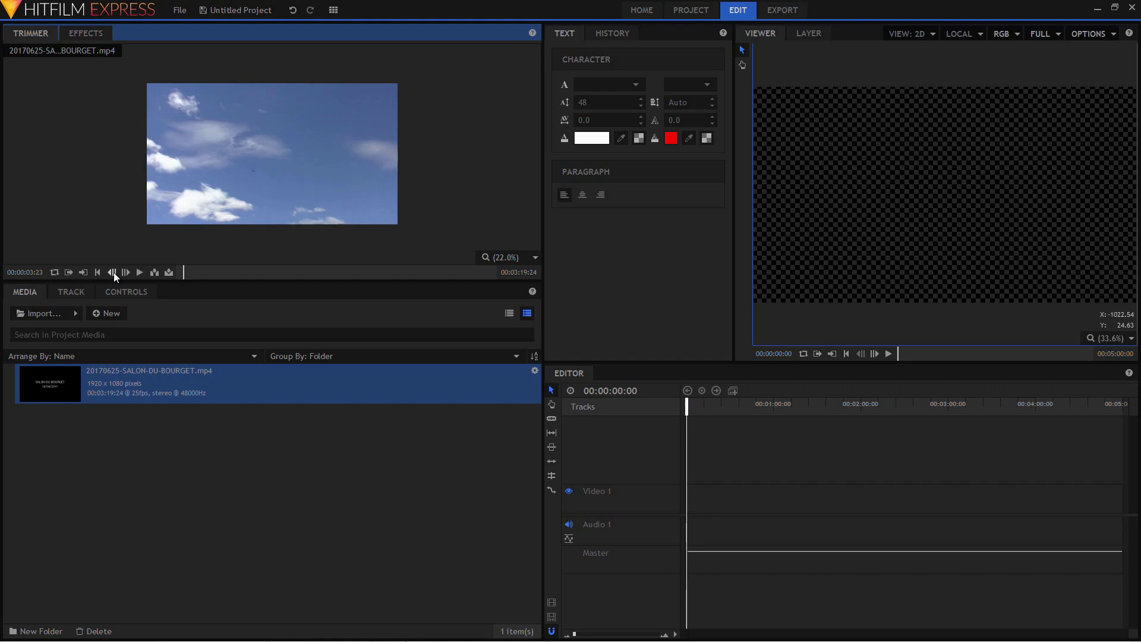
pyautogui.click(126, 272)
pyautogui.click(126, 272)
pyautogui.click(126, 272)
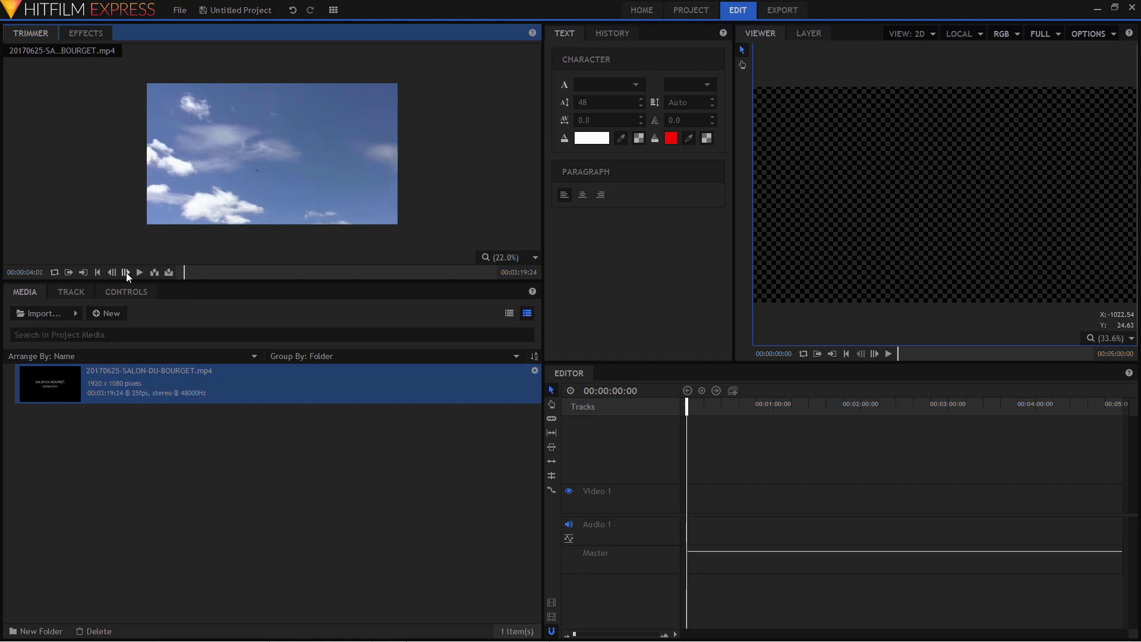
pyautogui.click(126, 273)
pyautogui.click(126, 272)
pyautogui.click(126, 273)
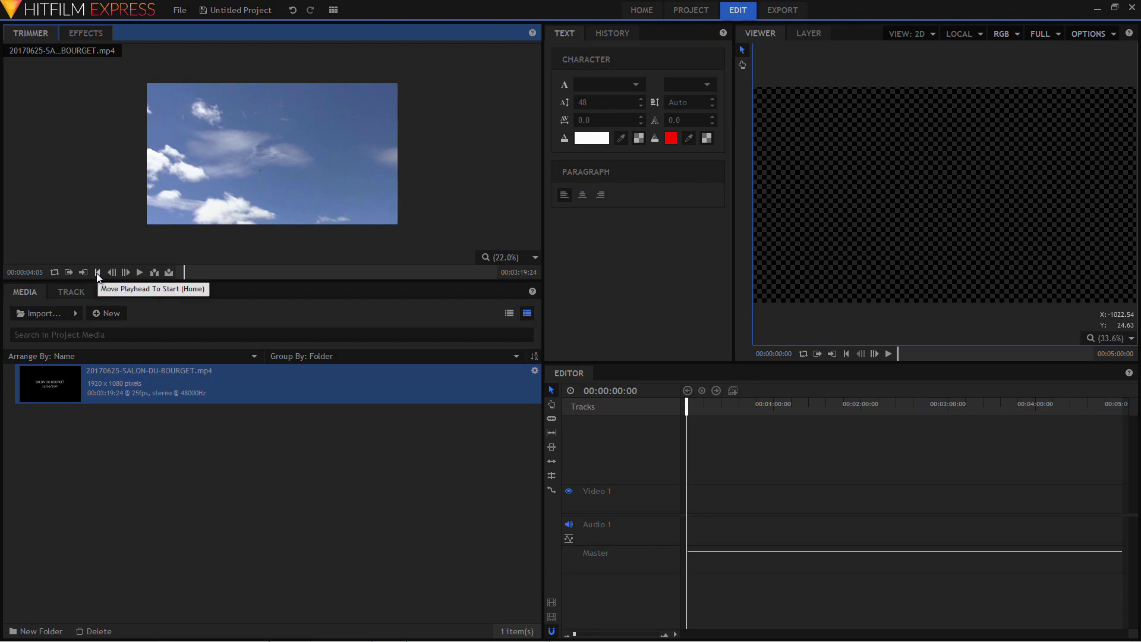
pyautogui.click(97, 272)
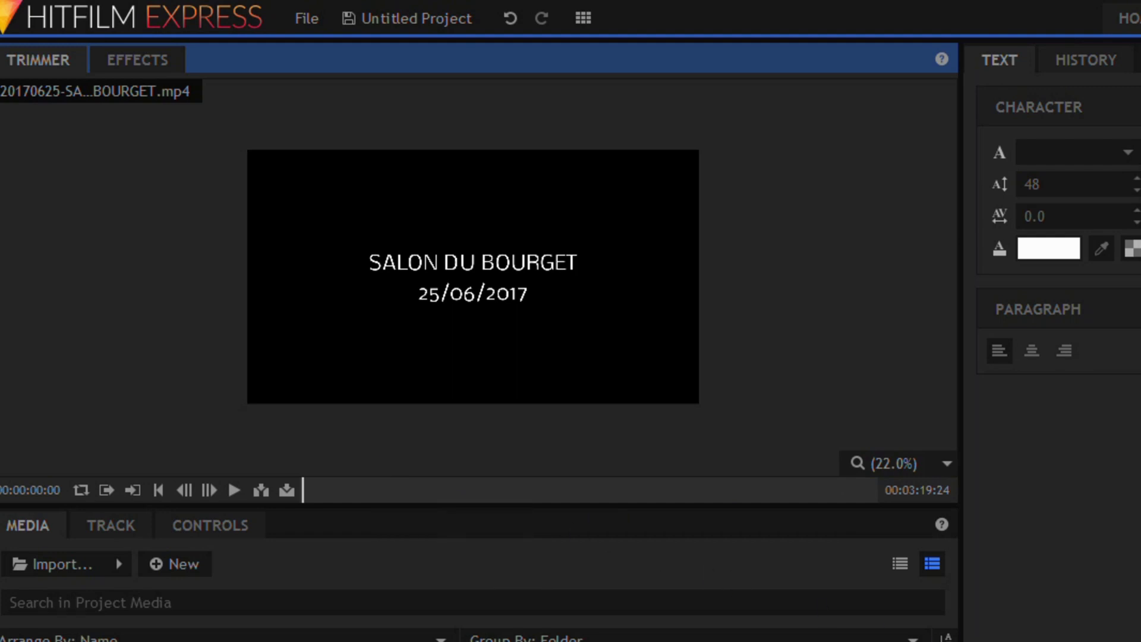
# Step: Trim the clip in the Trimmer by setting the in point at 00:00:39:04 and the out point at 00:00:43:13
pyautogui.click(415, 491)
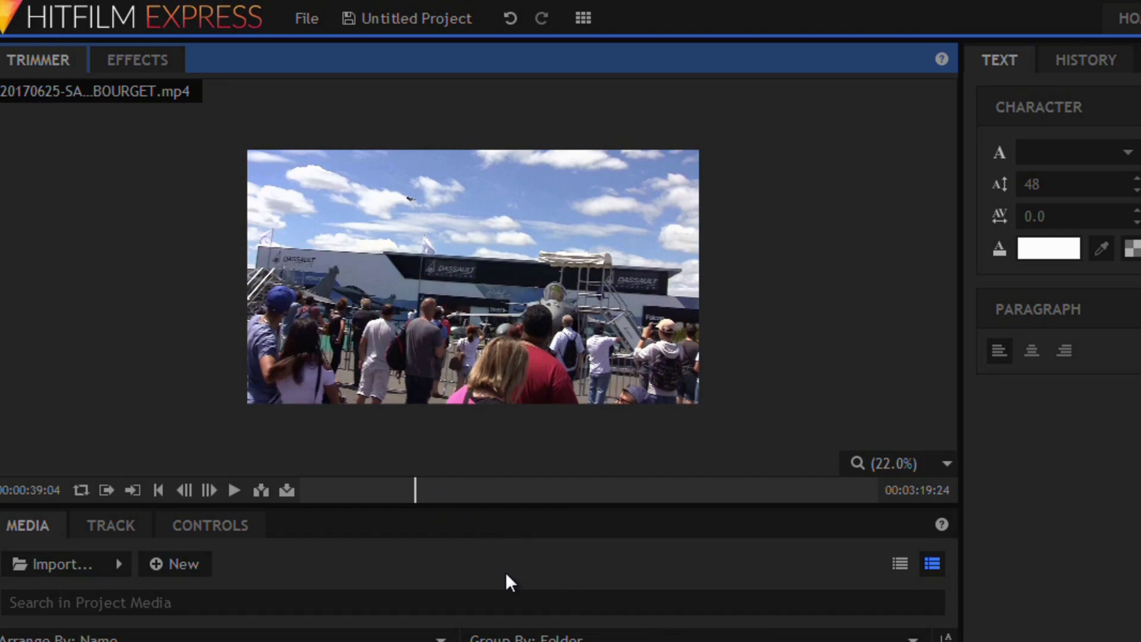
pyautogui.click(107, 489)
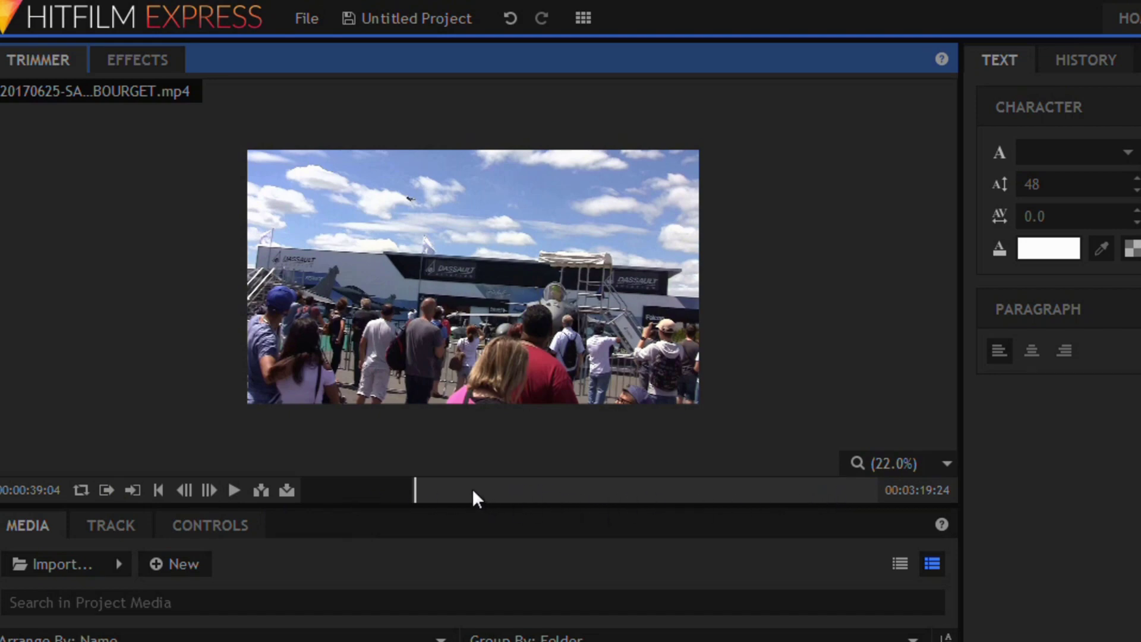
pyautogui.click(235, 489)
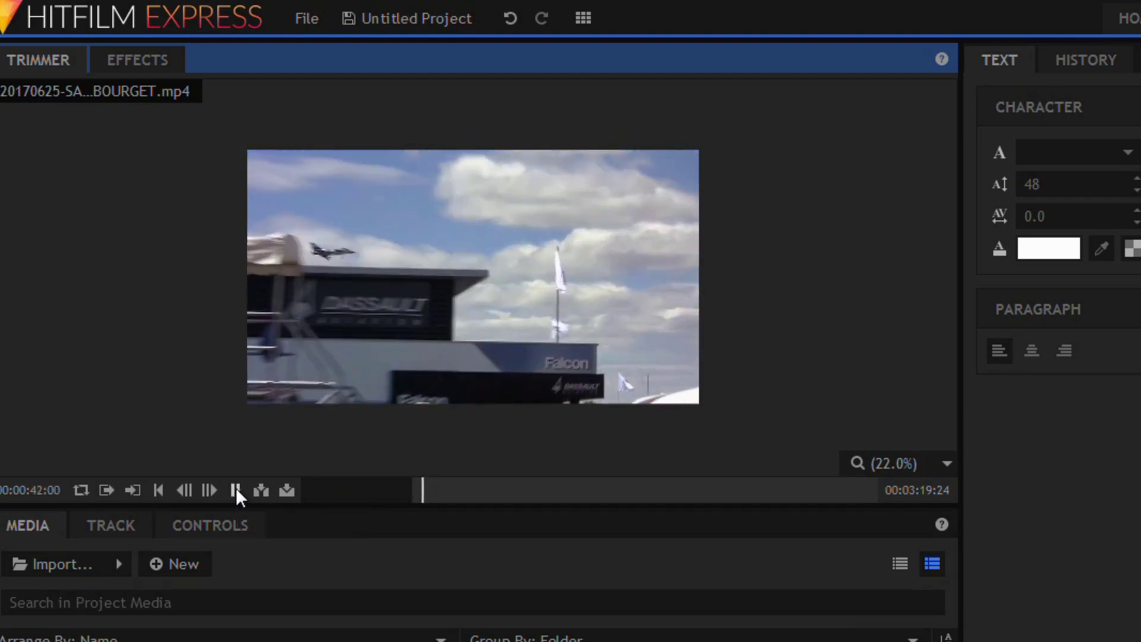
pyautogui.click(236, 490)
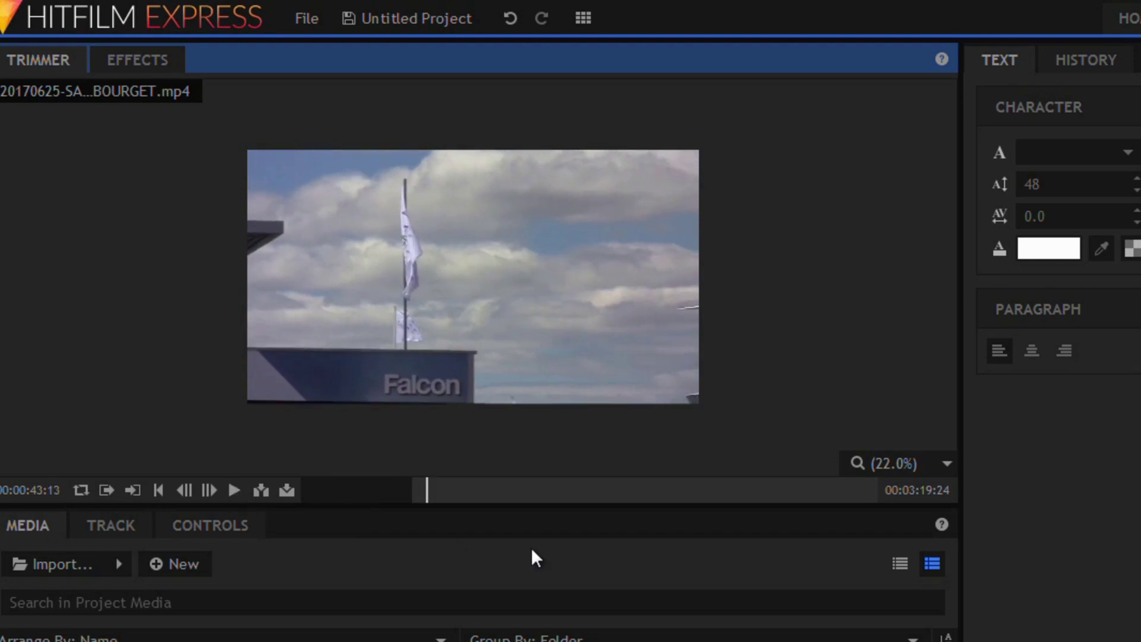
pyautogui.click(132, 493)
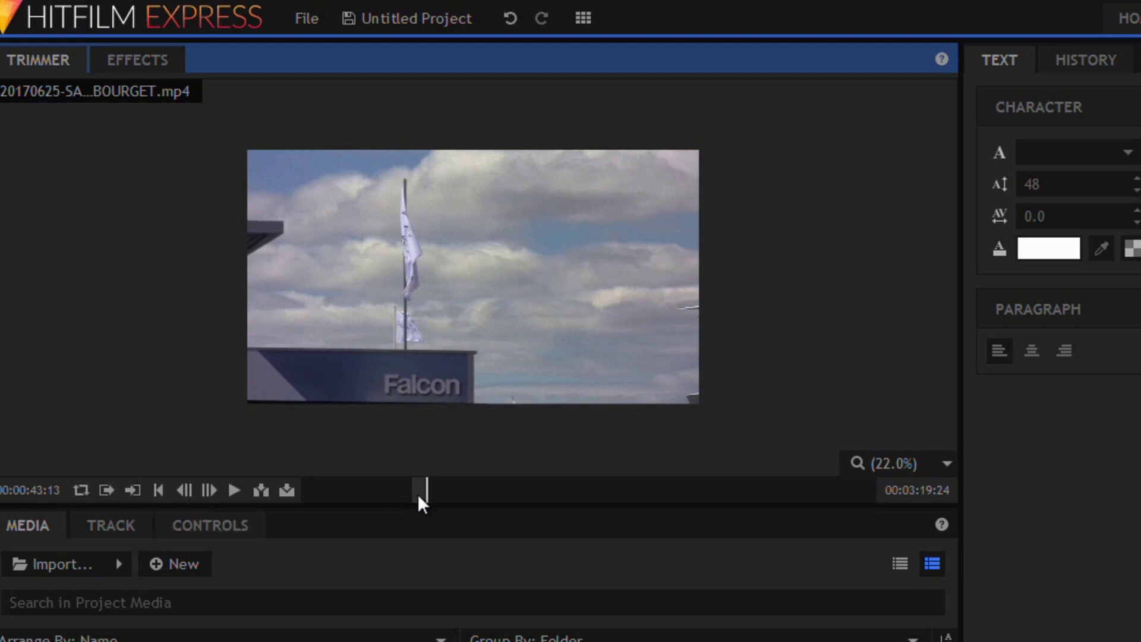
# Step: Insert the trimmed clip at the start of the timeline and place a second copy further along Video 1
pyautogui.moveTo(419, 494)
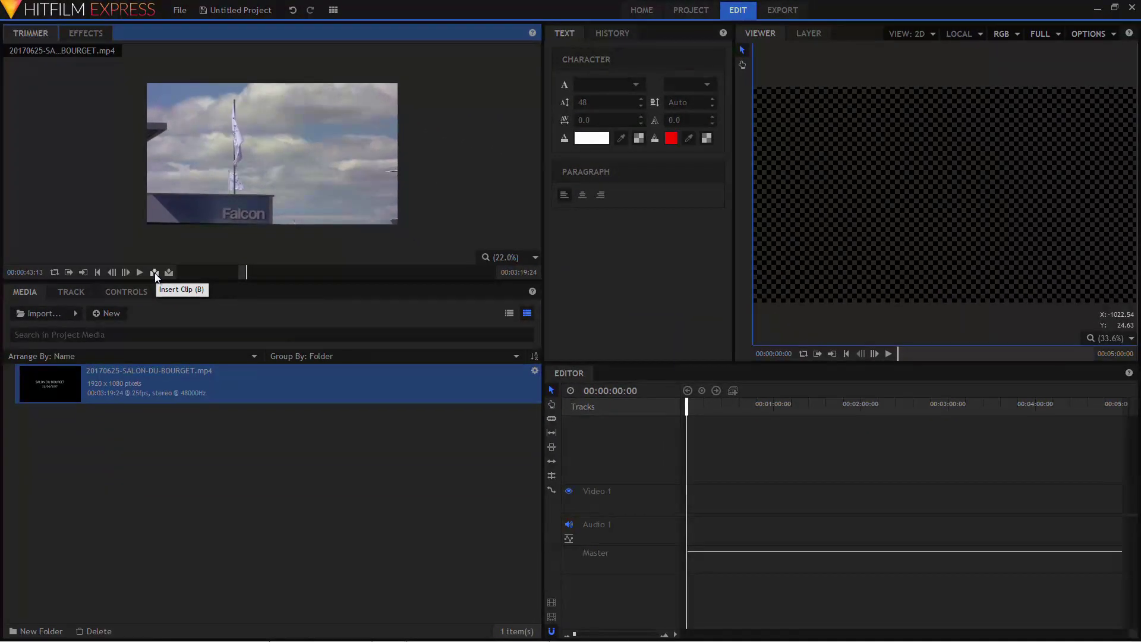
pyautogui.click(154, 273)
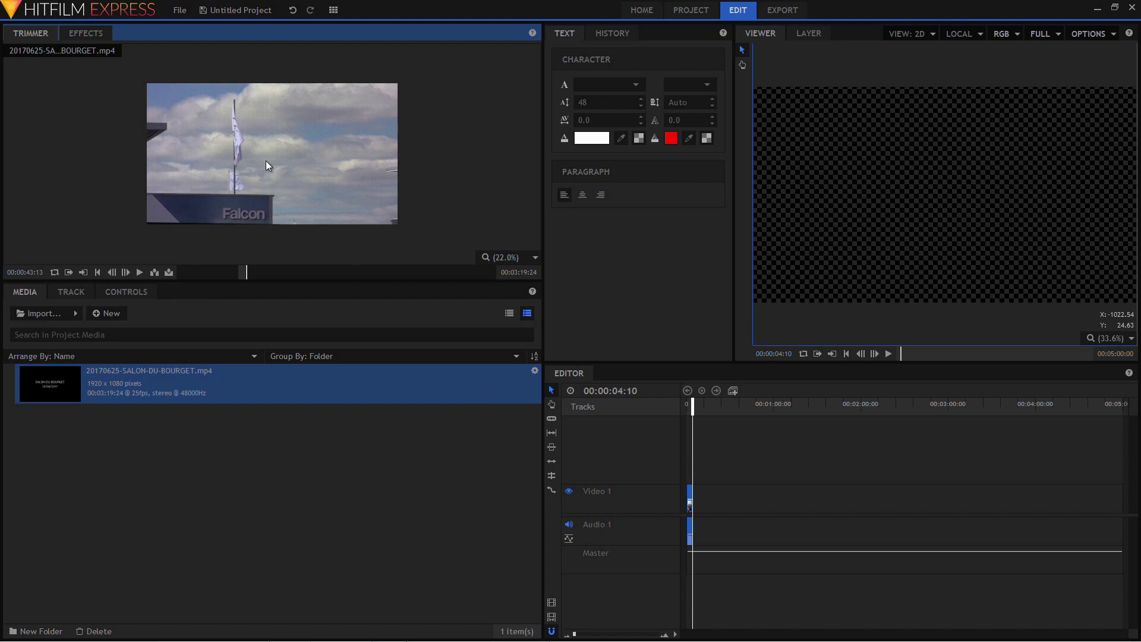
pyautogui.moveTo(273, 158); pyautogui.dragTo(757, 509)
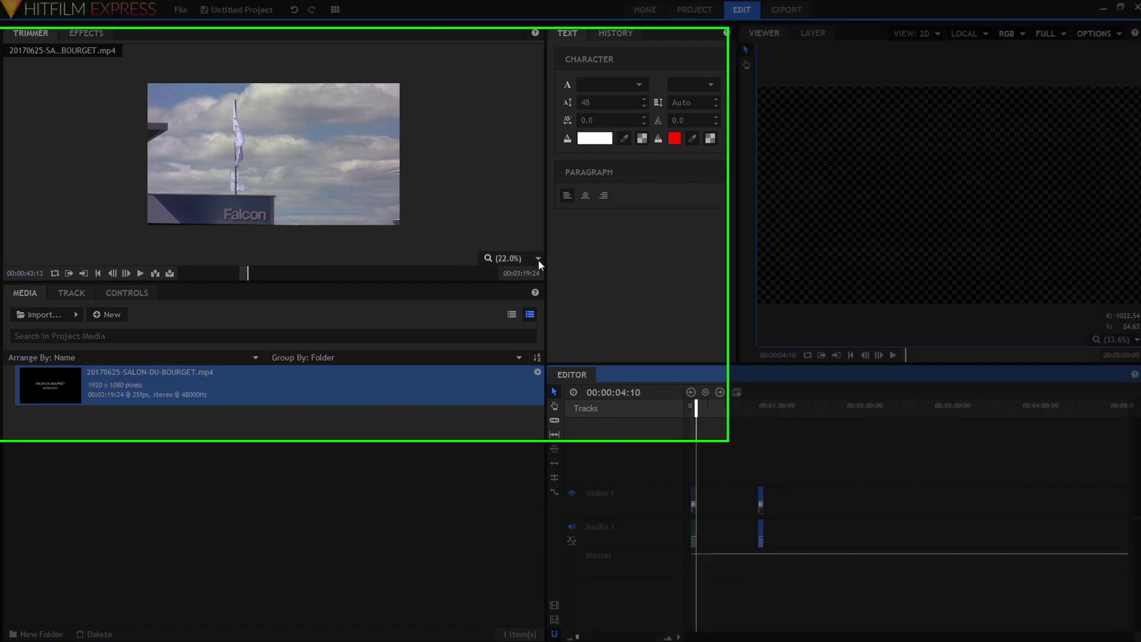
# Step: Scale the Trimmer preview to fit, and add a new section of the footage ending at about 00:01:15:18 after the clips on Video 1
pyautogui.click(536, 258)
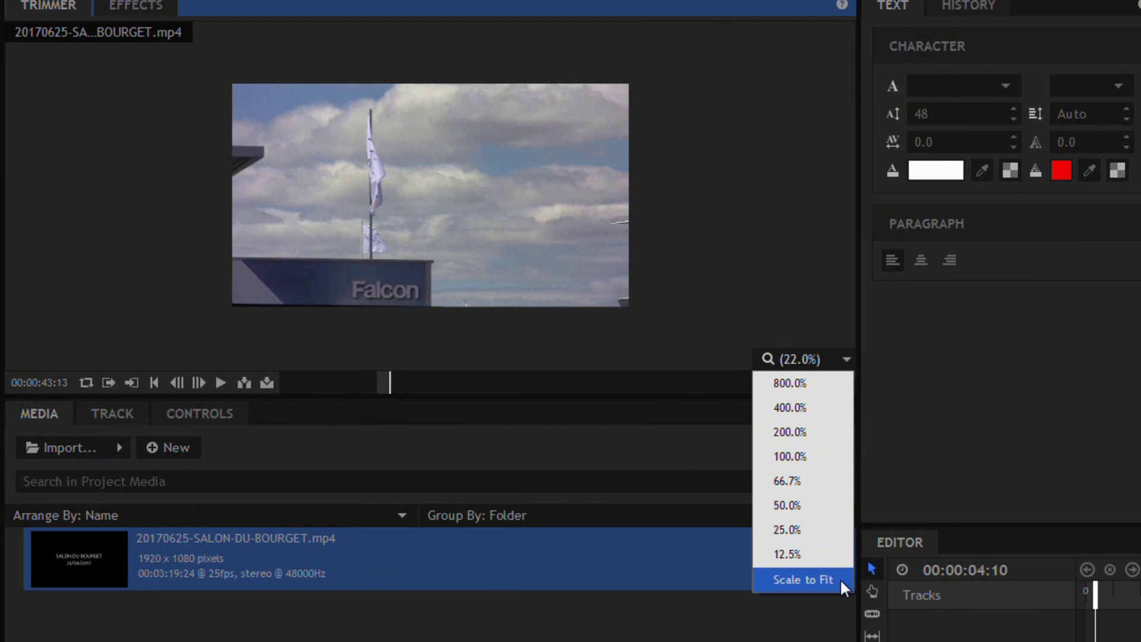
pyautogui.click(843, 585)
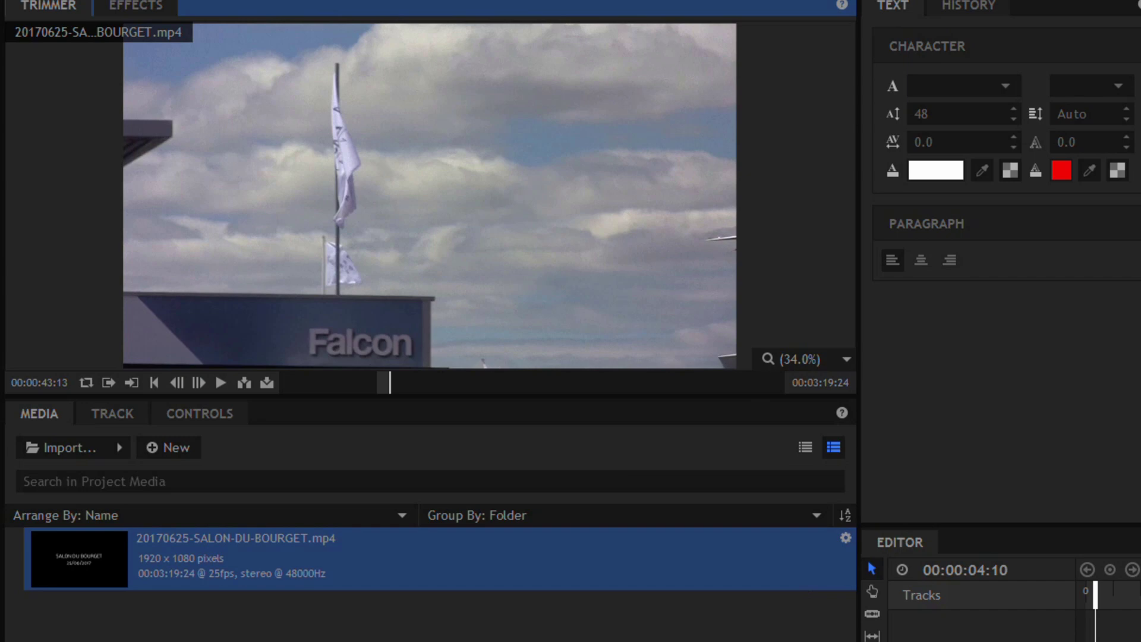
pyautogui.click(438, 387)
pyautogui.click(470, 385)
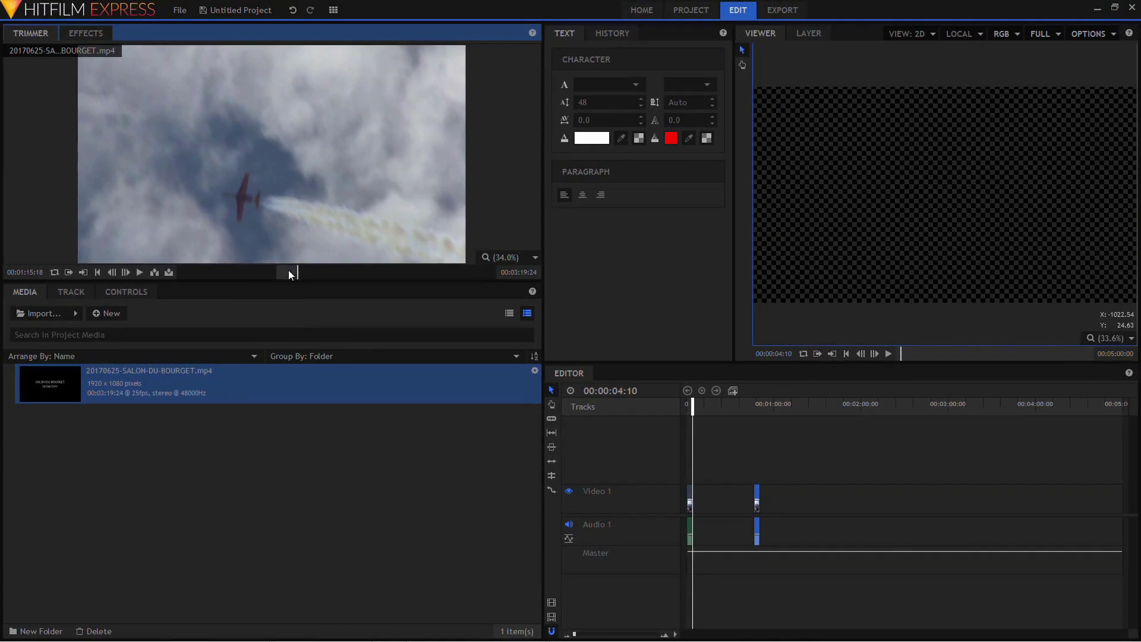
pyautogui.moveTo(288, 270); pyautogui.dragTo(807, 501)
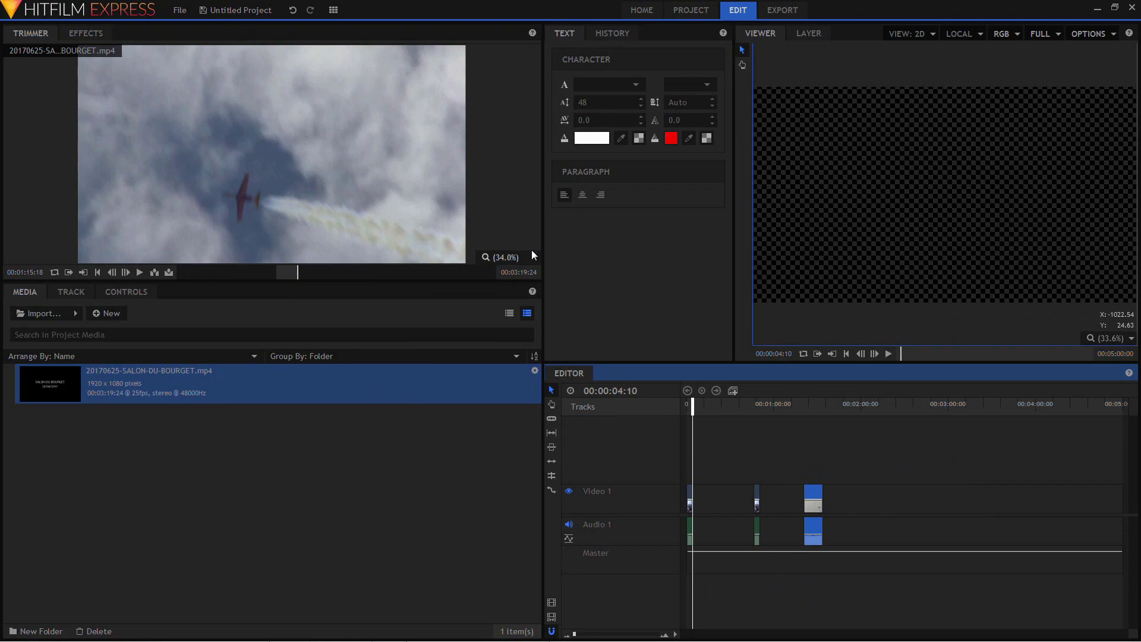
# Step: Narrow the Trimmer and media area, and preview the three timeline clips by moving the playhead over each, finishing on the first
pyautogui.moveTo(542, 253); pyautogui.dragTo(197, 221)
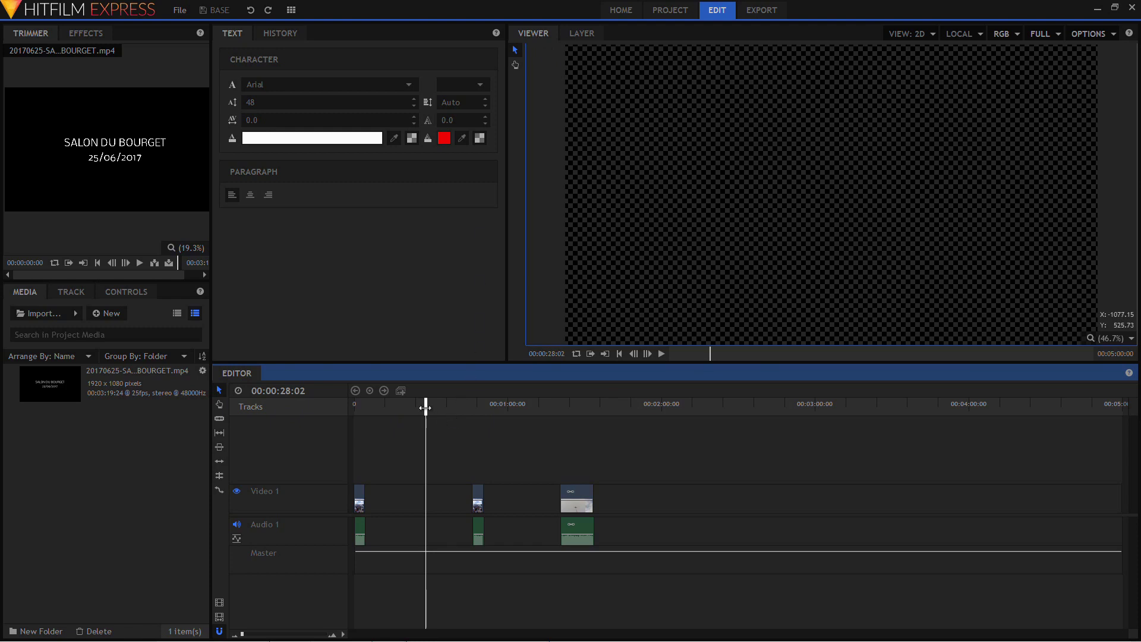
pyautogui.moveTo(425, 404); pyautogui.dragTo(475, 406)
pyautogui.press('XF86AudioMute')
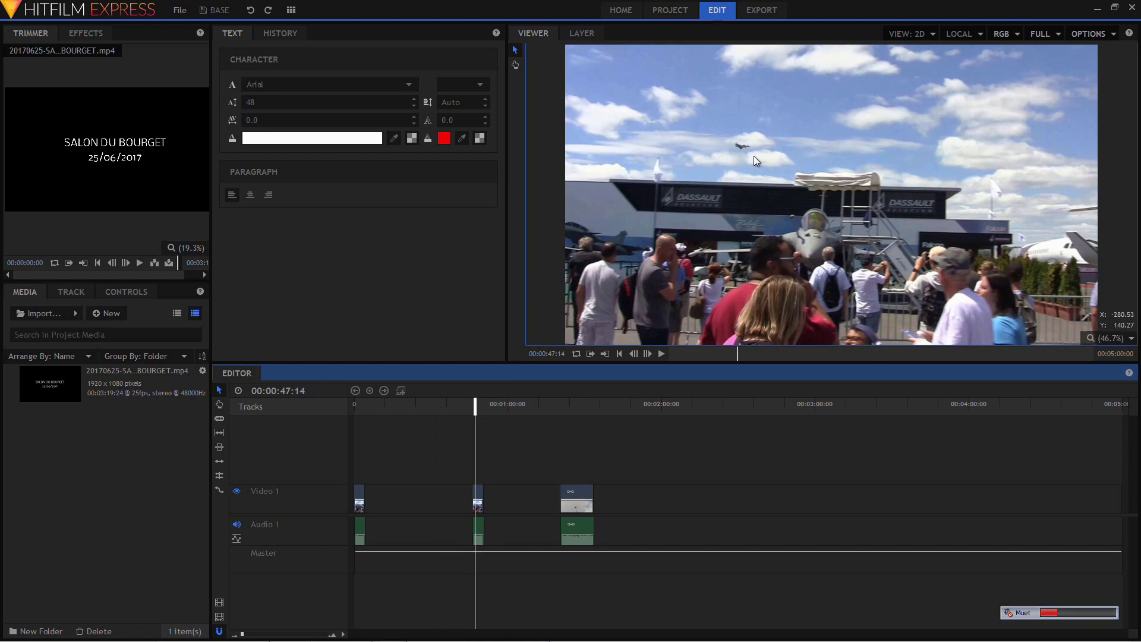
pyautogui.click(575, 410)
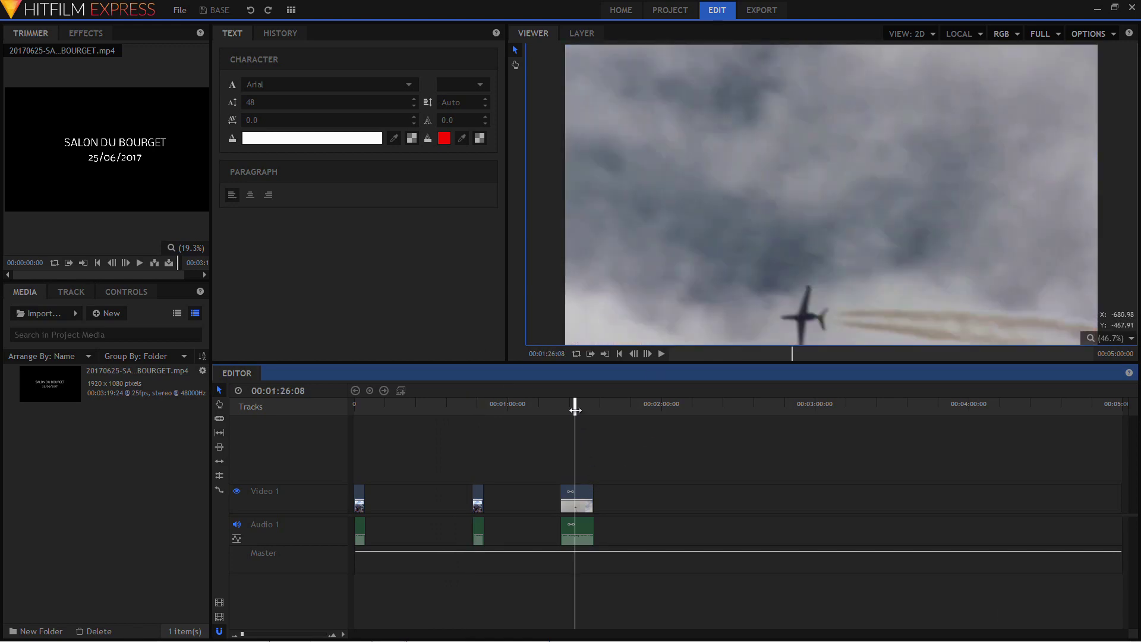
pyautogui.click(357, 410)
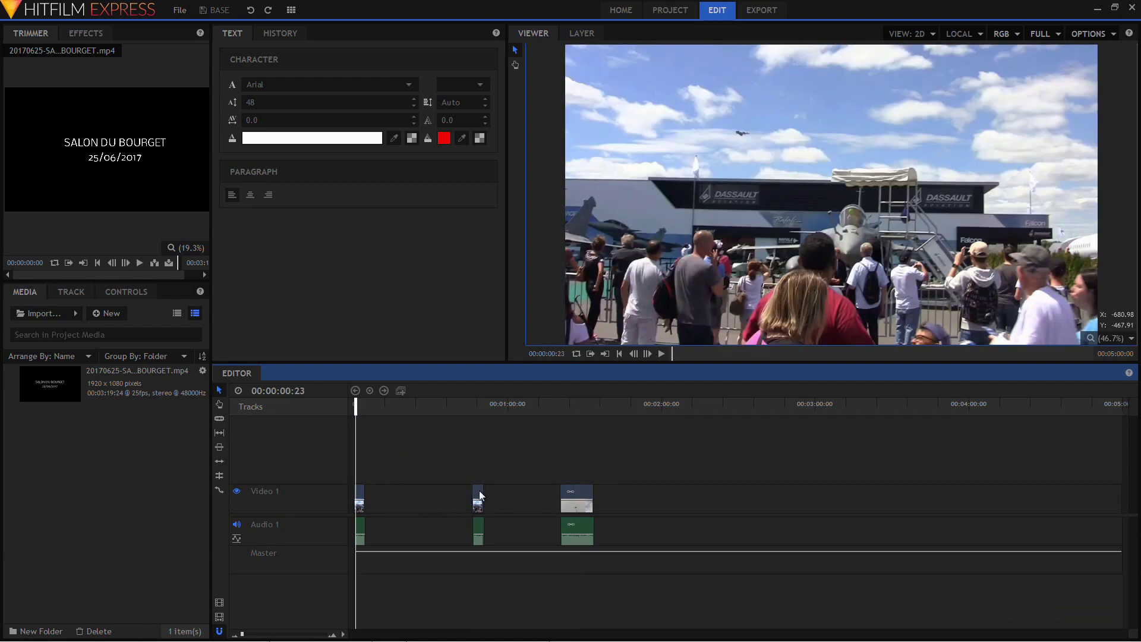
# Step: Move the second clip closer to the first, and ripple delete both gaps so the three timeline clips follow one another
pyautogui.moveTo(478, 499); pyautogui.dragTo(430, 499)
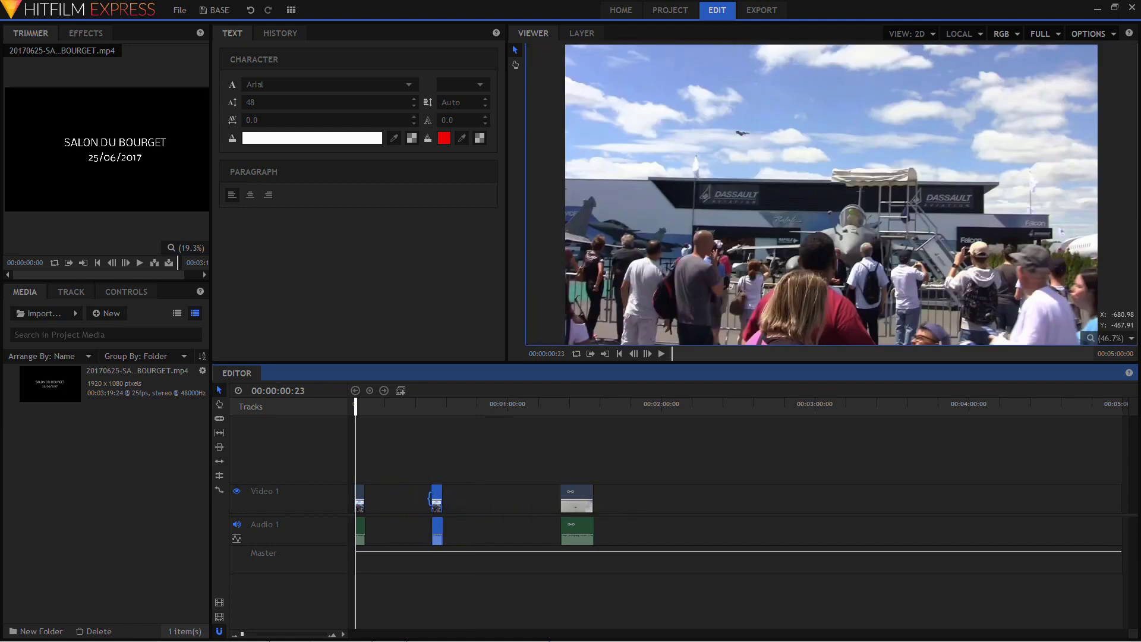
pyautogui.rightClick(396, 495)
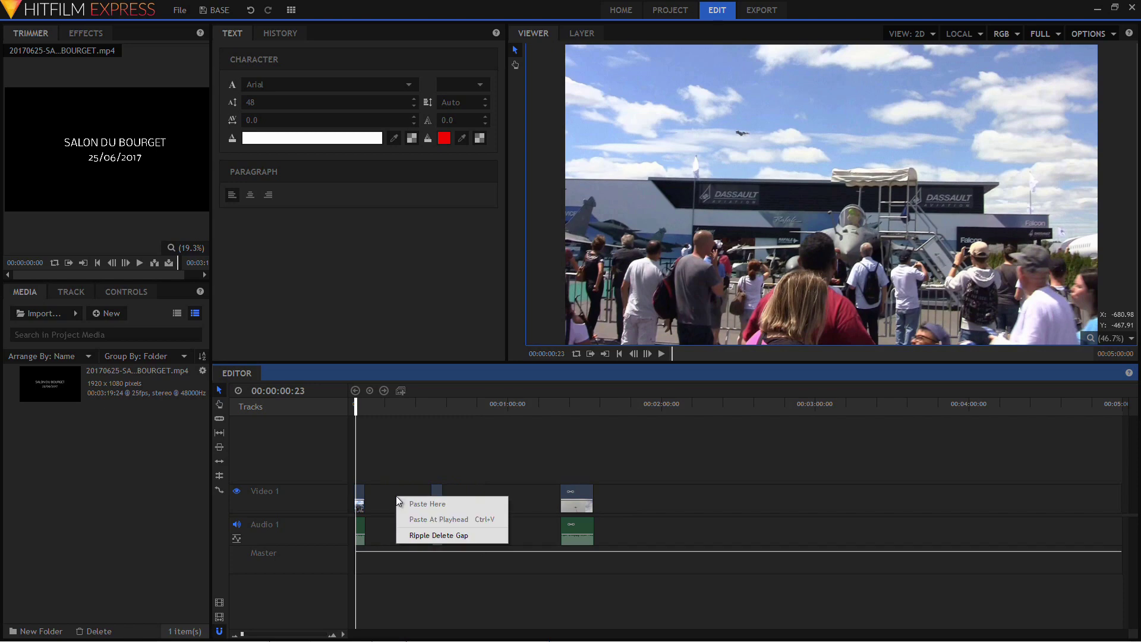
pyautogui.click(437, 536)
pyautogui.rightClick(434, 500)
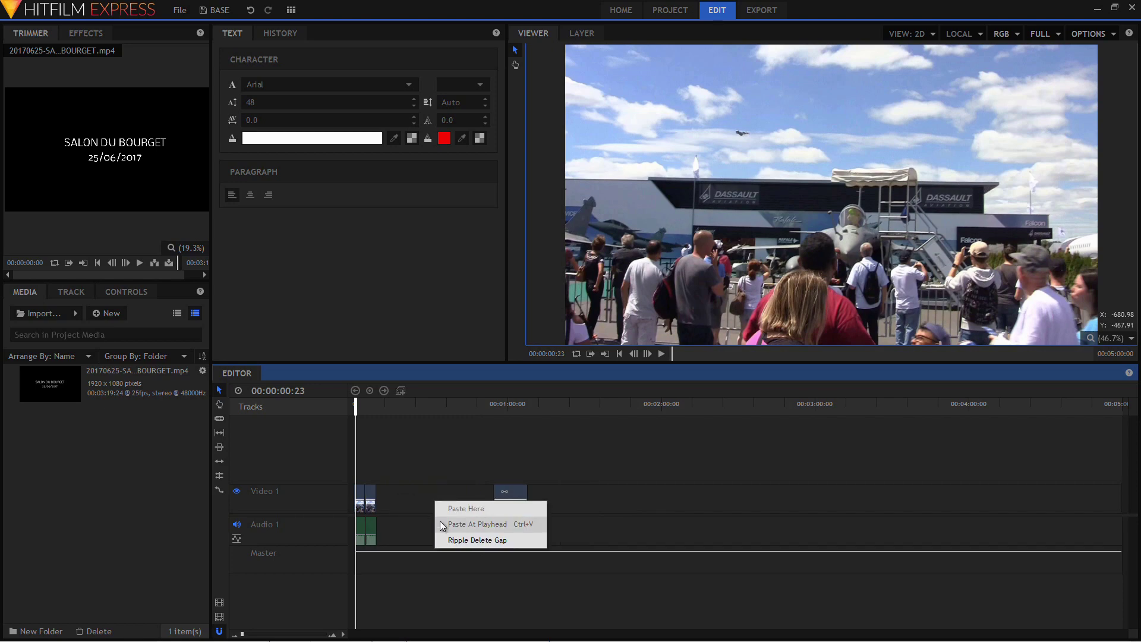
pyautogui.click(443, 538)
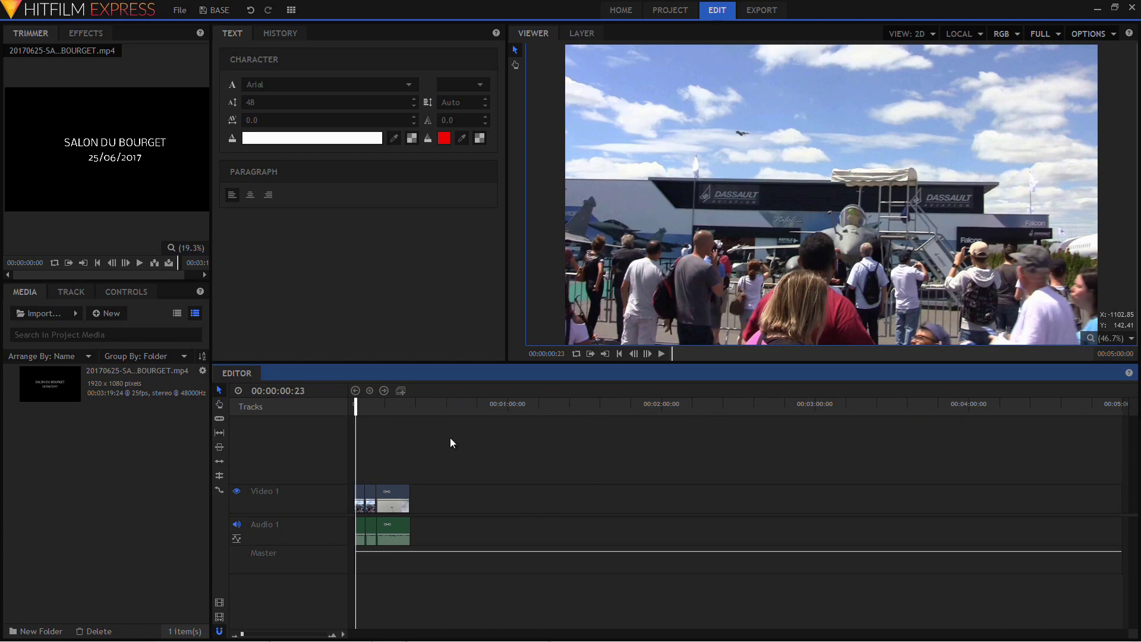
# Step: Check the end and middle of the last clip on the timeline, and review the default durations in the general options
pyautogui.click(414, 411)
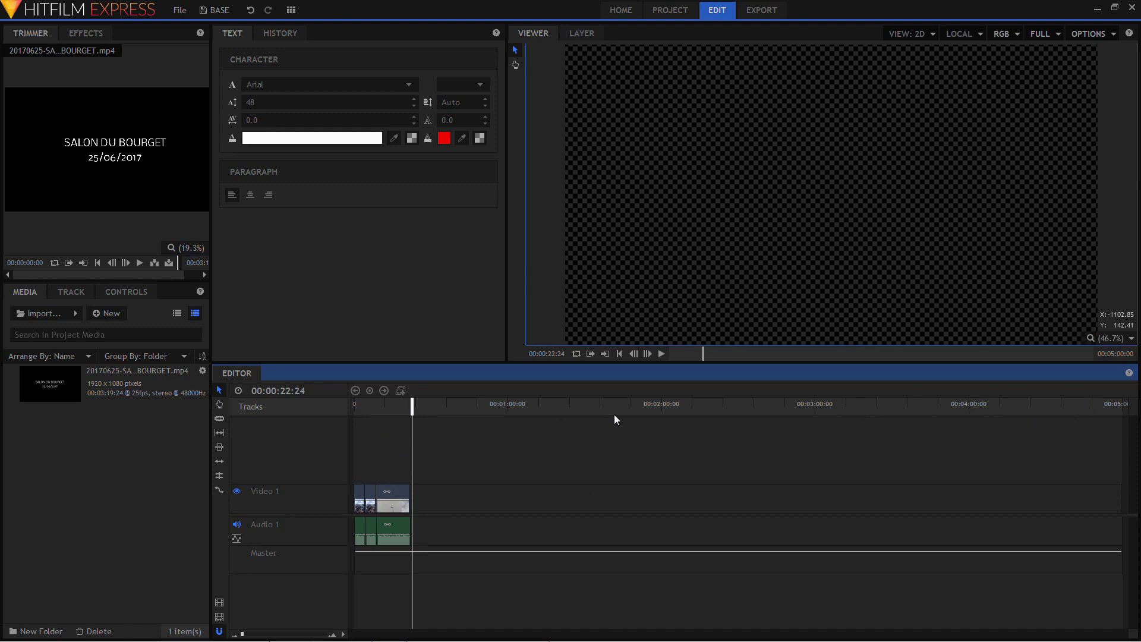
pyautogui.click(392, 405)
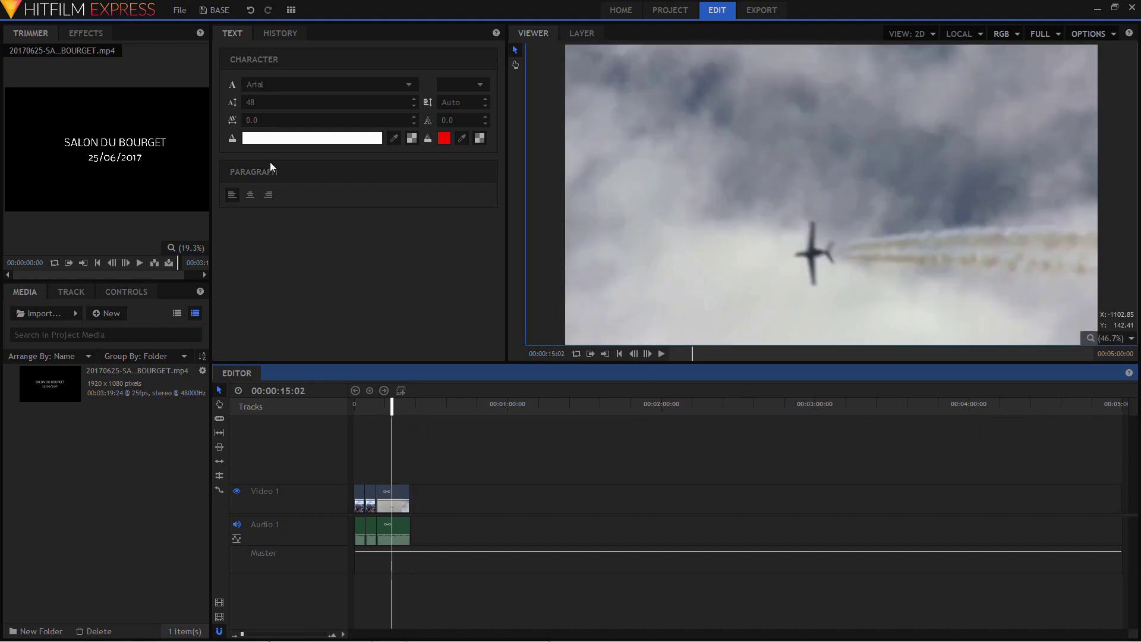
pyautogui.click(180, 10)
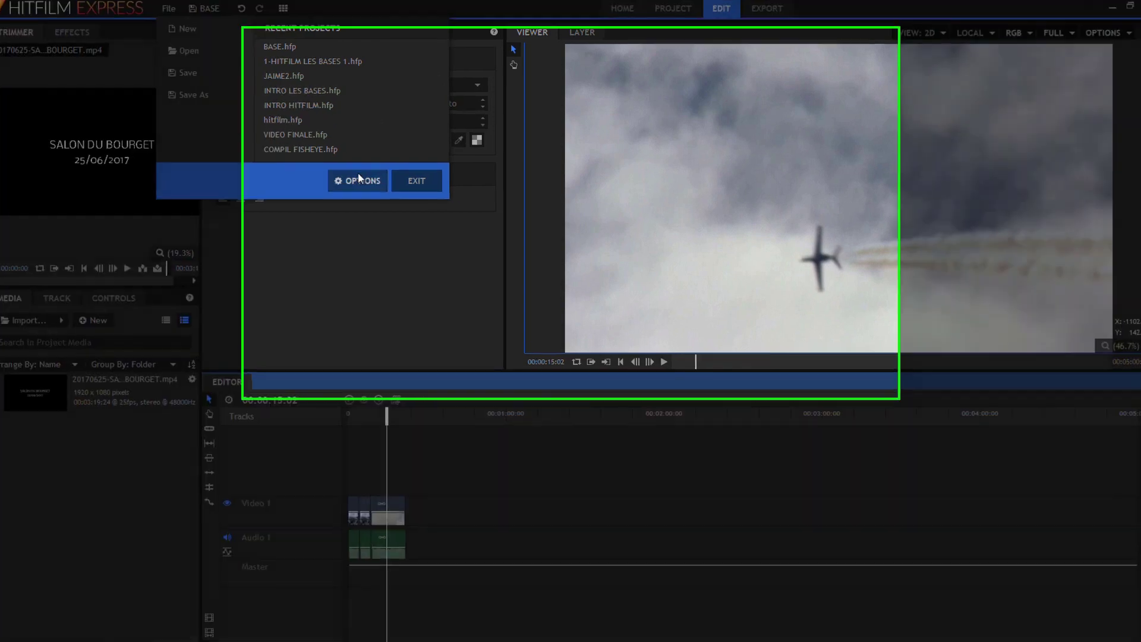
pyautogui.click(359, 174)
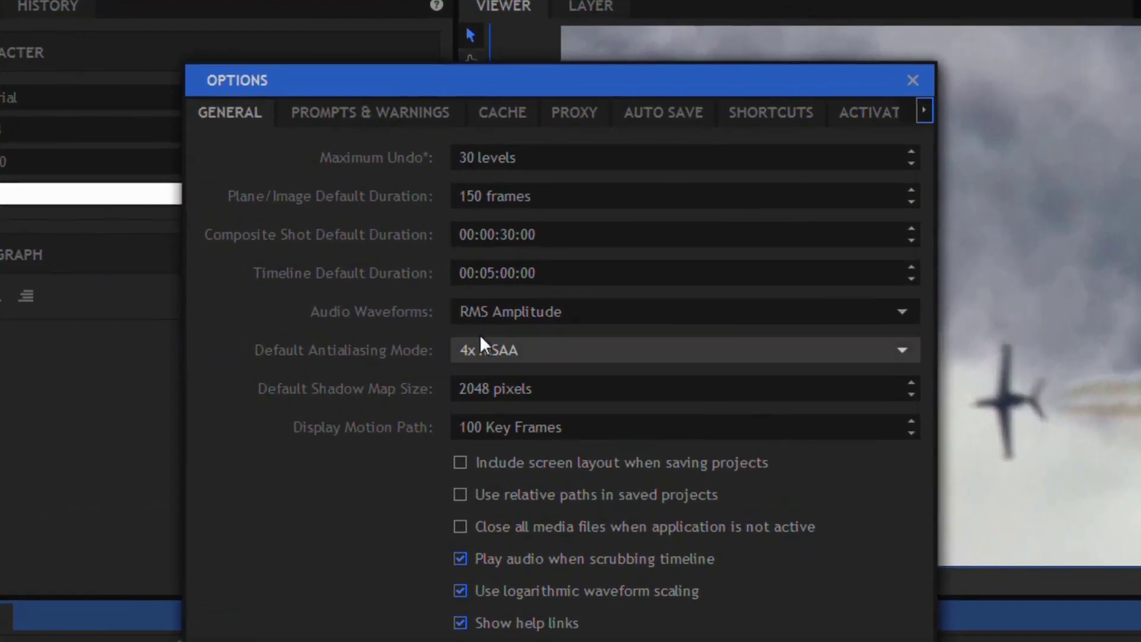
pyautogui.click(562, 248)
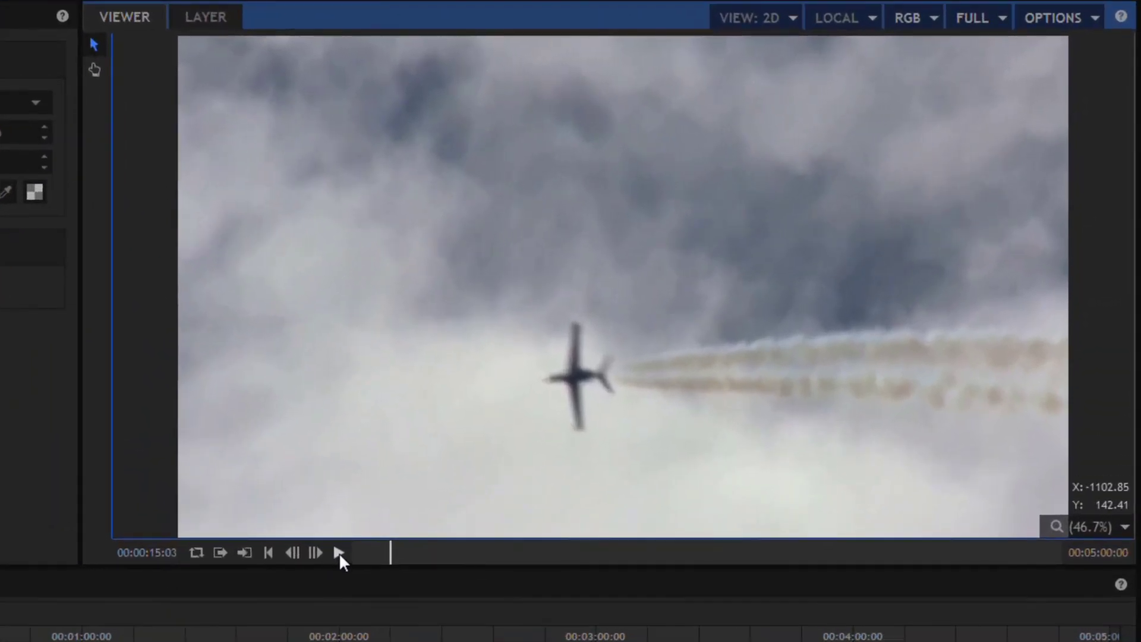
# Step: Play and pause the timeline in the Viewer, step frame by frame forward and backward, and return the playhead to the start
pyautogui.click(339, 552)
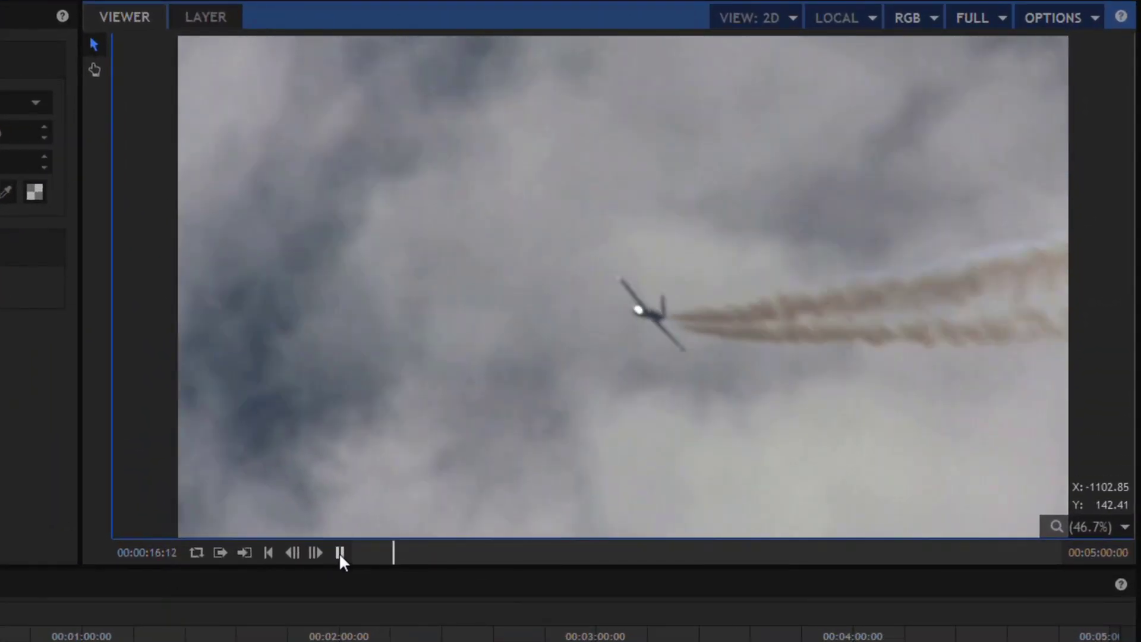
pyautogui.click(339, 553)
pyautogui.click(318, 554)
pyautogui.click(318, 554)
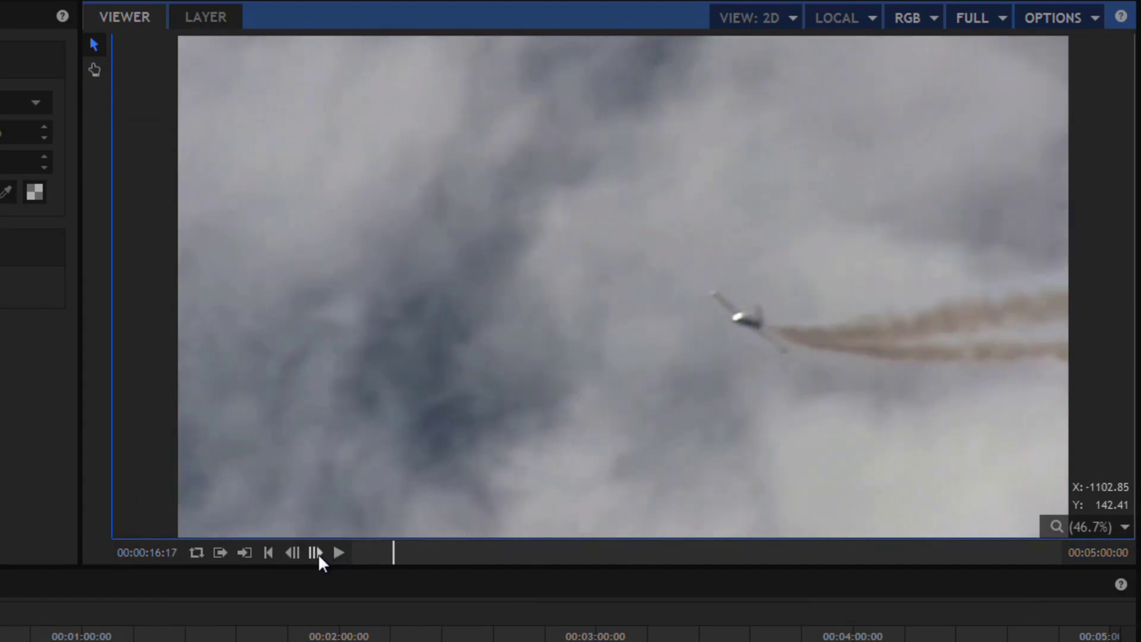
pyautogui.click(301, 553)
pyautogui.click(301, 553)
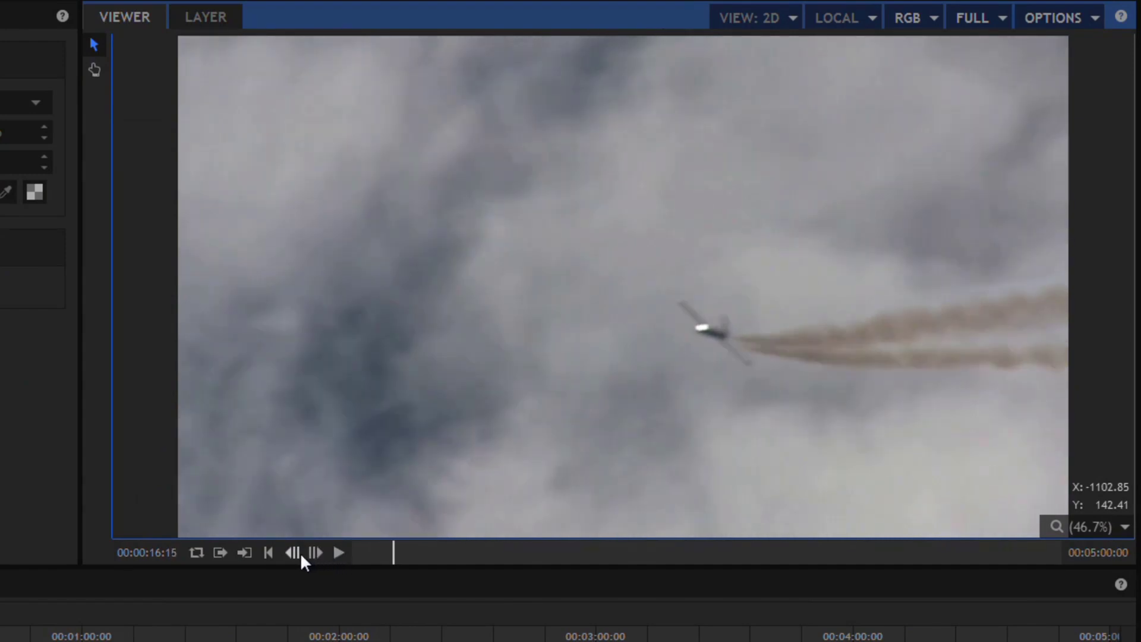
pyautogui.click(273, 550)
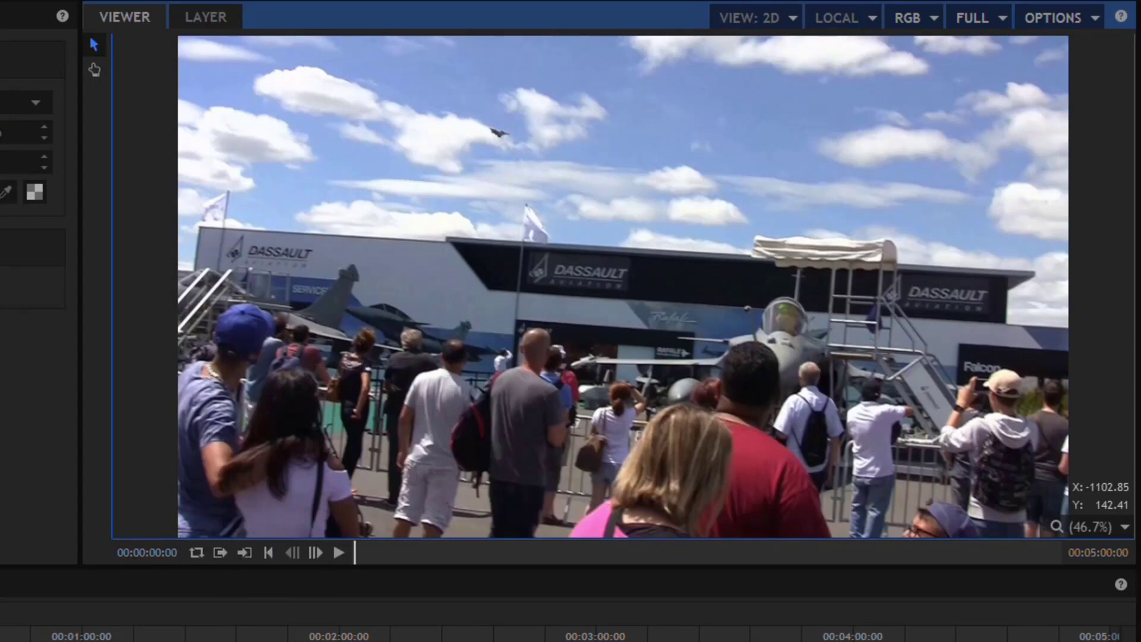
# Step: Set the timeline's out point at 00:00:22:07, just after the last clip
pyautogui.click(0, 636)
pyautogui.moveTo(2, 636); pyautogui.dragTo(0, 636)
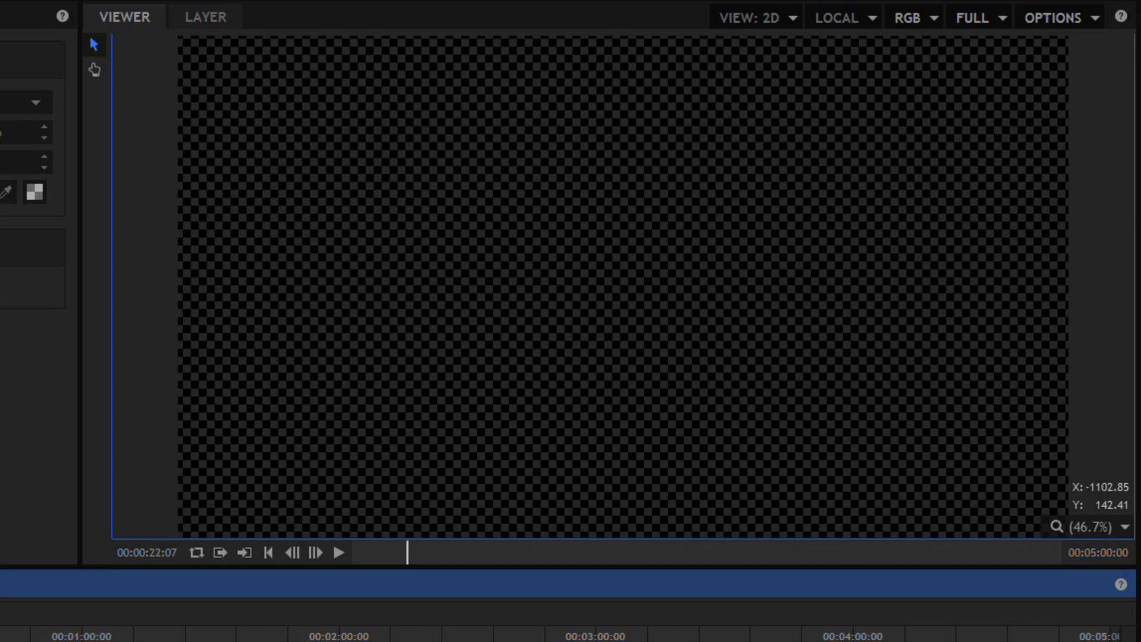
pyautogui.click(244, 552)
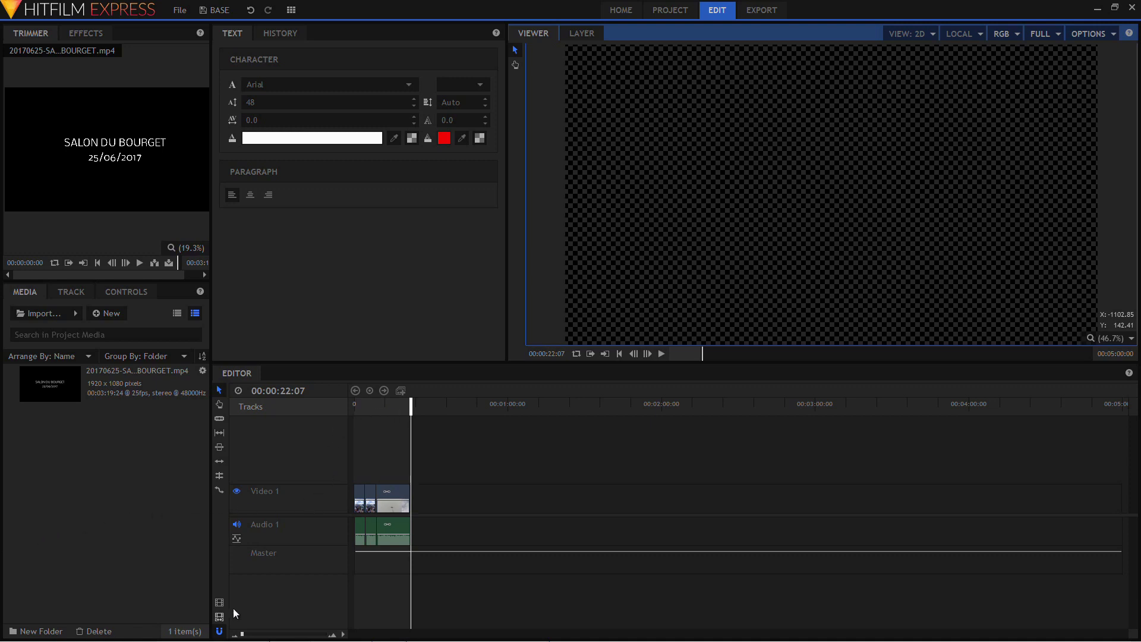
# Step: Select each of the three timeline clips in turn, and reselect the first one with the playhead at 00:00:01:06
pyautogui.click(332, 636)
pyautogui.click(331, 636)
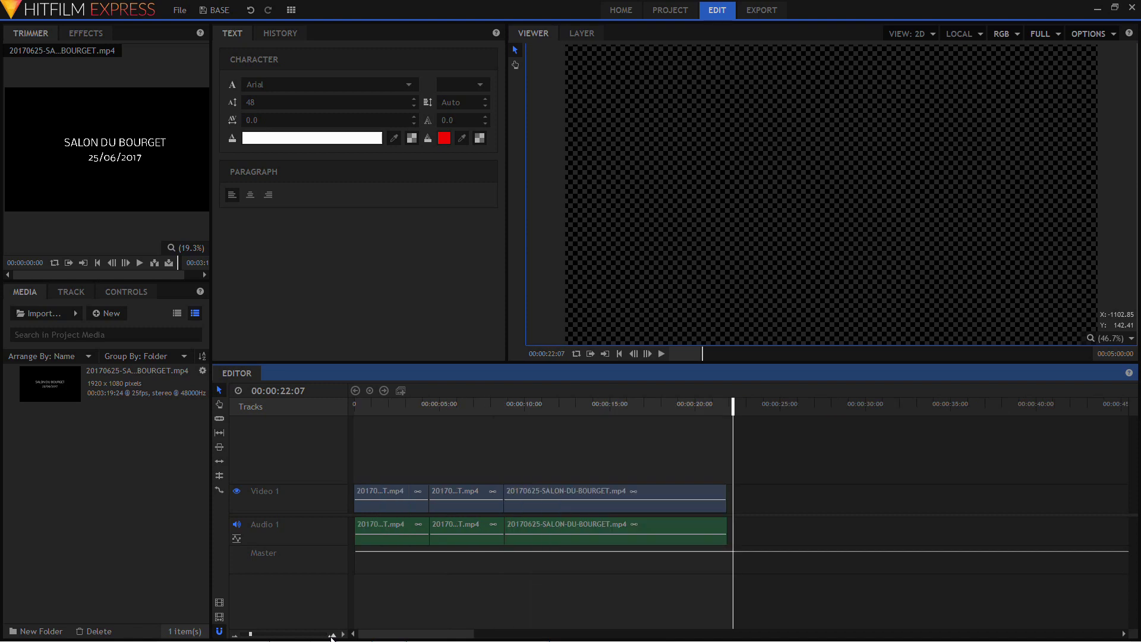
pyautogui.click(331, 636)
pyautogui.click(332, 636)
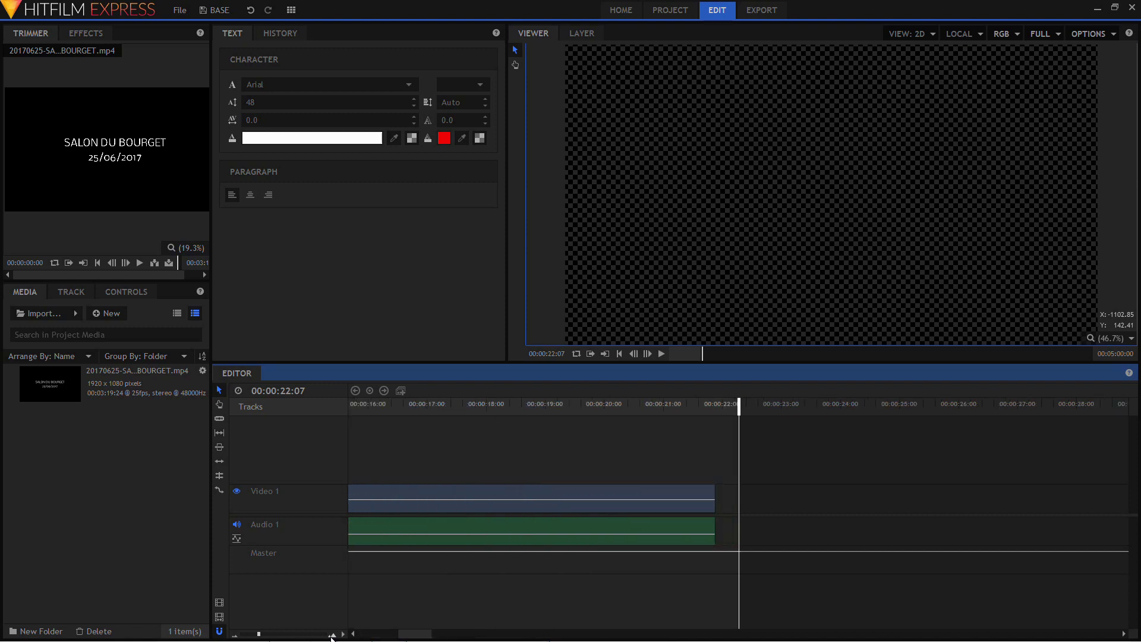
pyautogui.moveTo(408, 635); pyautogui.dragTo(369, 638)
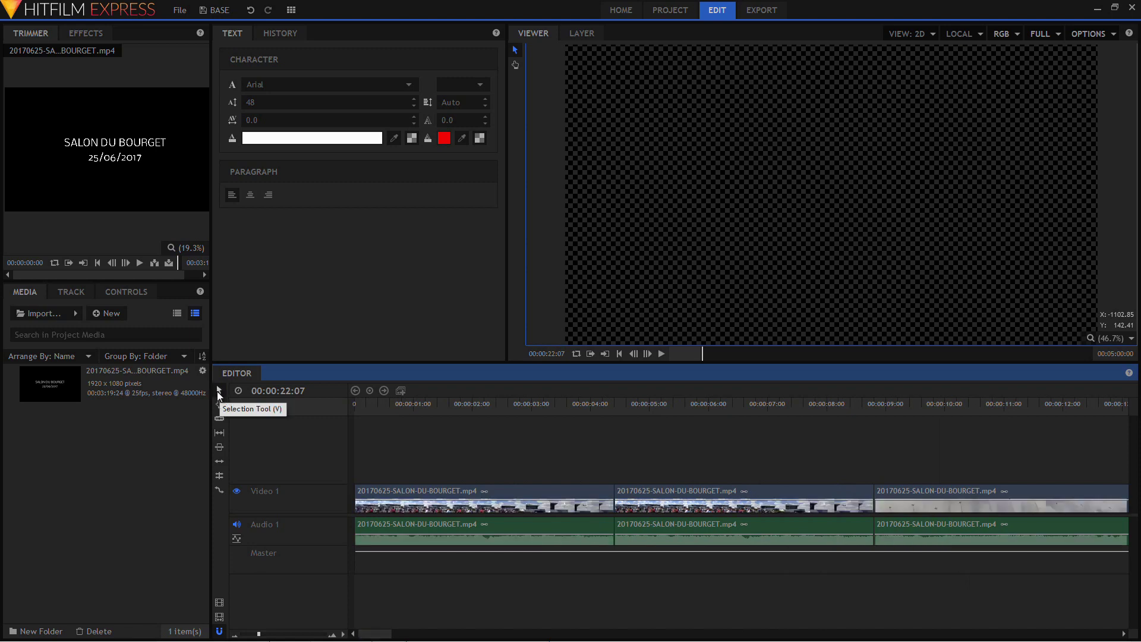
pyautogui.click(503, 492)
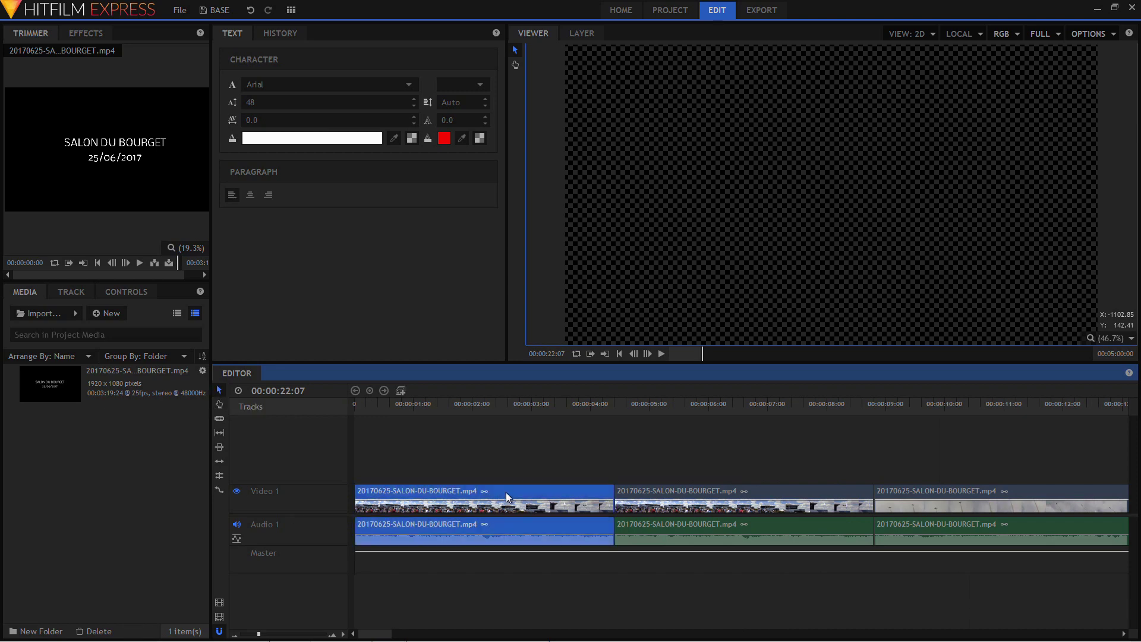
pyautogui.click(682, 494)
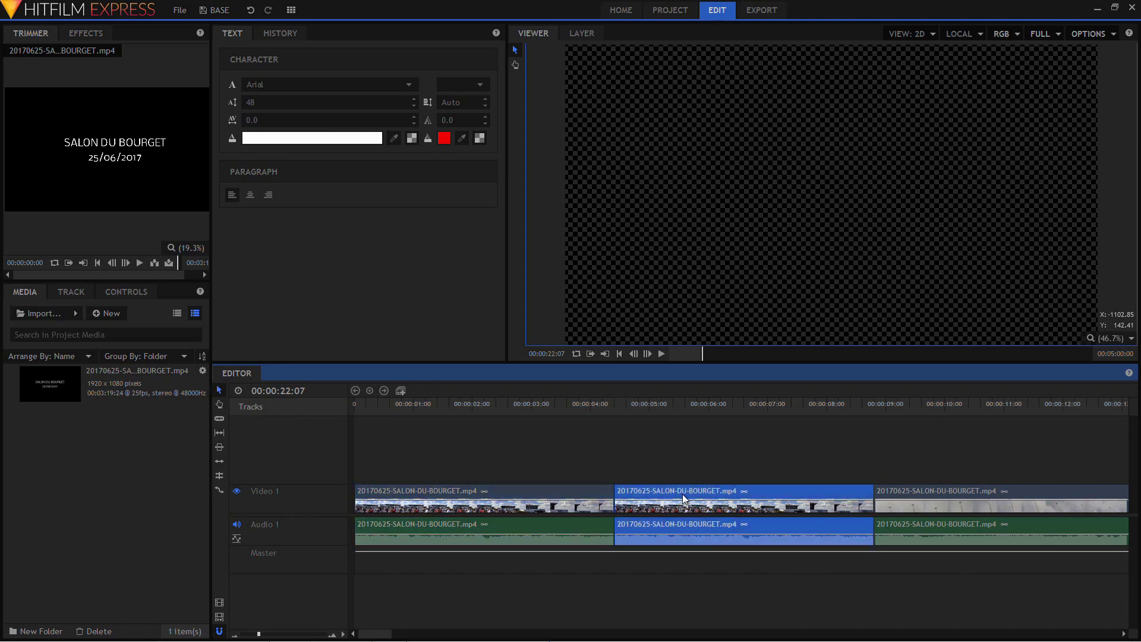
pyautogui.click(897, 493)
pyautogui.click(428, 408)
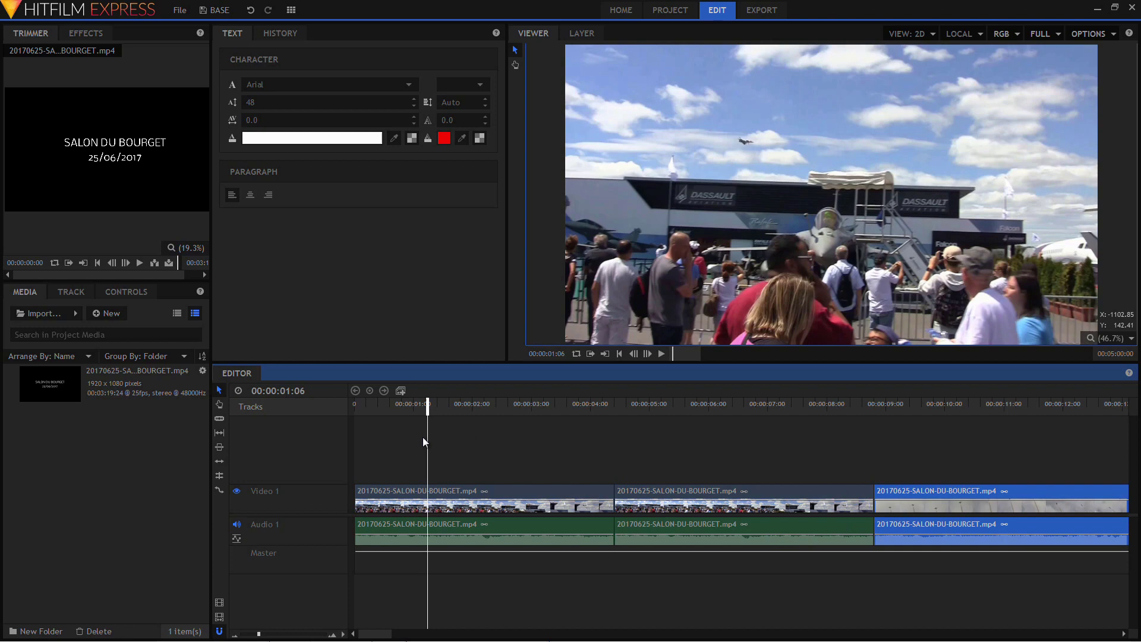
pyautogui.click(451, 495)
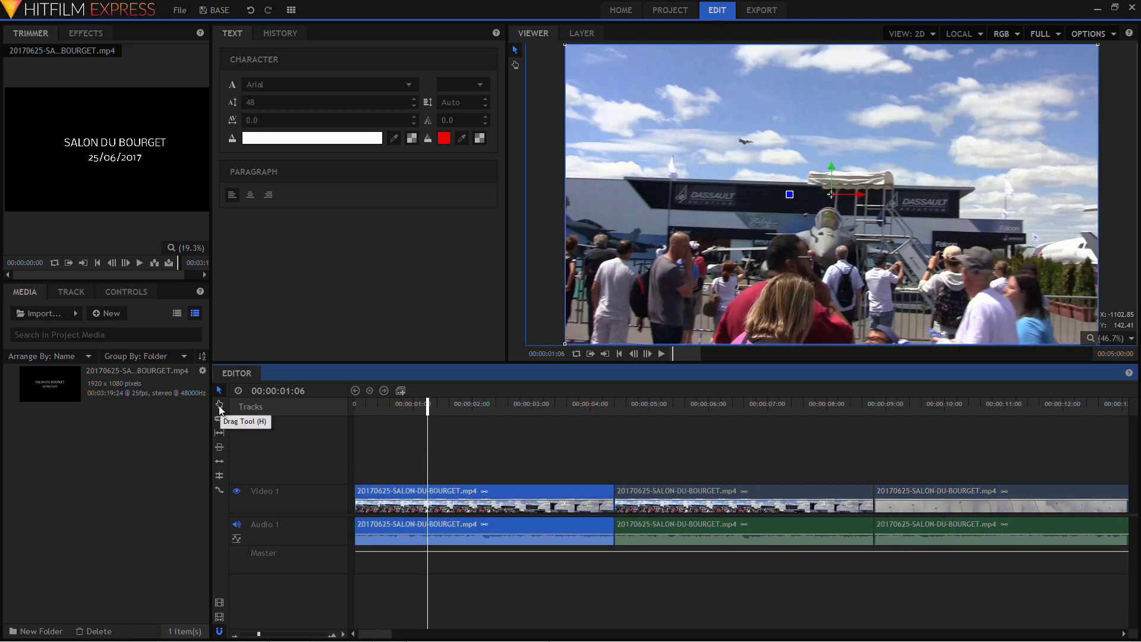
# Step: Activate the Drag Tool and shift the timeline view along to the later clips
pyautogui.click(219, 405)
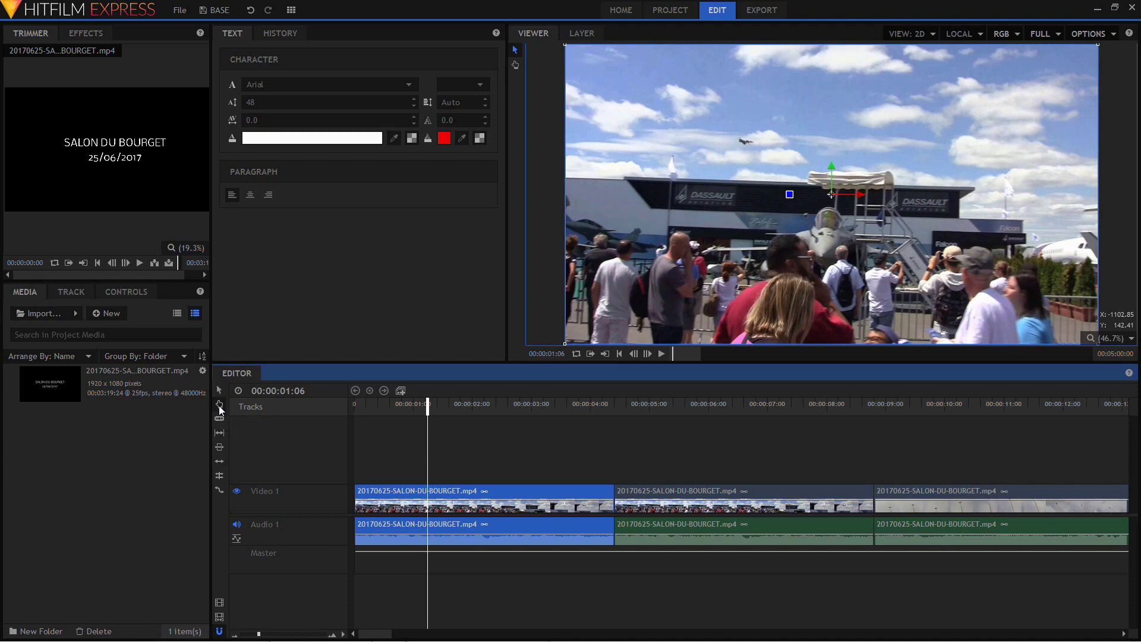
pyautogui.moveTo(729, 535); pyautogui.dragTo(797, 517)
pyautogui.click(1124, 633)
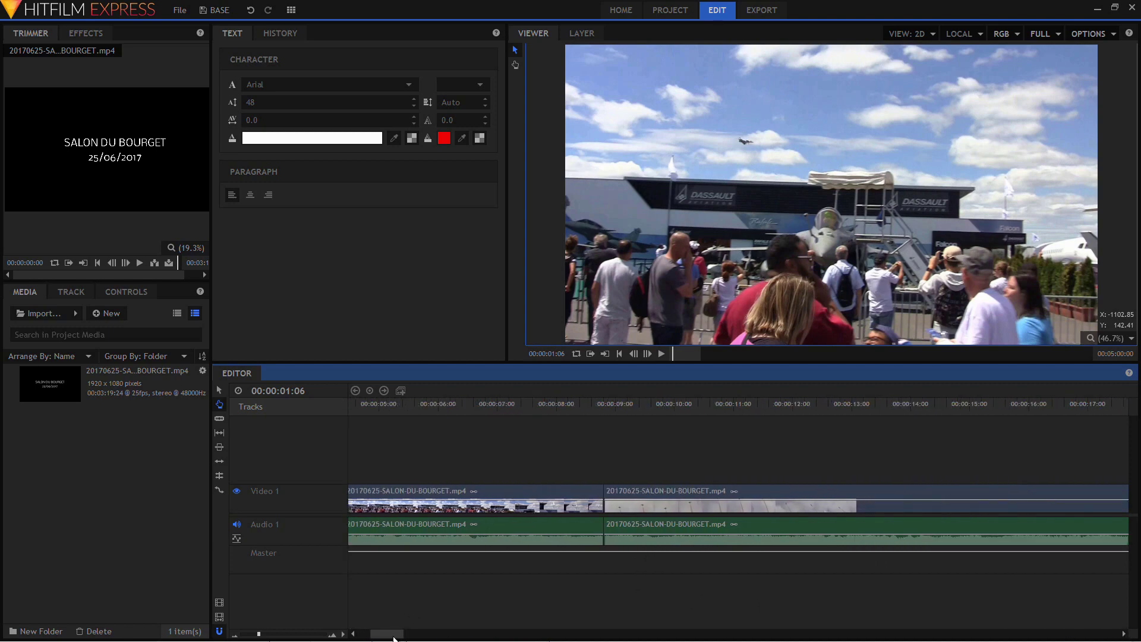
# Step: Slice the first timeline clip at about 00:00:01:06 and again at about 00:00:02:02
pyautogui.moveTo(390, 635)
pyautogui.mouseDown()
pyautogui.moveTo(448, 636)
pyautogui.moveTo(373, 640)
pyautogui.mouseUp()
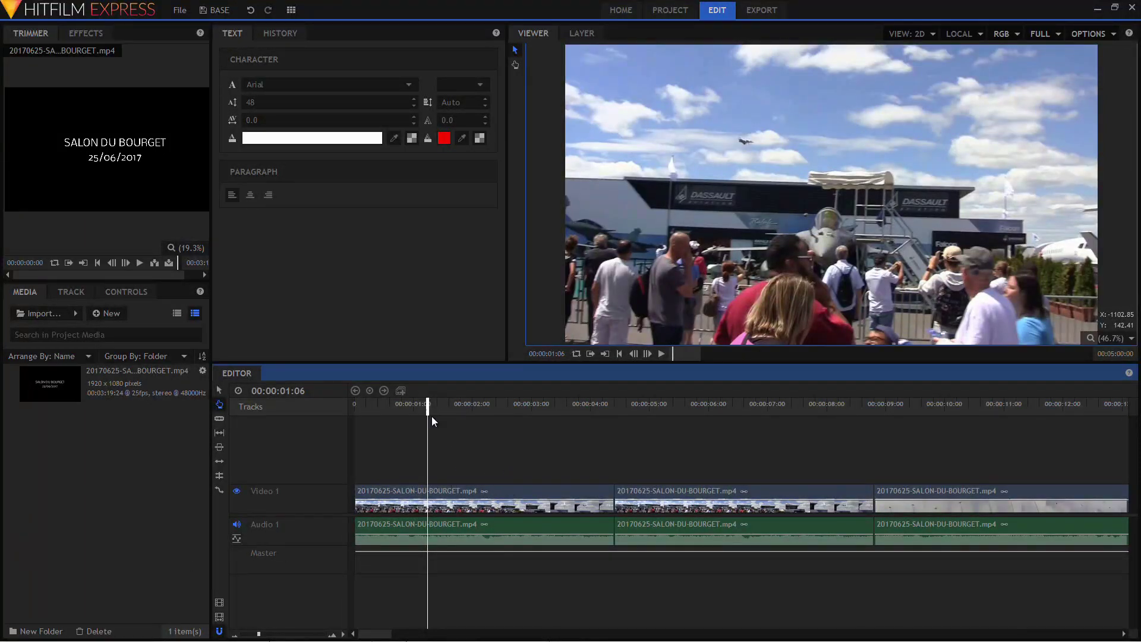
pyautogui.moveTo(425, 411); pyautogui.dragTo(416, 411)
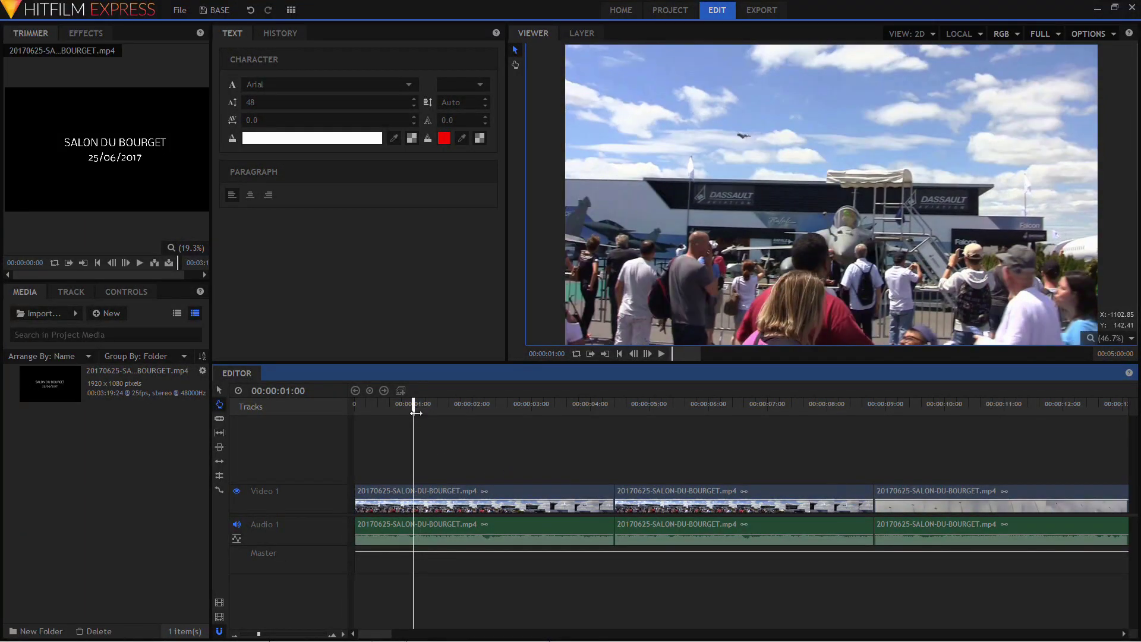
pyautogui.click(219, 419)
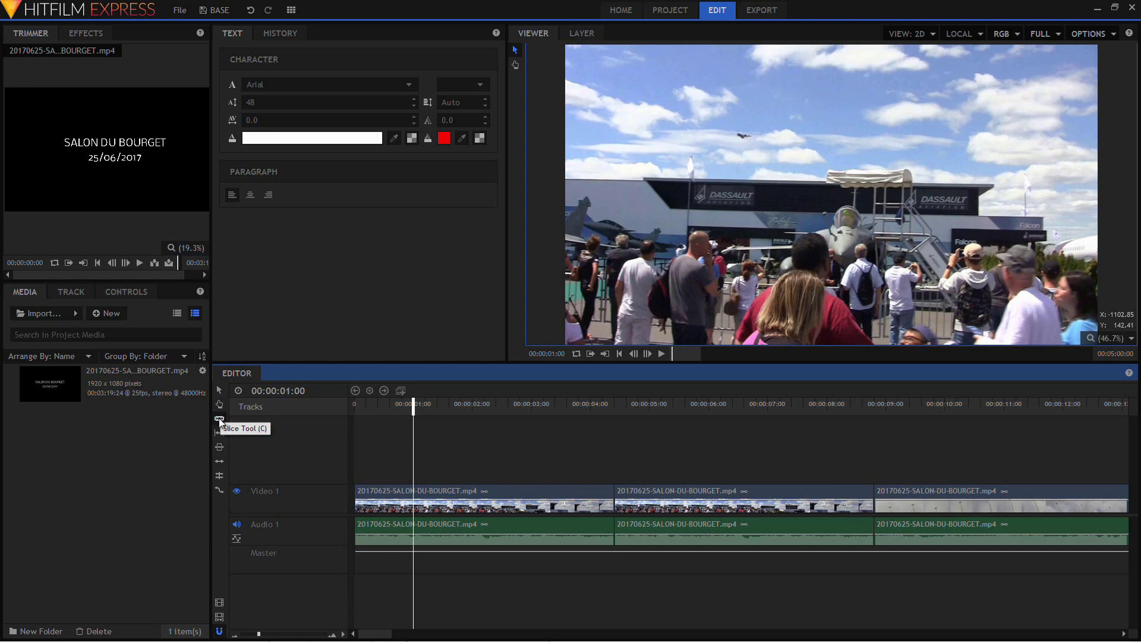
pyautogui.click(220, 419)
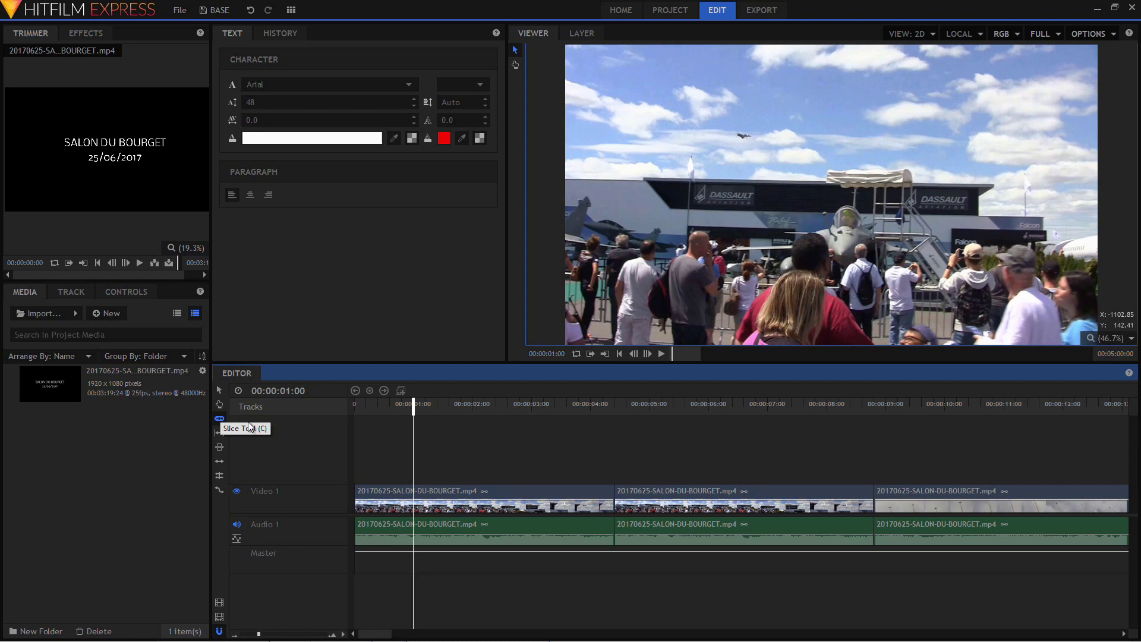
pyautogui.click(428, 496)
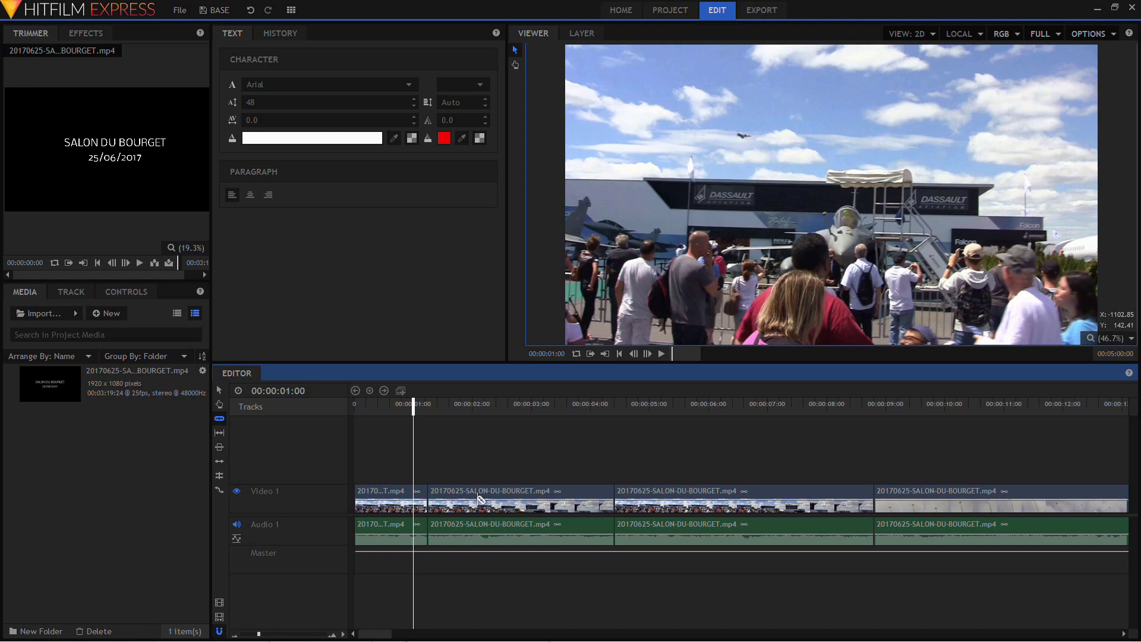
pyautogui.click(477, 497)
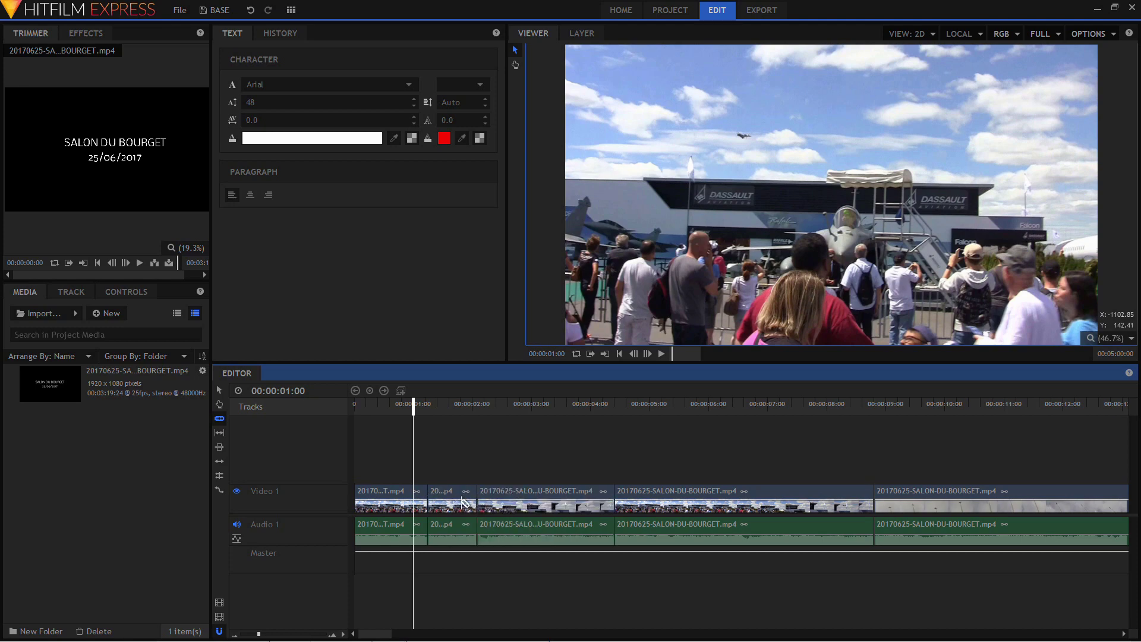
# Step: Delete the short middle piece of the sliced clip and ripple delete the gap it leaves
pyautogui.click(219, 390)
pyautogui.click(451, 493)
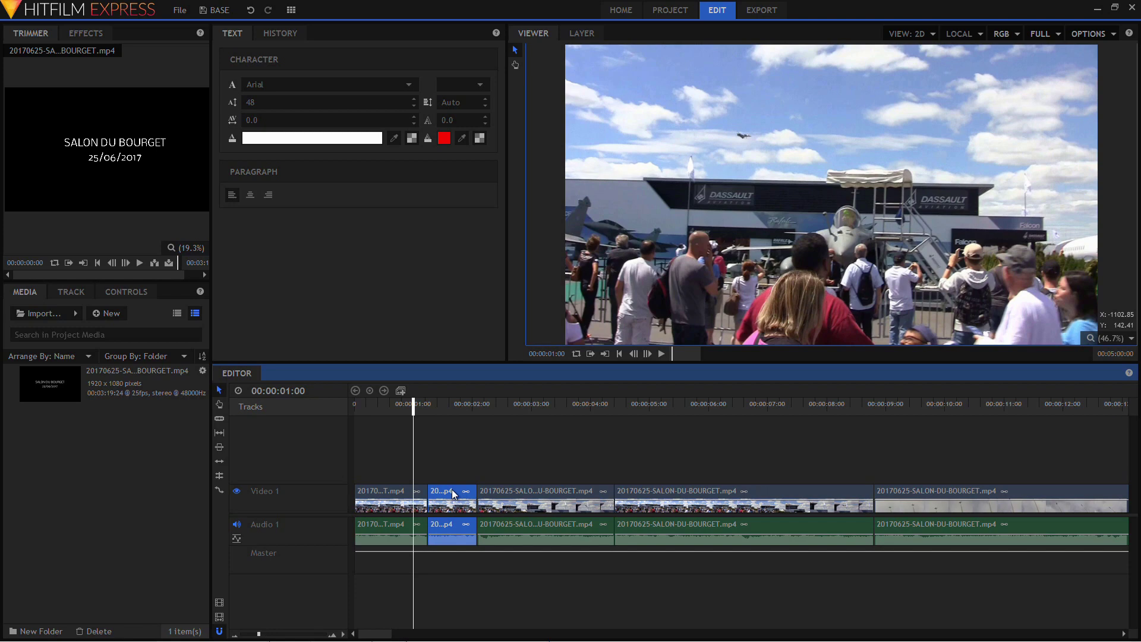
pyautogui.press('Delete')
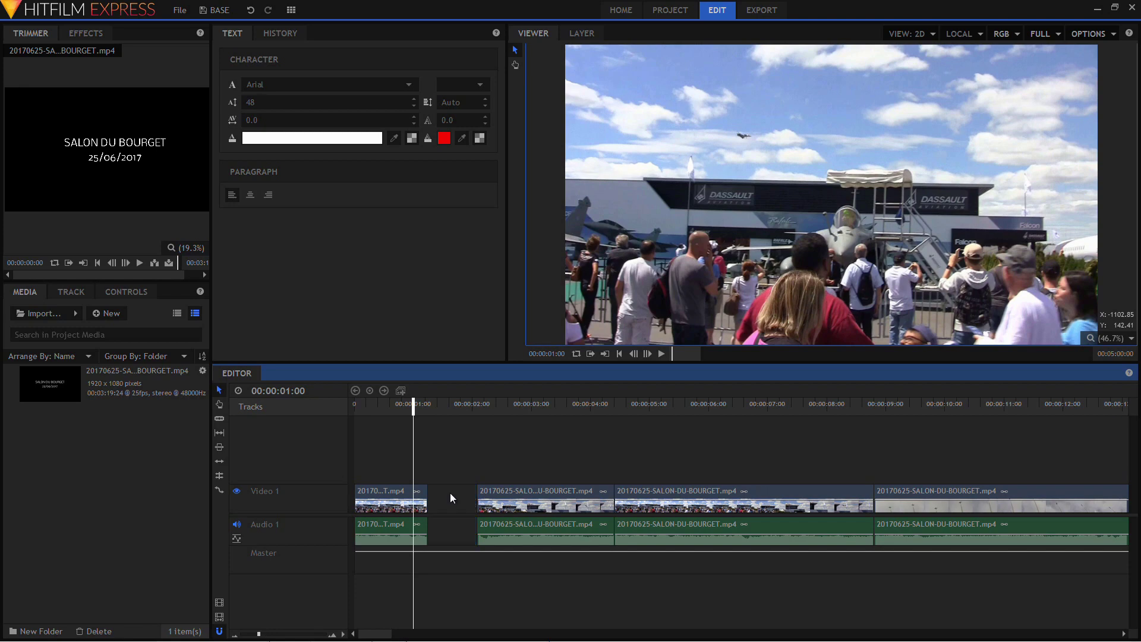
pyautogui.rightClick(453, 504)
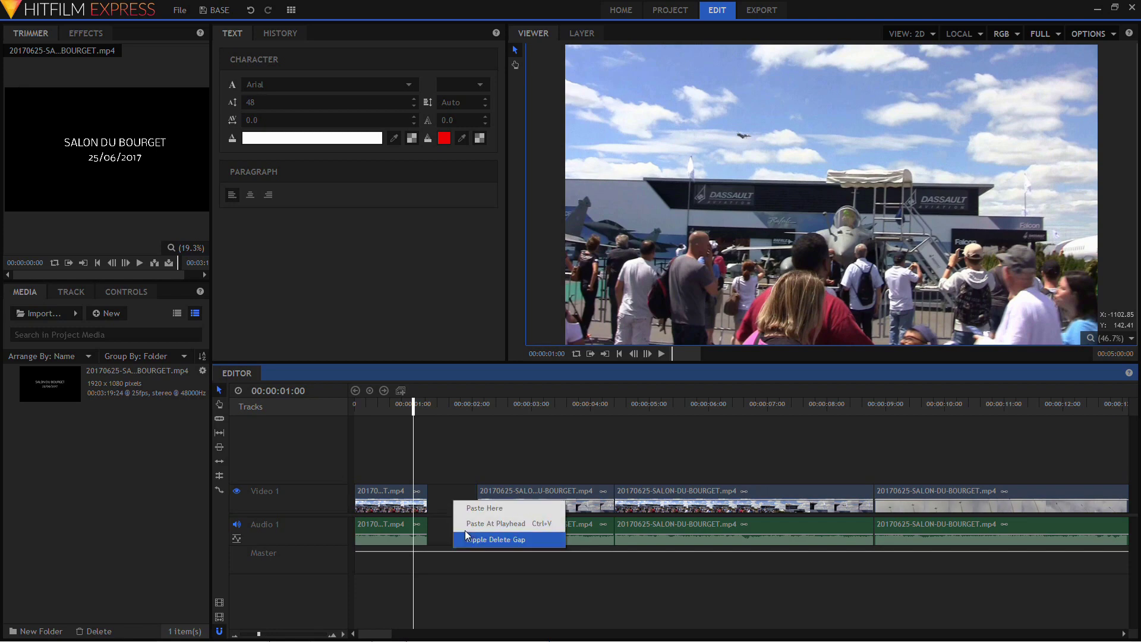
pyautogui.click(495, 540)
# Step: Select all clips after the first one and move them together about 2.5 seconds later on the timeline
pyautogui.click(386, 523)
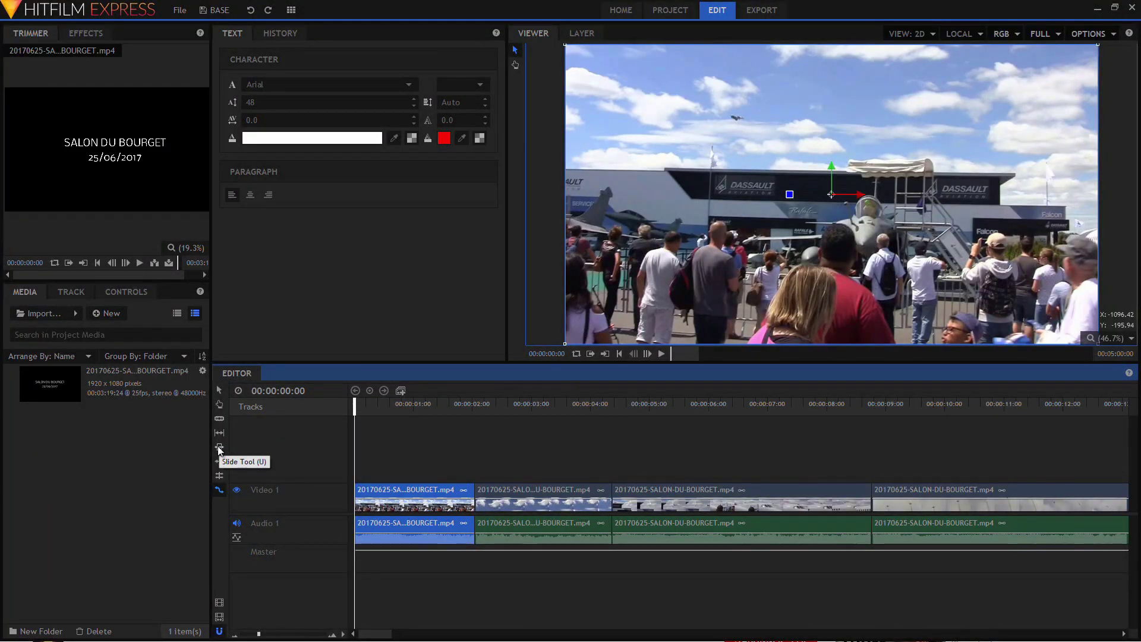
pyautogui.click(219, 490)
pyautogui.click(216, 389)
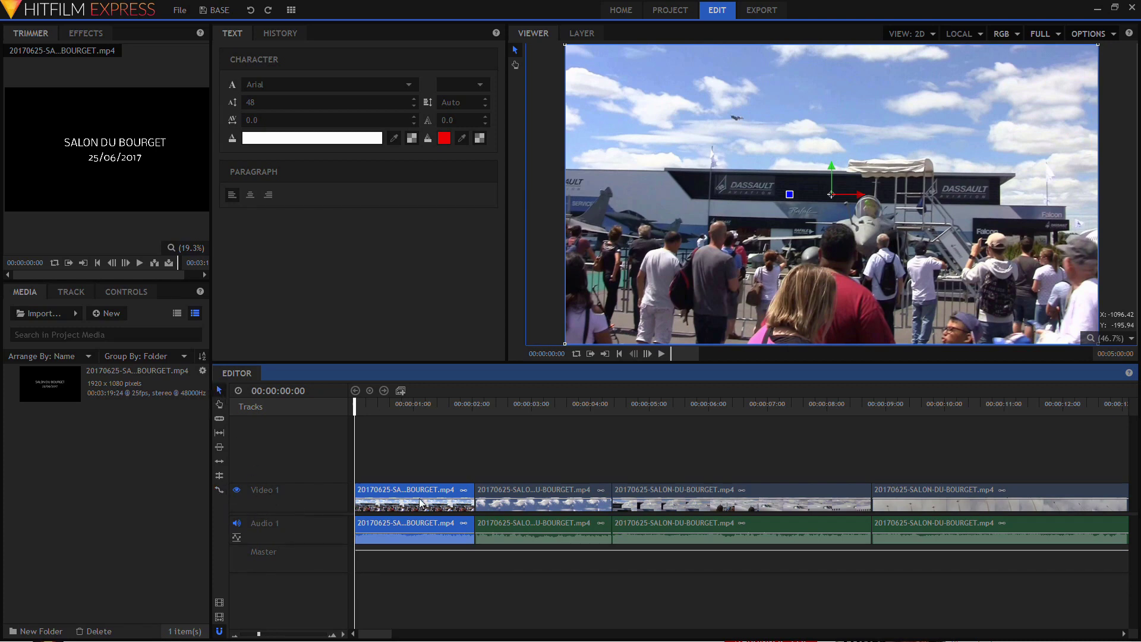
pyautogui.click(511, 448)
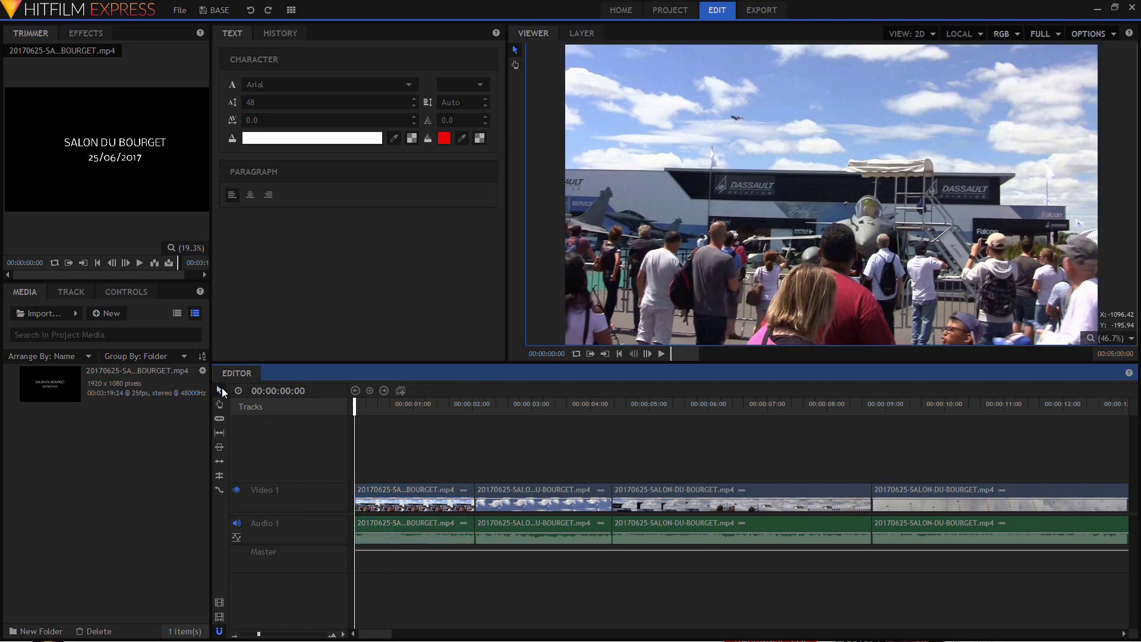
pyautogui.moveTo(509, 463); pyautogui.dragTo(949, 565)
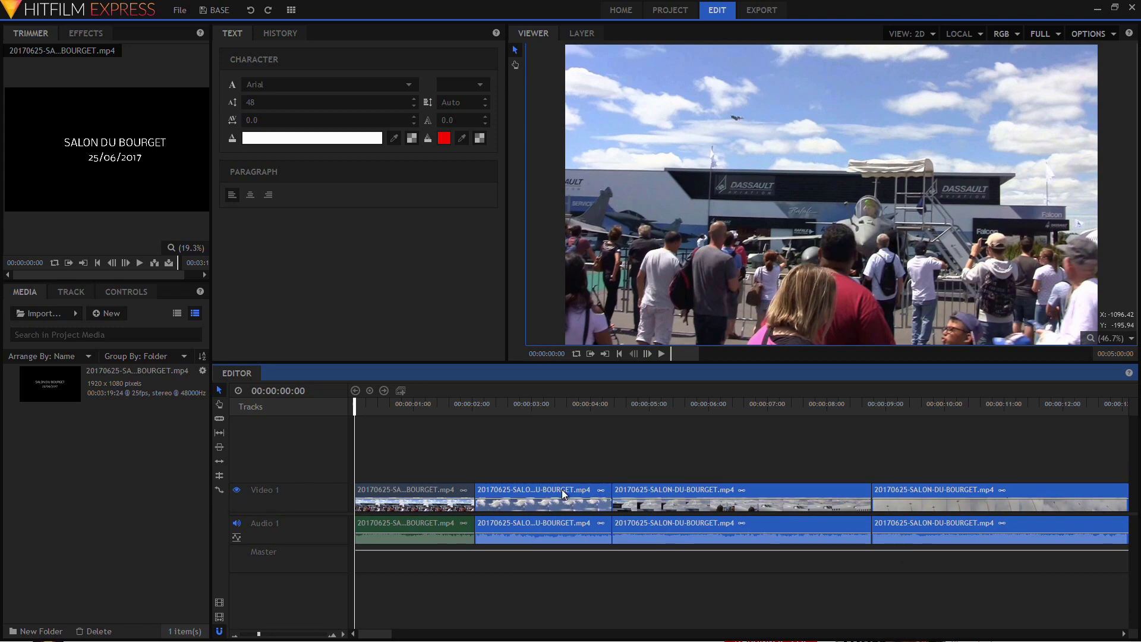
pyautogui.moveTo(561, 489); pyautogui.dragTo(726, 500)
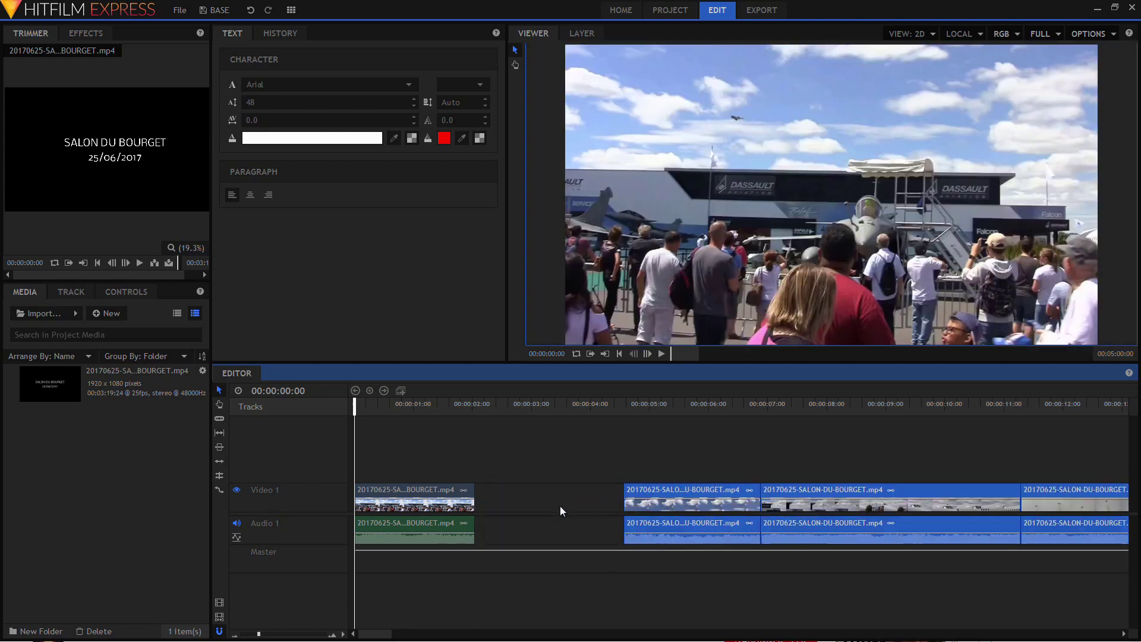
# Step: Rate-stretch the first clip so it ends at about 00:00:04:06, and play part of it
pyautogui.click(424, 490)
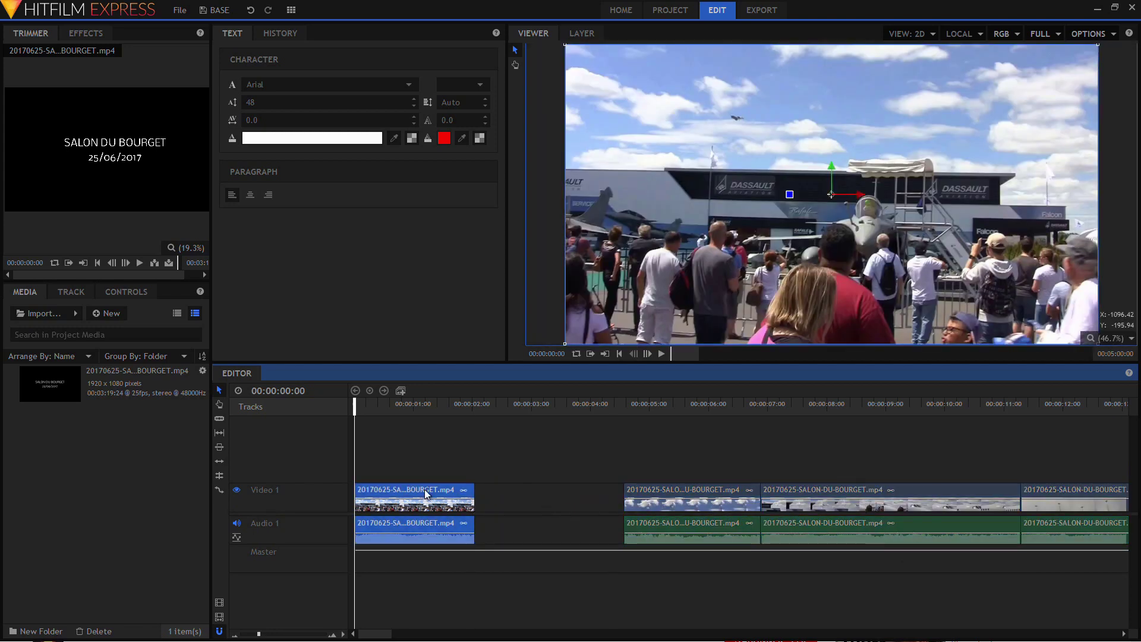
pyautogui.click(221, 491)
pyautogui.moveTo(474, 500); pyautogui.dragTo(605, 500)
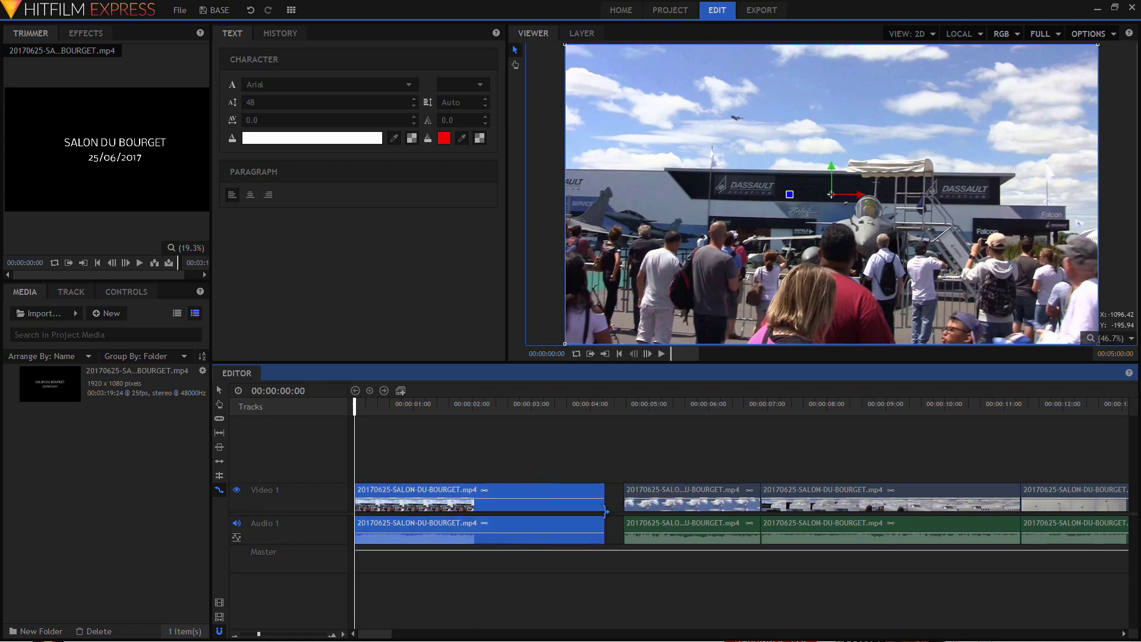
pyautogui.press('space')
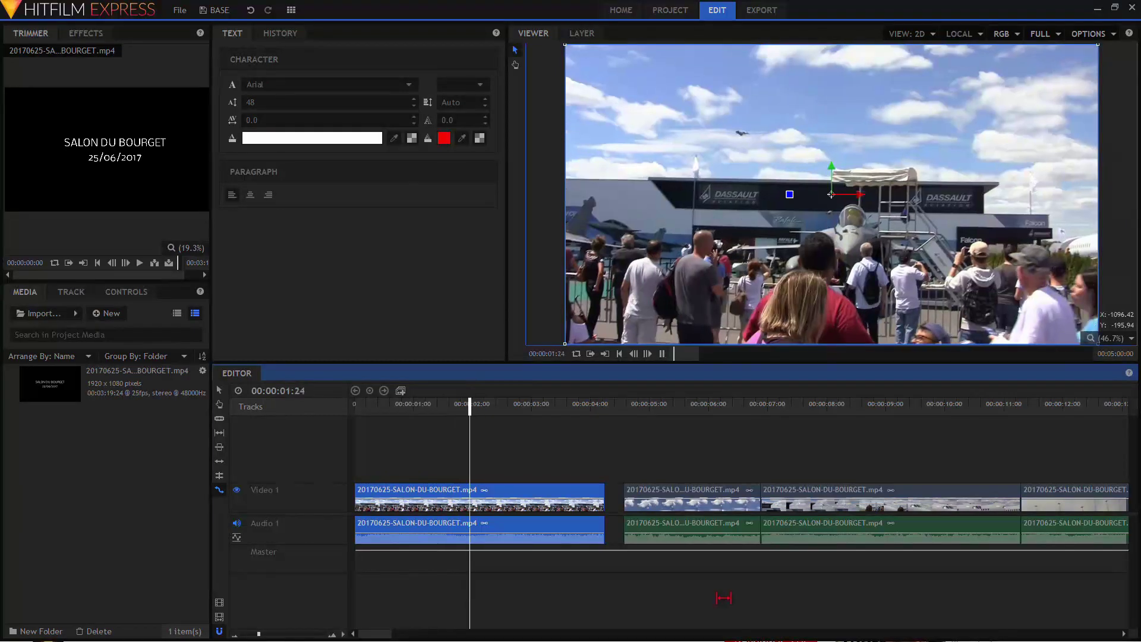
pyautogui.press('space')
# Step: Rate-stretch the first clip down to about 10 frames and play it from the timeline's start
pyautogui.moveTo(603, 500); pyautogui.dragTo(377, 500)
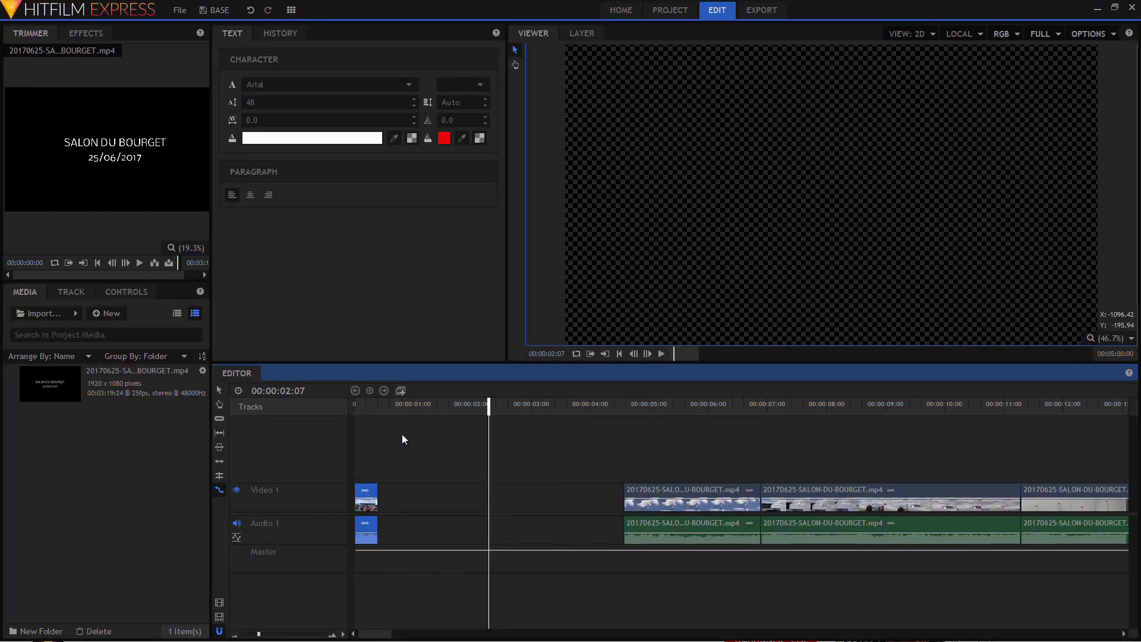
pyautogui.moveTo(492, 411); pyautogui.dragTo(311, 427)
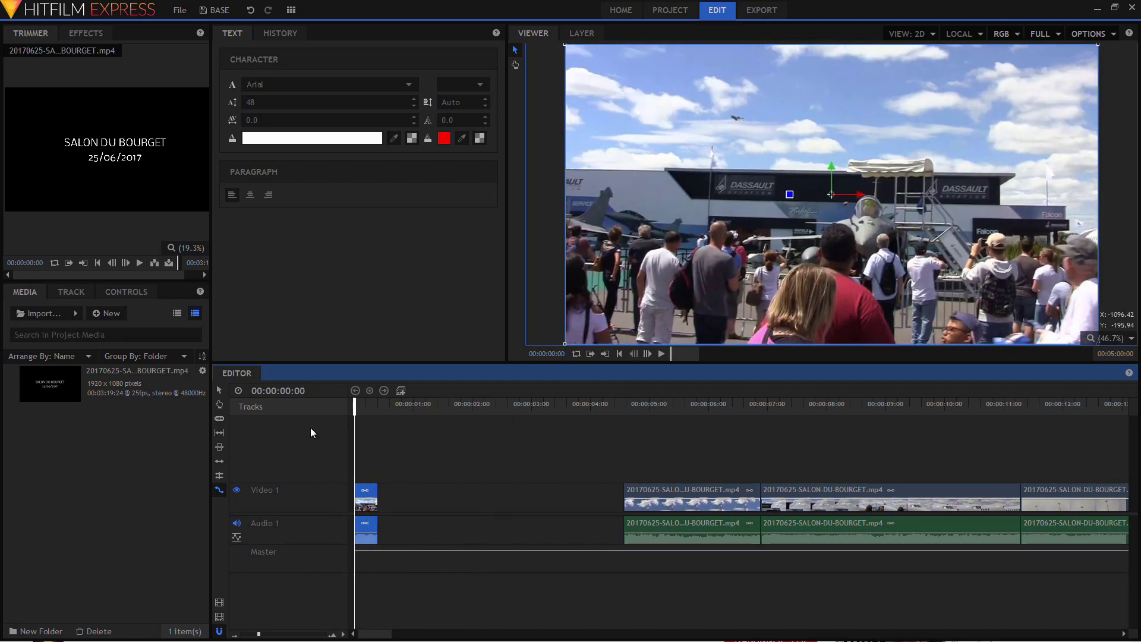
pyautogui.press('space')
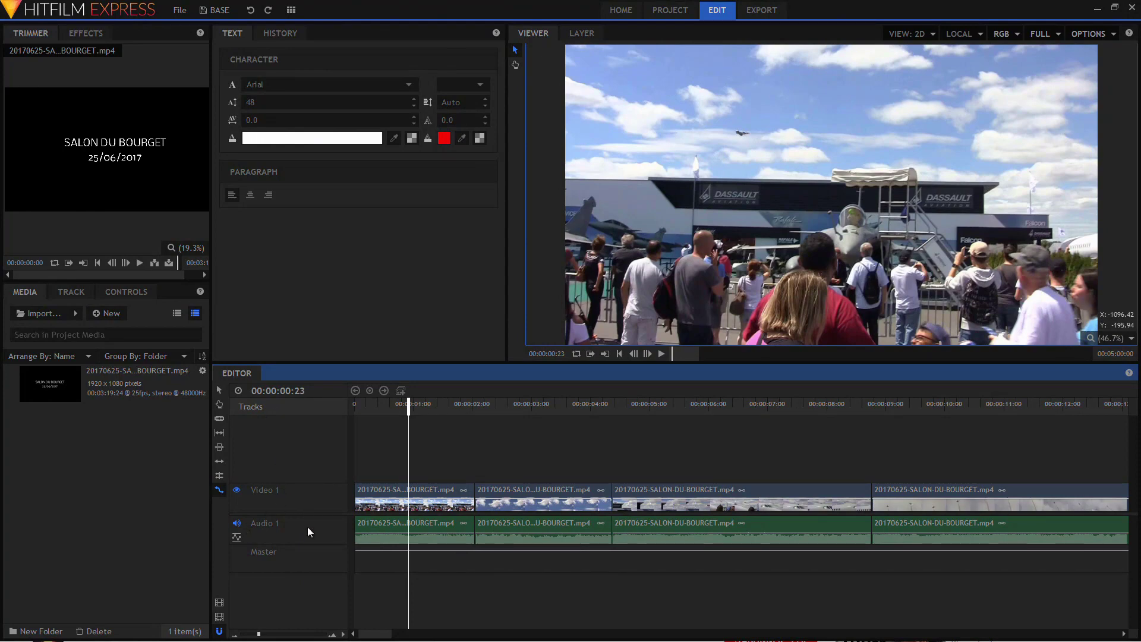
# Step: Set both the video and the audio track display size in the timeline to Small
pyautogui.click(344, 635)
pyautogui.moveTo(376, 596)
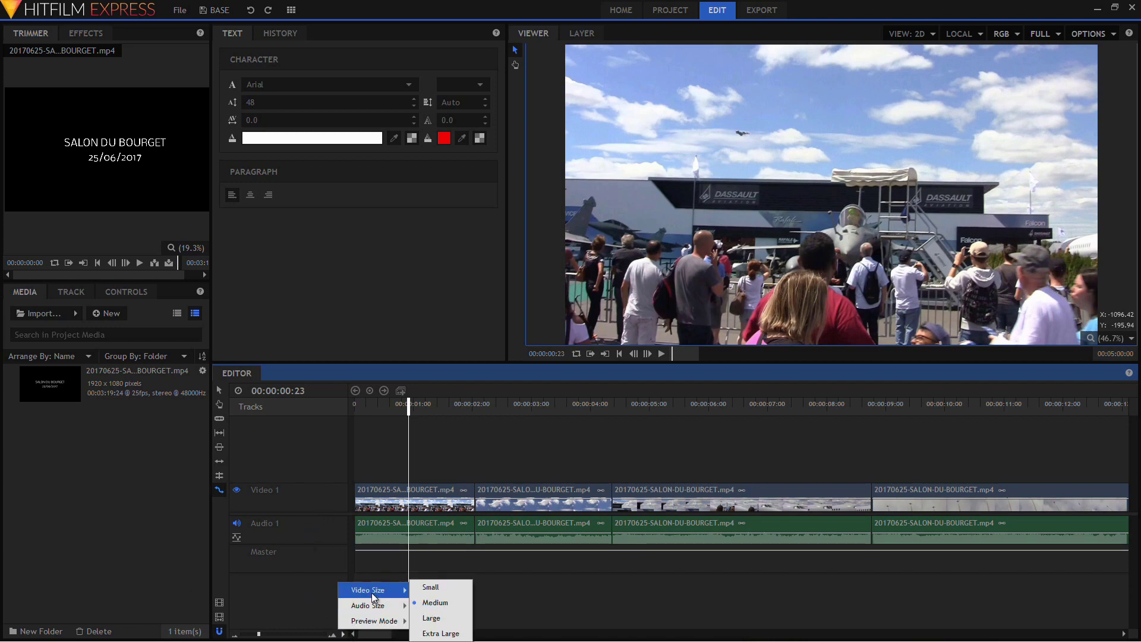
pyautogui.click(443, 589)
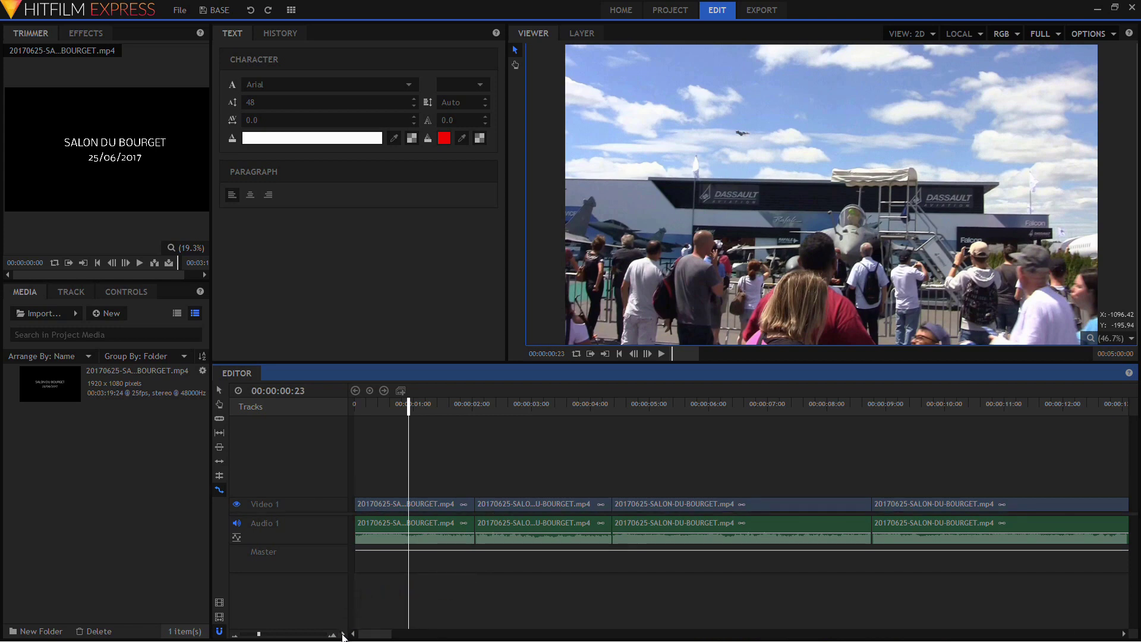
pyautogui.click(341, 634)
pyautogui.moveTo(382, 615)
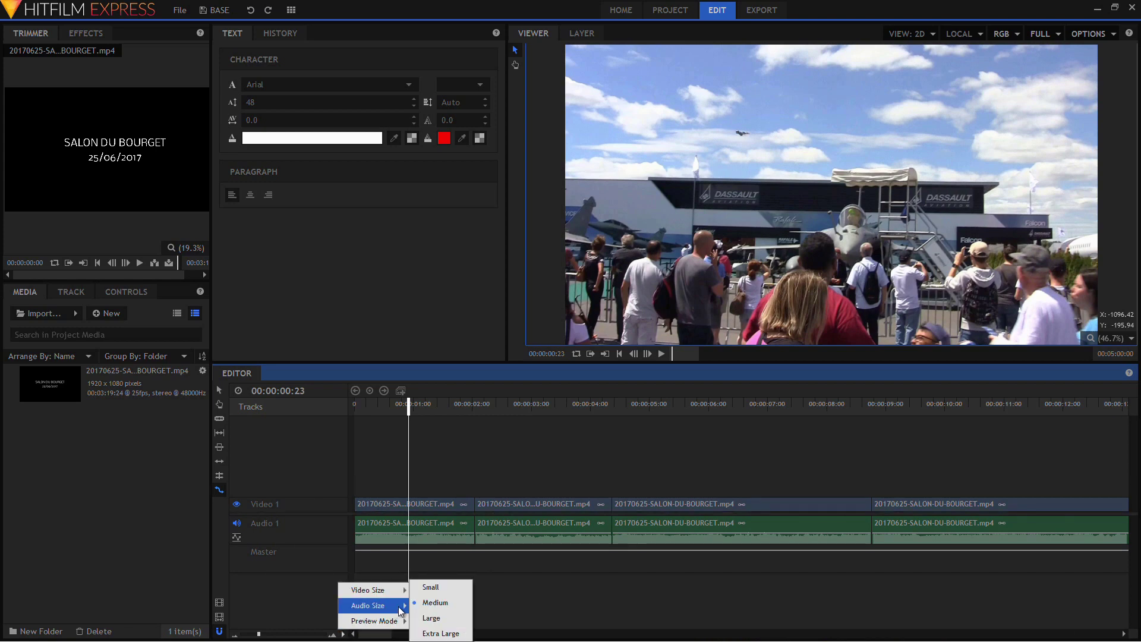
pyautogui.click(432, 589)
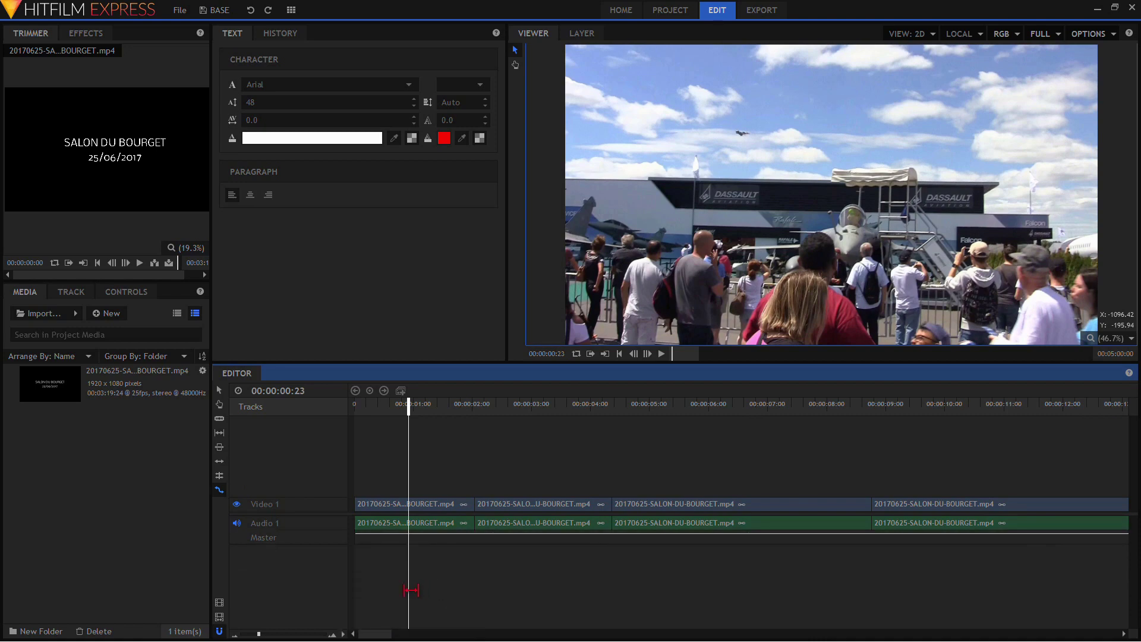
# Step: Set the timeline's video track size to Medium and its preview mode to Start/End
pyautogui.click(343, 634)
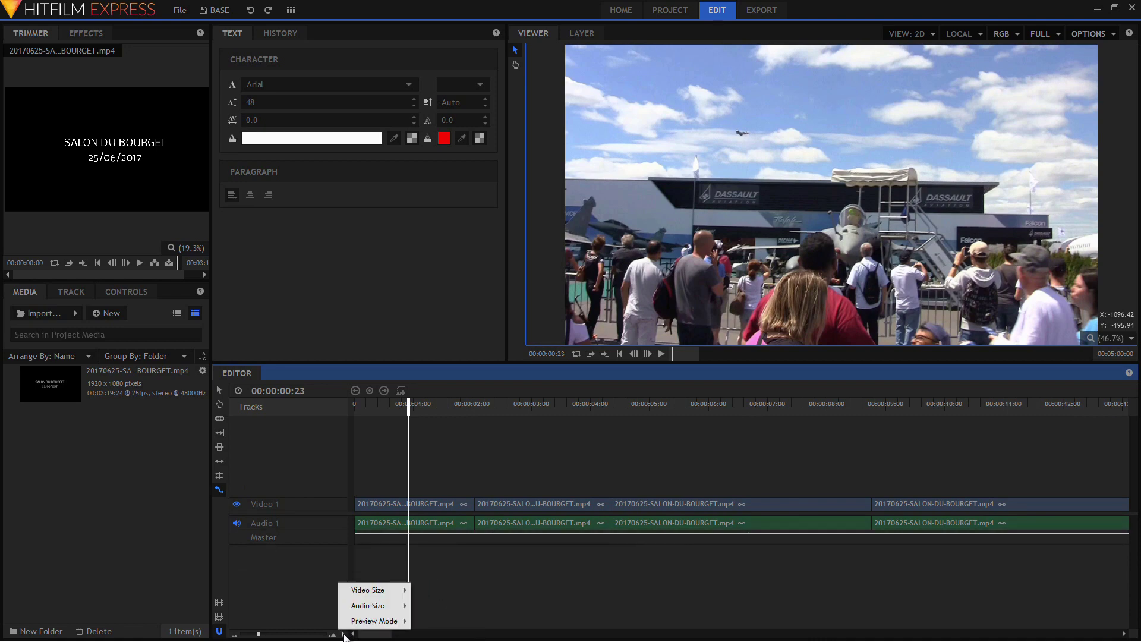
pyautogui.moveTo(374, 623)
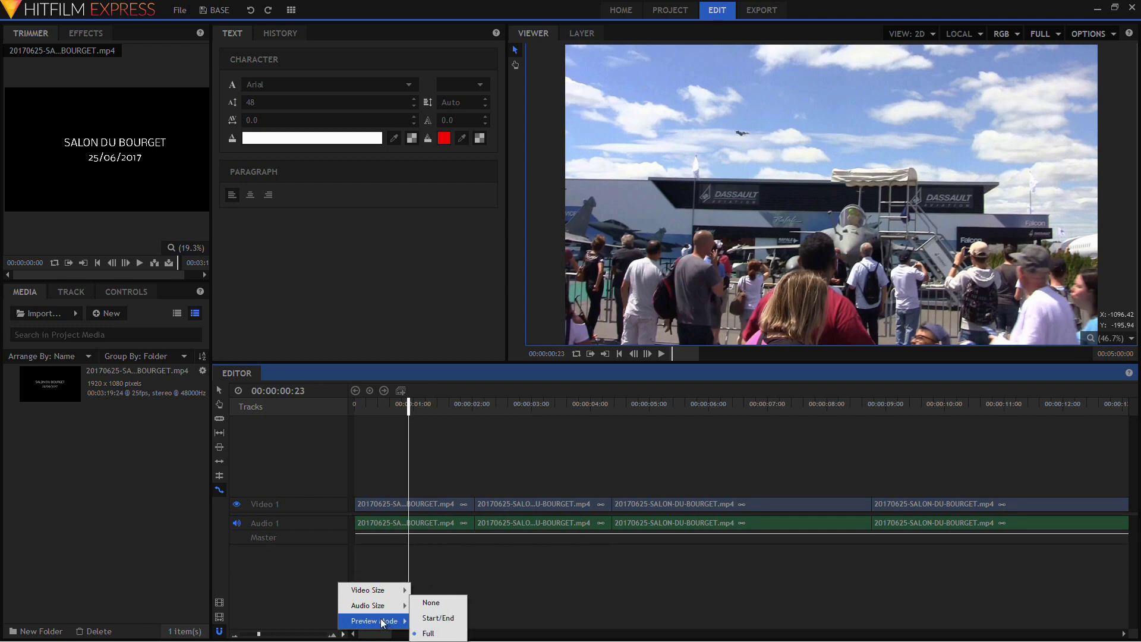
pyautogui.moveTo(383, 594)
pyautogui.click(425, 602)
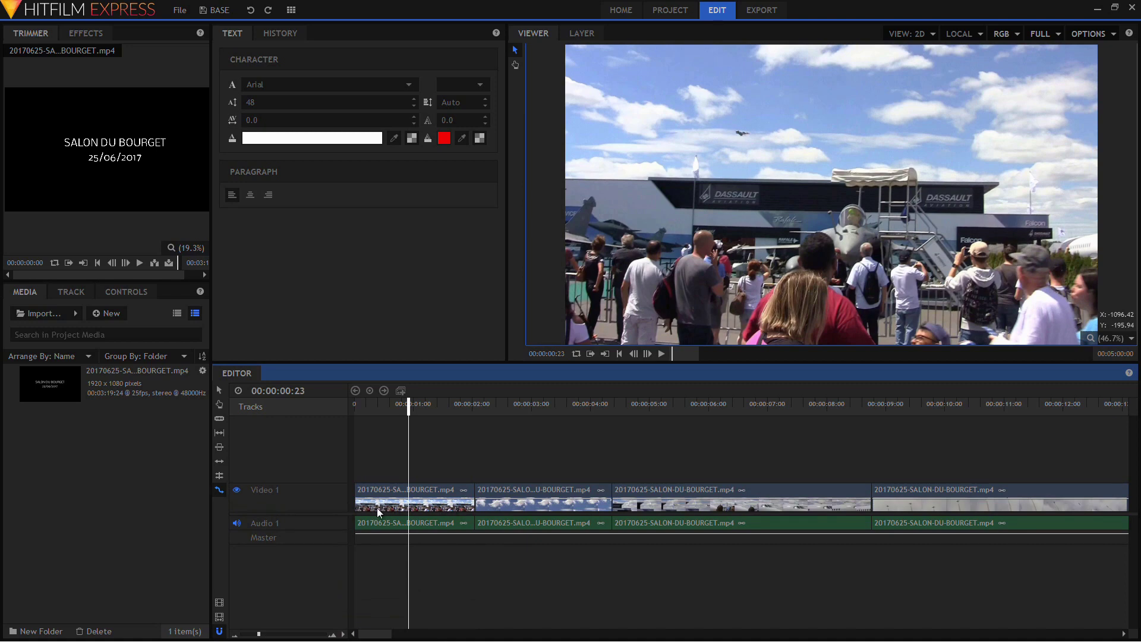
pyautogui.click(343, 634)
pyautogui.moveTo(369, 626)
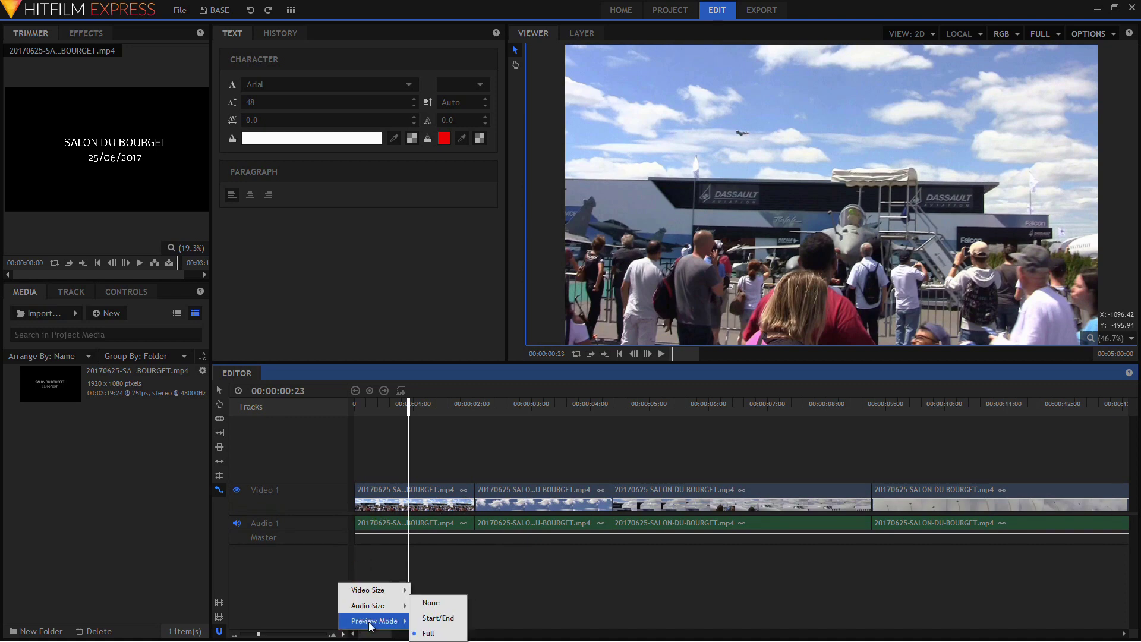
pyautogui.click(439, 618)
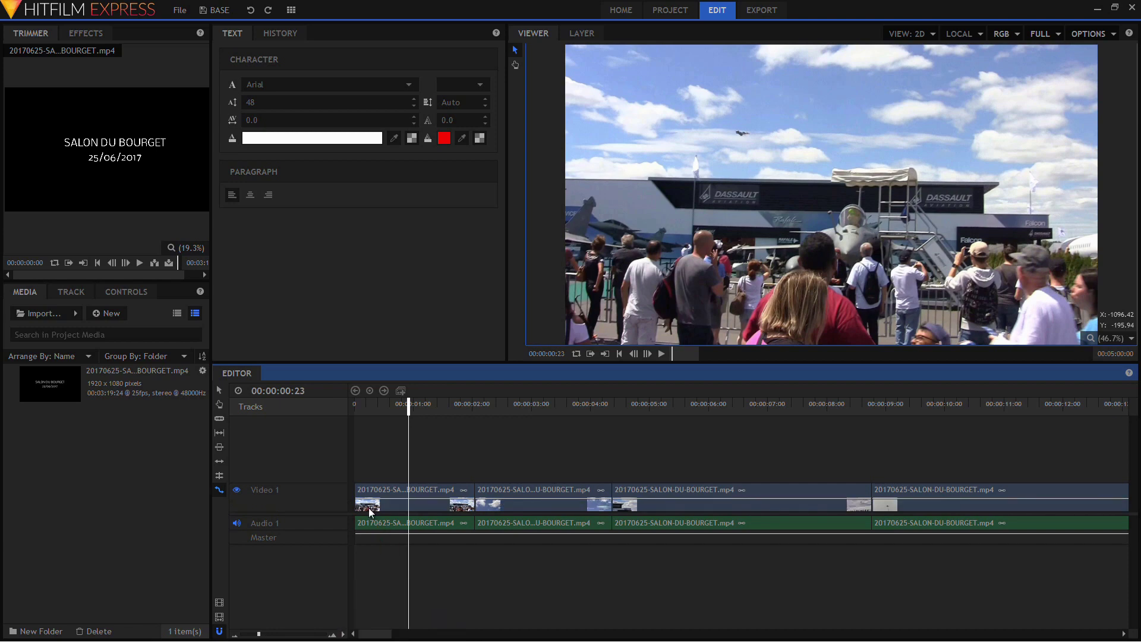
# Step: Set the timeline's preview mode to None and the video track size to Small
pyautogui.click(345, 635)
pyautogui.moveTo(387, 622)
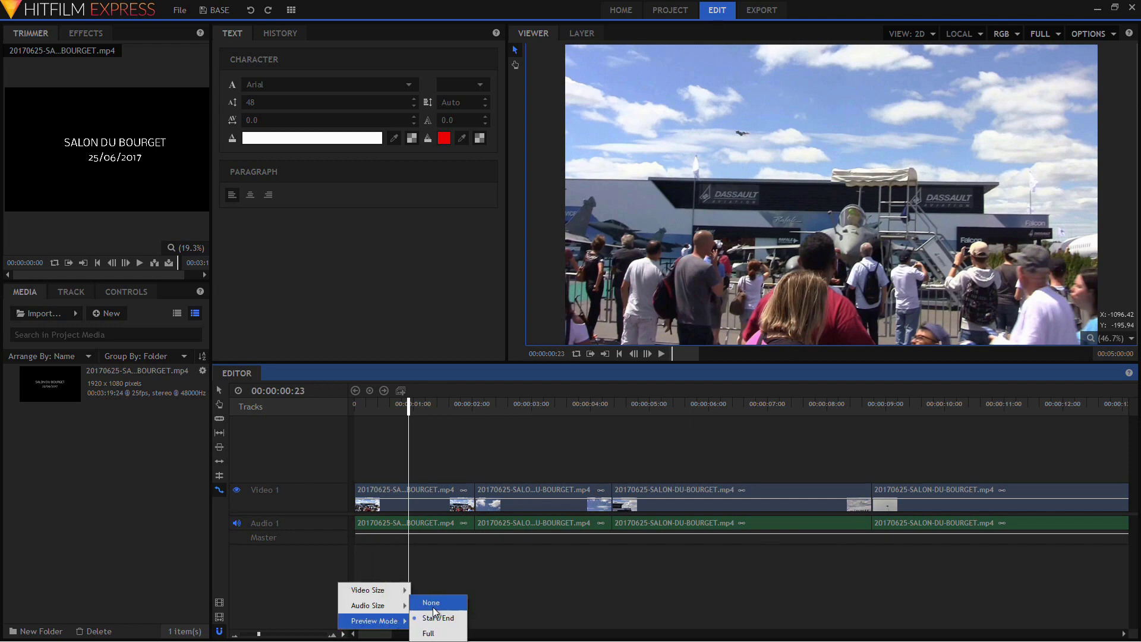
pyautogui.click(429, 602)
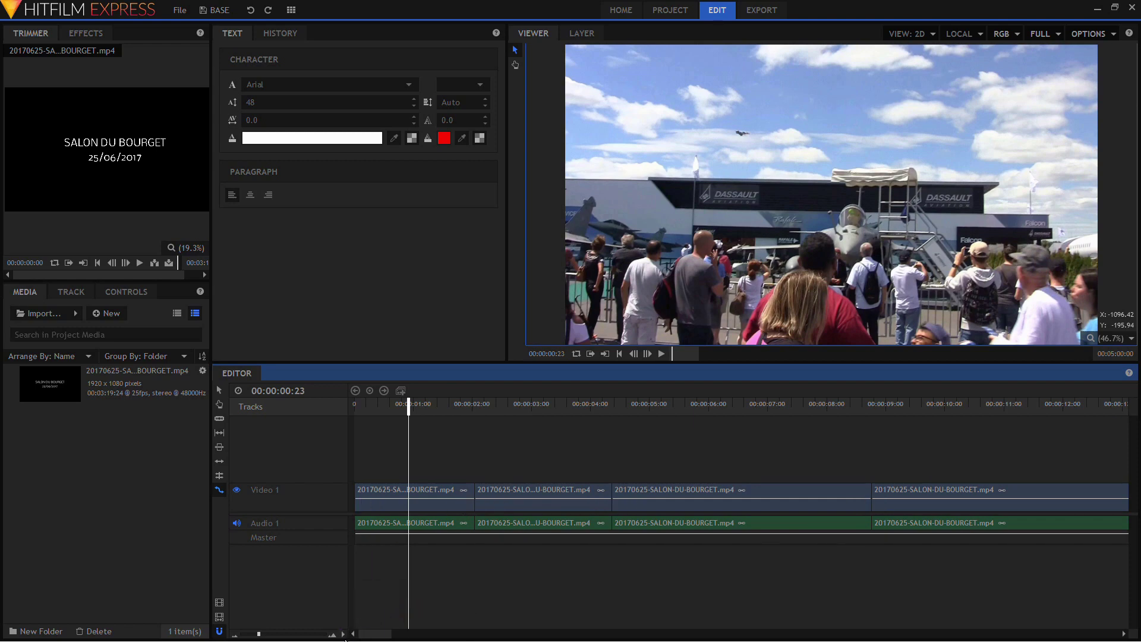
pyautogui.click(344, 635)
pyautogui.moveTo(390, 591)
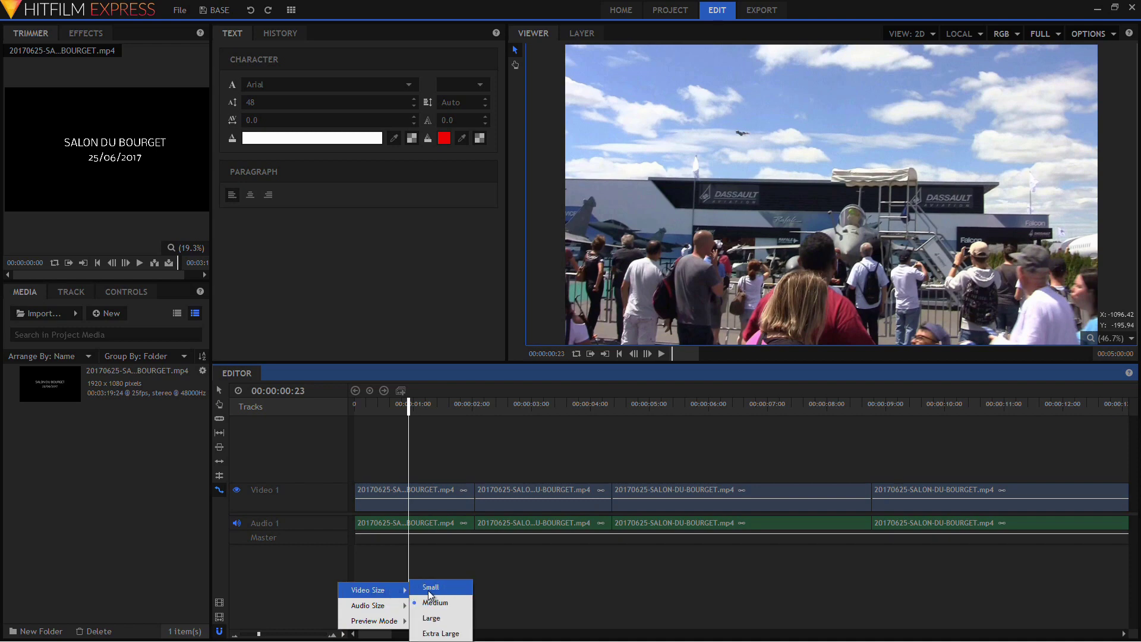
pyautogui.click(429, 590)
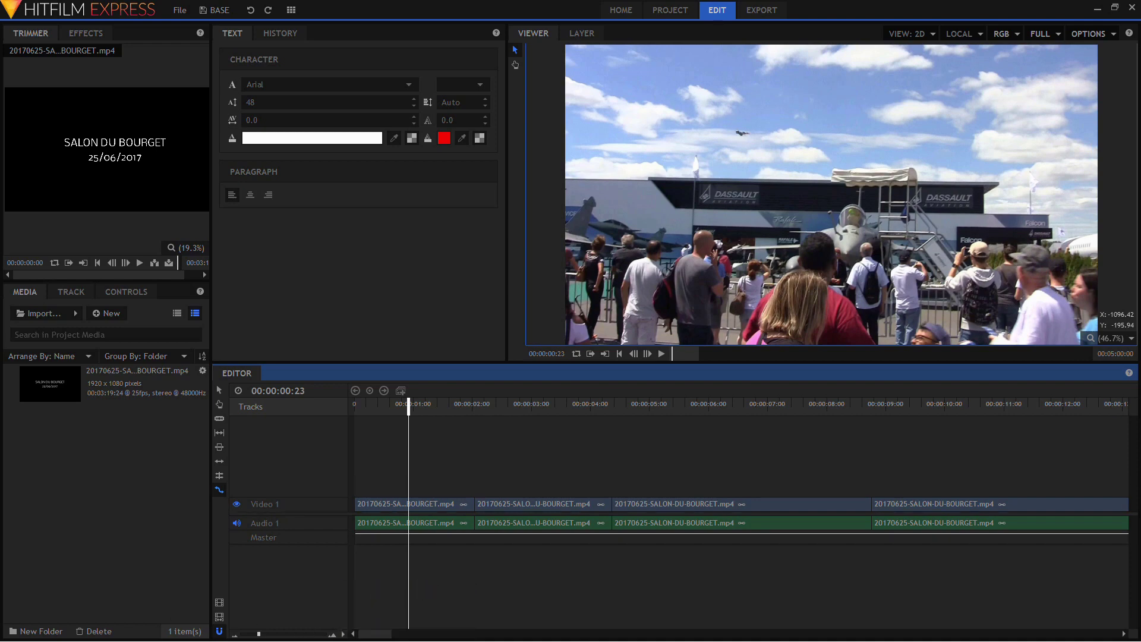
# Step: Unlink the first clip's video from its audio and select only the video part
pyautogui.click(389, 504)
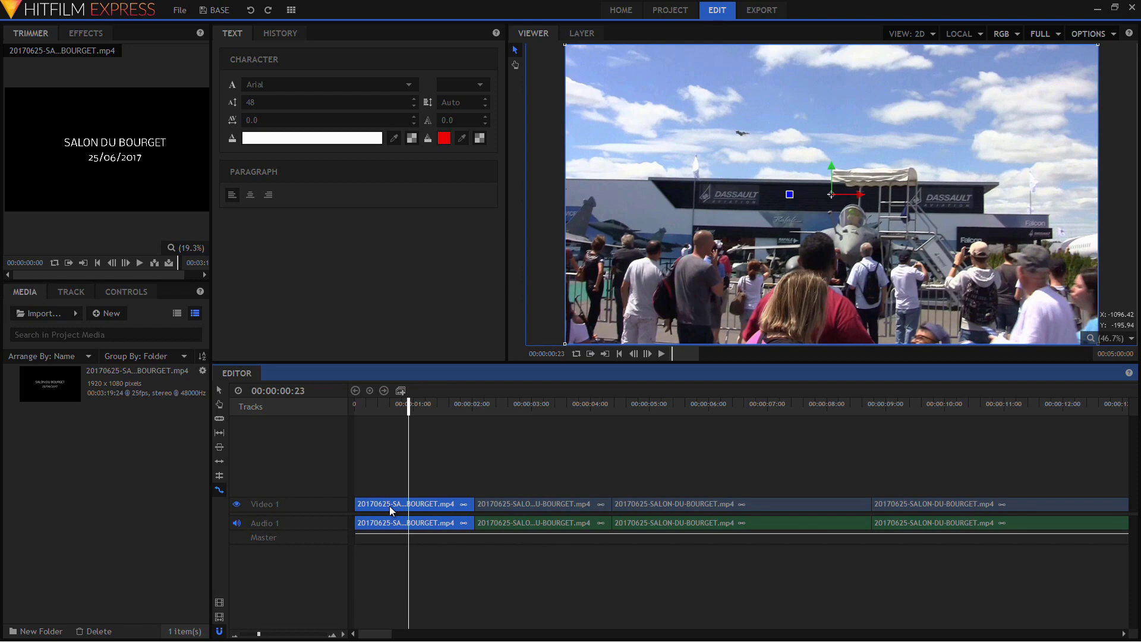
pyautogui.rightClick(390, 506)
pyautogui.click(430, 437)
pyautogui.click(219, 390)
pyautogui.click(385, 507)
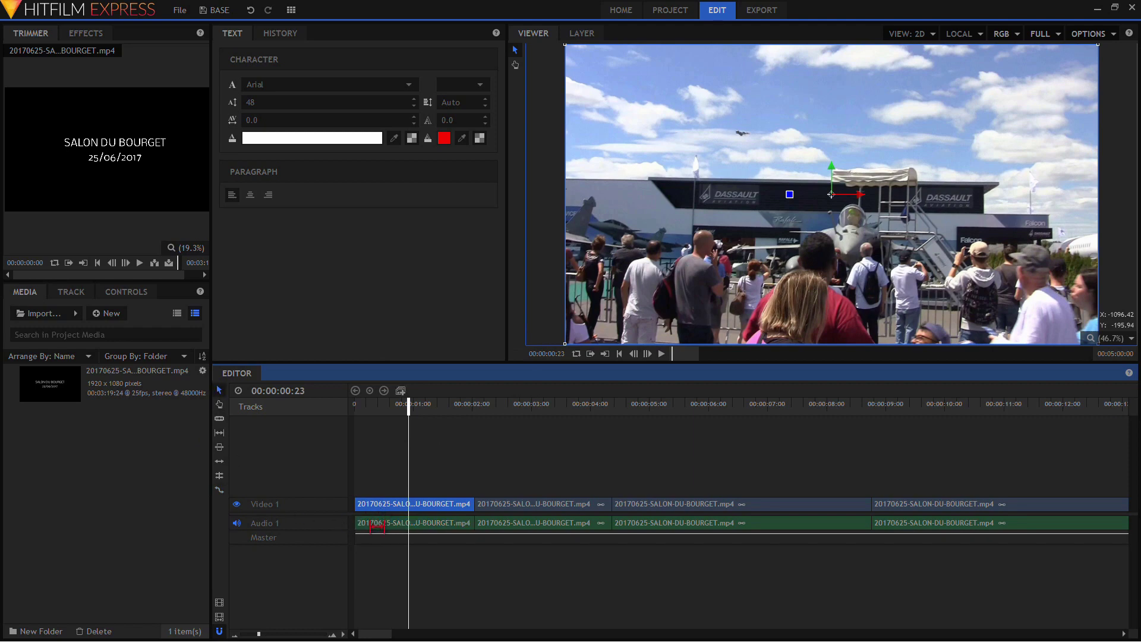
# Step: Delete only the unlinked audio part of the first clip, and undo the deletion and the unlinking
pyautogui.click(376, 523)
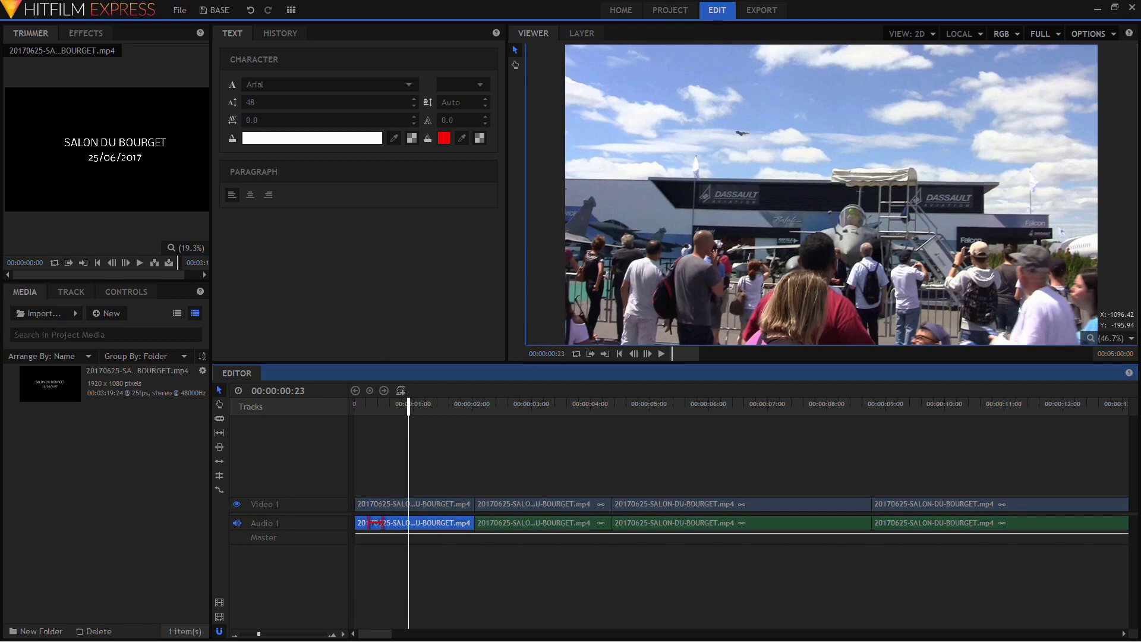
pyautogui.click(379, 506)
pyautogui.click(373, 524)
pyautogui.press('Delete')
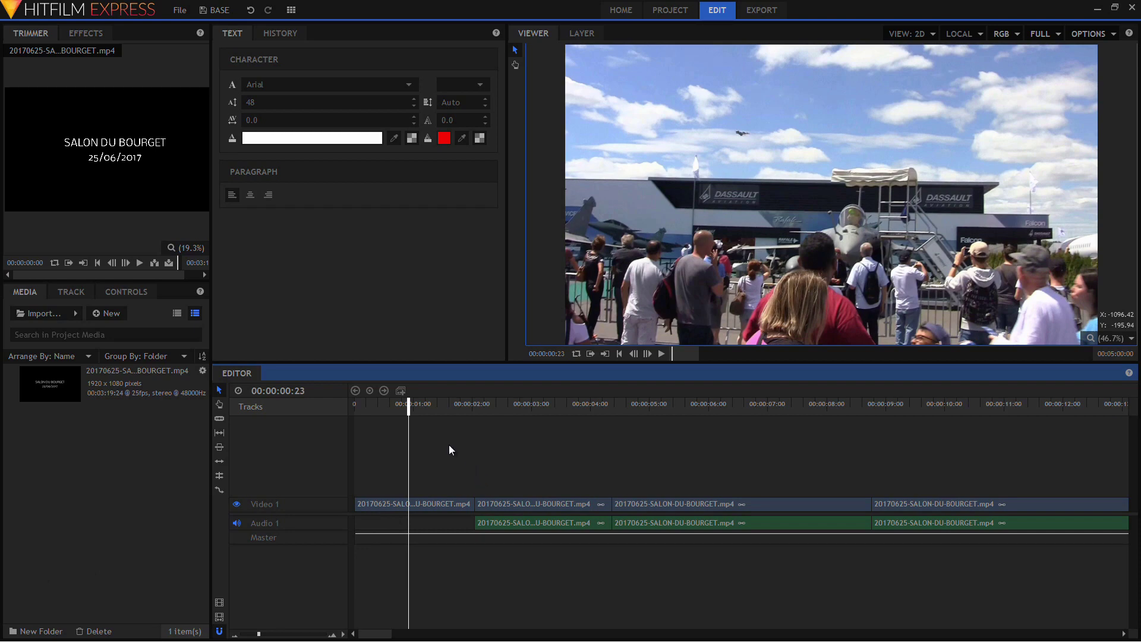
pyautogui.hotkey('ctrl', 'z')
# Step: Set the first timeline clip's speed to 50% and play the result
pyautogui.click(391, 506)
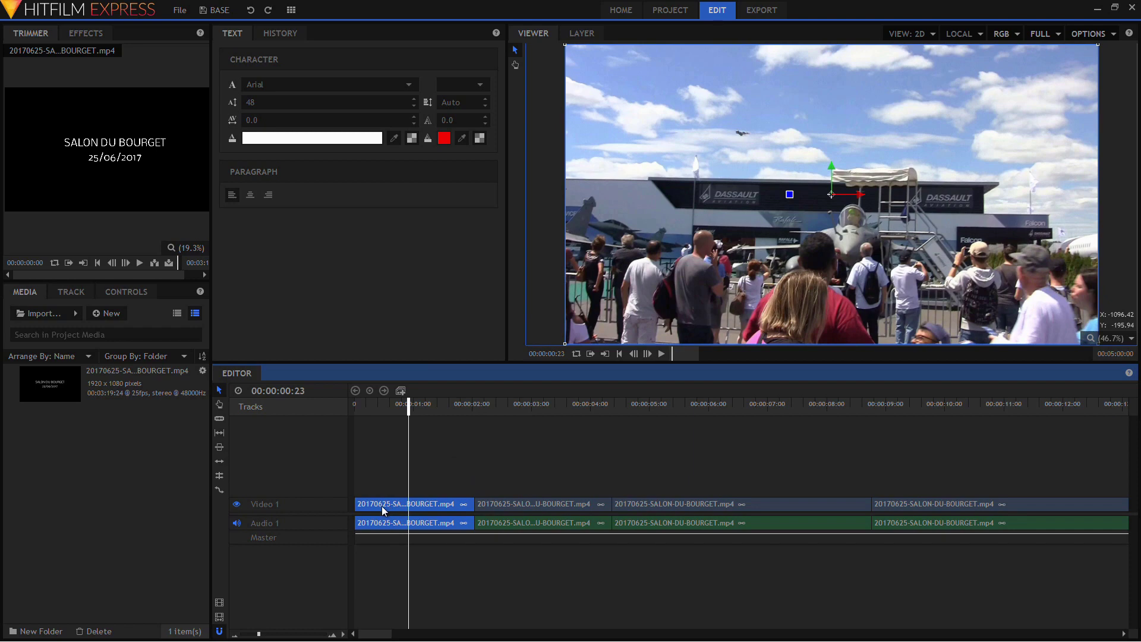
pyautogui.rightClick(382, 505)
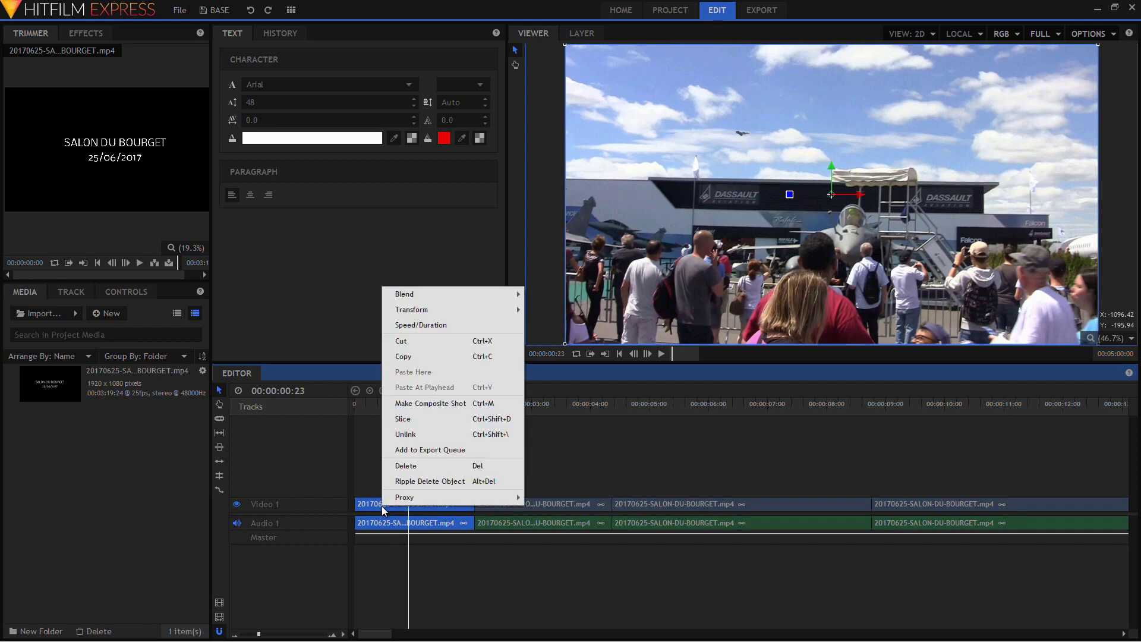
pyautogui.click(483, 328)
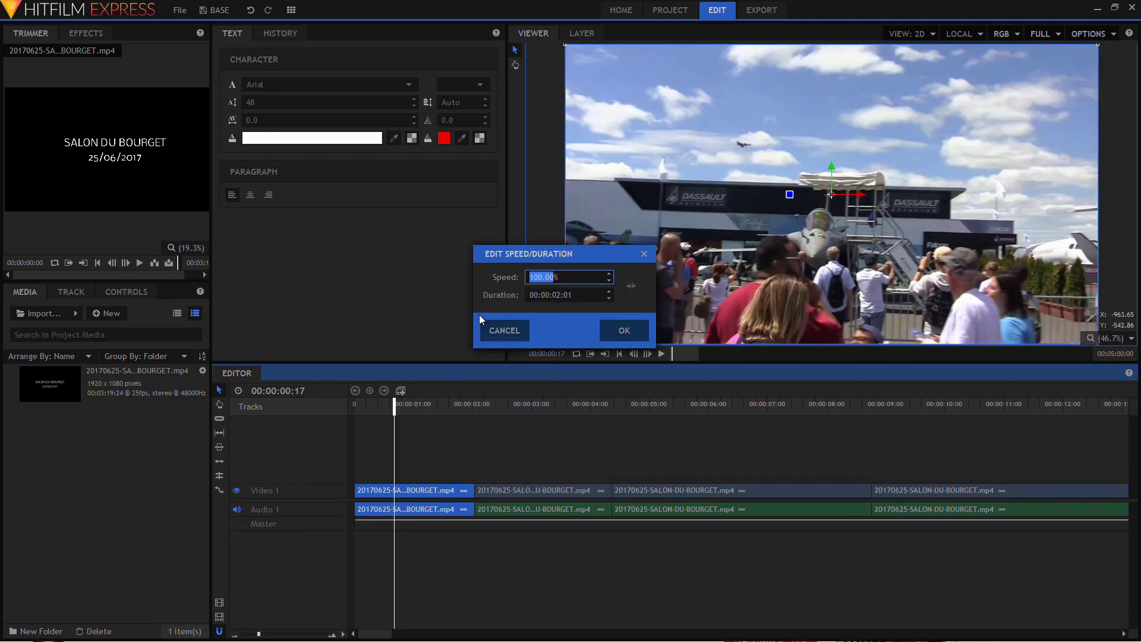
pyautogui.write('50')
pyautogui.press('Return')
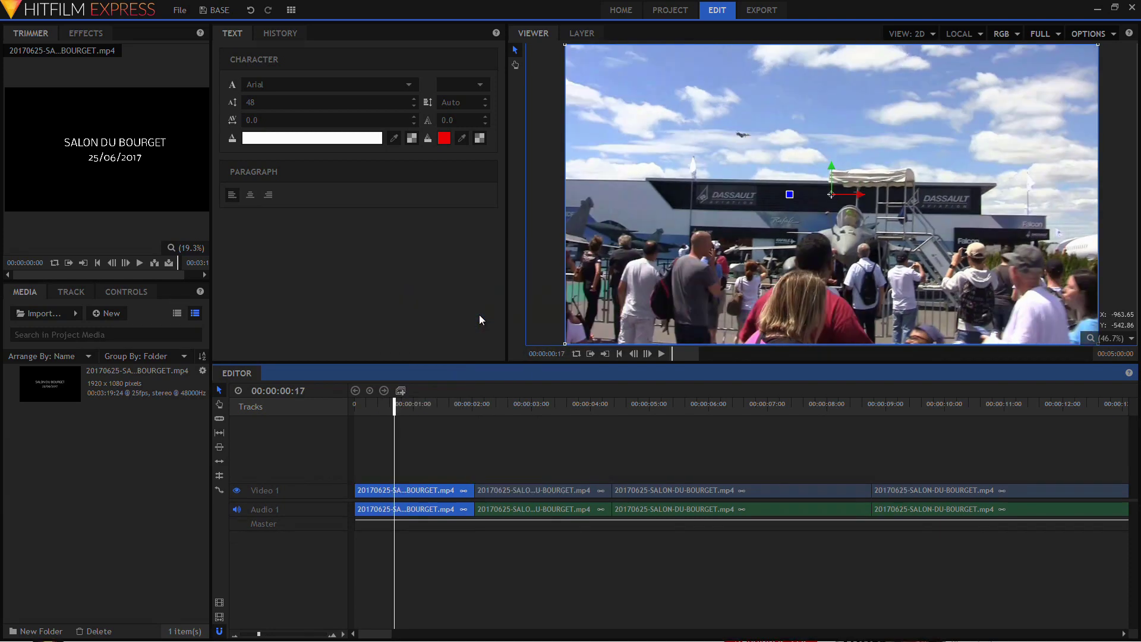
pyautogui.press('space')
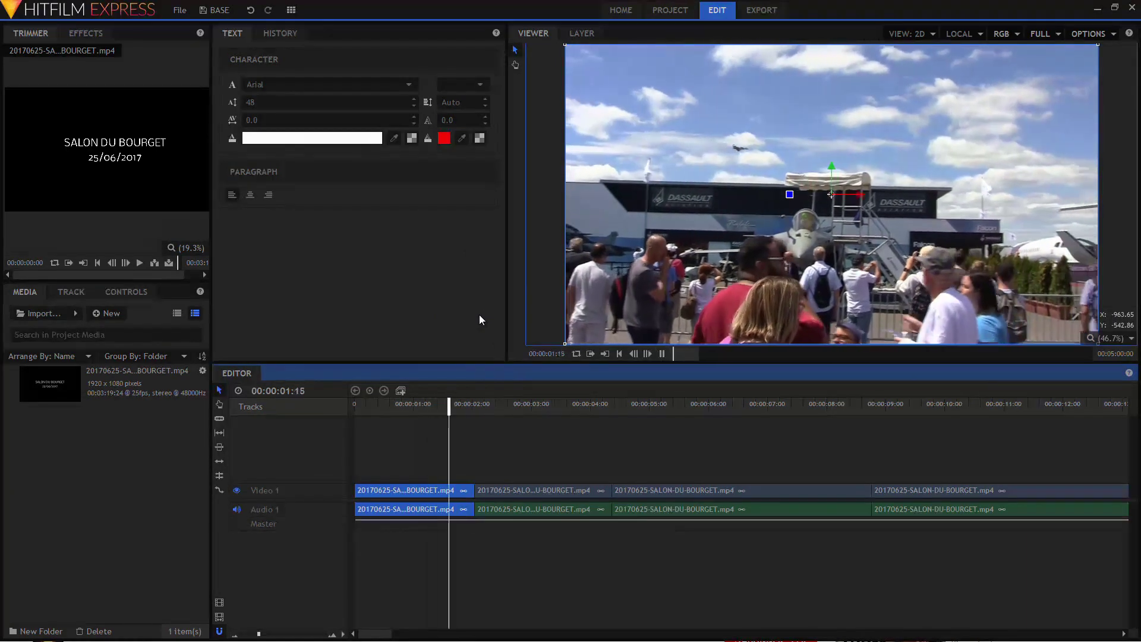
# Step: Insert a video track above Video 1 with its default name and place 20170625-SALON-DU-BOURGET.mp4 near its start
pyautogui.rightClick(291, 490)
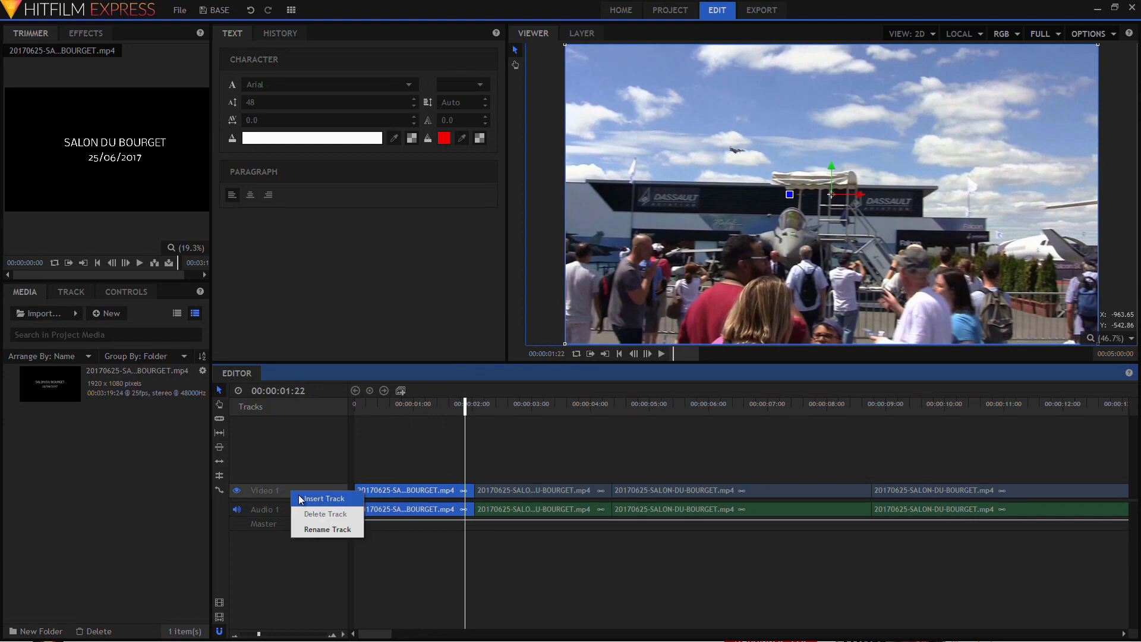
pyautogui.click(324, 499)
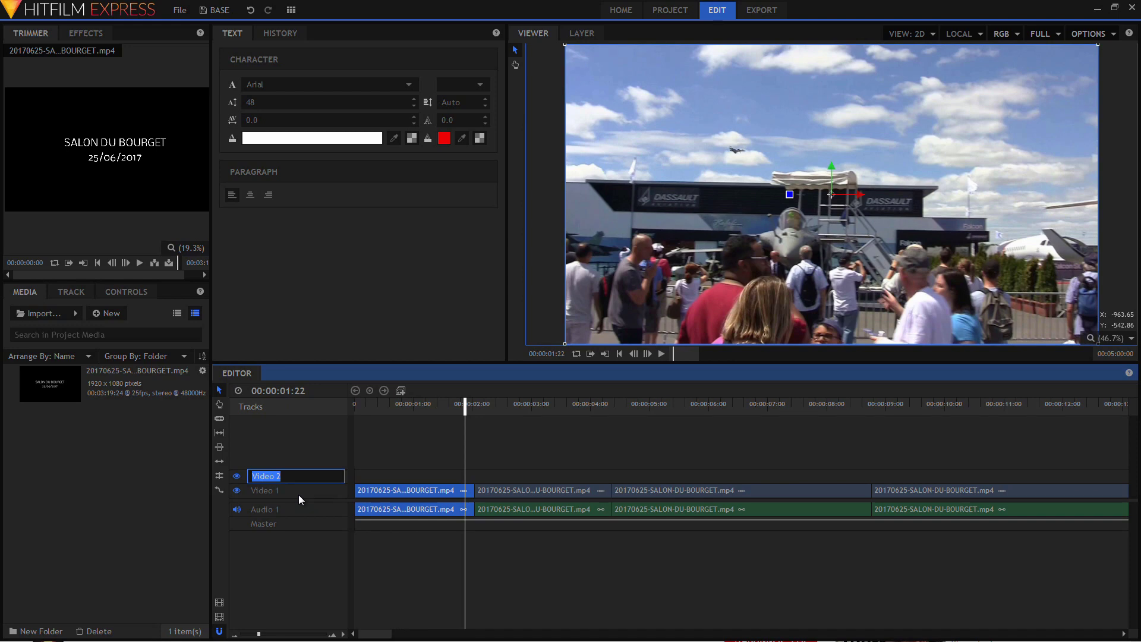
pyautogui.press('Return')
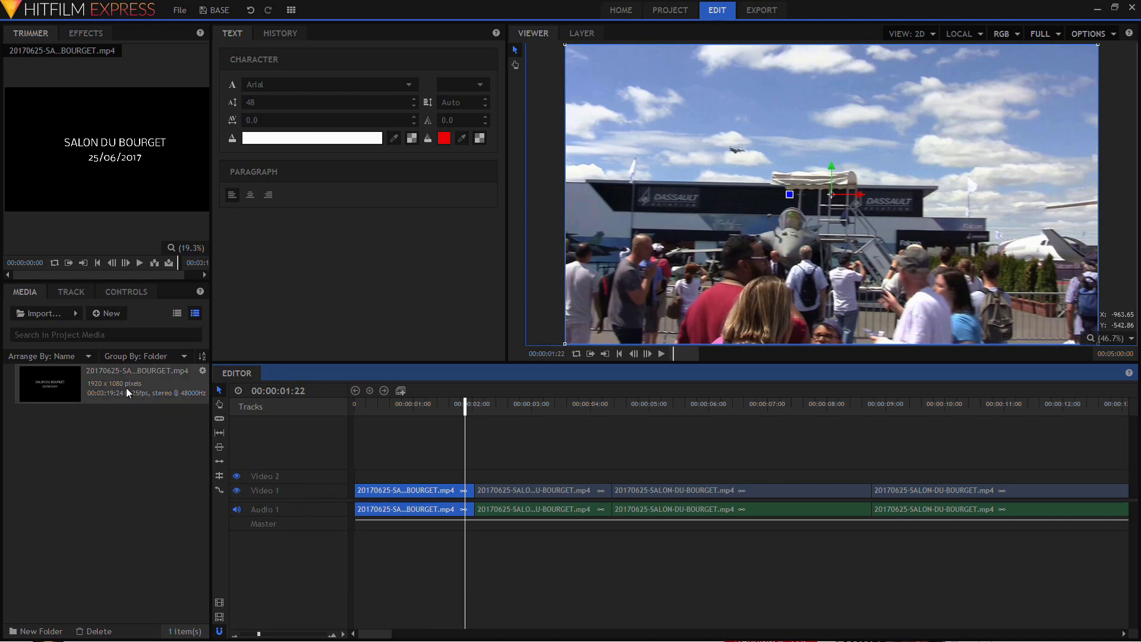
pyautogui.moveTo(159, 383); pyautogui.dragTo(369, 480)
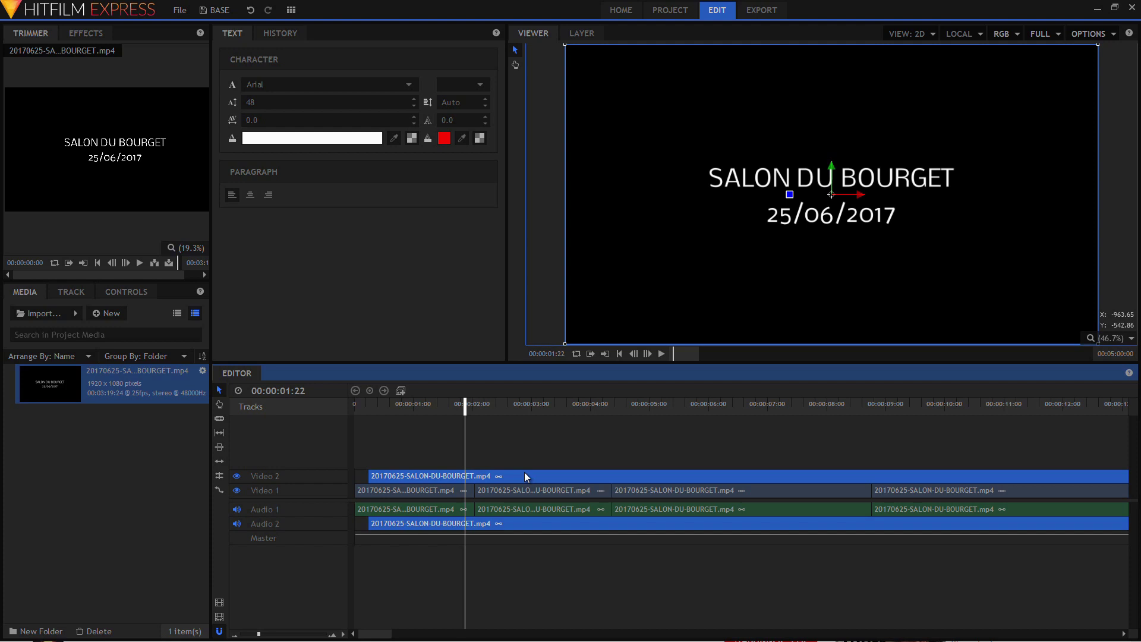
# Step: Insert another video track above Video 2, keeping the default name
pyautogui.rightClick(304, 480)
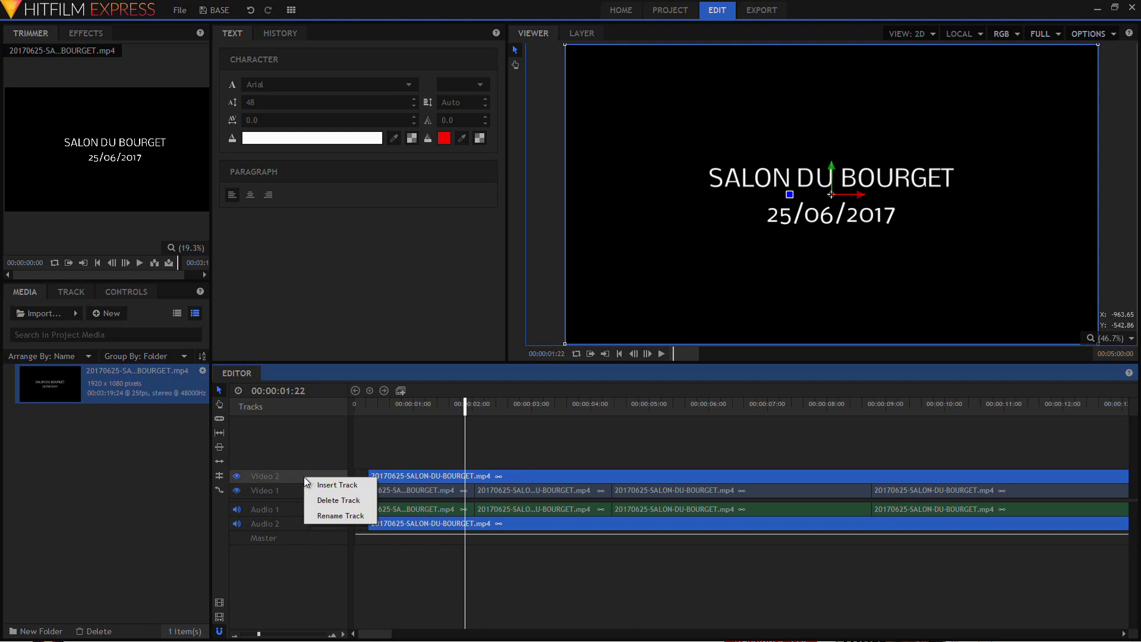
pyautogui.click(311, 480)
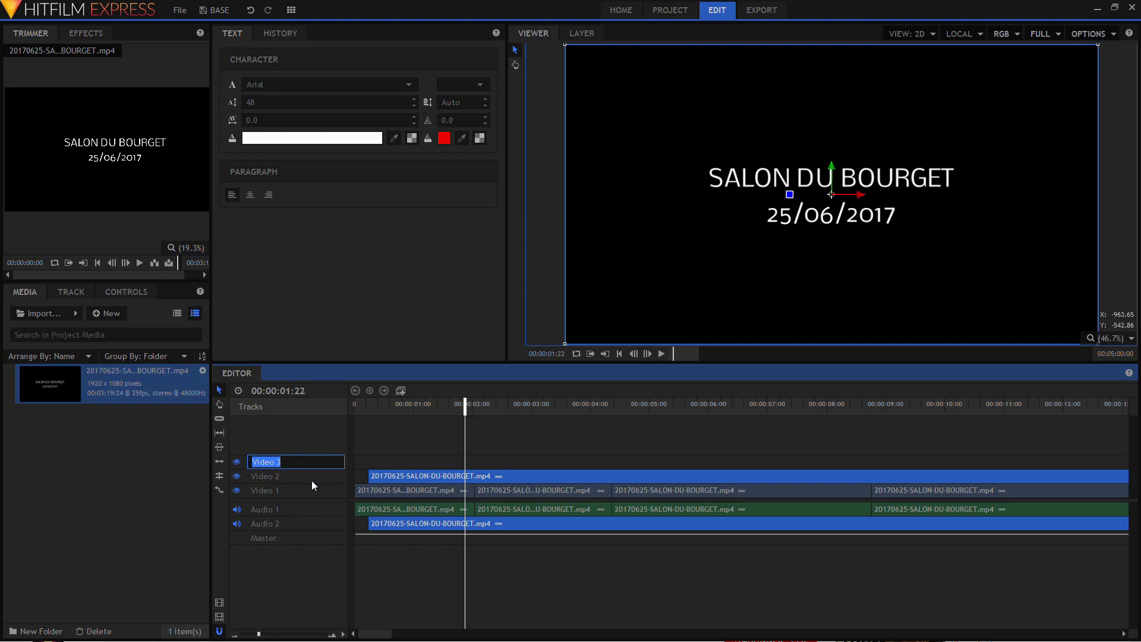
pyautogui.press('Return')
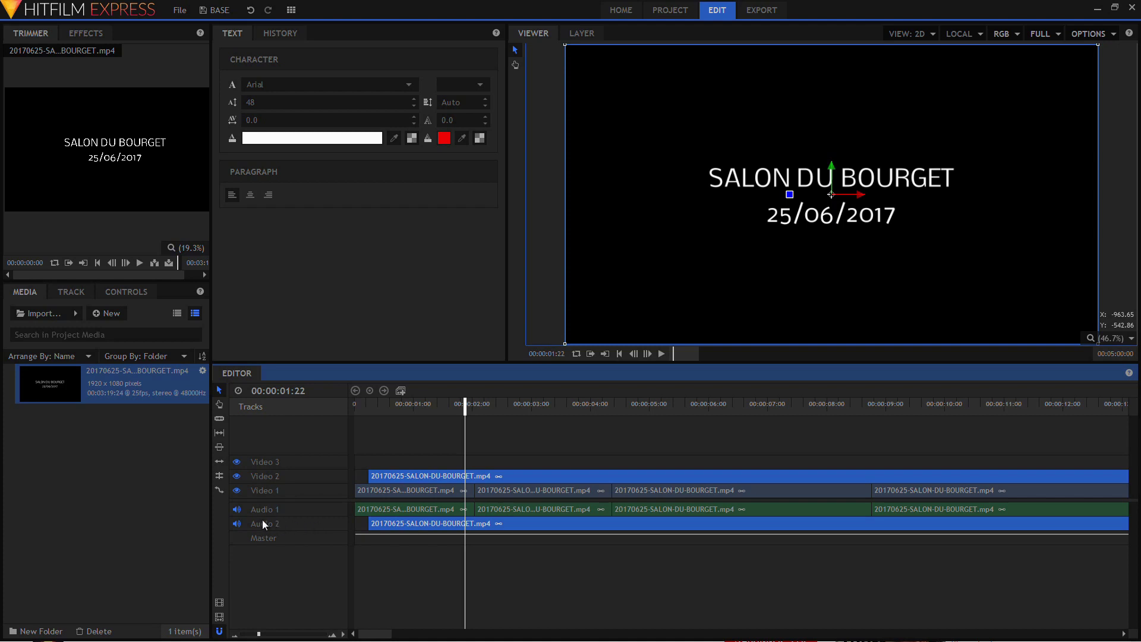
# Step: Hide the Video 2 track and show it again, and play the timeline in the Viewer
pyautogui.click(236, 476)
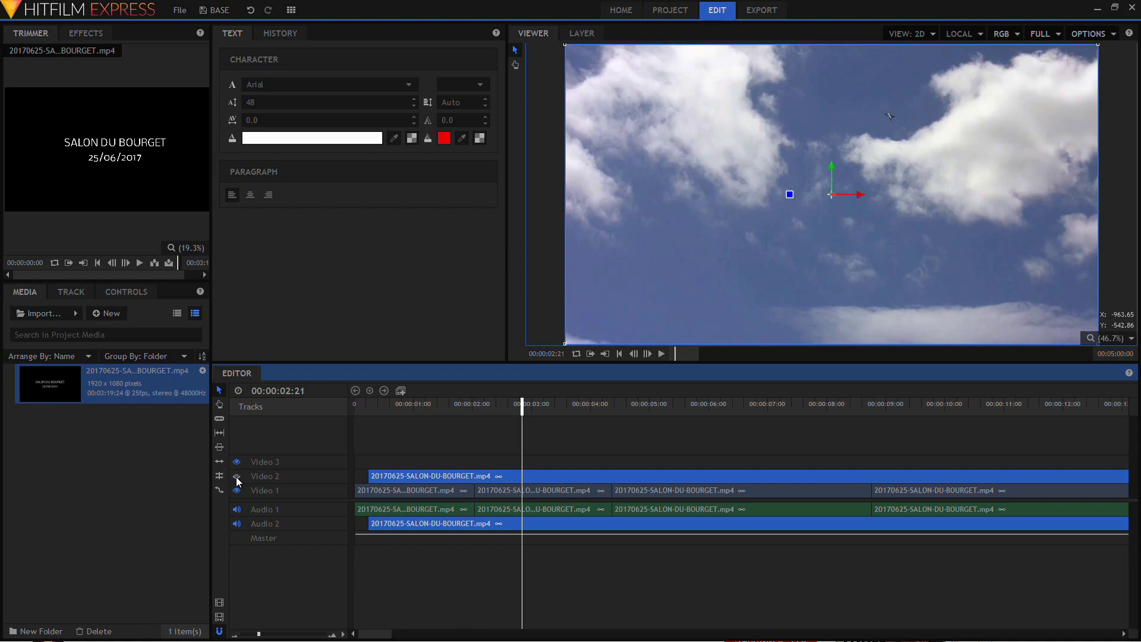
pyautogui.click(237, 476)
pyautogui.click(662, 355)
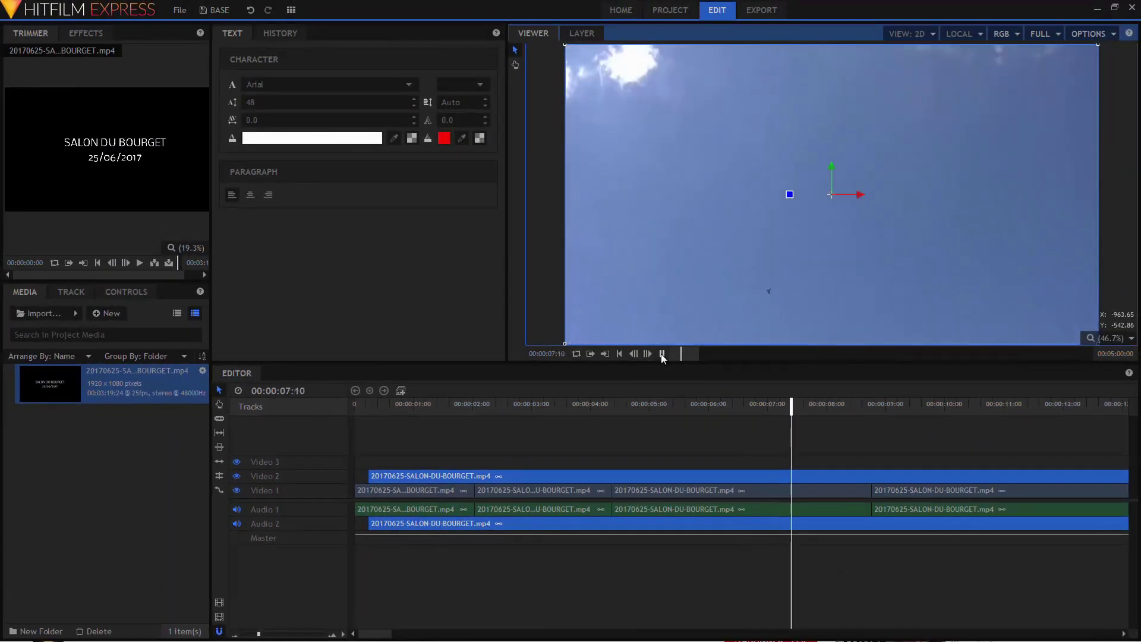
# Step: Try the Viewer zoom at 50% and 25%, and return it to Scale to Fit
pyautogui.click(1094, 325)
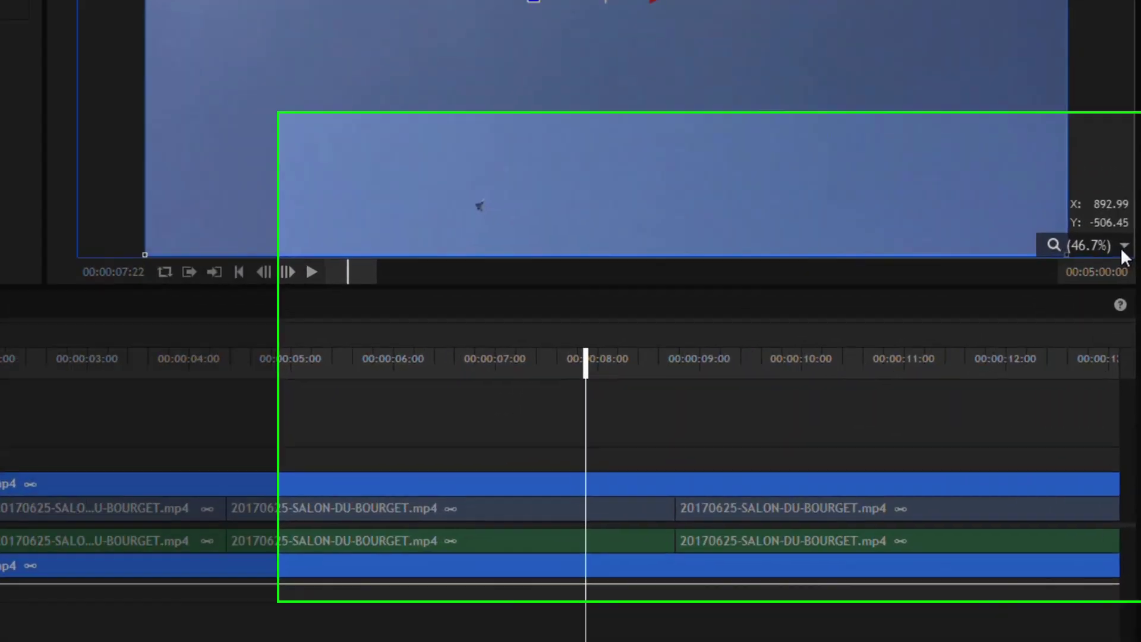
pyautogui.click(1122, 340)
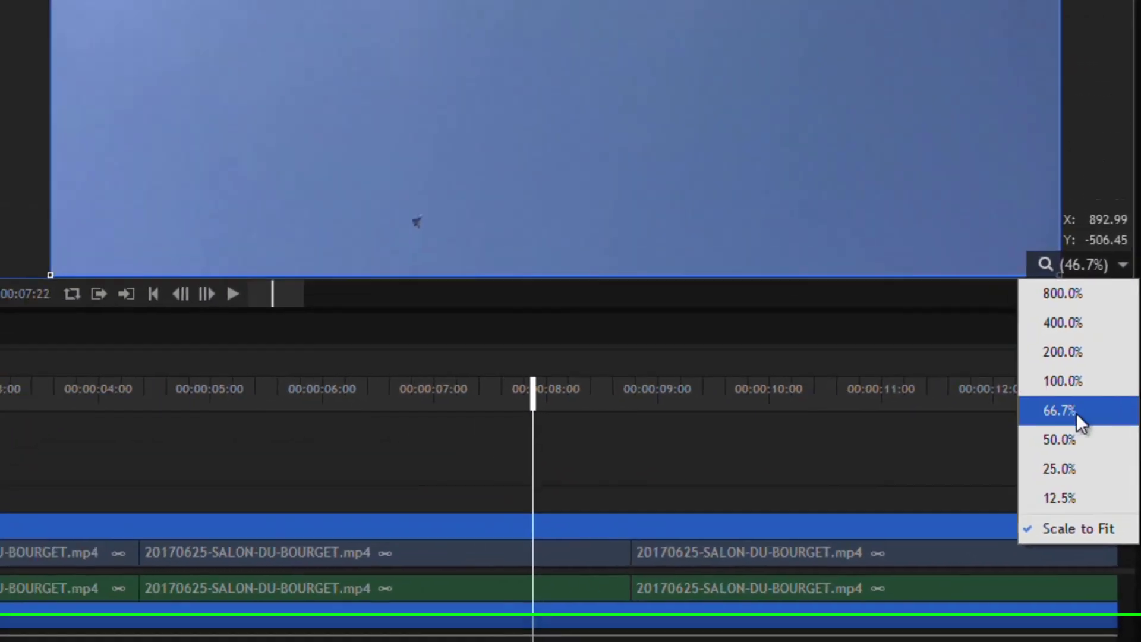
pyautogui.click(1043, 385)
pyautogui.click(1129, 416)
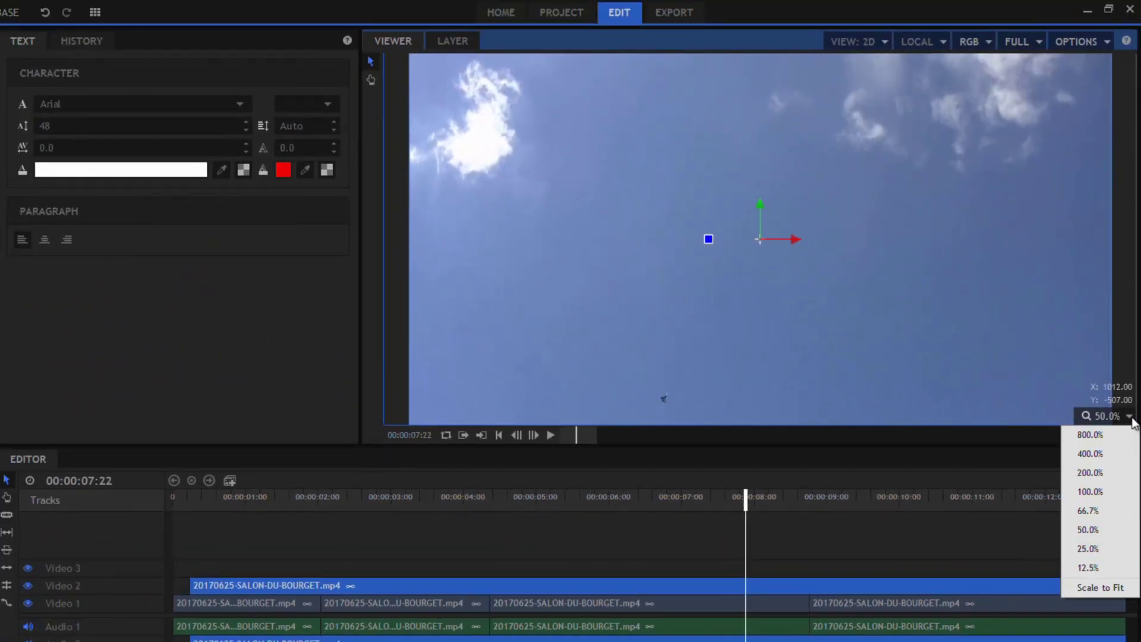
pyautogui.click(1098, 547)
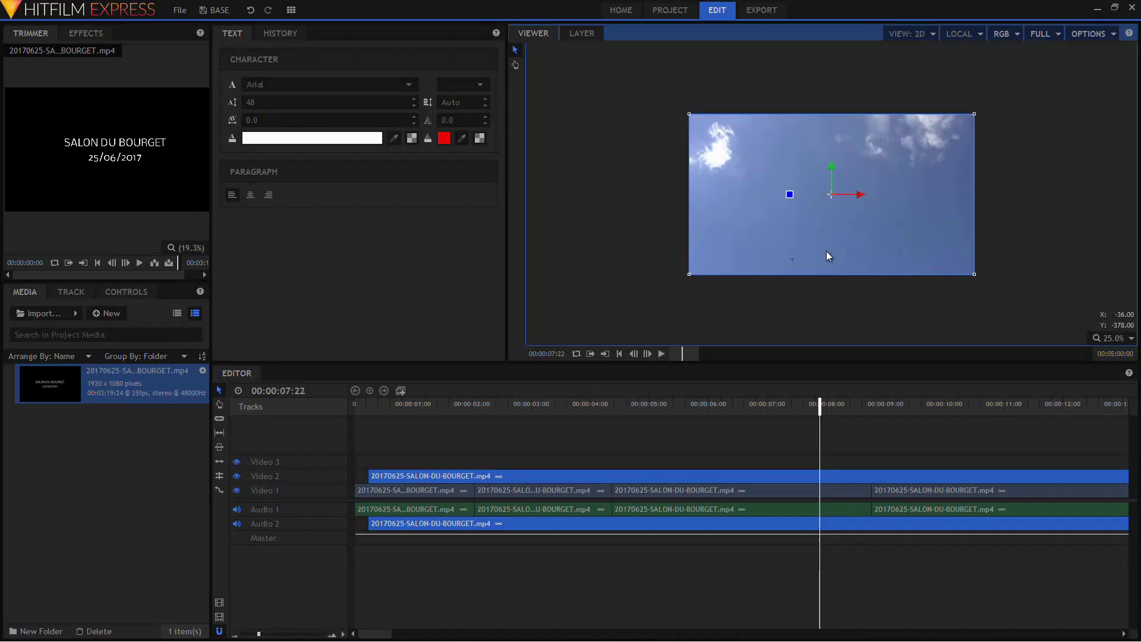
pyautogui.click(1131, 339)
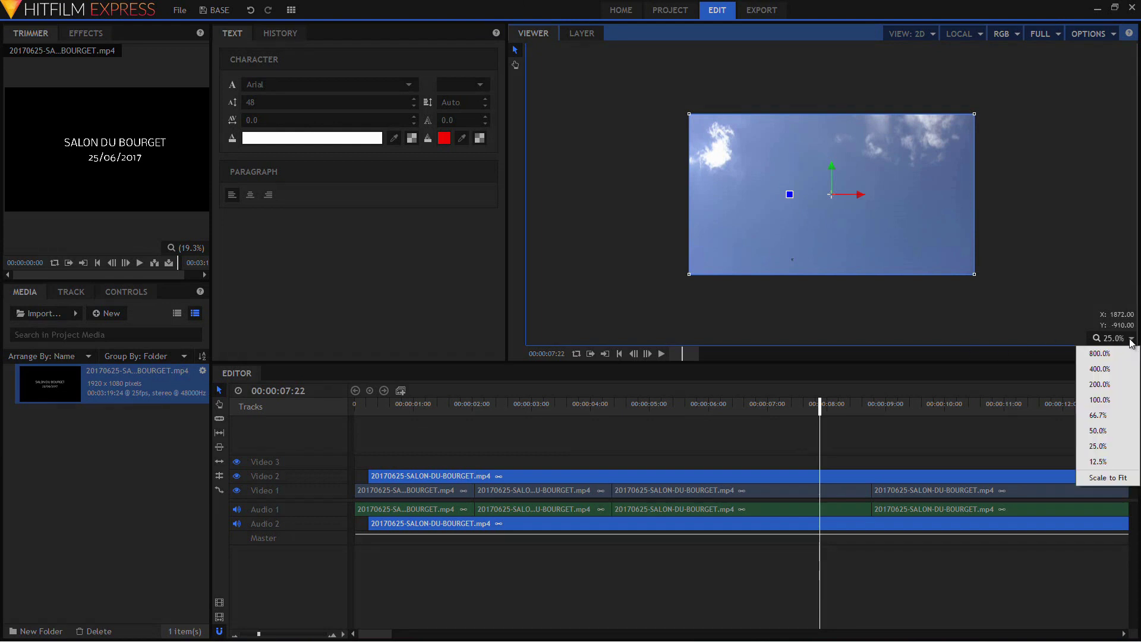
pyautogui.click(1110, 479)
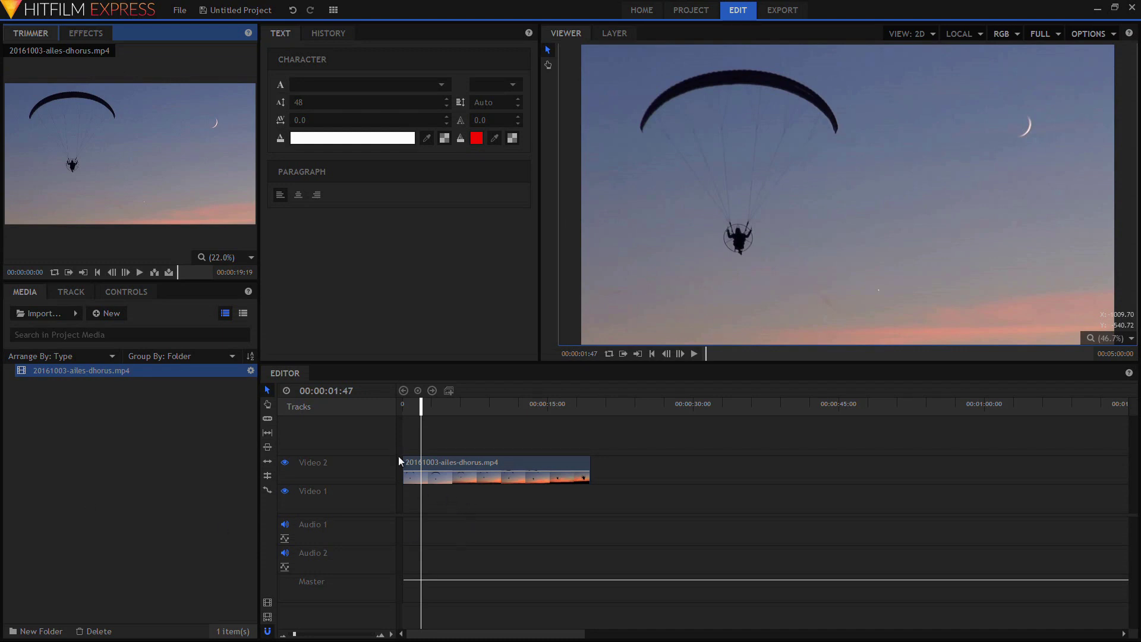
# Step: Search the effects for "blur" and apply the Blur effect to the 20161003-ailes-dhorus.mp4 clip on Video 2
pyautogui.click(85, 34)
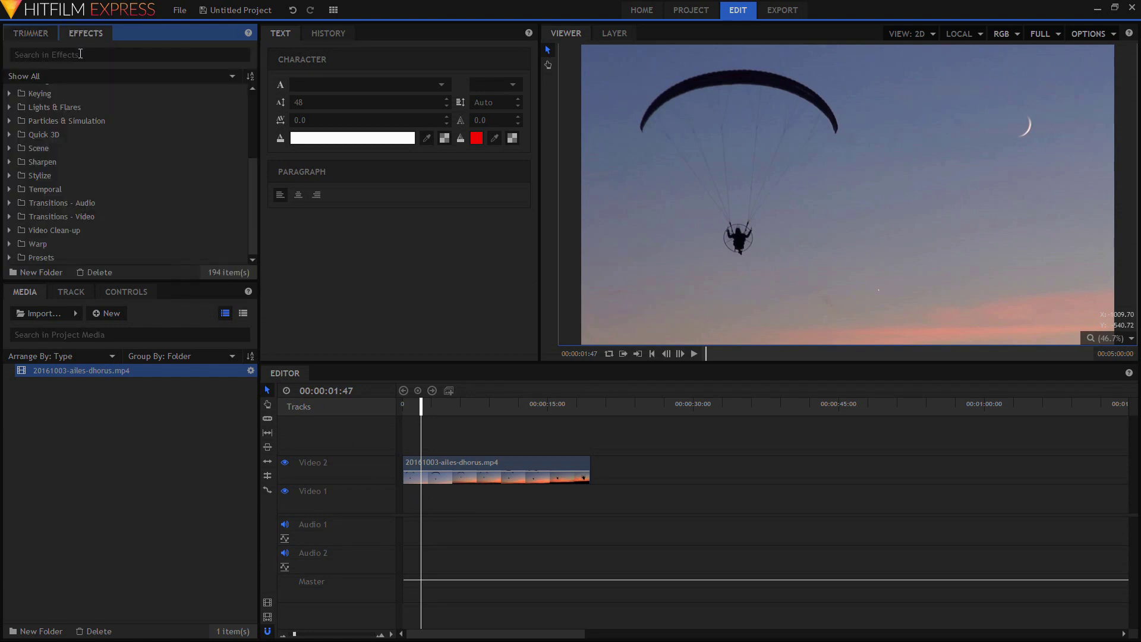
pyautogui.click(81, 54)
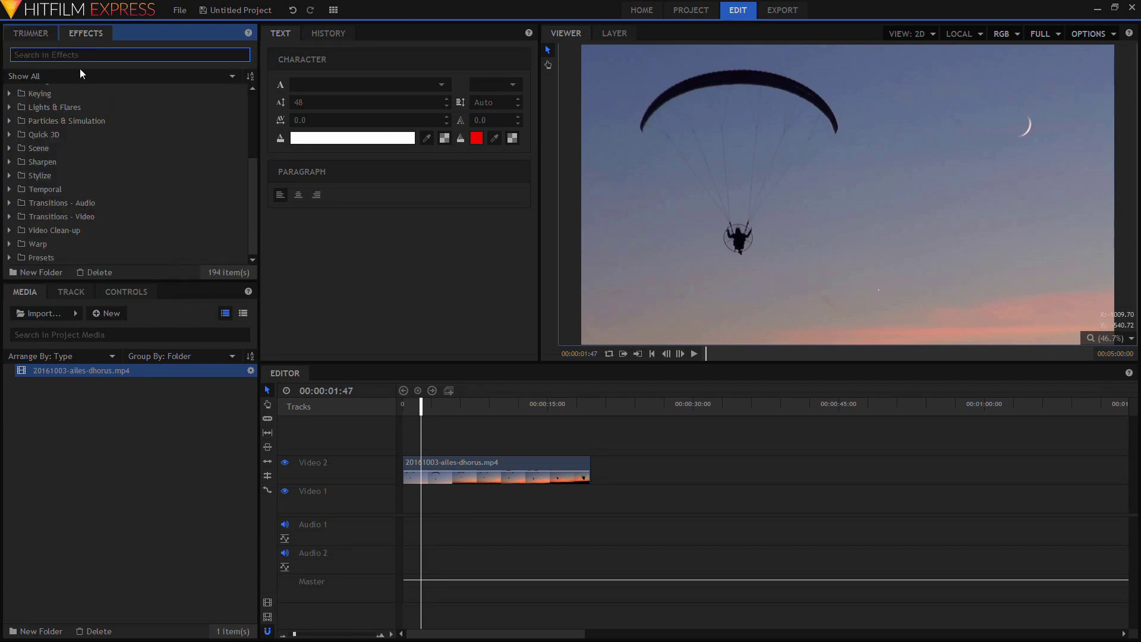
pyautogui.write('bl')
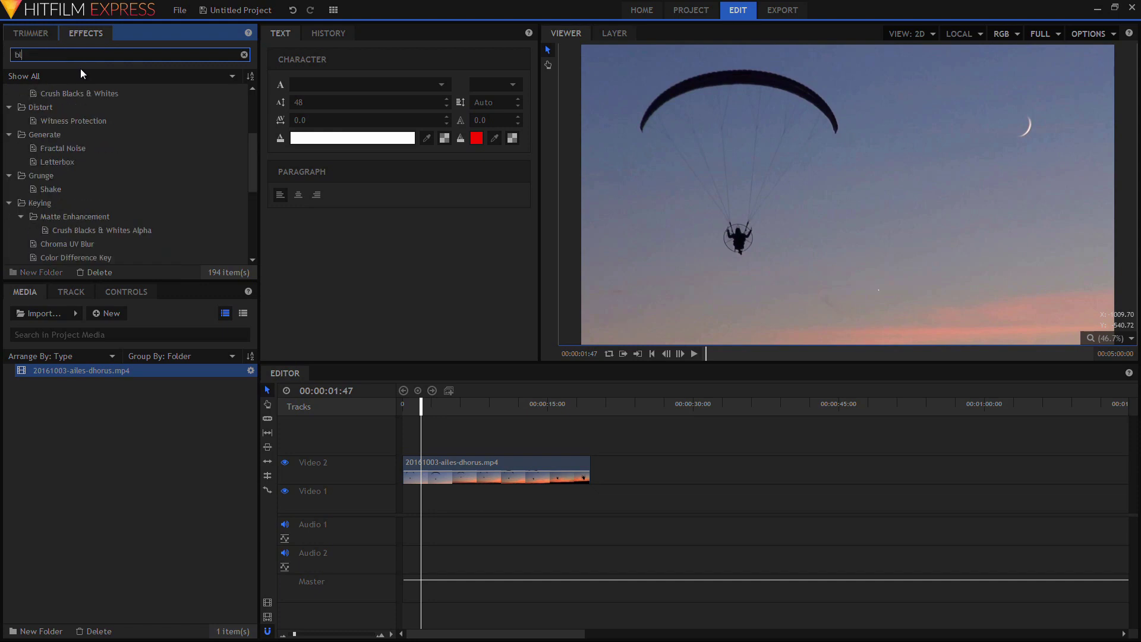
pyautogui.write('ur')
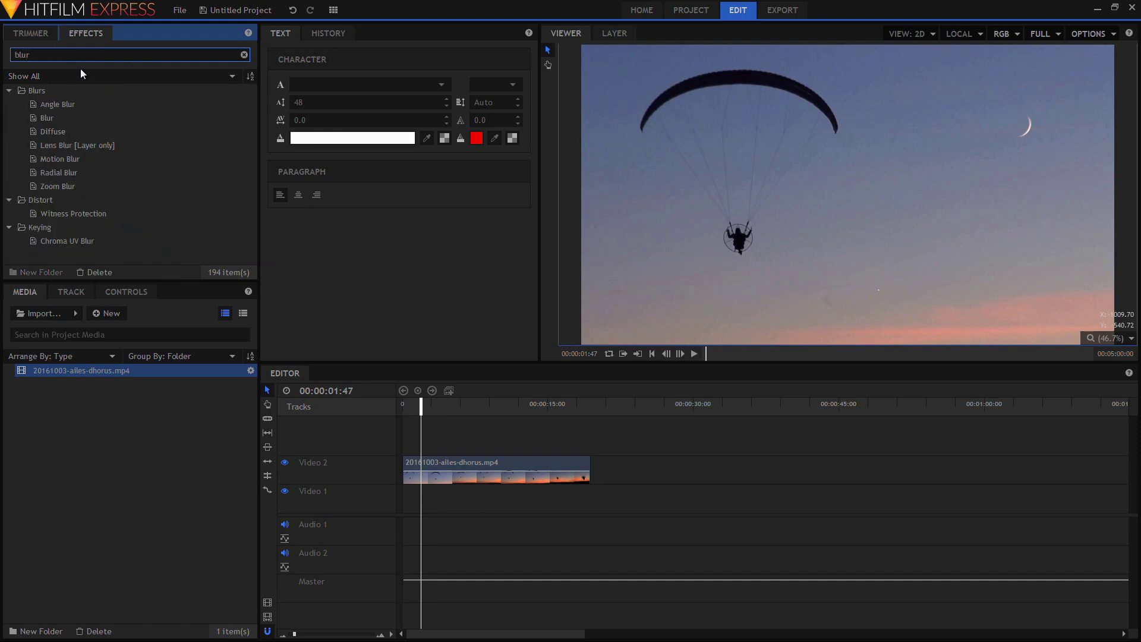
pyautogui.click(83, 117)
pyautogui.moveTo(116, 115); pyautogui.dragTo(461, 471)
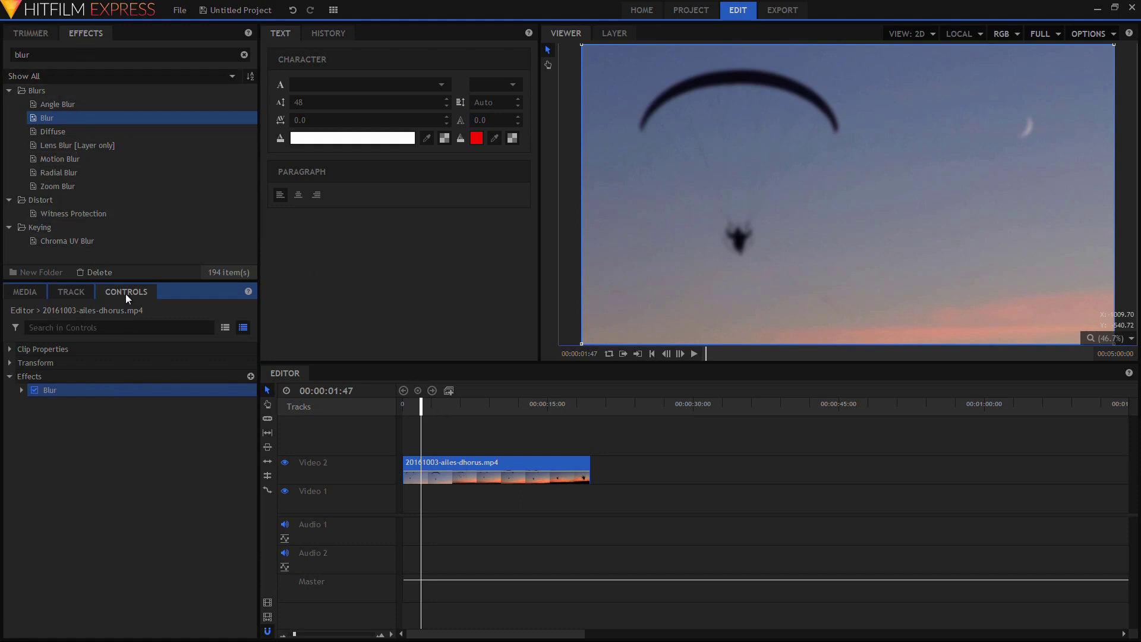
# Step: Expand the clip's Blur effect settings, select its Radius property and turn the effect off
pyautogui.click(22, 389)
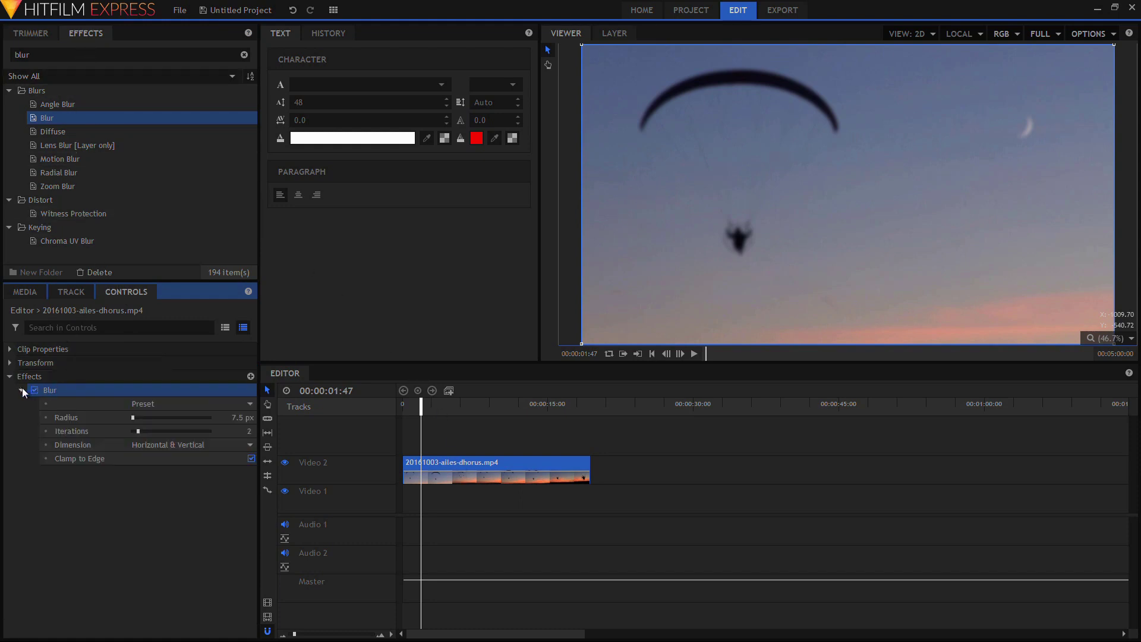
pyautogui.click(111, 417)
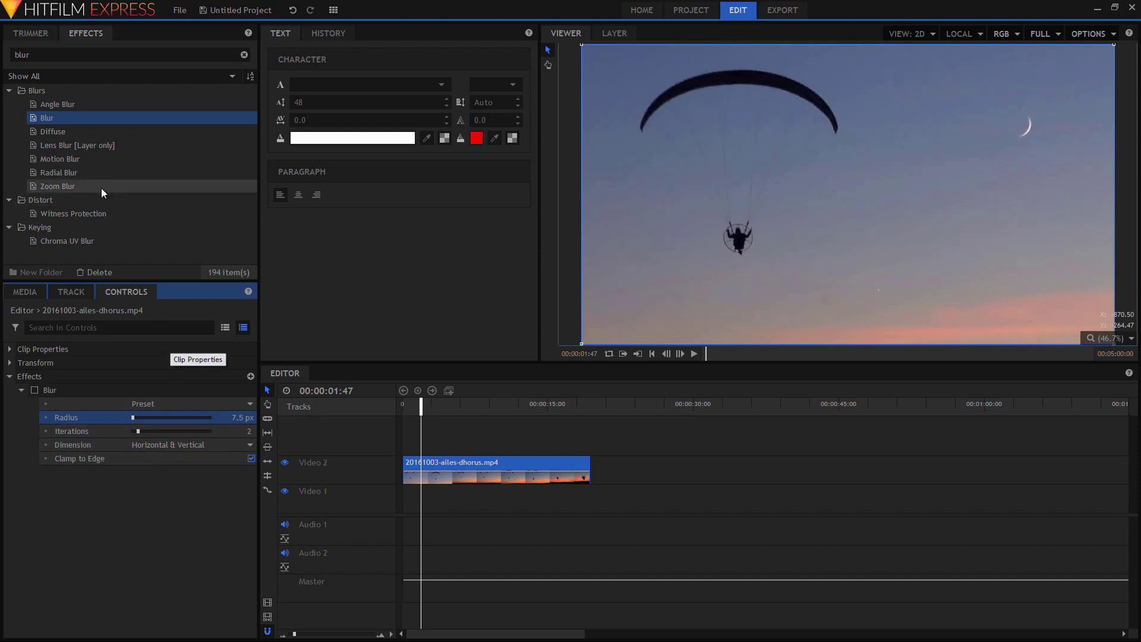
# Step: Slice the Video 2 clip into three pieces, cutting at 00:00:04:07 and at about 10 seconds
pyautogui.moveTo(422, 410)
pyautogui.mouseDown()
pyautogui.moveTo(481, 416)
pyautogui.moveTo(444, 412)
pyautogui.mouseUp()
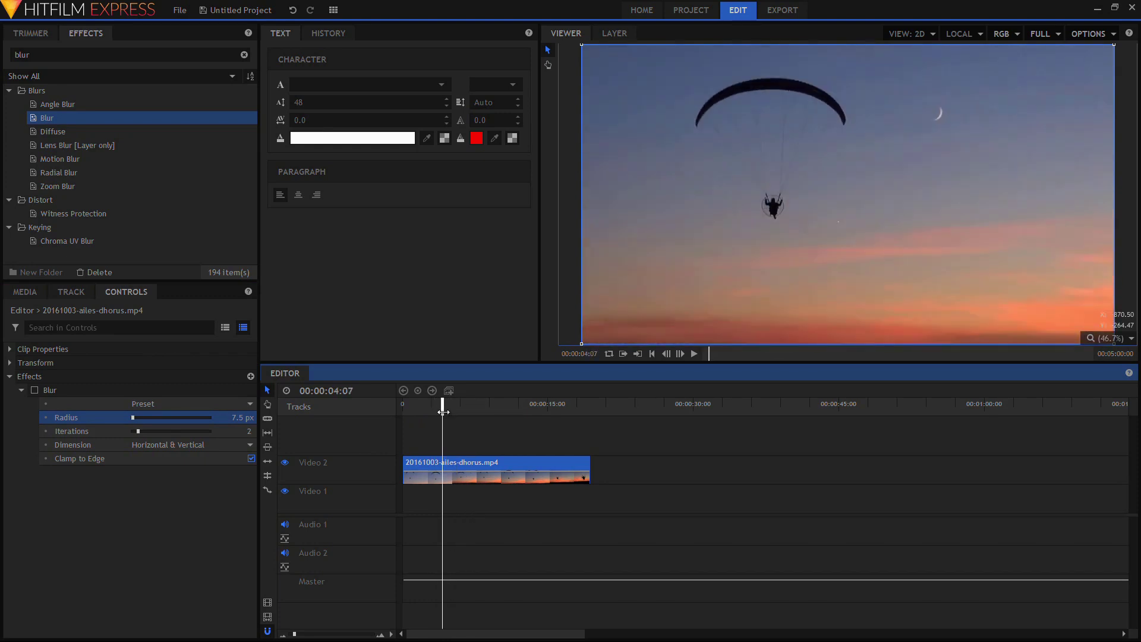
pyautogui.click(267, 419)
pyautogui.click(442, 463)
pyautogui.click(501, 462)
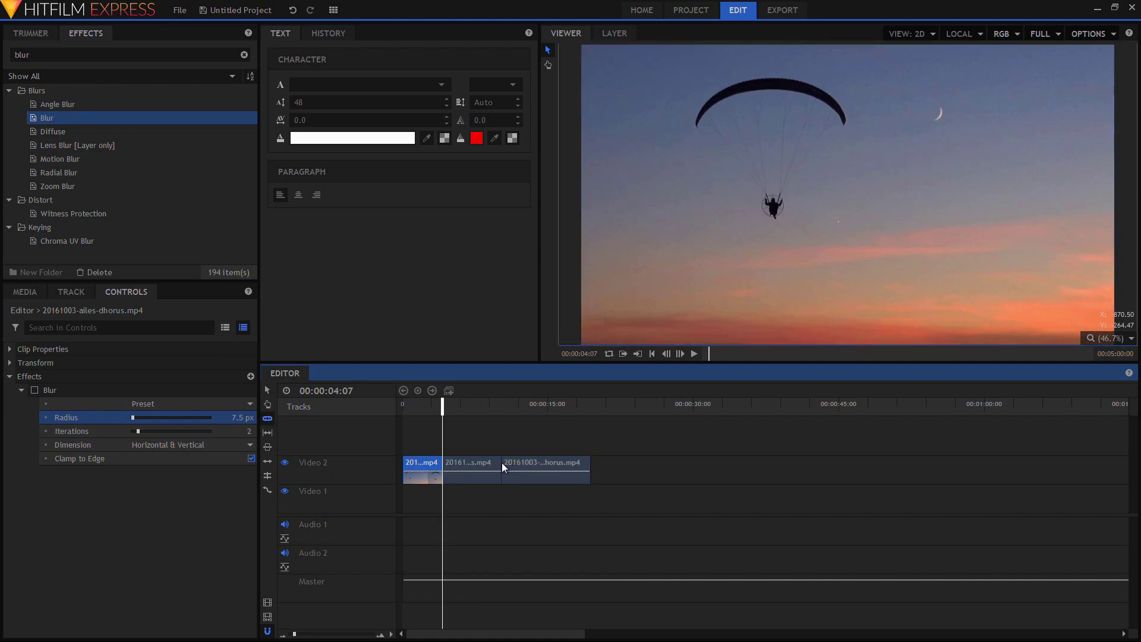
# Step: Delete the middle piece of the Video 2 clip and close the resulting gap with Ripple Delete Gap
pyautogui.click(267, 390)
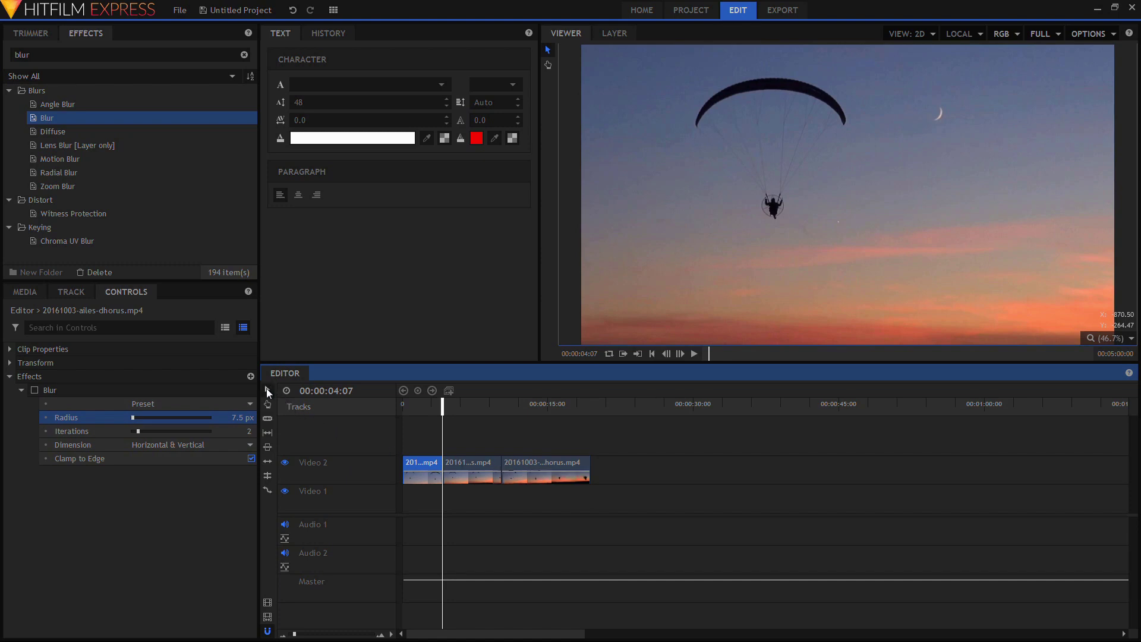
pyautogui.click(464, 464)
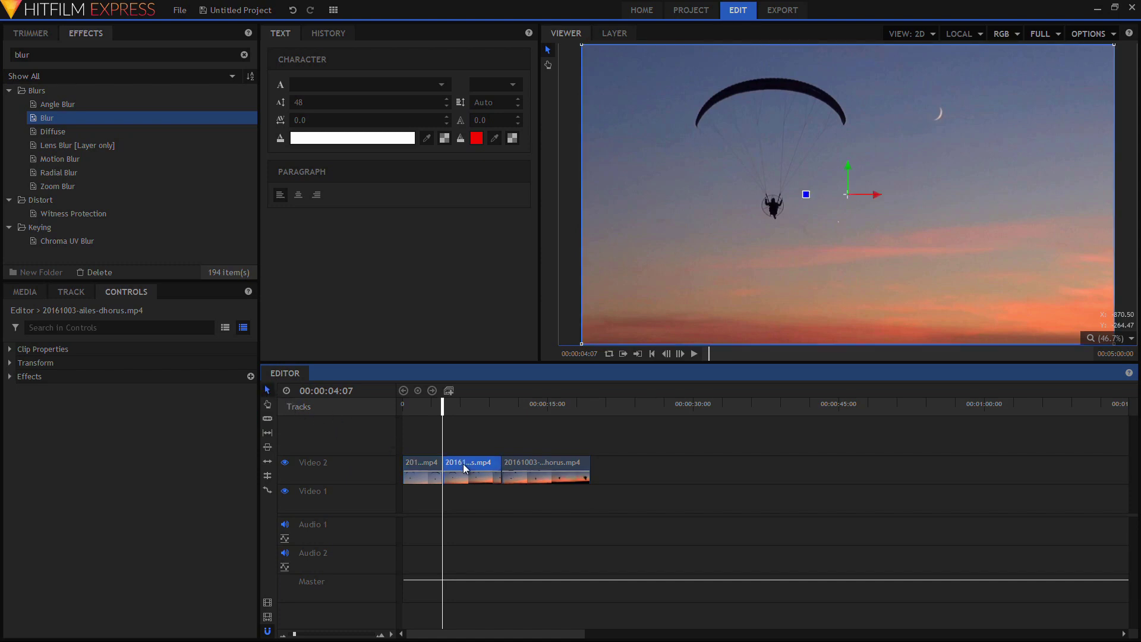
pyautogui.press('Delete')
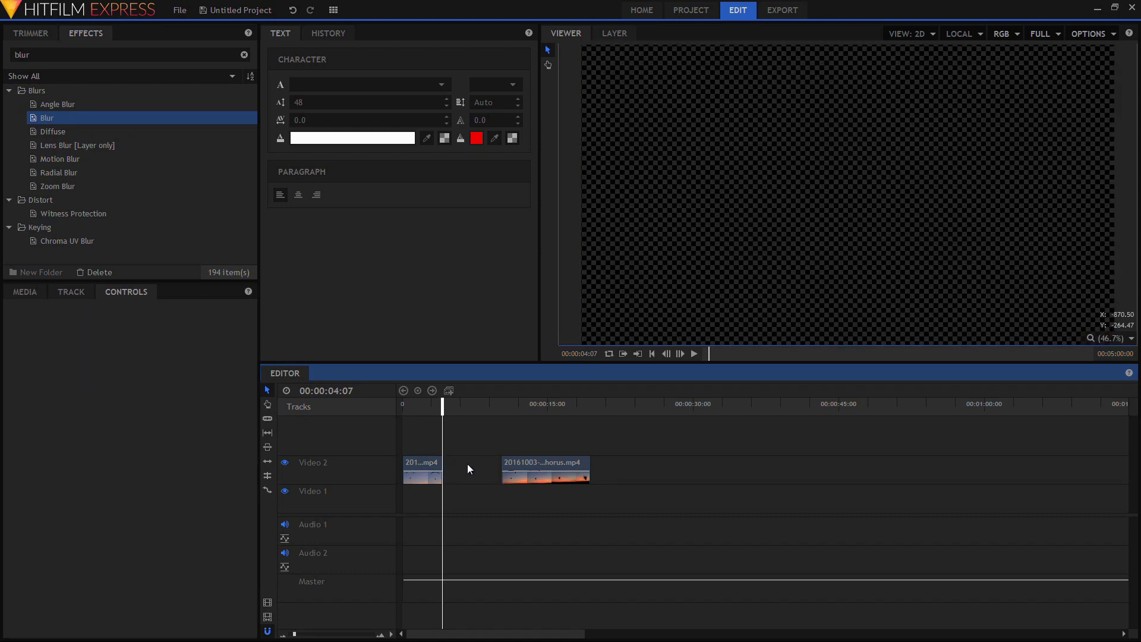
pyautogui.rightClick(469, 465)
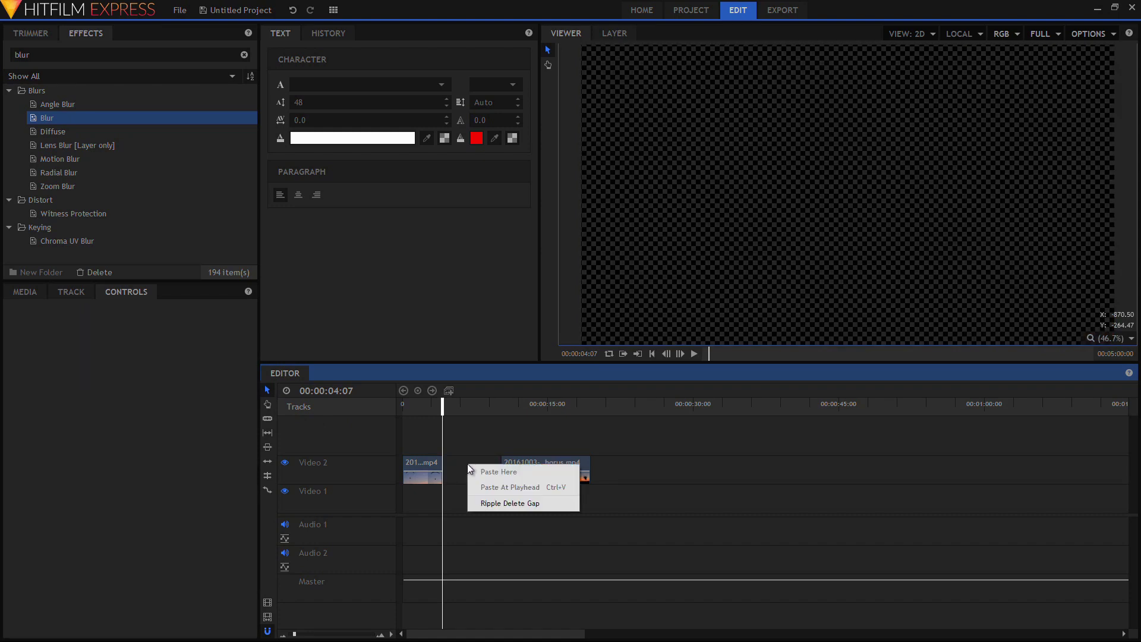
pyautogui.click(551, 502)
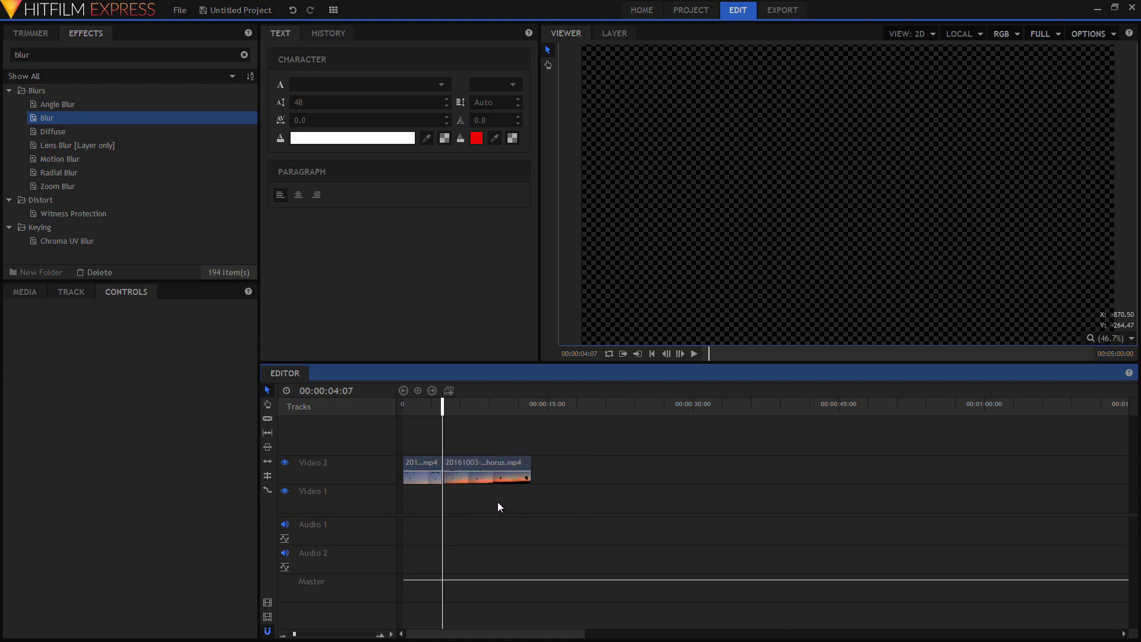
# Step: Clear the effects search and place the Zoom video transition on the cut between the two Video 2 clips
pyautogui.click(380, 636)
pyautogui.click(380, 636)
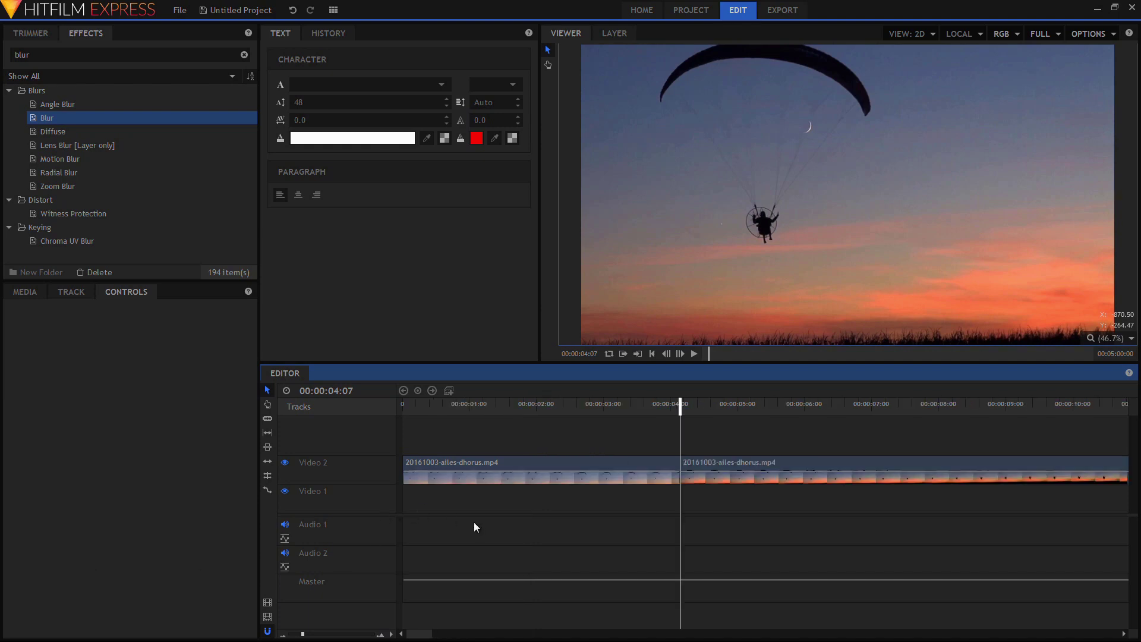
pyautogui.click(9, 91)
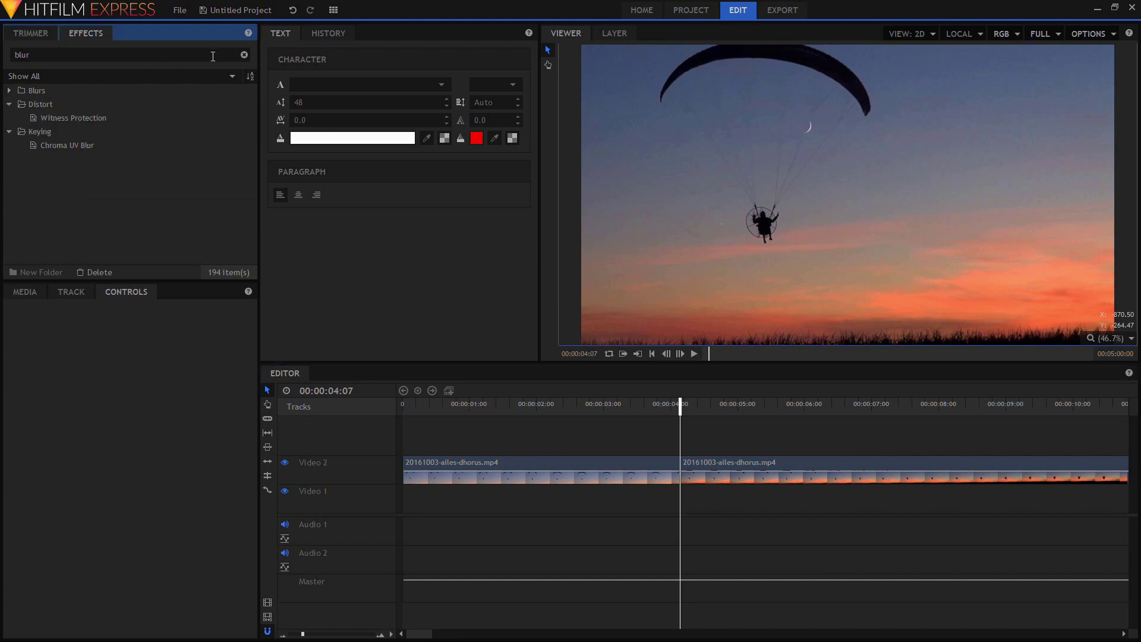
pyautogui.click(244, 55)
pyautogui.scroll(-3, 107, 155)
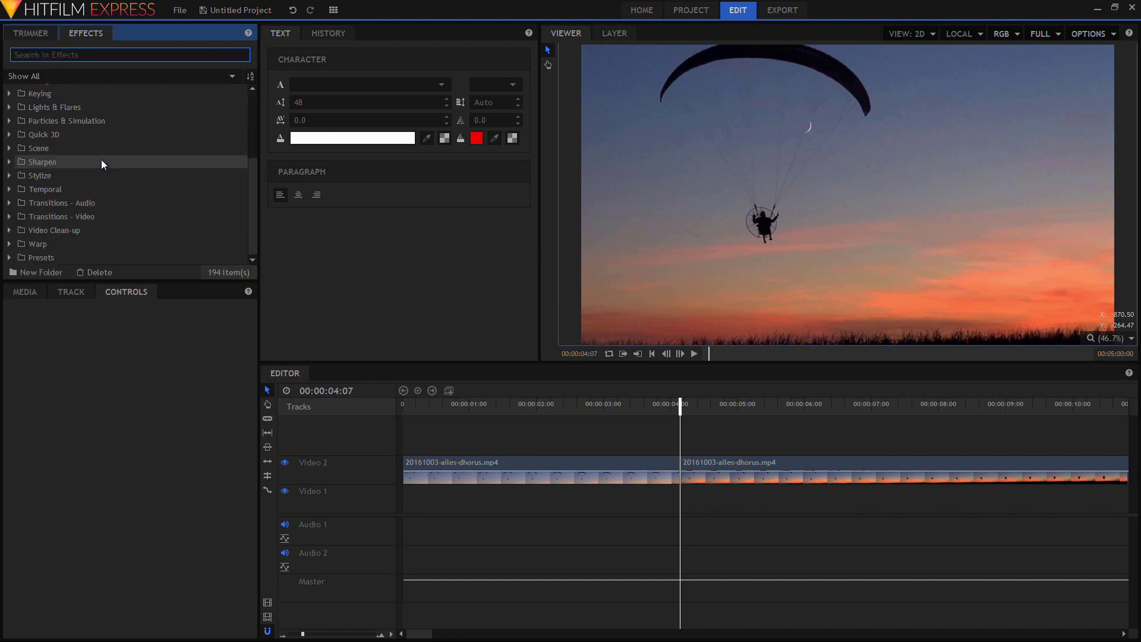
pyautogui.click(12, 216)
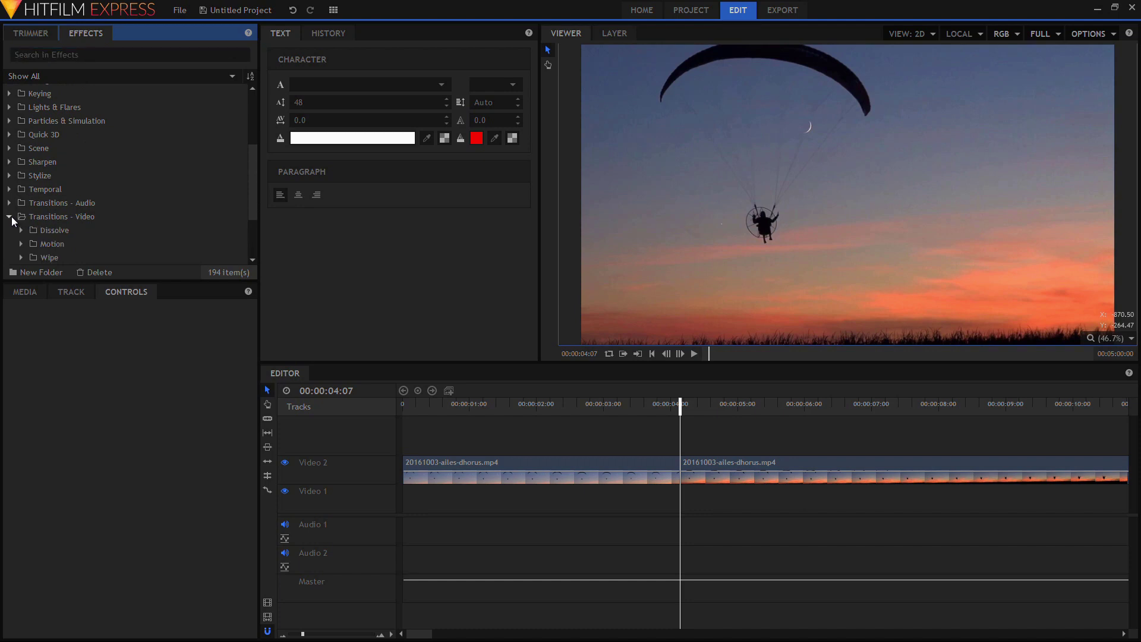
pyautogui.scroll(-2, 80, 211)
pyautogui.click(21, 205)
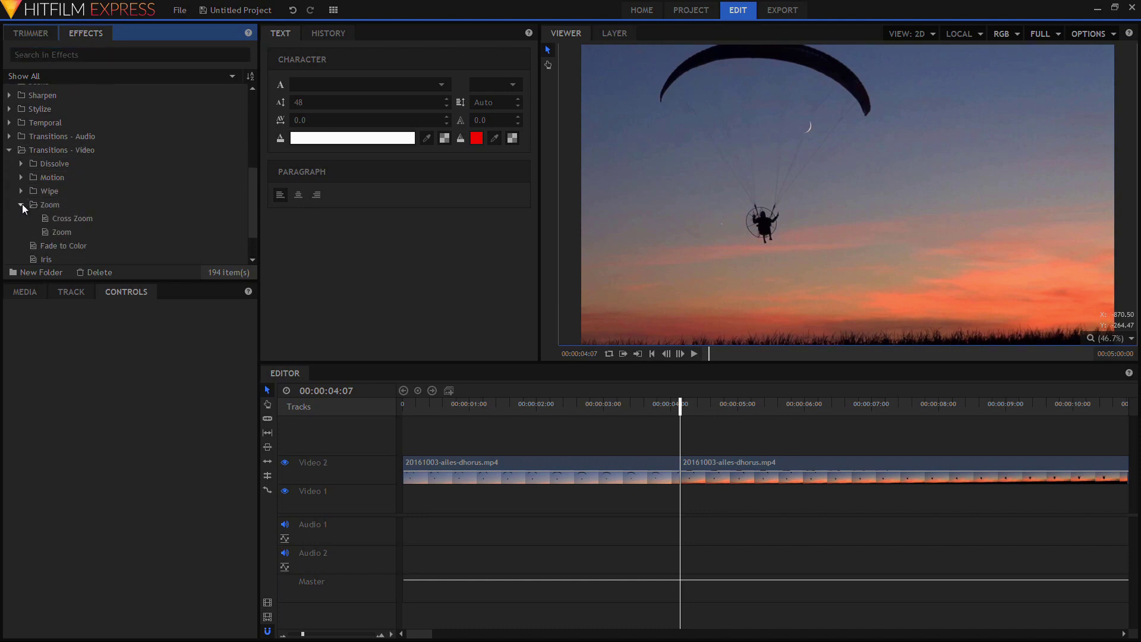
pyautogui.click(84, 231)
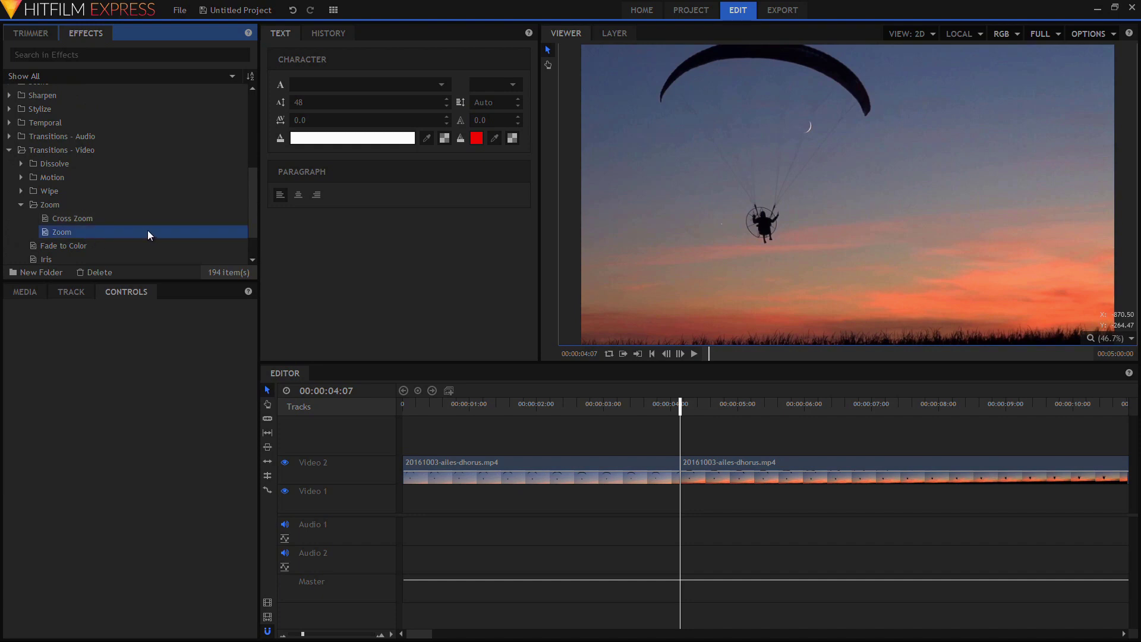
pyautogui.moveTo(148, 230); pyautogui.dragTo(676, 477)
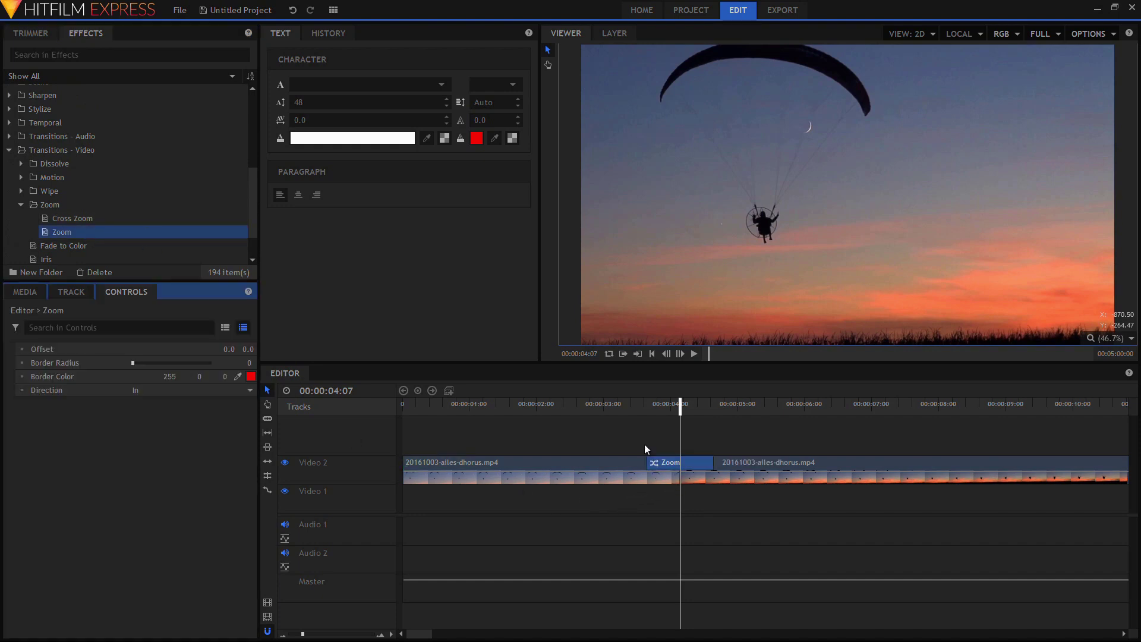
# Step: Play the timeline from 00:00:03:01 through the Zoom transition
pyautogui.click(604, 405)
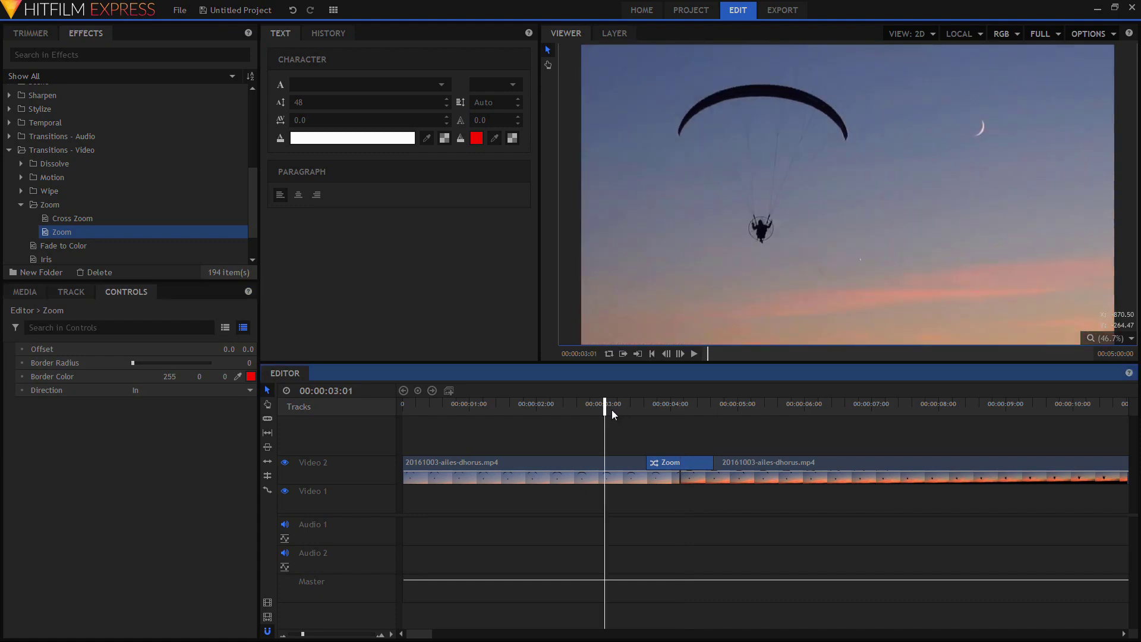
pyautogui.press('space')
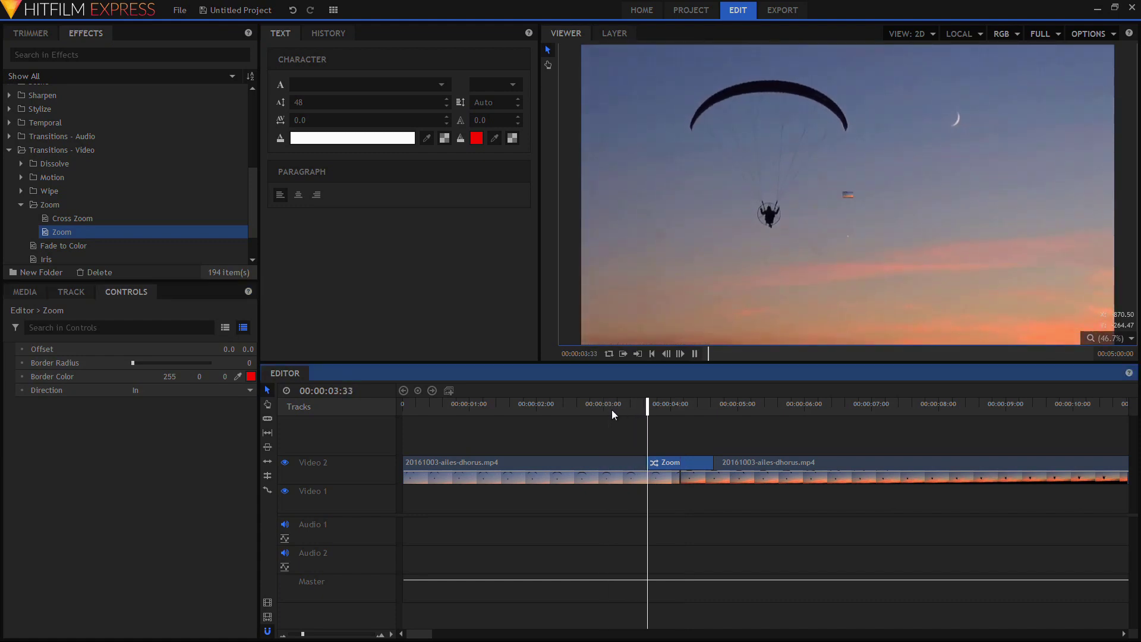
pyautogui.press('space')
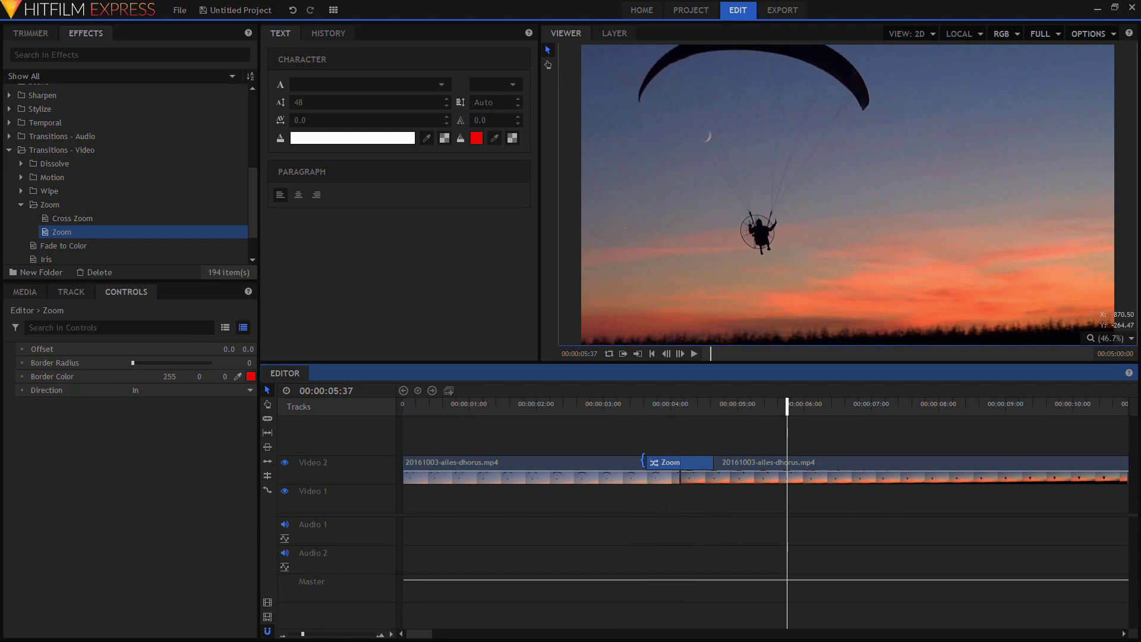
# Step: Shorten the Zoom transition to about half a second and play it back from just before its start
pyautogui.moveTo(645, 461); pyautogui.dragTo(684, 463)
pyautogui.click(654, 416)
pyautogui.press('space')
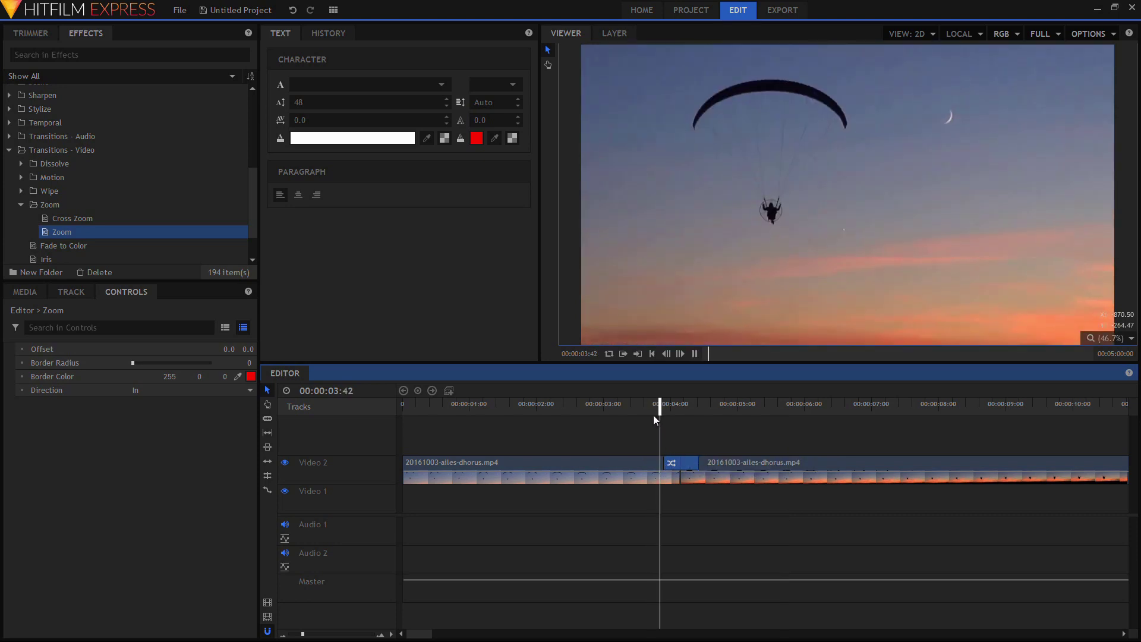
pyautogui.press('space')
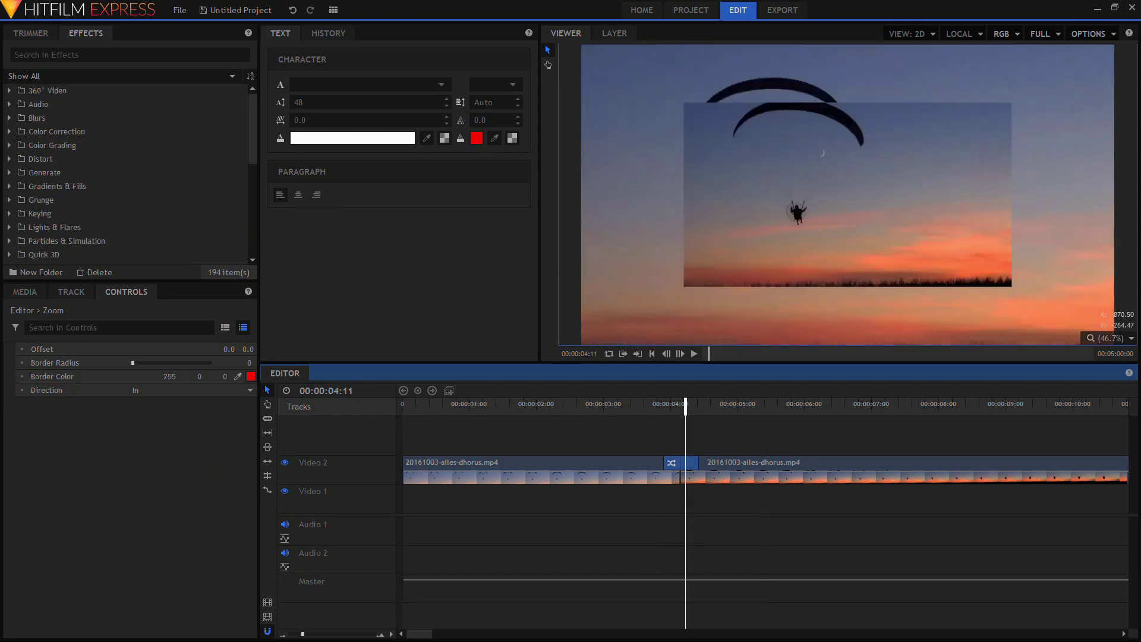
# Step: Turn Blur back on for the first Video 2 clip, add the Bulge distort effect to it and expand the Bulge settings
pyautogui.click(547, 464)
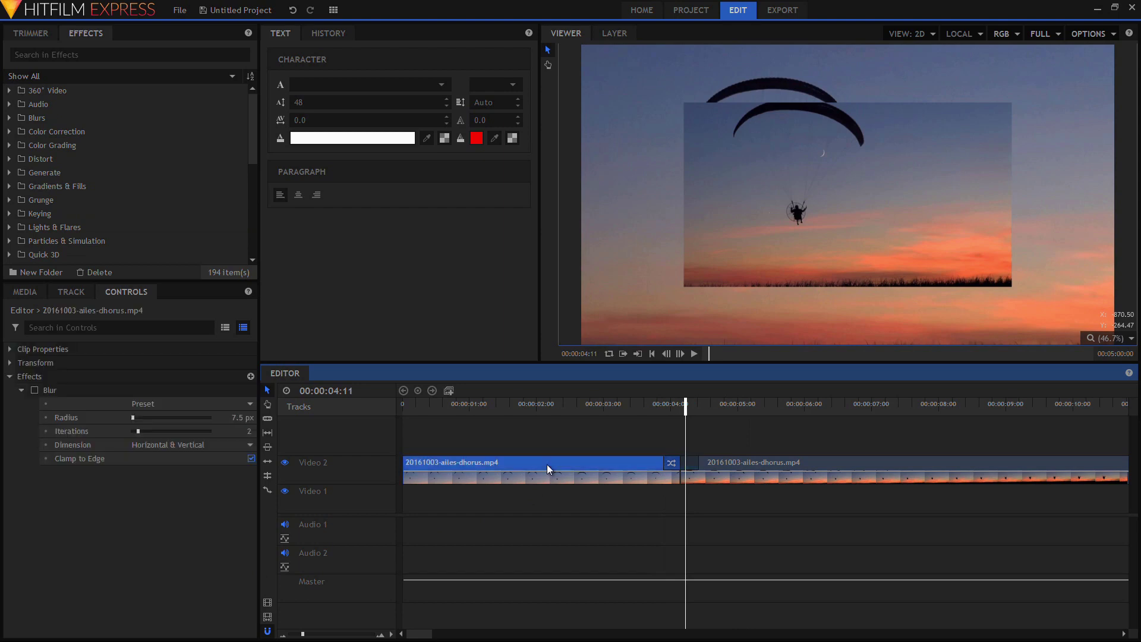
pyautogui.click(35, 390)
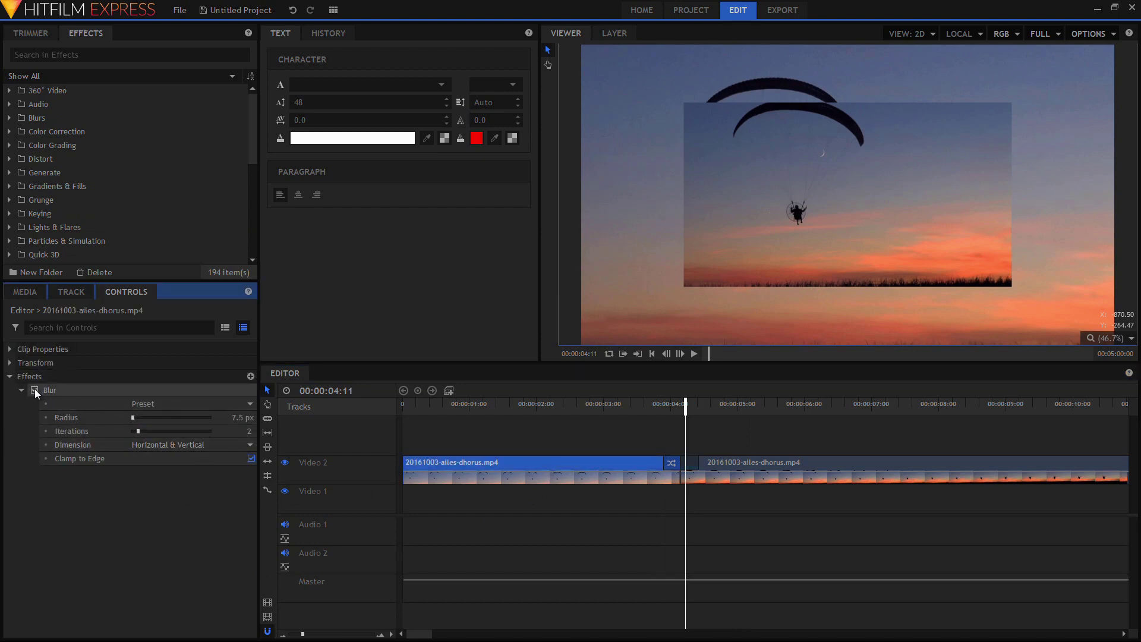
pyautogui.click(9, 159)
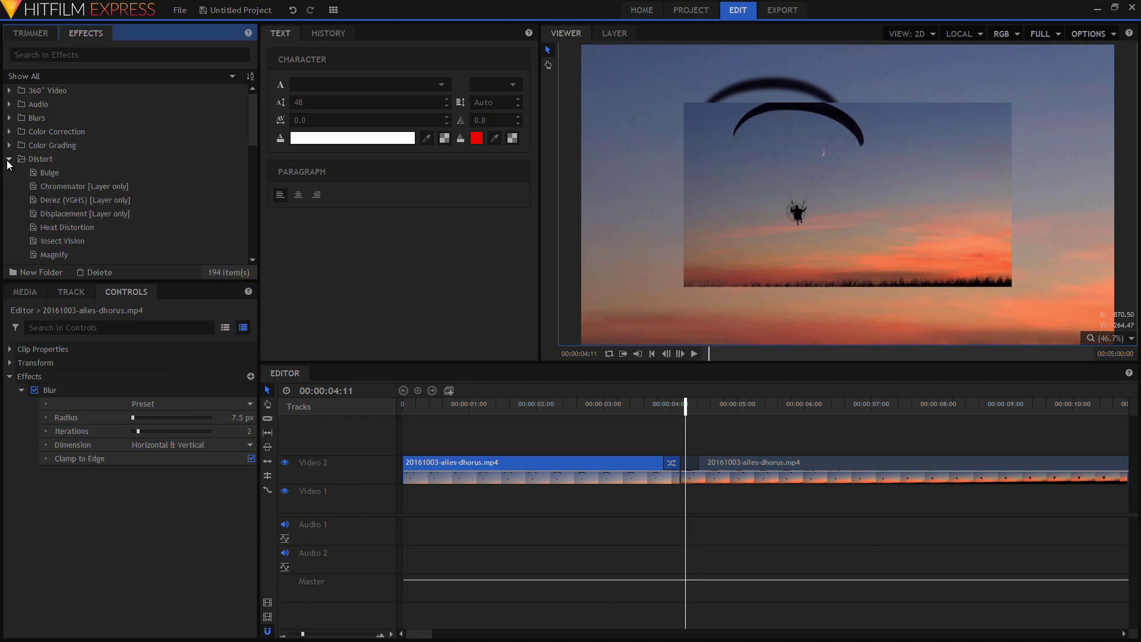
pyautogui.click(34, 173)
pyautogui.moveTo(98, 177); pyautogui.dragTo(437, 467)
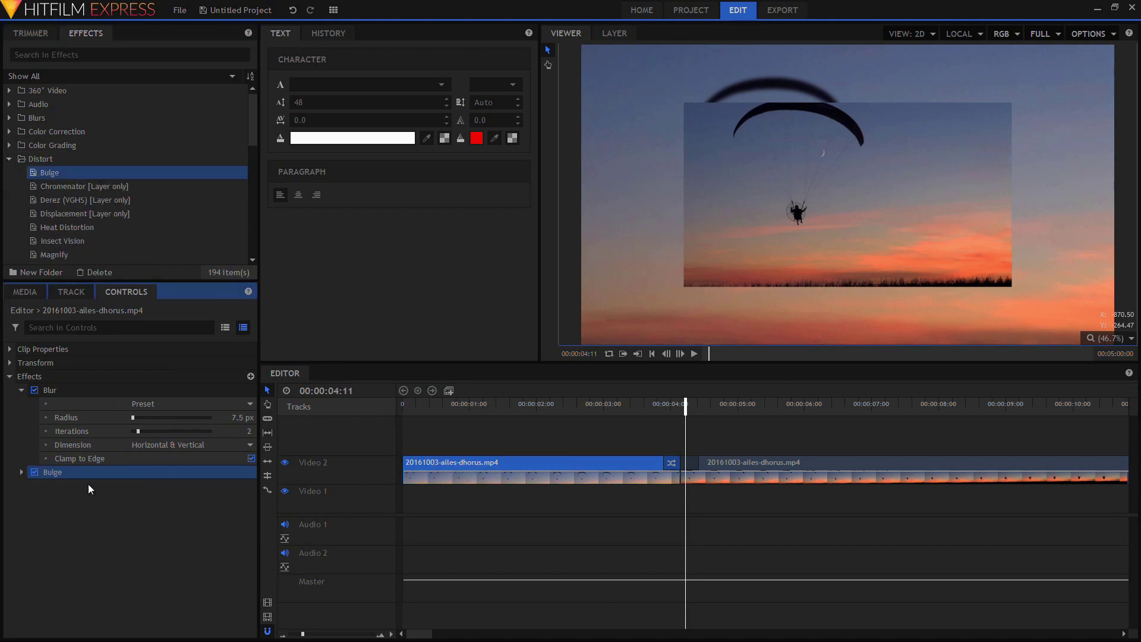
pyautogui.click(22, 472)
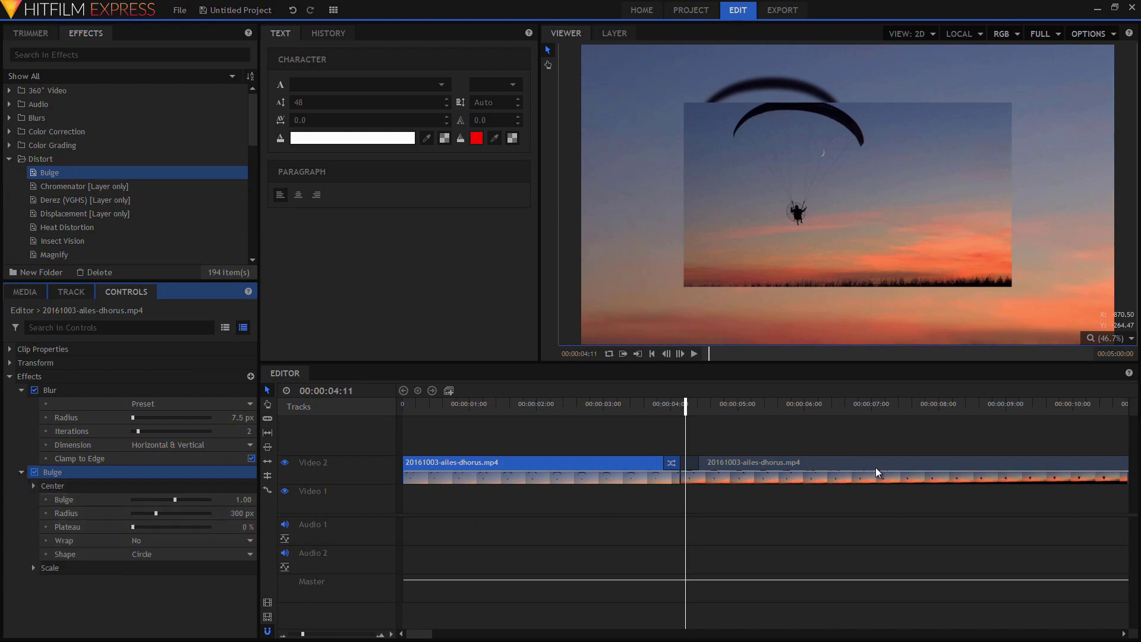
pyautogui.click(900, 463)
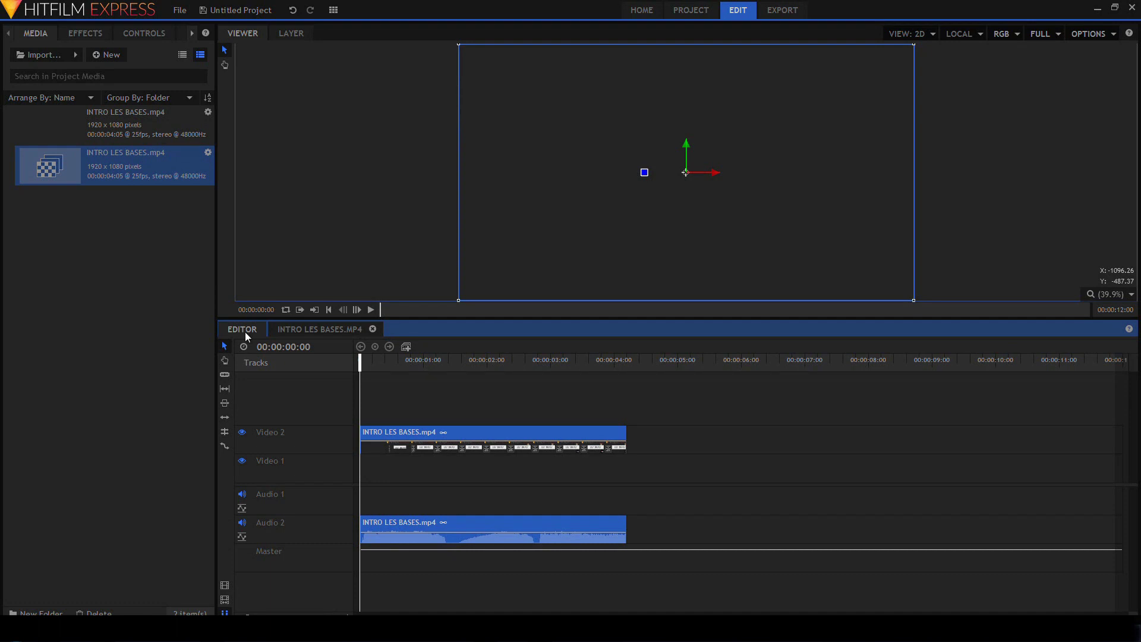
# Step: View the INTRO LES BASES.MP4 composite timeline, return to the Editor timeline and add its contents to the export queue
pyautogui.click(294, 329)
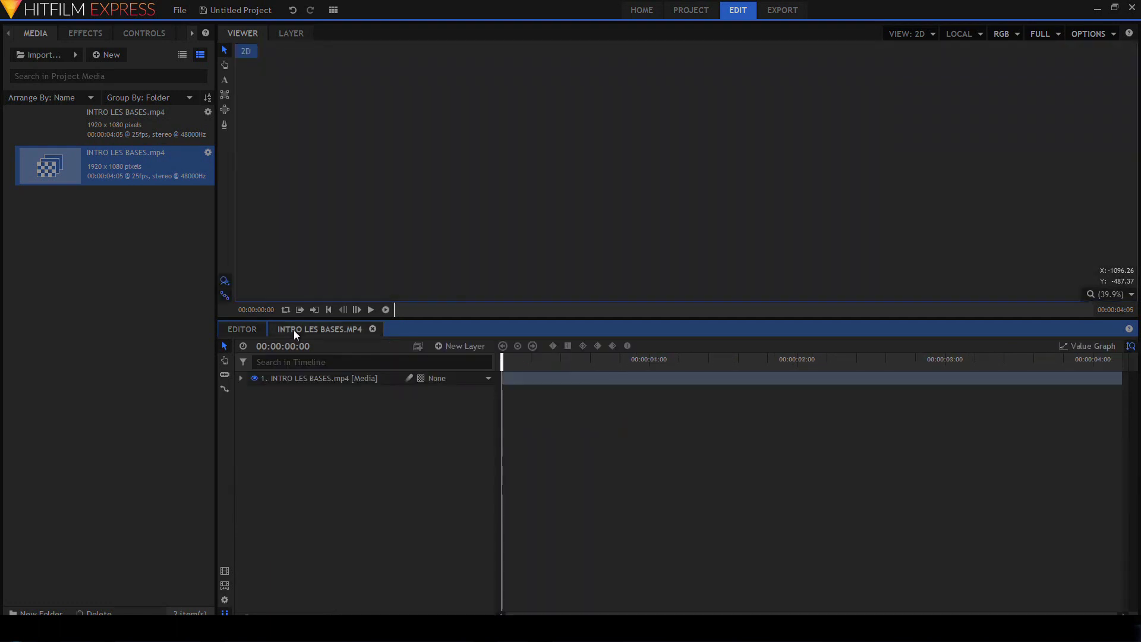
pyautogui.click(250, 329)
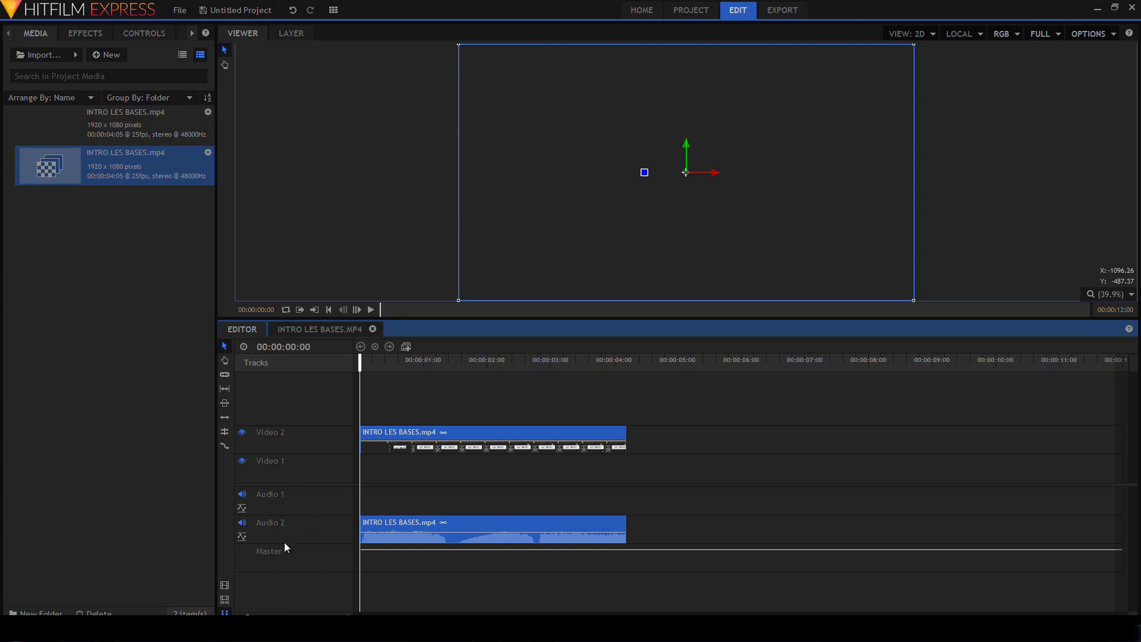
pyautogui.click(224, 585)
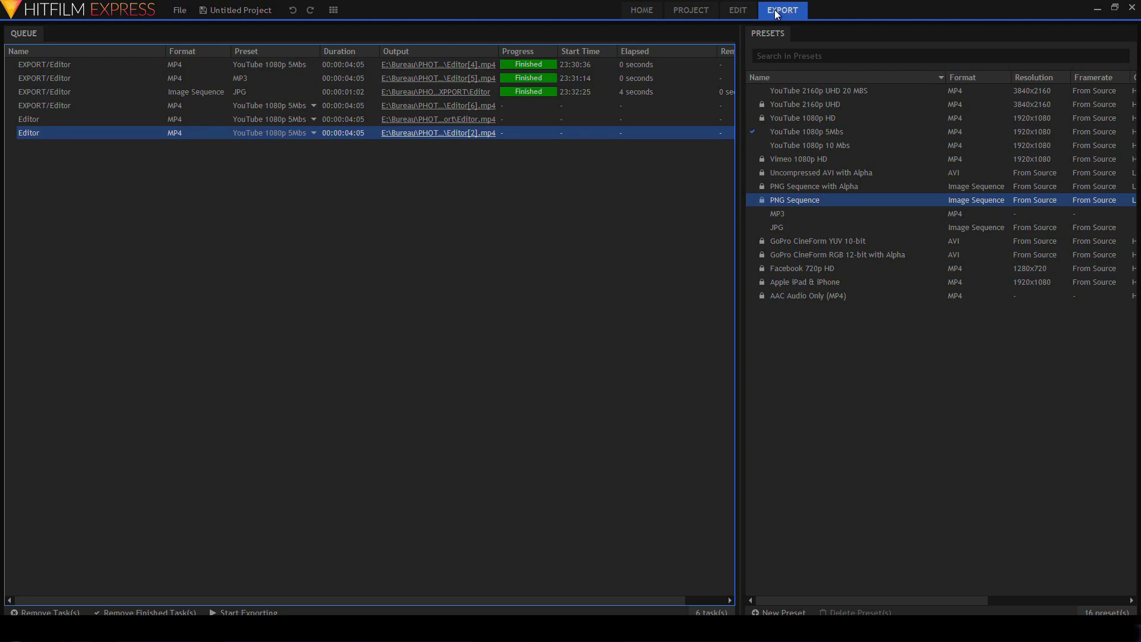
# Step: Return to editing, open the INTRO LES BASES.MP4 composite timeline and add its contents to the export queue
pyautogui.click(742, 12)
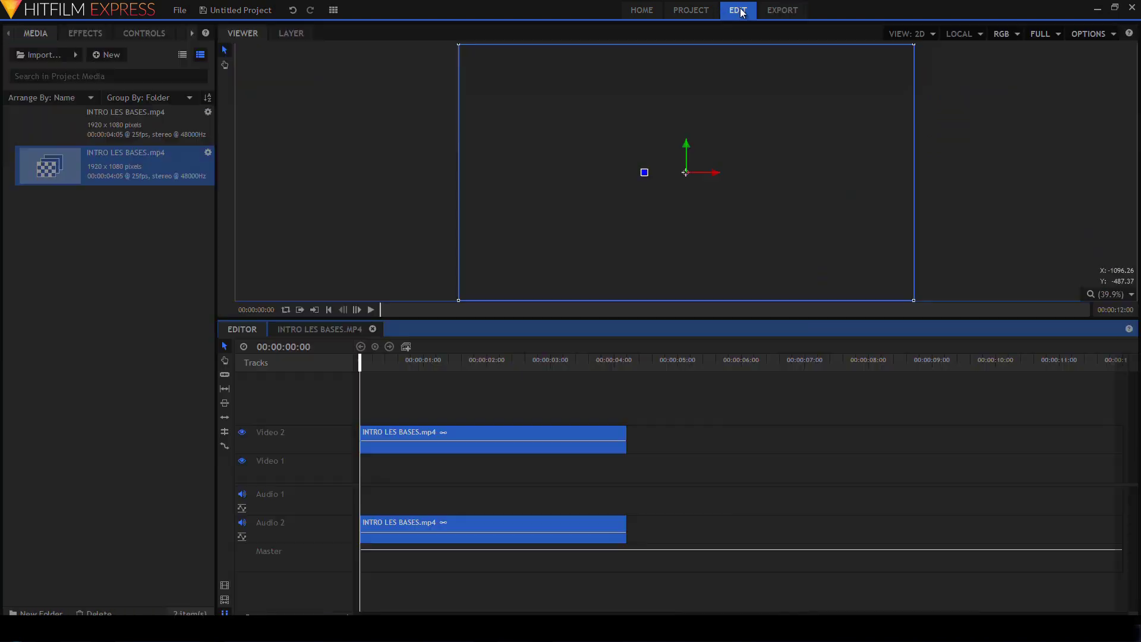
pyautogui.click(322, 330)
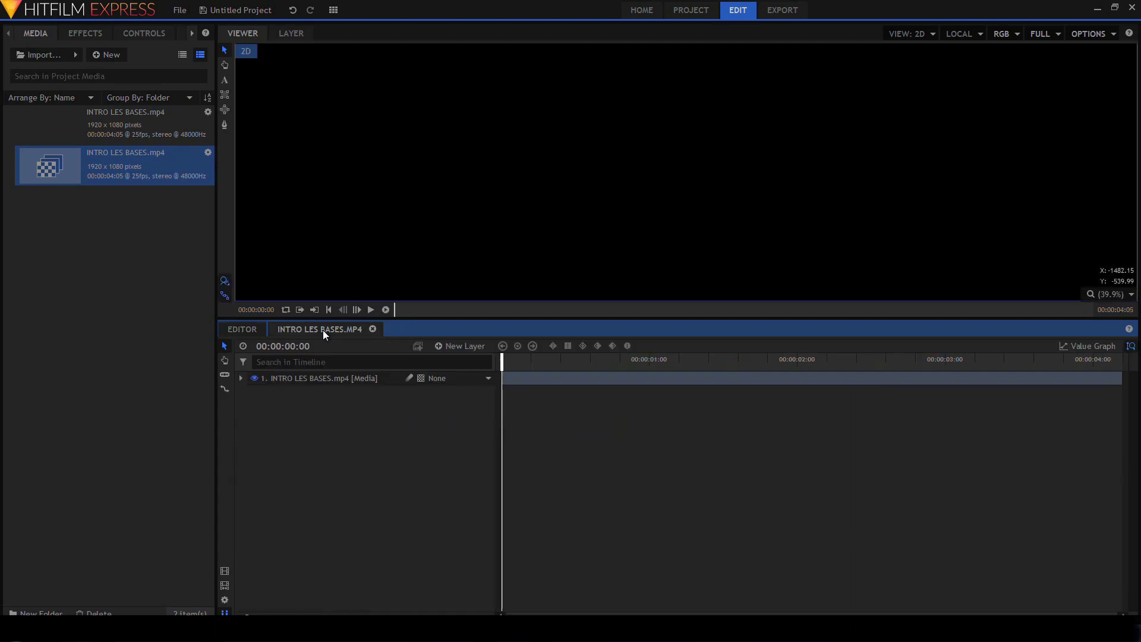
pyautogui.click(225, 571)
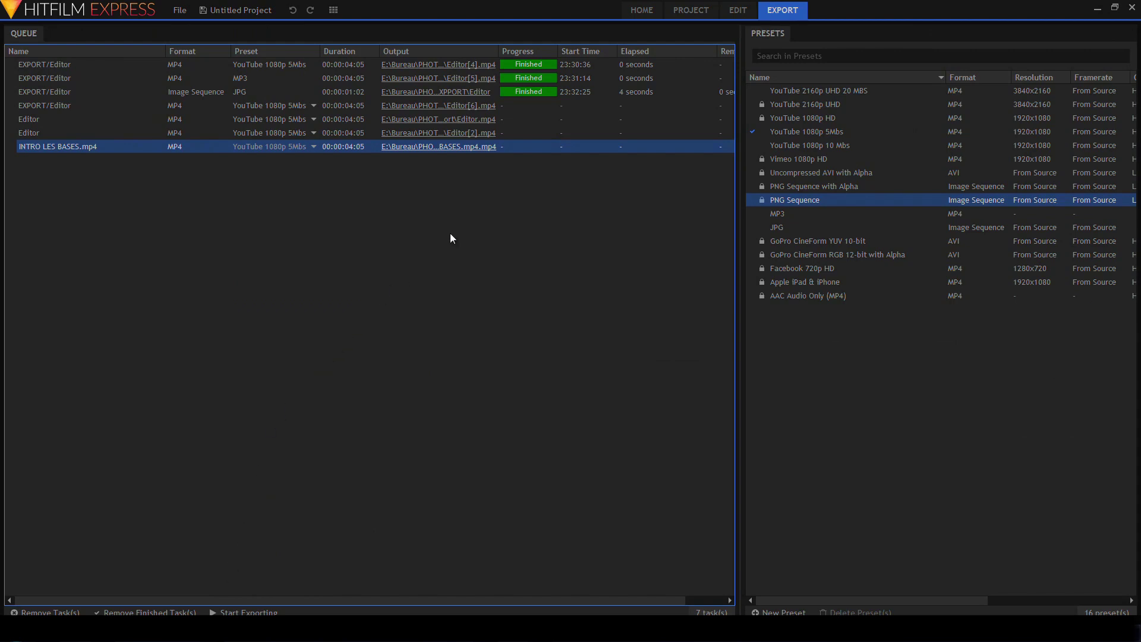
# Step: Mark the Editor timeline's export area from 00:00:00:22 to 00:00:02:06, queue that range for export and select the earlier full-length Editor task
pyautogui.click(738, 13)
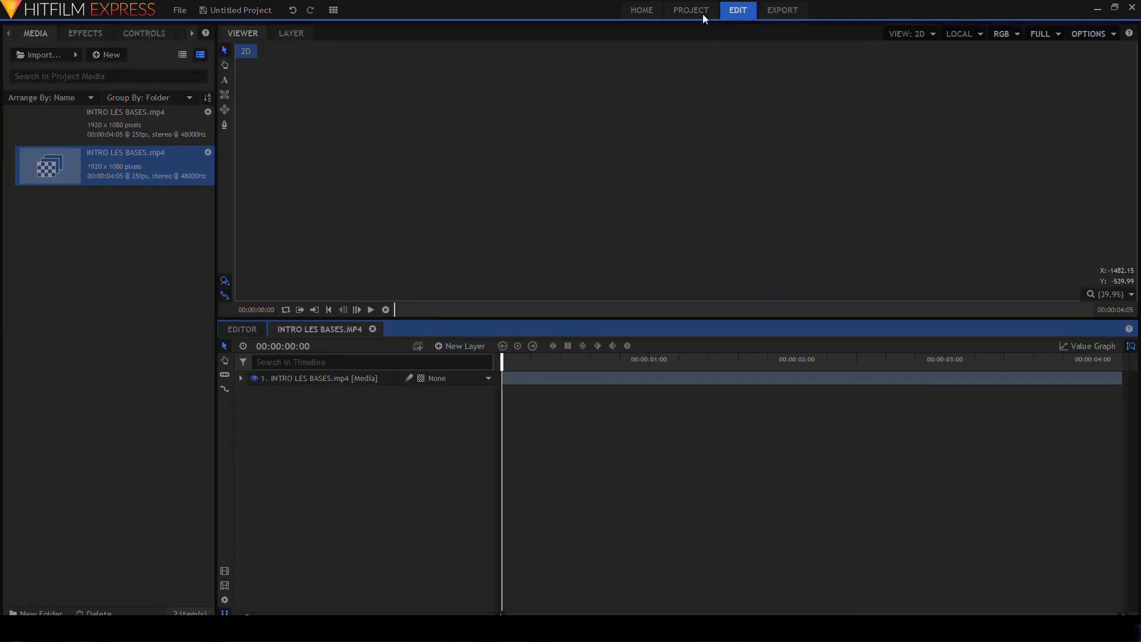
pyautogui.click(239, 329)
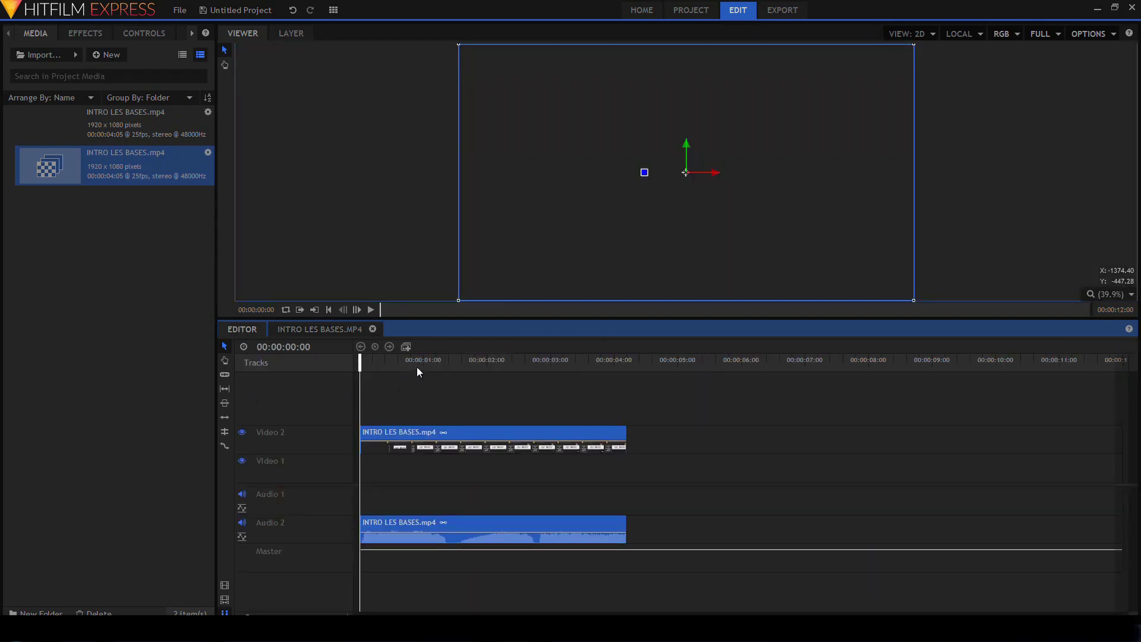
pyautogui.click(416, 366)
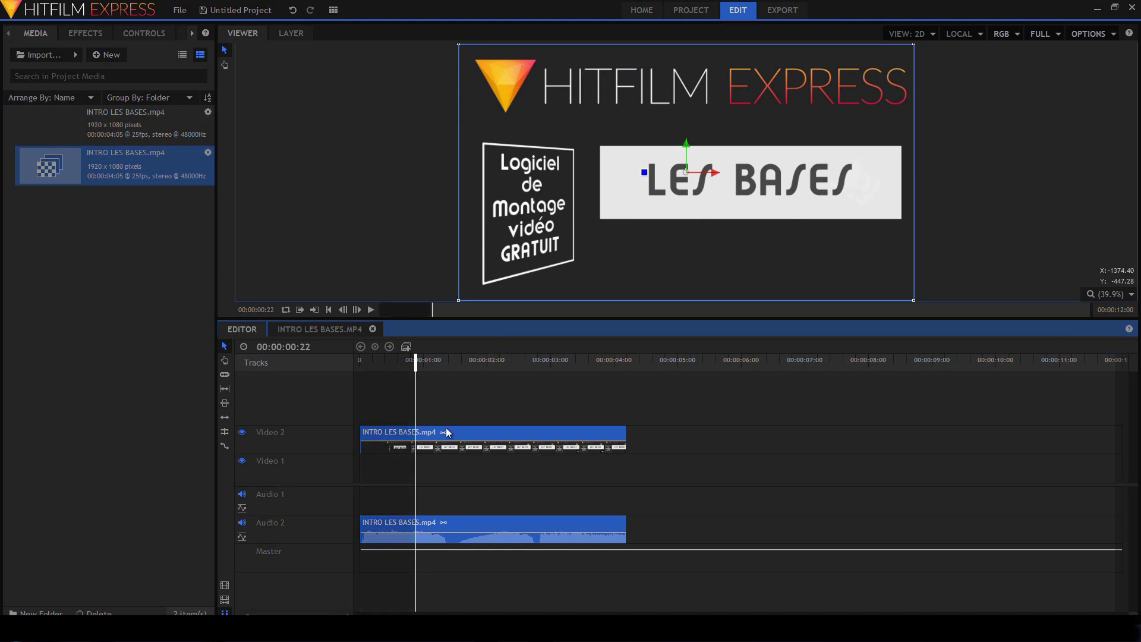
pyautogui.click(501, 366)
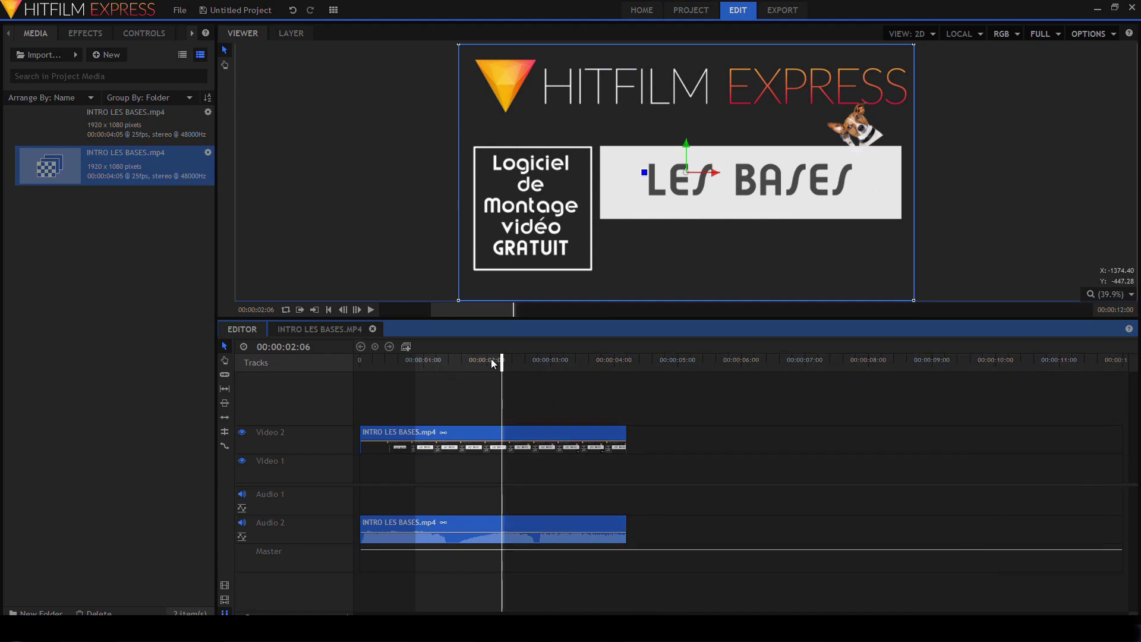
pyautogui.click(226, 600)
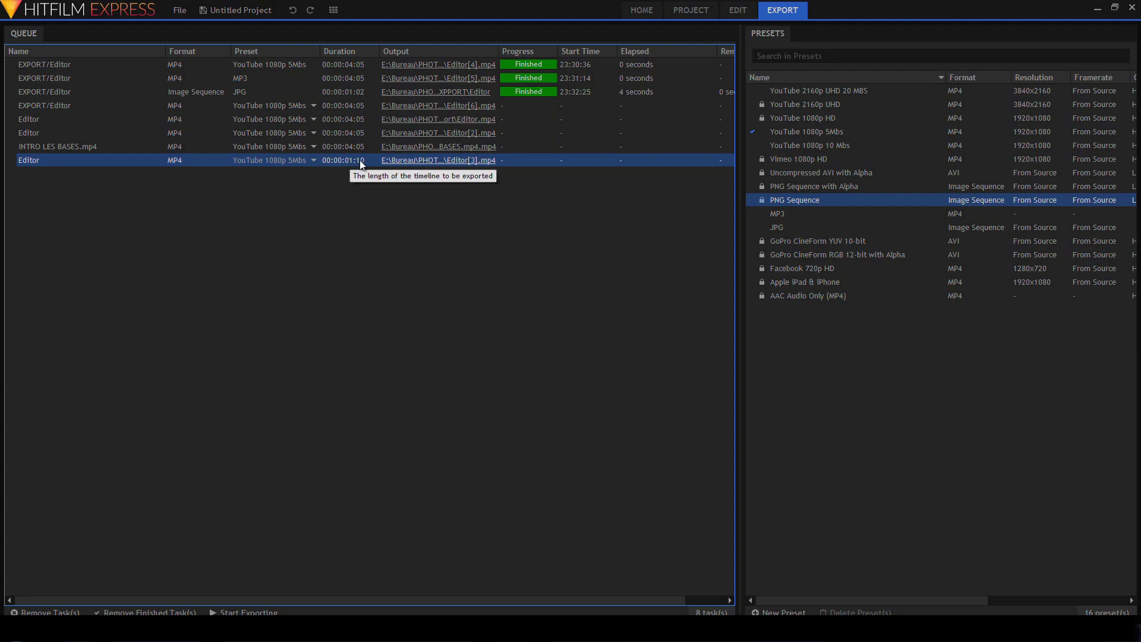
pyautogui.click(357, 134)
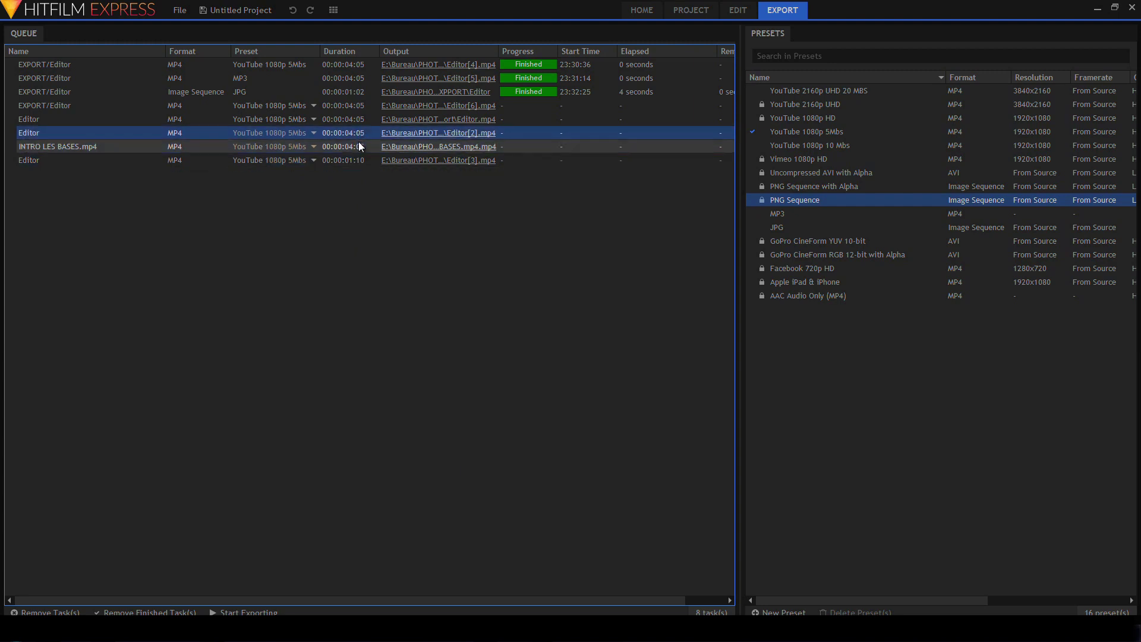
# Step: Clear all finished tasks from the export queue and remove the Editor task that outputs to Editor.mp4
pyautogui.click(359, 146)
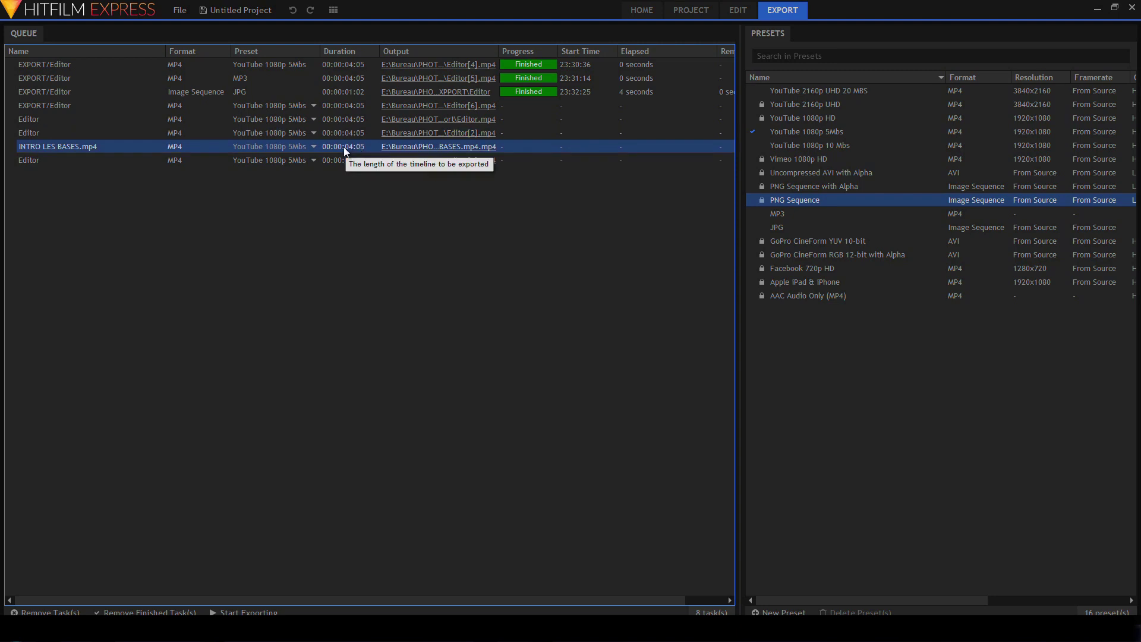
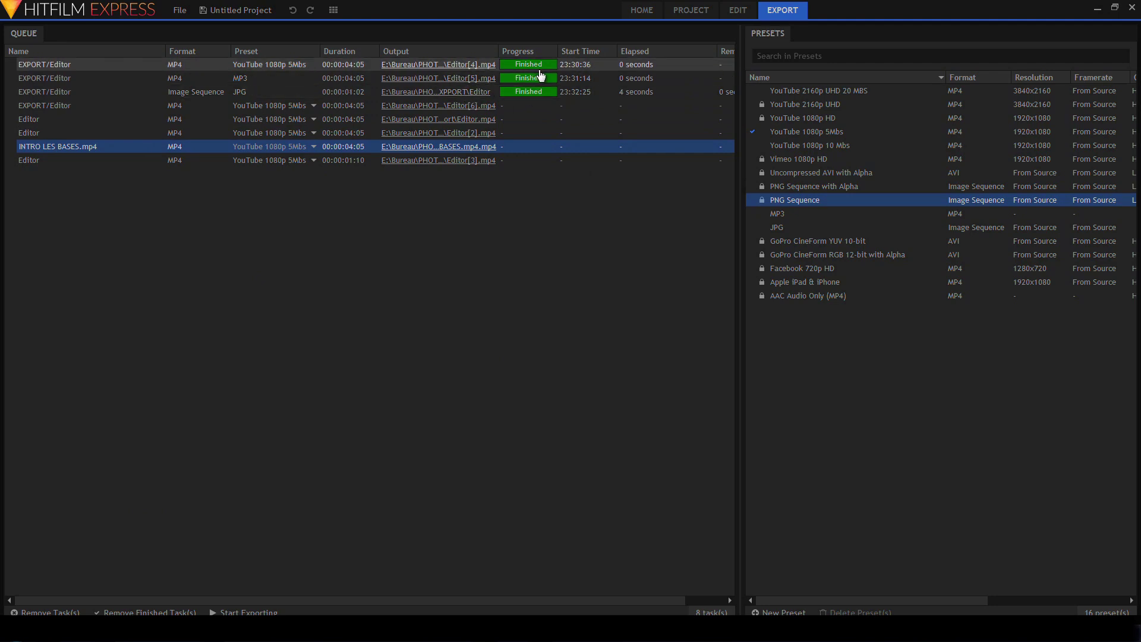
pyautogui.click(506, 117)
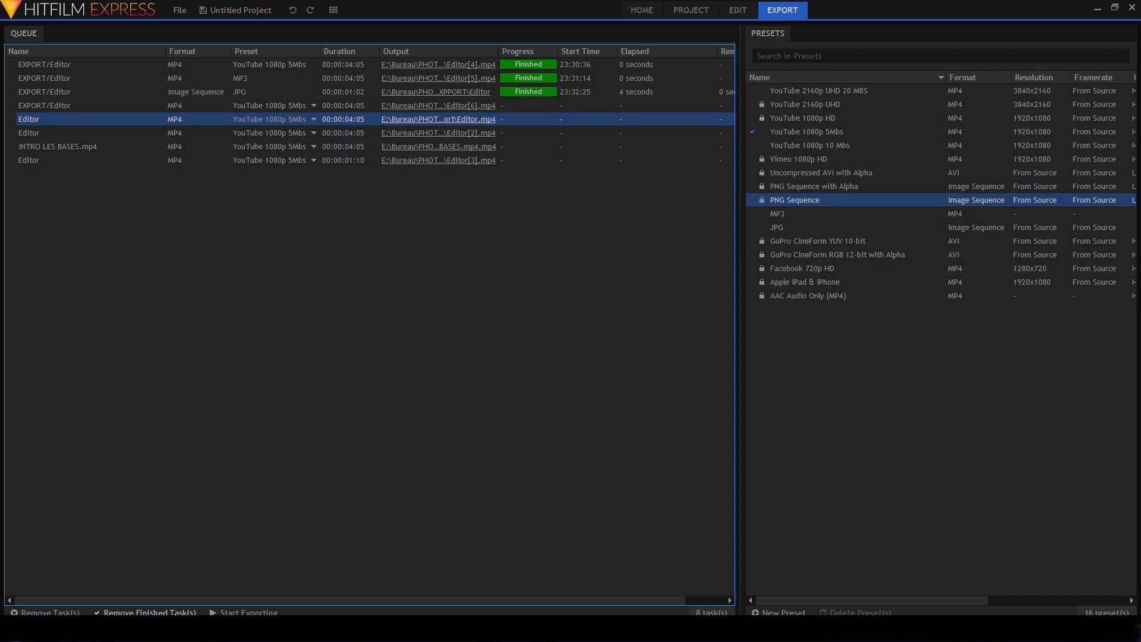
pyautogui.click(175, 613)
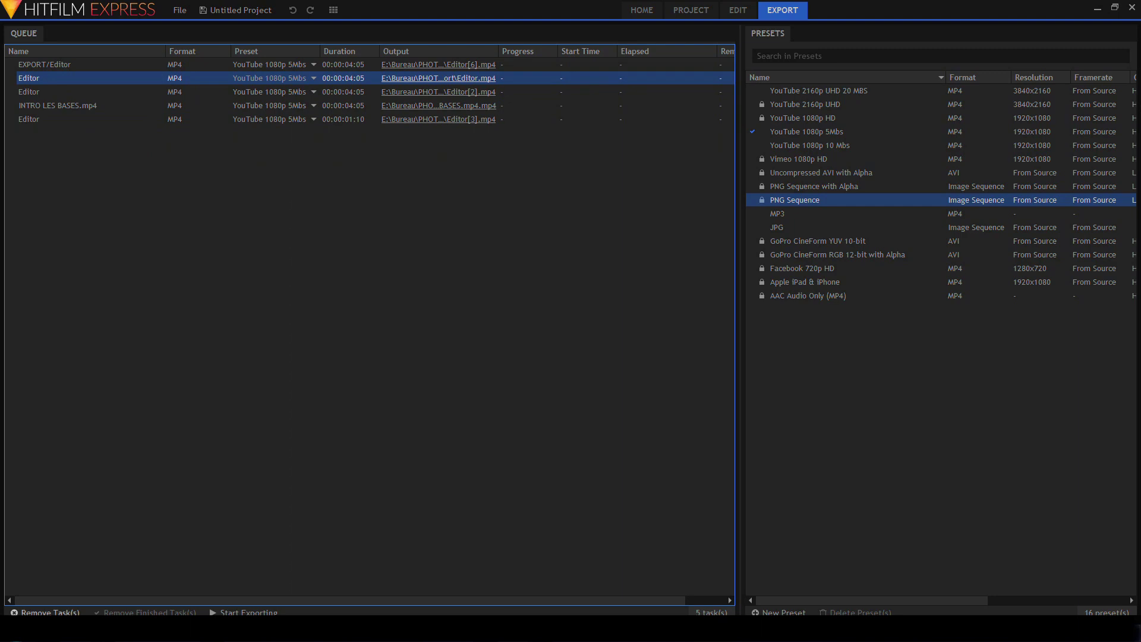
pyautogui.click(50, 613)
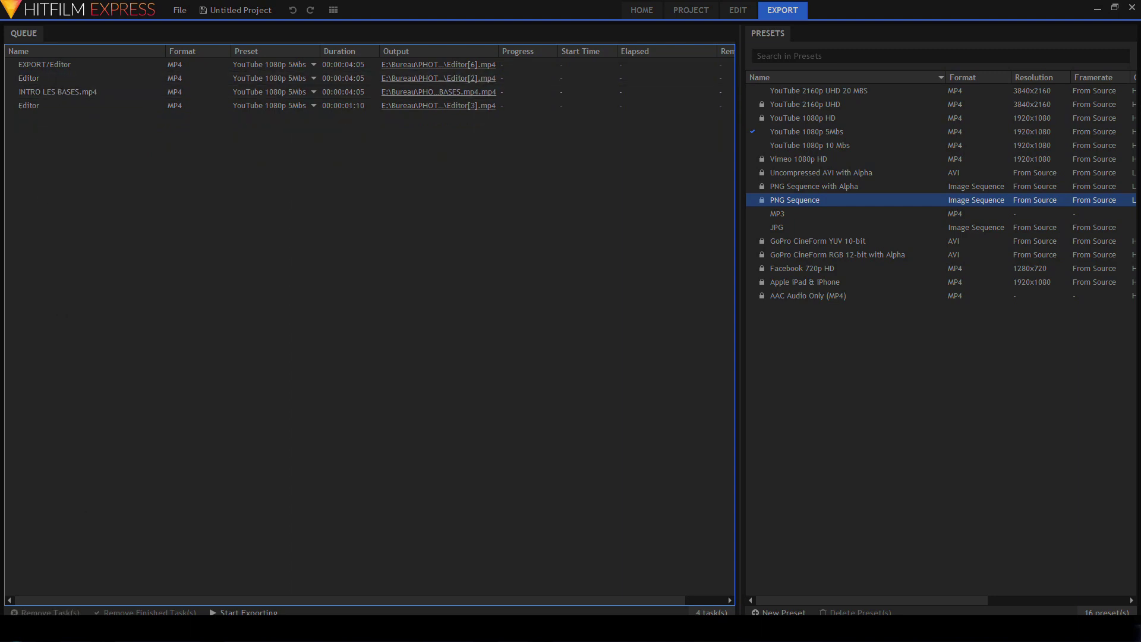
# Step: Remove the EXPORT/Editor task and all remaining Editor and INTRO LES BASES.mp4 tasks from the export queue
pyautogui.click(44, 65)
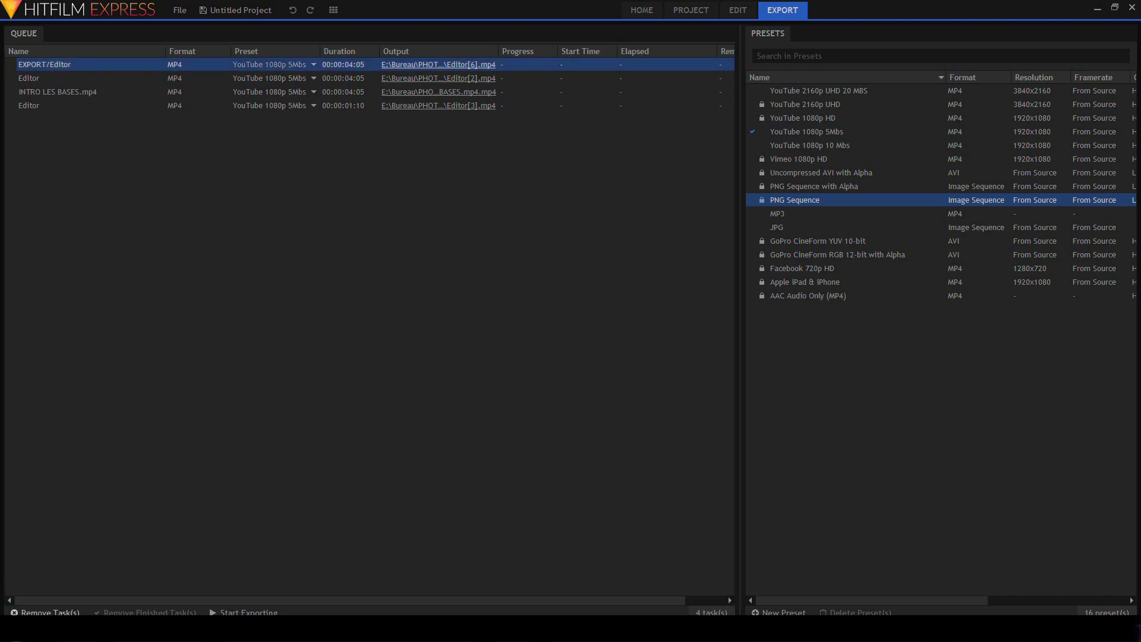
pyautogui.click(57, 613)
pyautogui.click(49, 65)
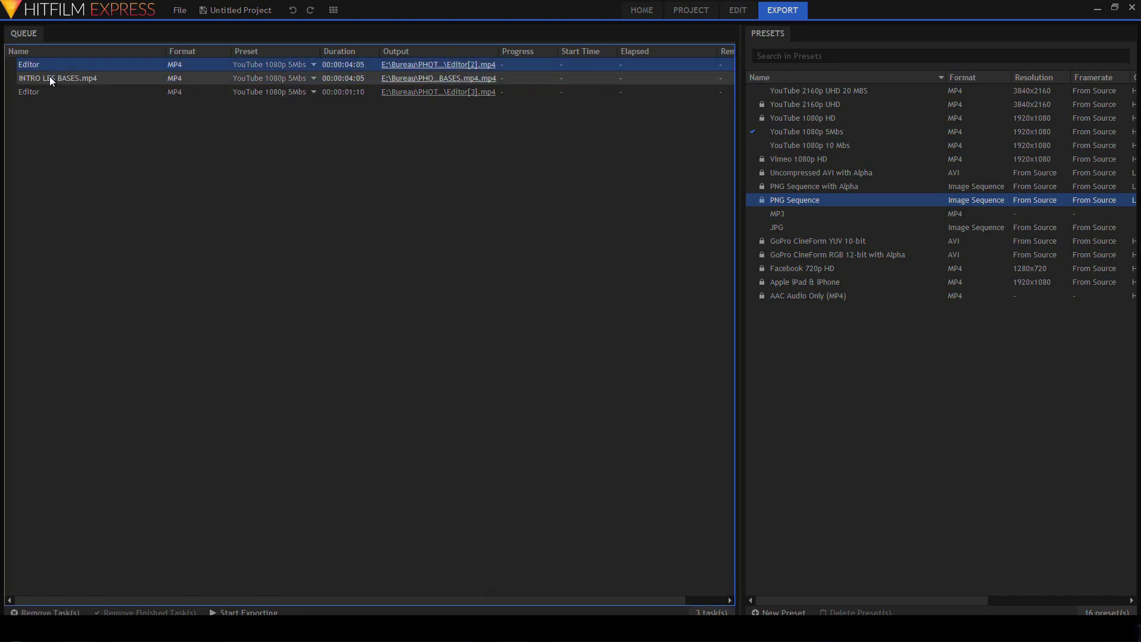
pyautogui.keyDown('shift'); pyautogui.click(50, 91); pyautogui.keyUp('shift')
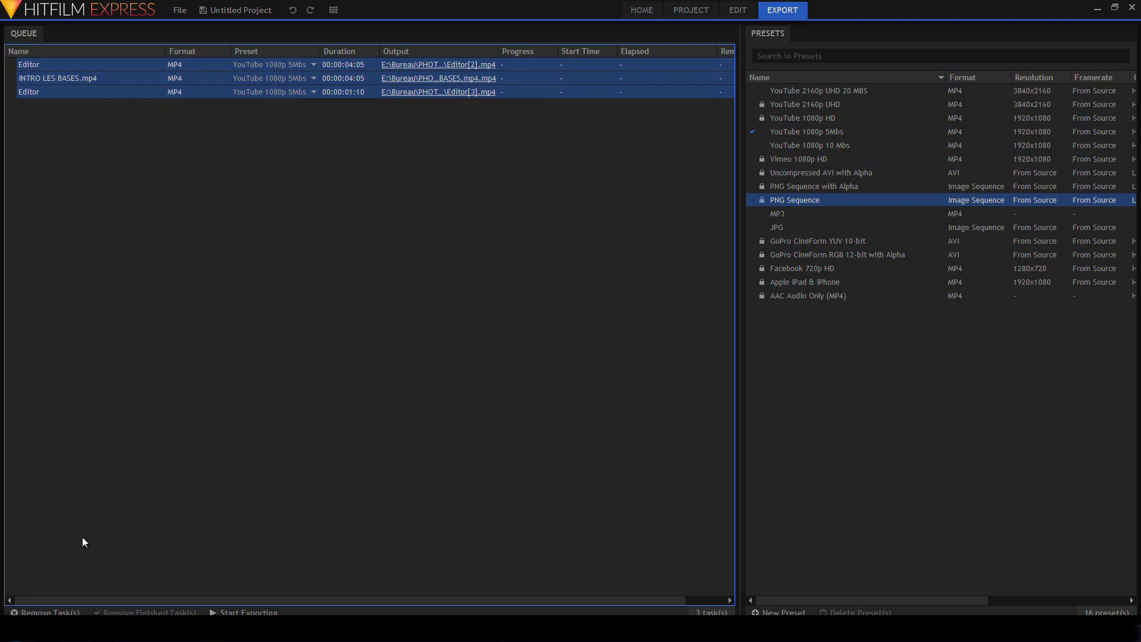
pyautogui.click(54, 612)
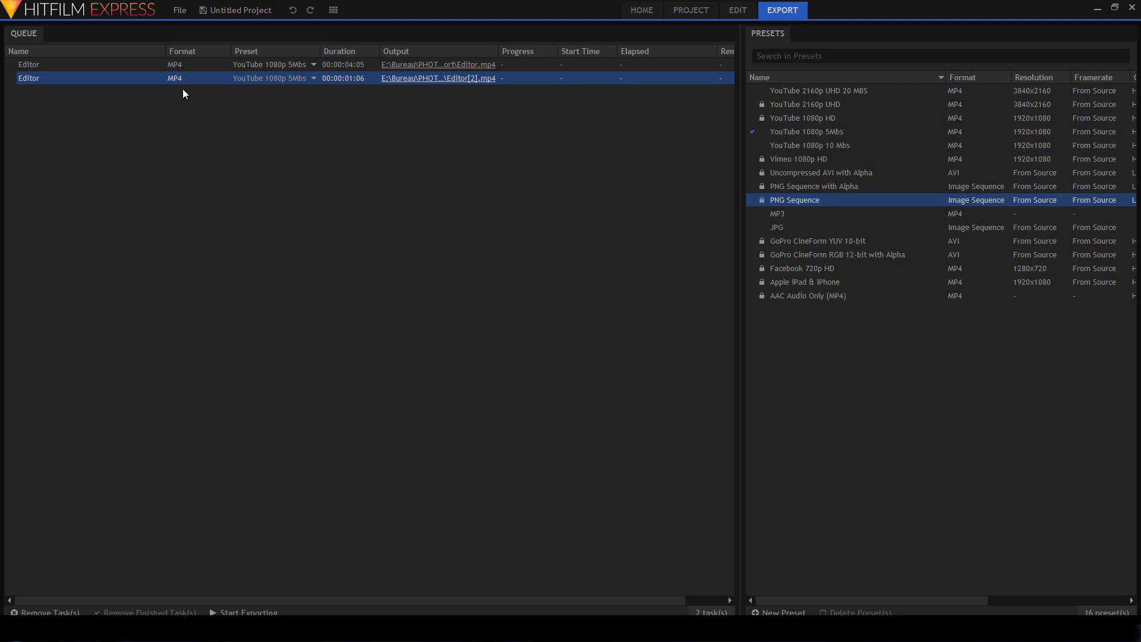
# Step: Browse the presets available for the full-length Editor task and assign Vimeo 1080p HD to it
pyautogui.click(143, 66)
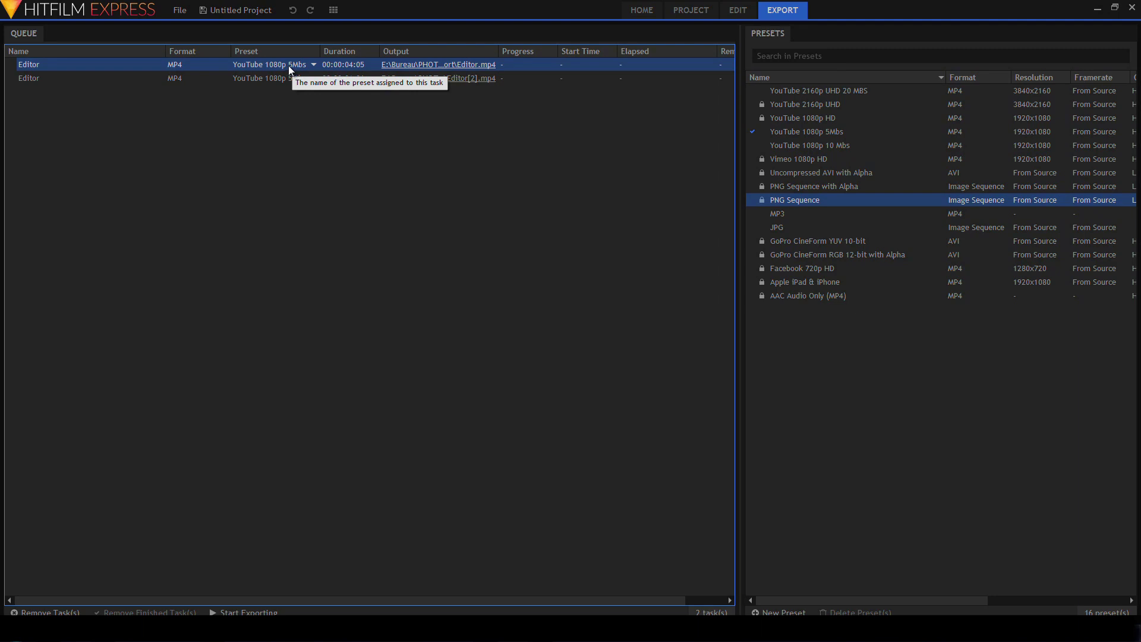
pyautogui.click(314, 66)
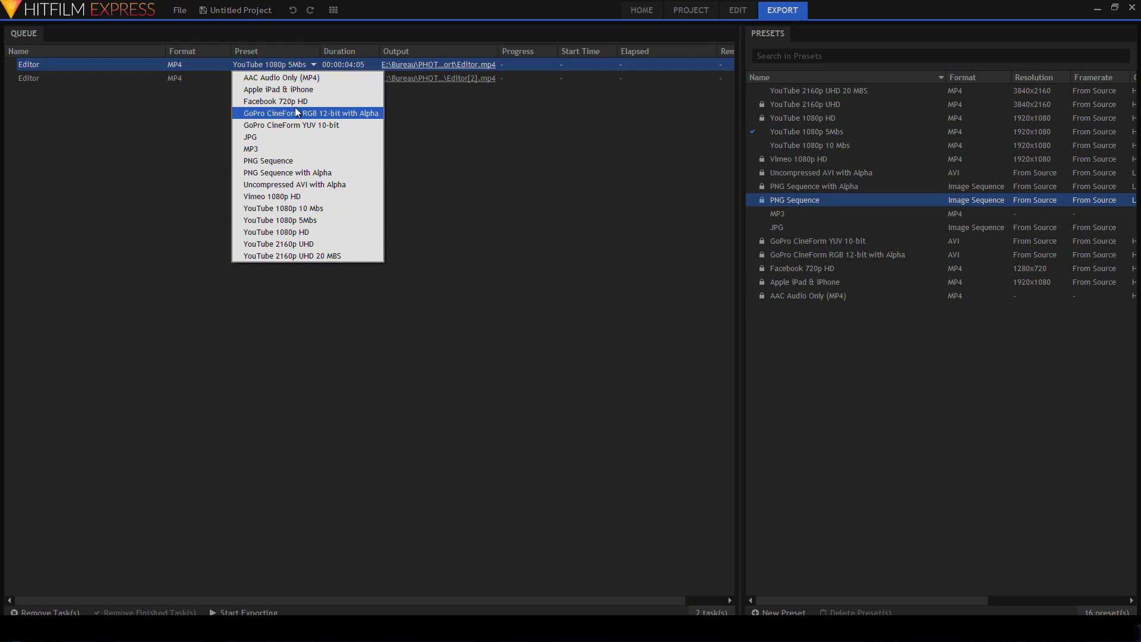
pyautogui.click(315, 65)
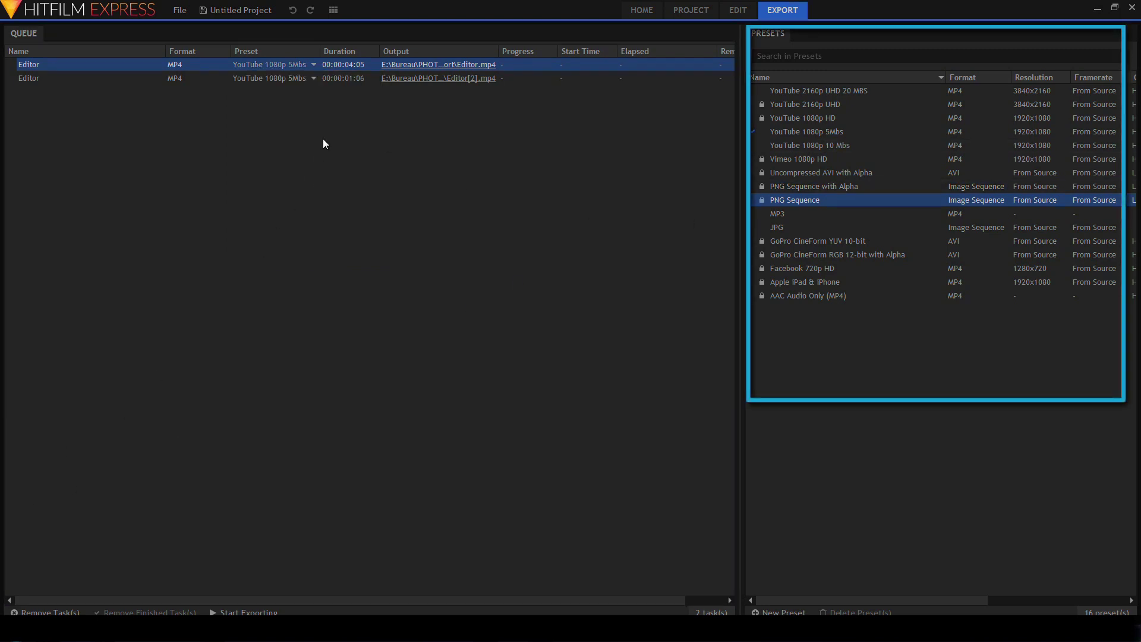
pyautogui.click(314, 66)
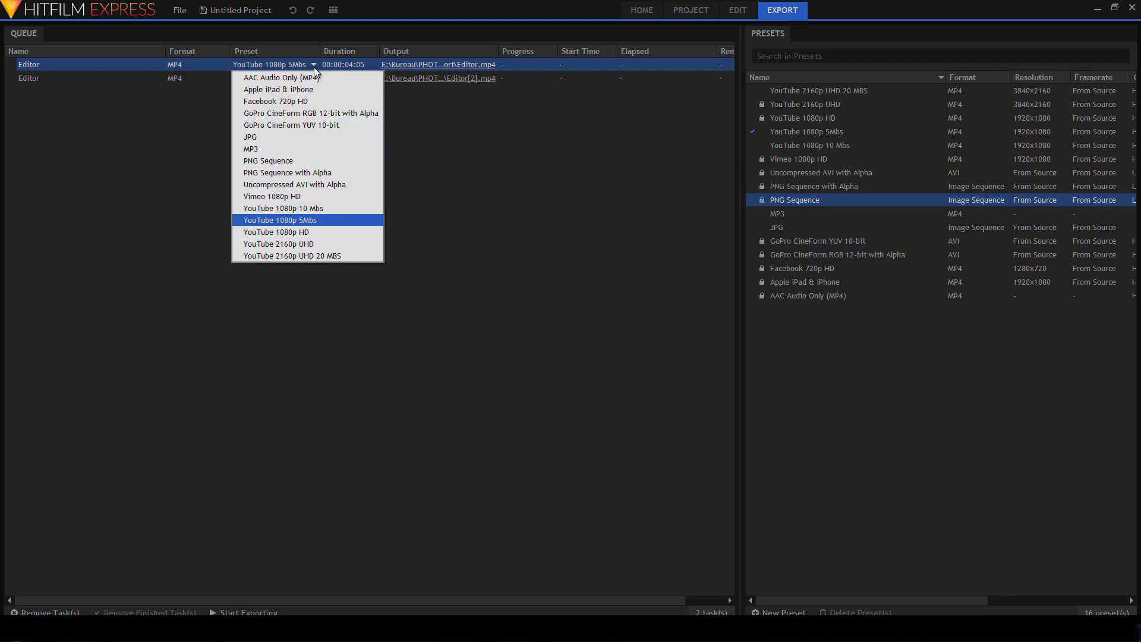
pyautogui.click(307, 197)
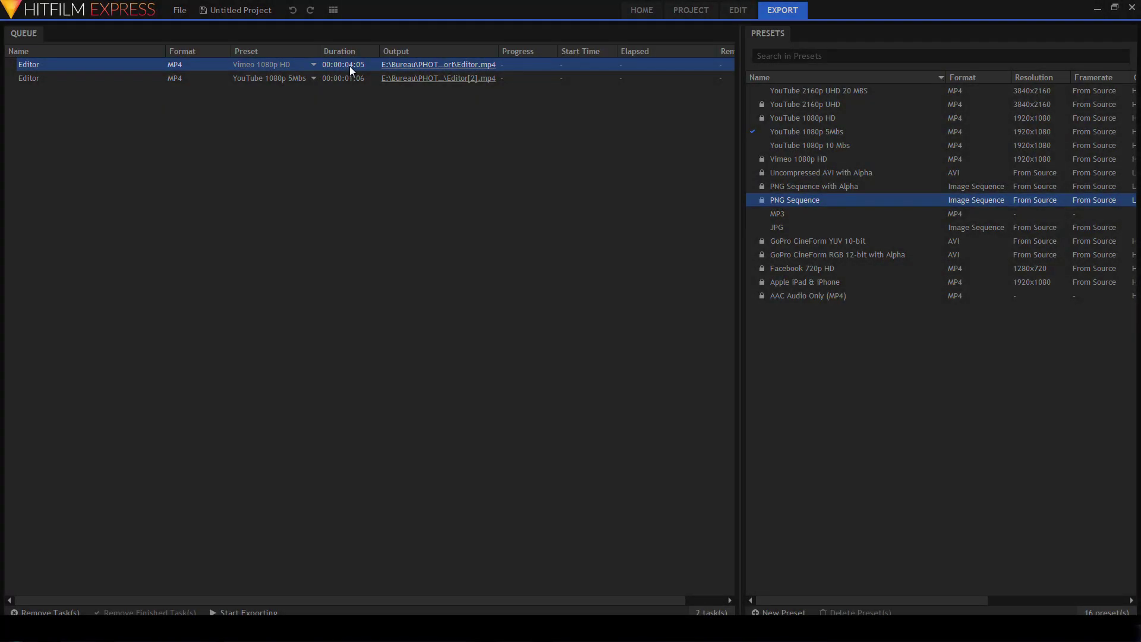
# Step: Name the full-length Editor task's output file film, keeping it in the export folder as MP4
pyautogui.click(411, 68)
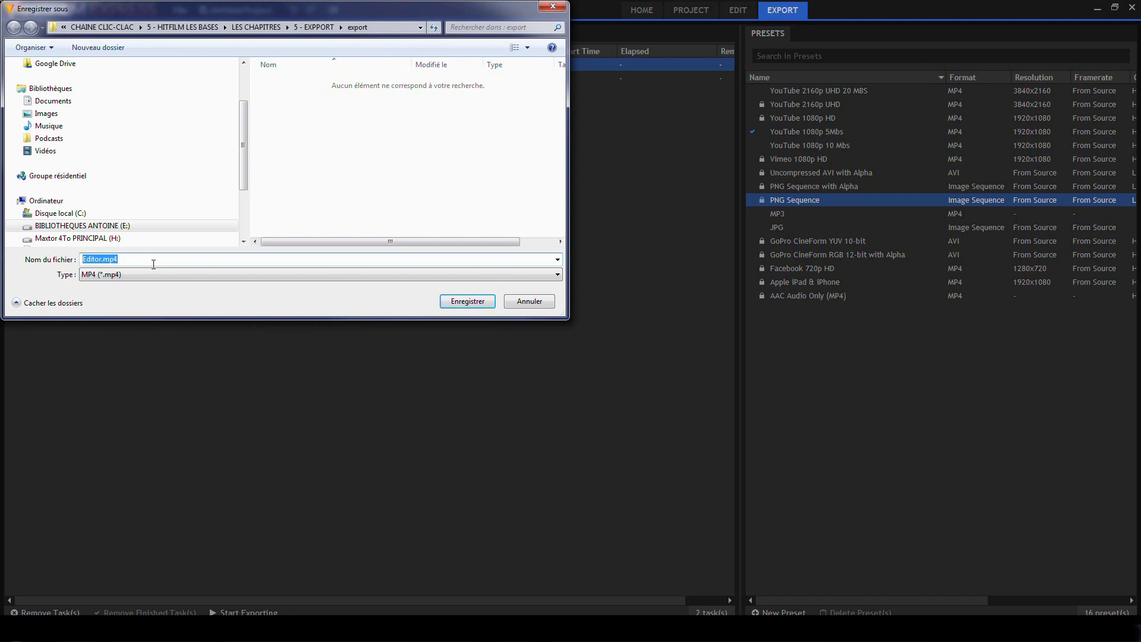
pyautogui.write('film')
pyautogui.click(478, 302)
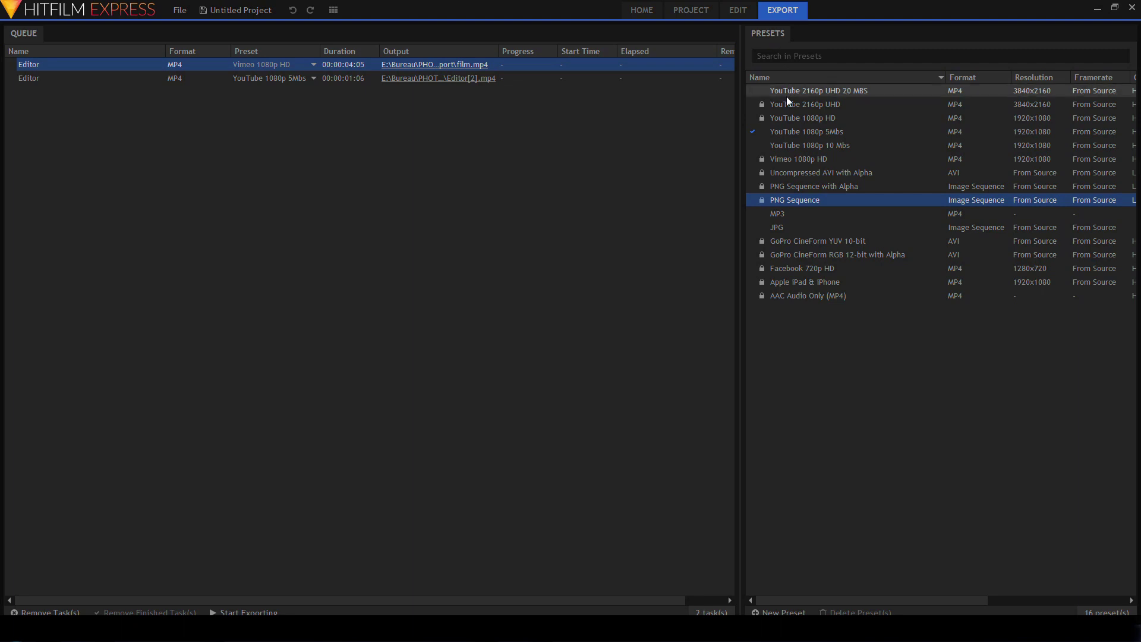
# Step: Edit the YouTube 2160p UHD export preset, set its linked dimensions to 3725 × 2094 and check the aspect ratio options
pyautogui.click(765, 105)
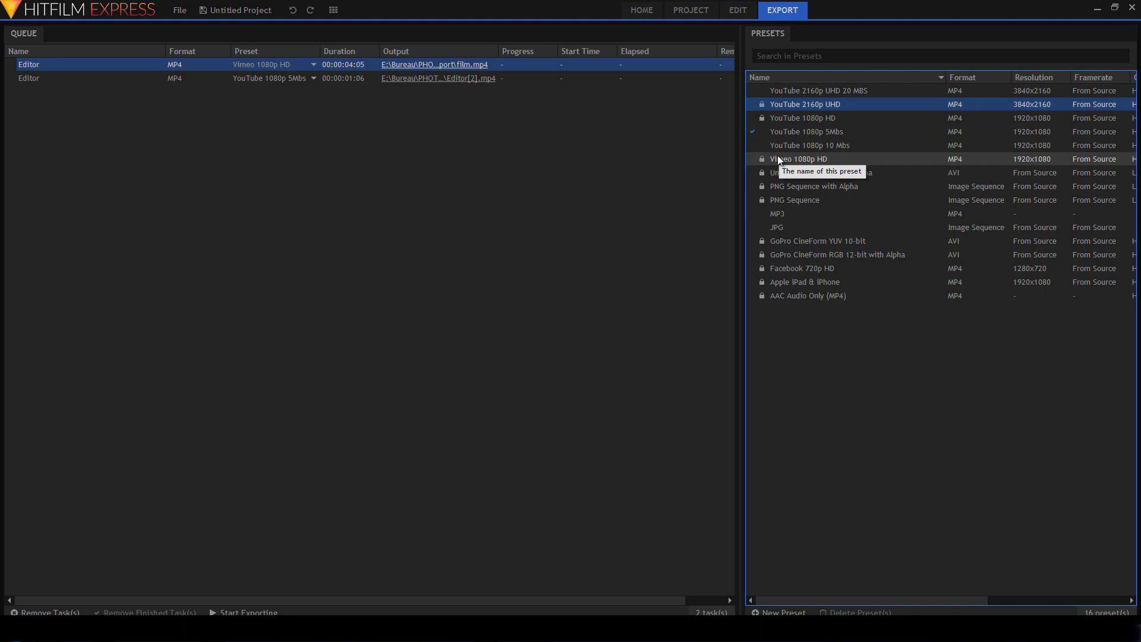
pyautogui.rightClick(810, 105)
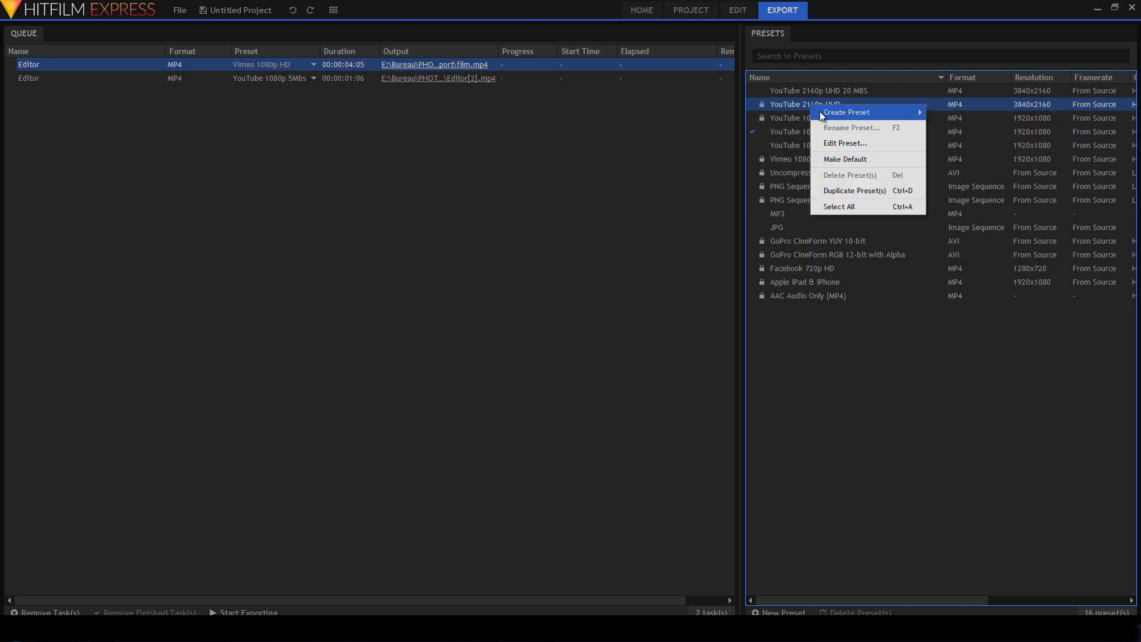
pyautogui.moveTo(826, 113)
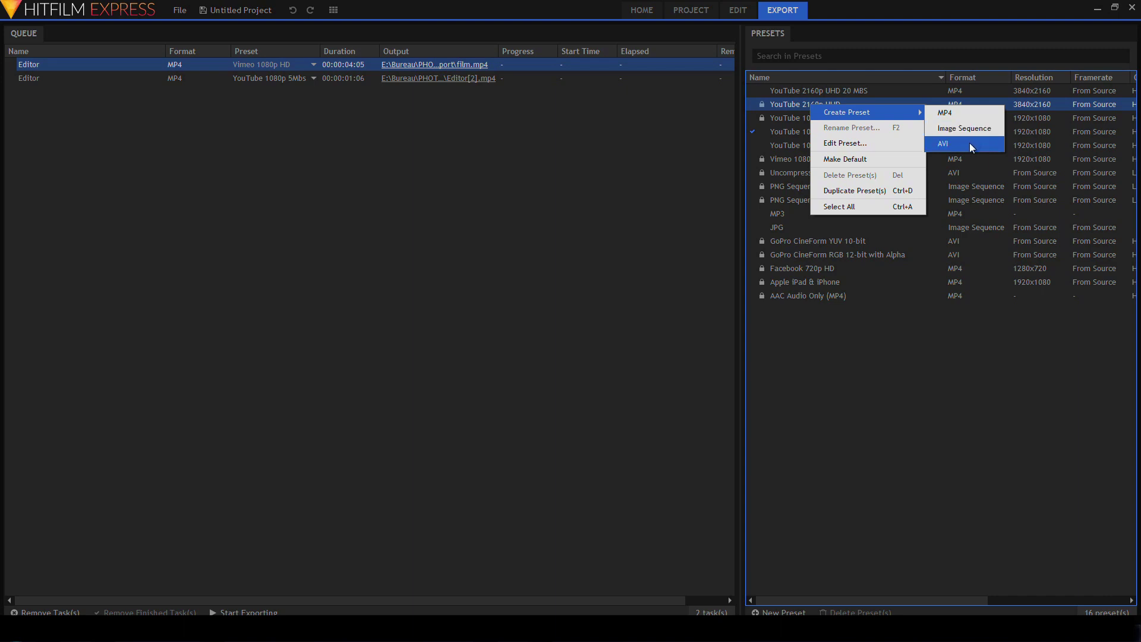
pyautogui.click(874, 145)
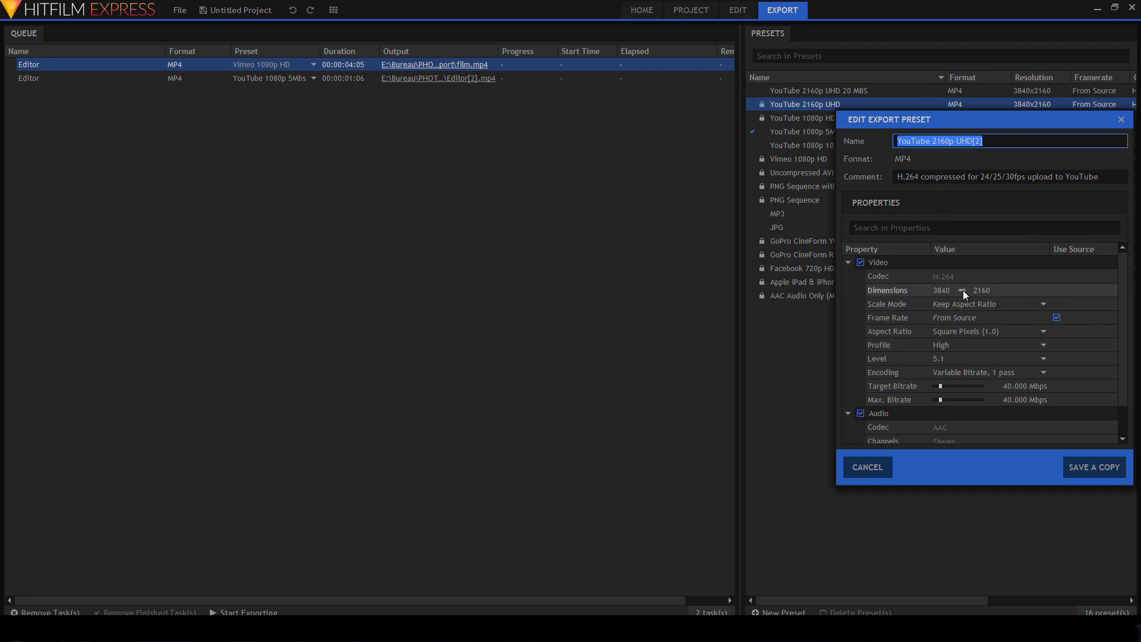
pyautogui.moveTo(948, 290); pyautogui.dragTo(941, 291)
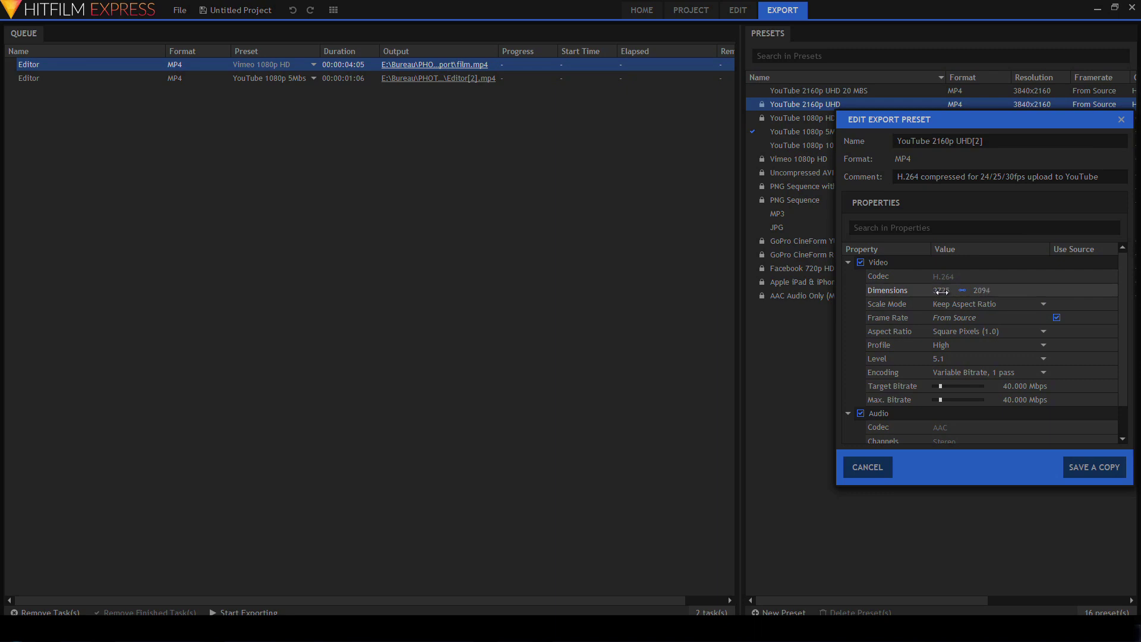
pyautogui.click(958, 331)
pyautogui.click(1016, 331)
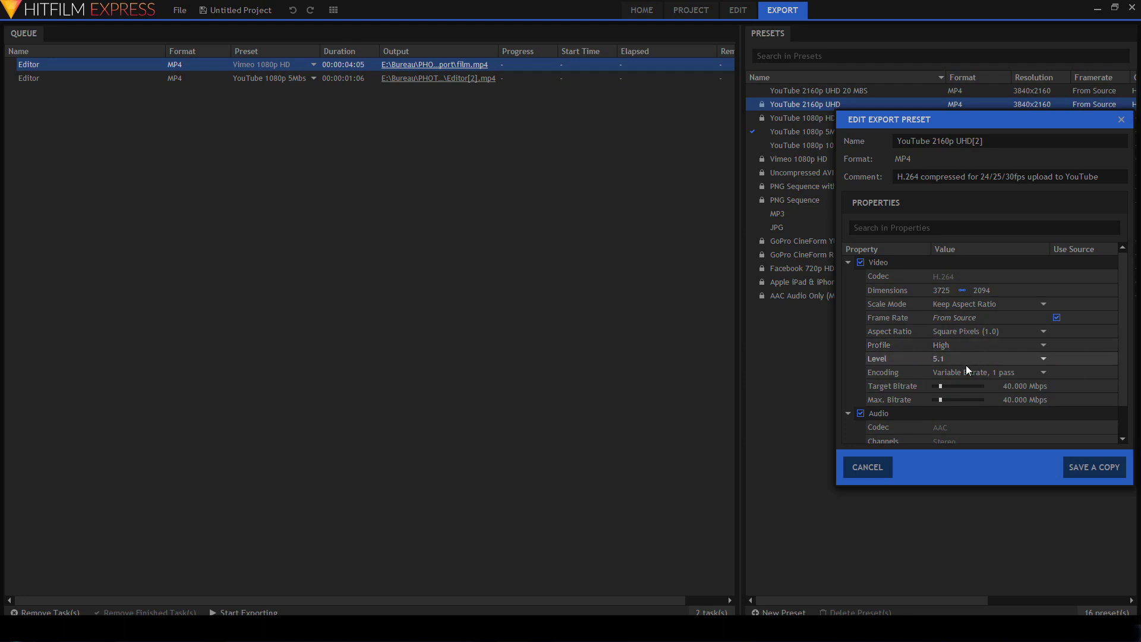
# Step: Set both the target bitrate and the maximum bitrate of the preset's video to 5 Mbps
pyautogui.click(1029, 387)
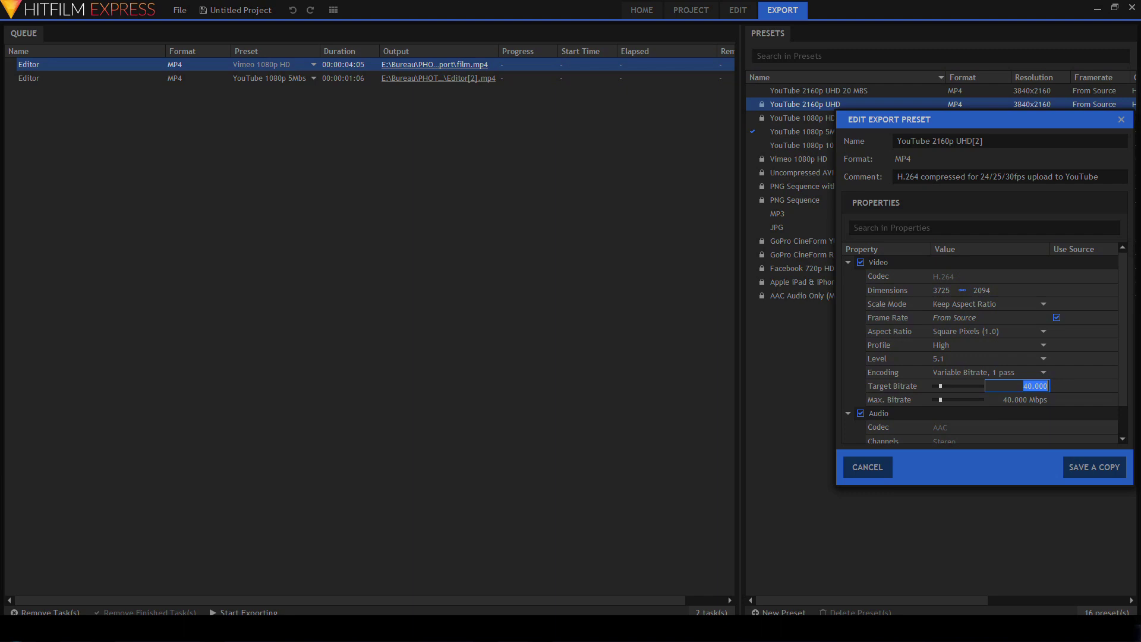
pyautogui.write('5')
pyautogui.press('Return')
pyautogui.click(1006, 402)
pyautogui.write('5')
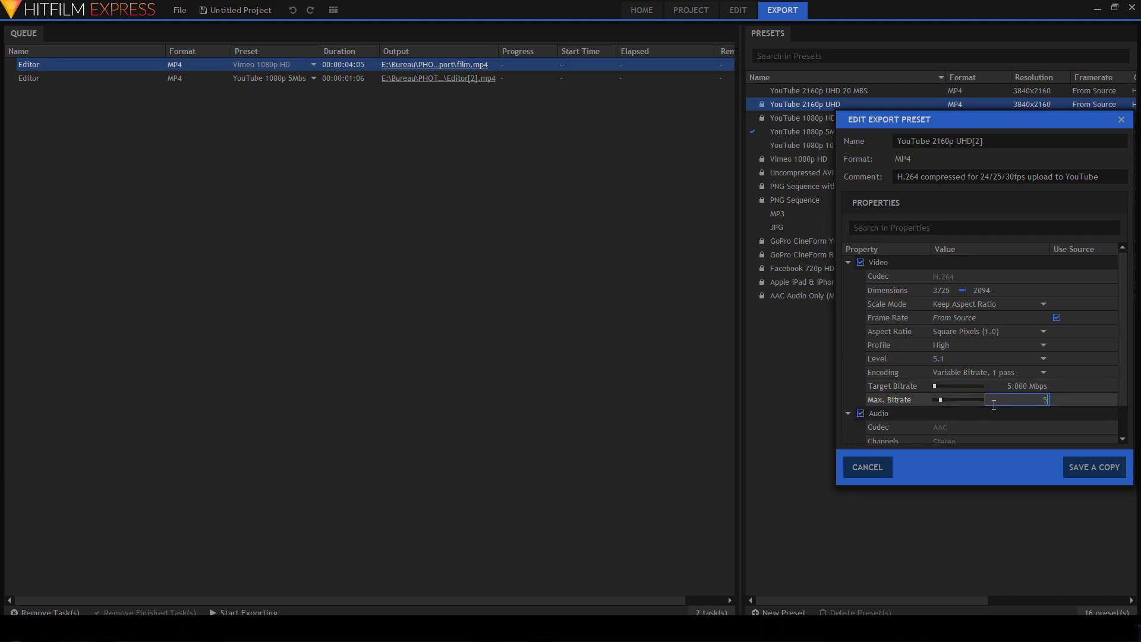
pyautogui.press('Return')
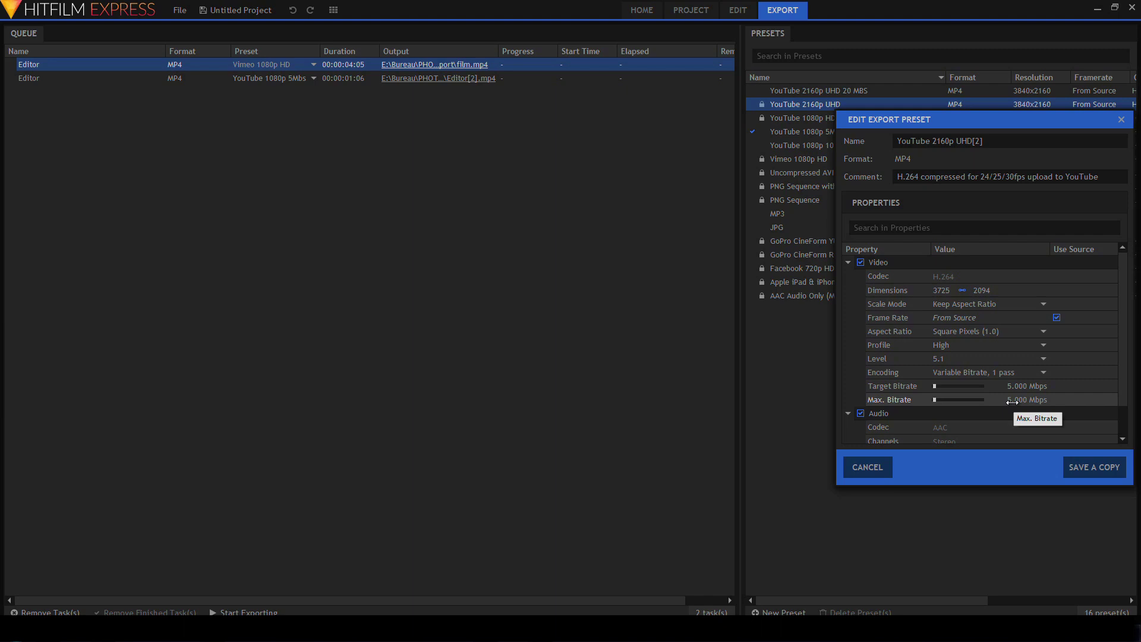
# Step: Set the preset's audio bitrate to 192 Kbps
pyautogui.scroll(-1, 1013, 404)
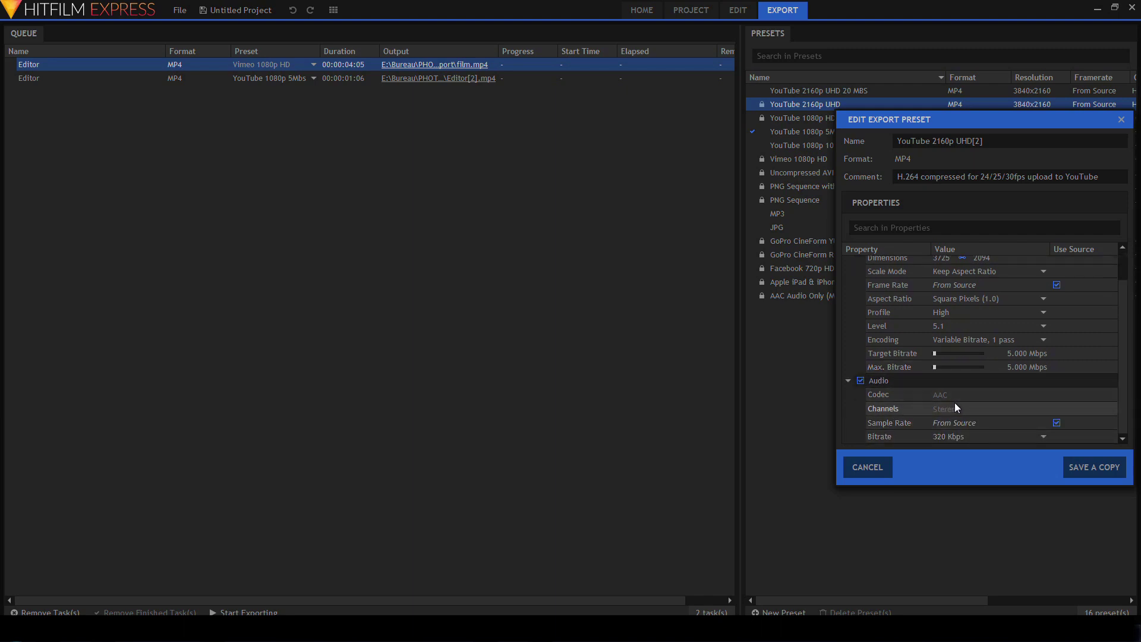
pyautogui.click(967, 434)
pyautogui.click(969, 305)
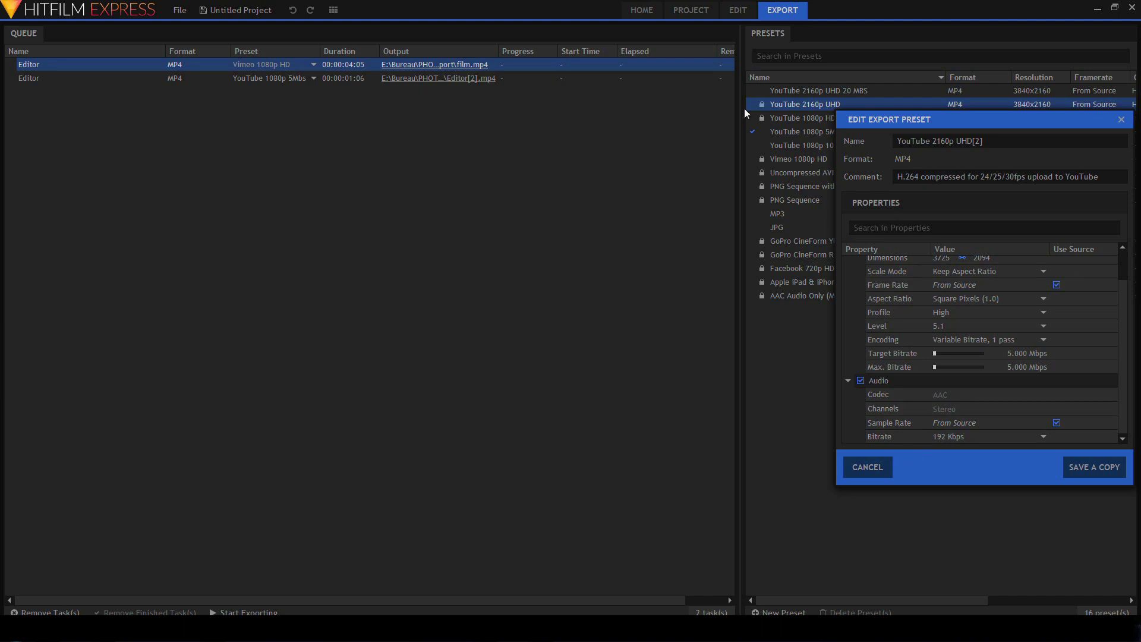
# Step: Rename the edited preset TEST and save it as a copy
pyautogui.moveTo(1011, 141); pyautogui.dragTo(896, 141)
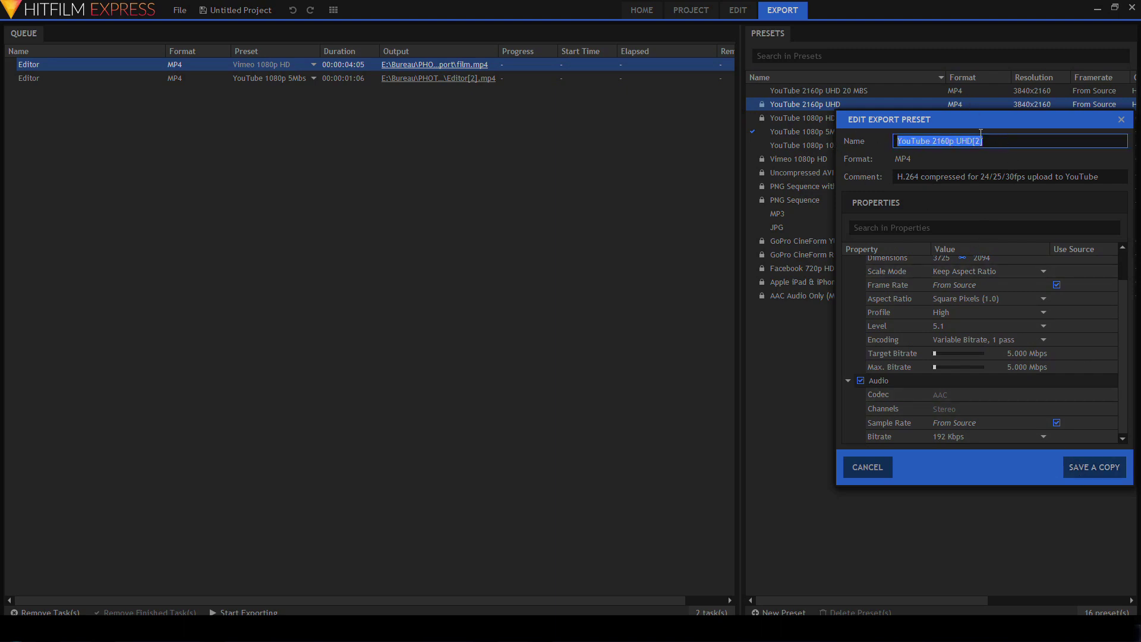
pyautogui.write('TEST')
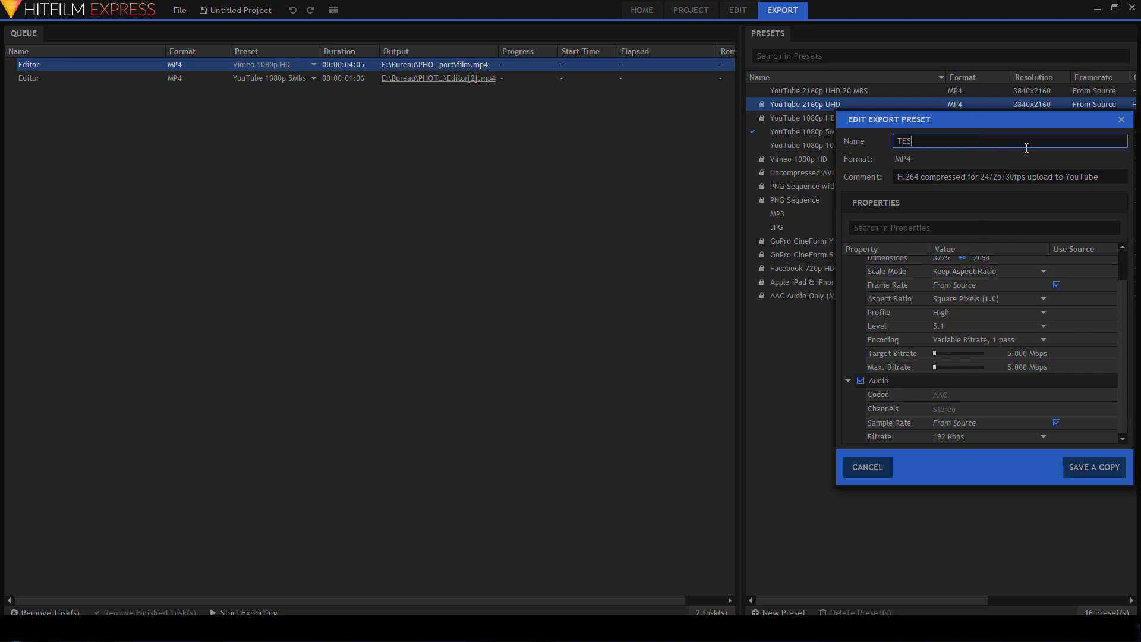
pyautogui.click(1066, 467)
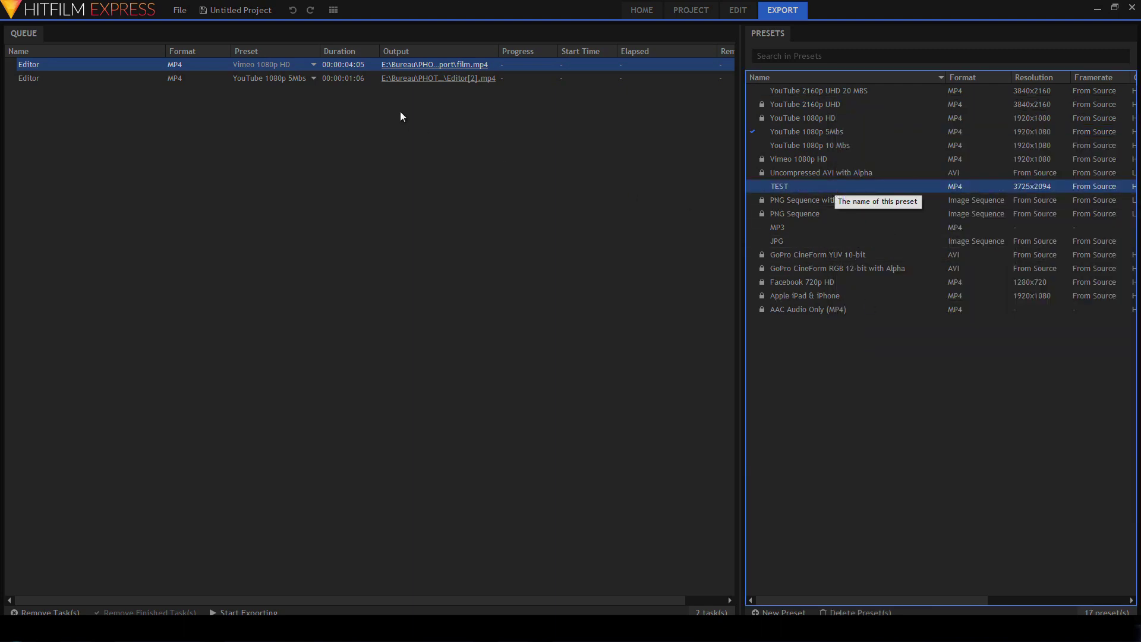
# Step: Assign the TEST preset to the full-length Editor task in the queue
pyautogui.click(312, 64)
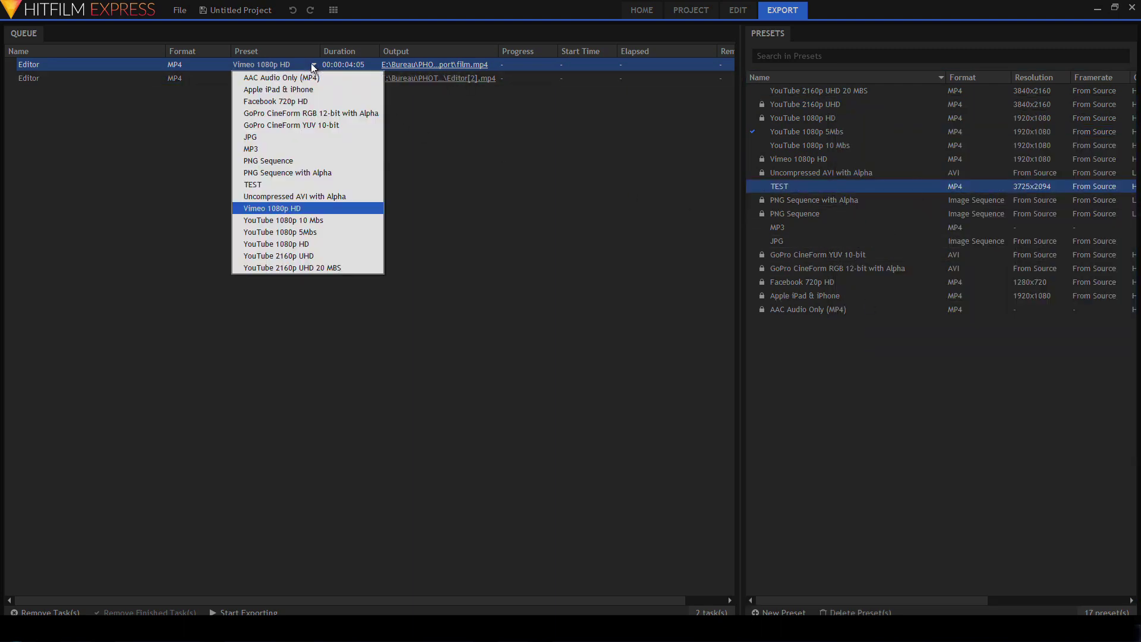
pyautogui.click(292, 179)
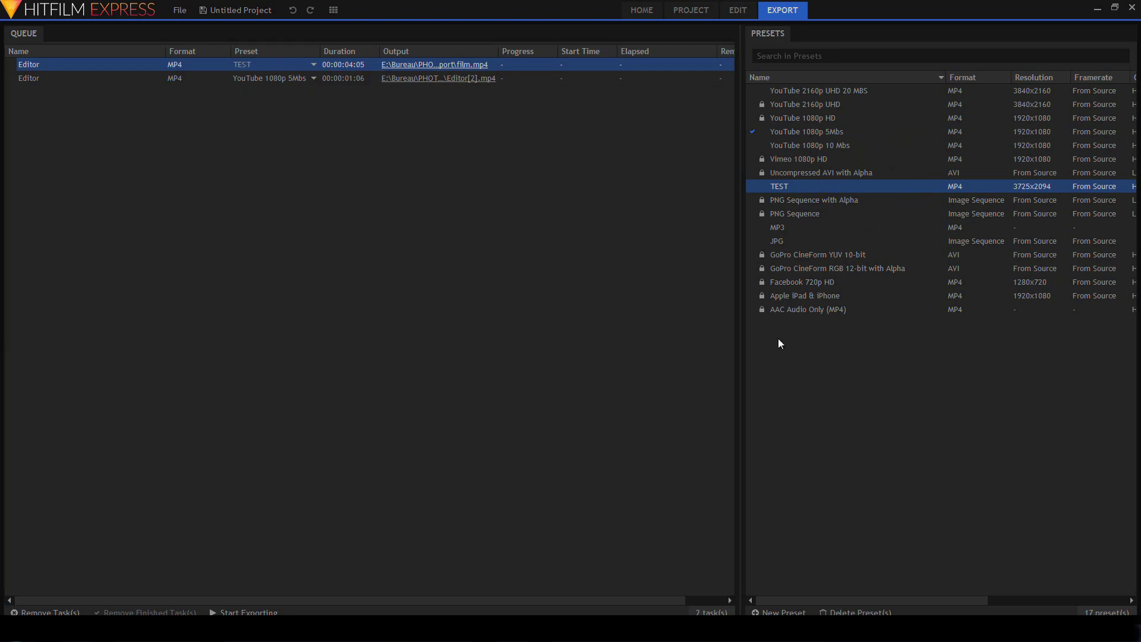
# Step: Duplicate the TEST preset in the export presets list
pyautogui.rightClick(864, 190)
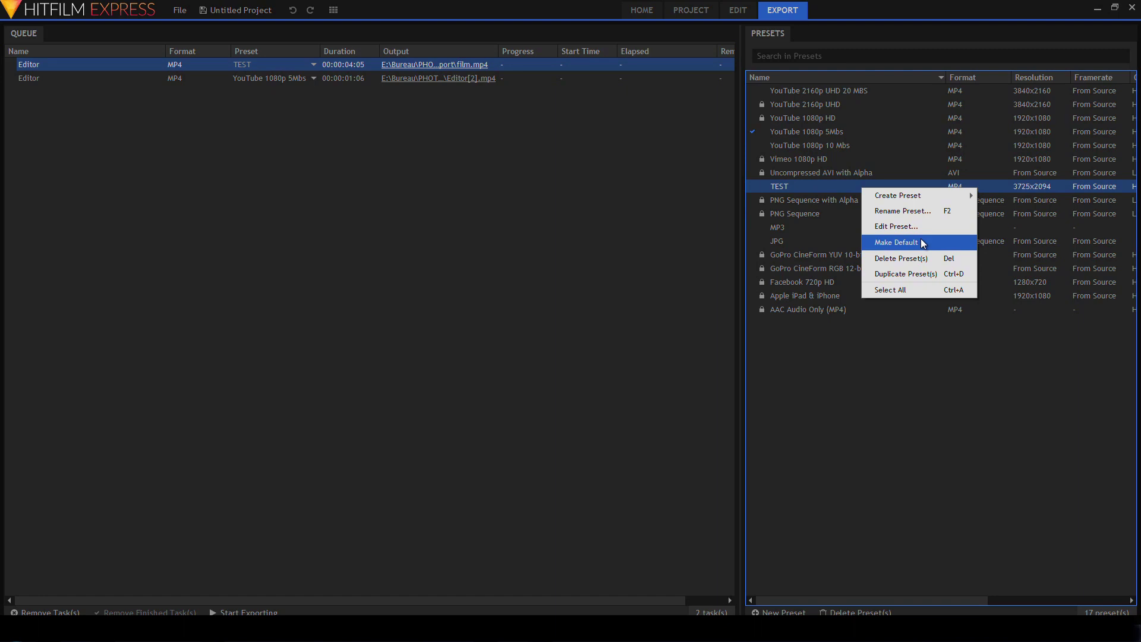
pyautogui.click(269, 66)
pyautogui.click(851, 189)
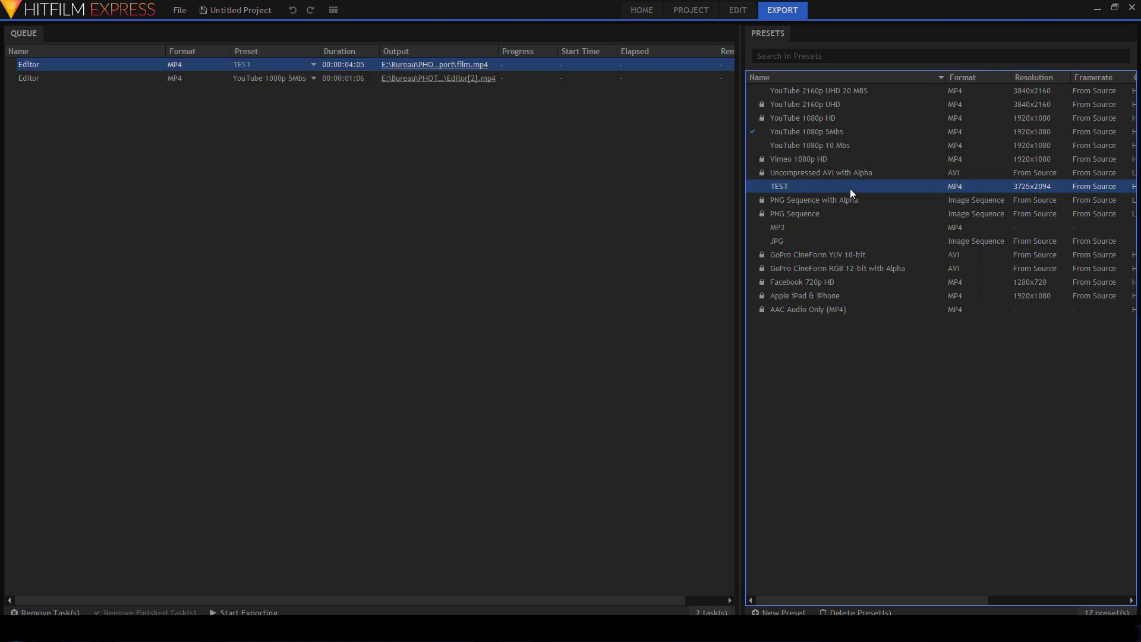
pyautogui.rightClick(850, 188)
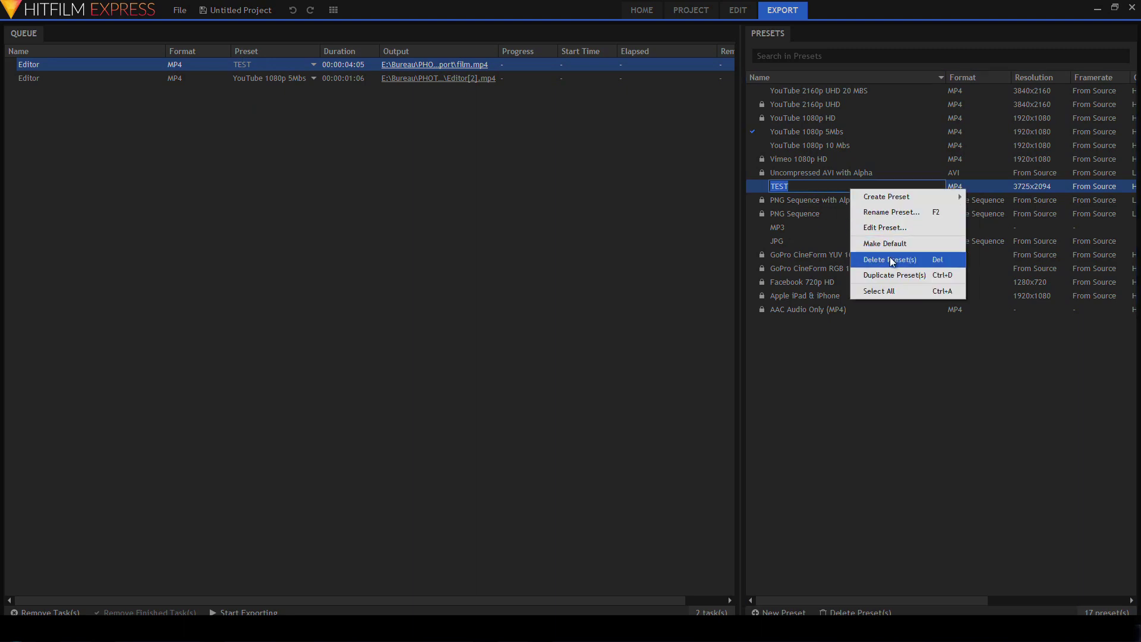
pyautogui.click(891, 277)
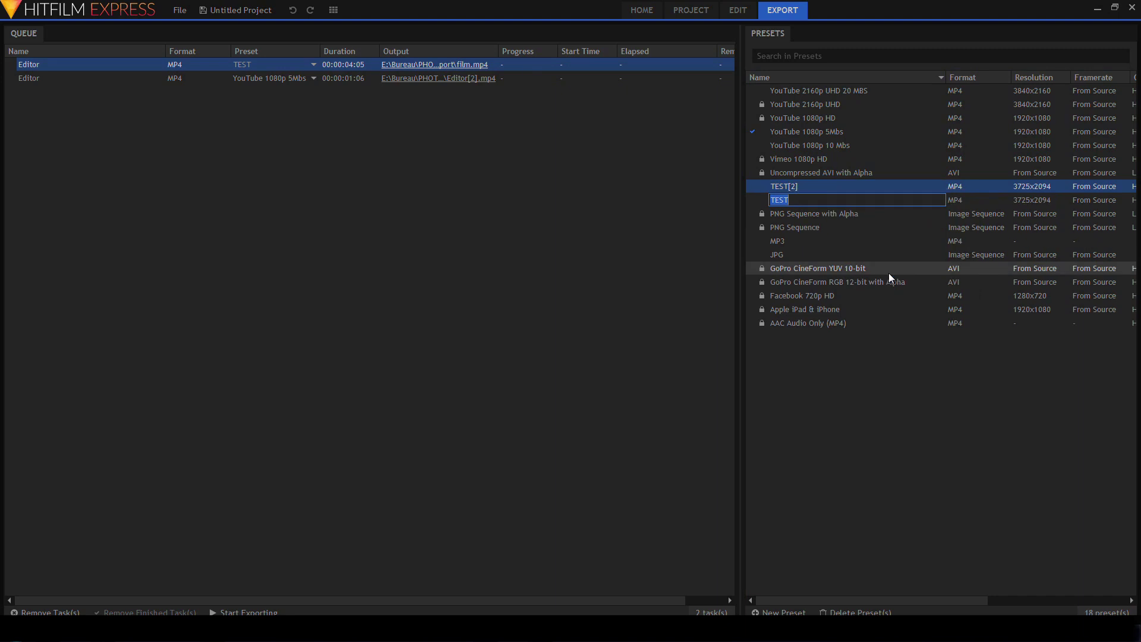
# Step: Select all export presets in the list at once
pyautogui.rightClick(857, 202)
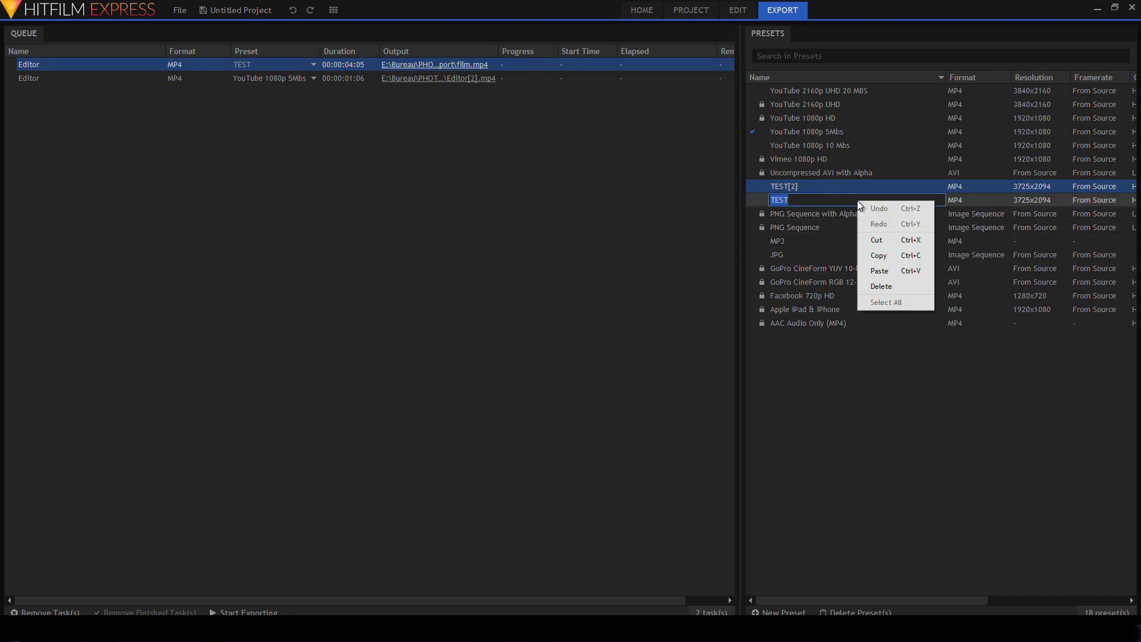
pyautogui.click(840, 289)
pyautogui.click(825, 198)
pyautogui.rightClick(826, 198)
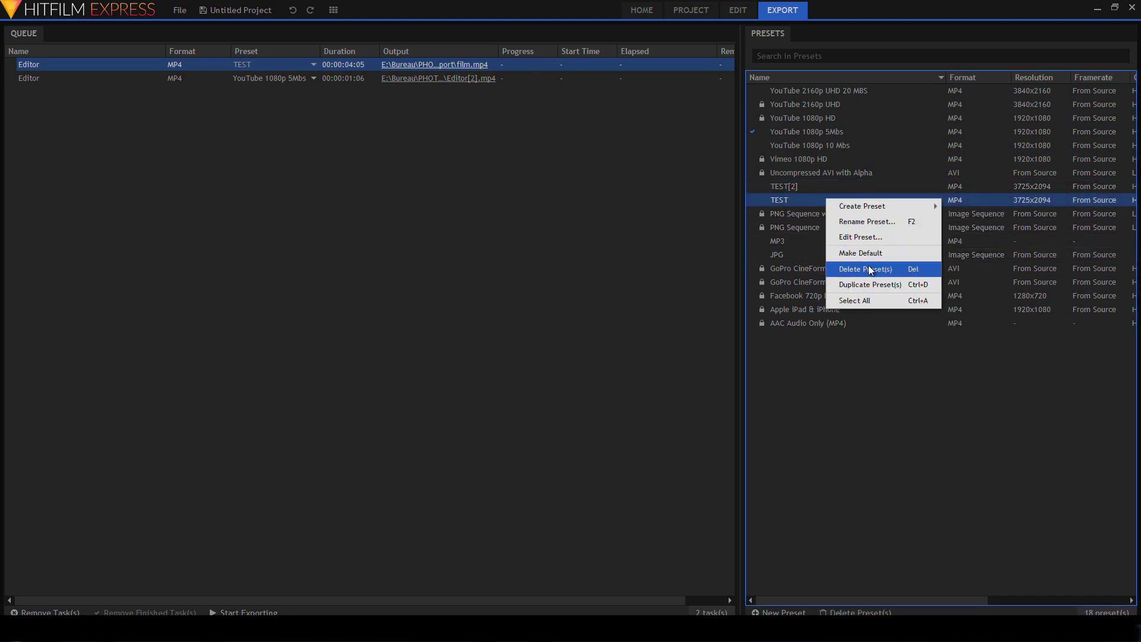
pyautogui.click(873, 301)
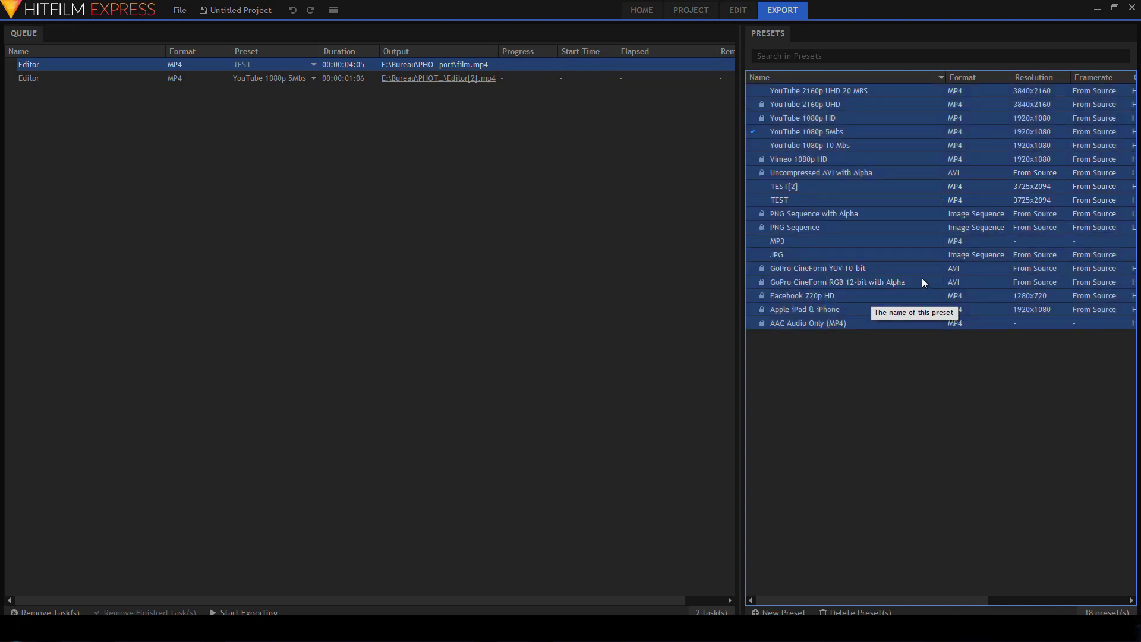
# Step: Delete the original TEST preset, even though it is in use in the queue, and keep its duplicate
pyautogui.click(826, 202)
pyautogui.rightClick(826, 201)
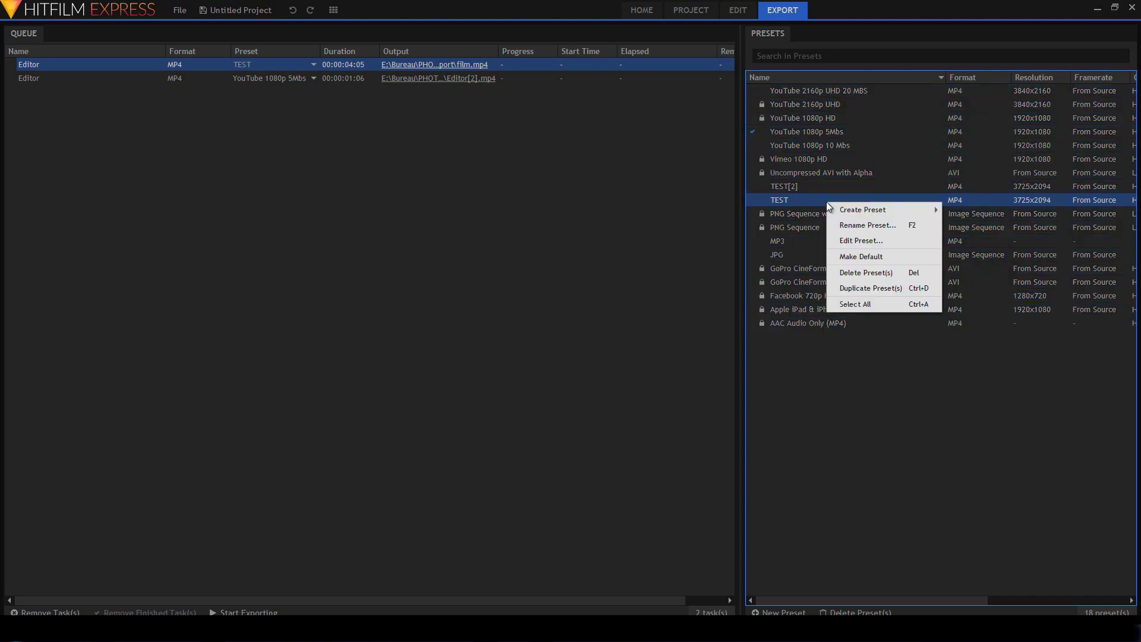
pyautogui.click(868, 272)
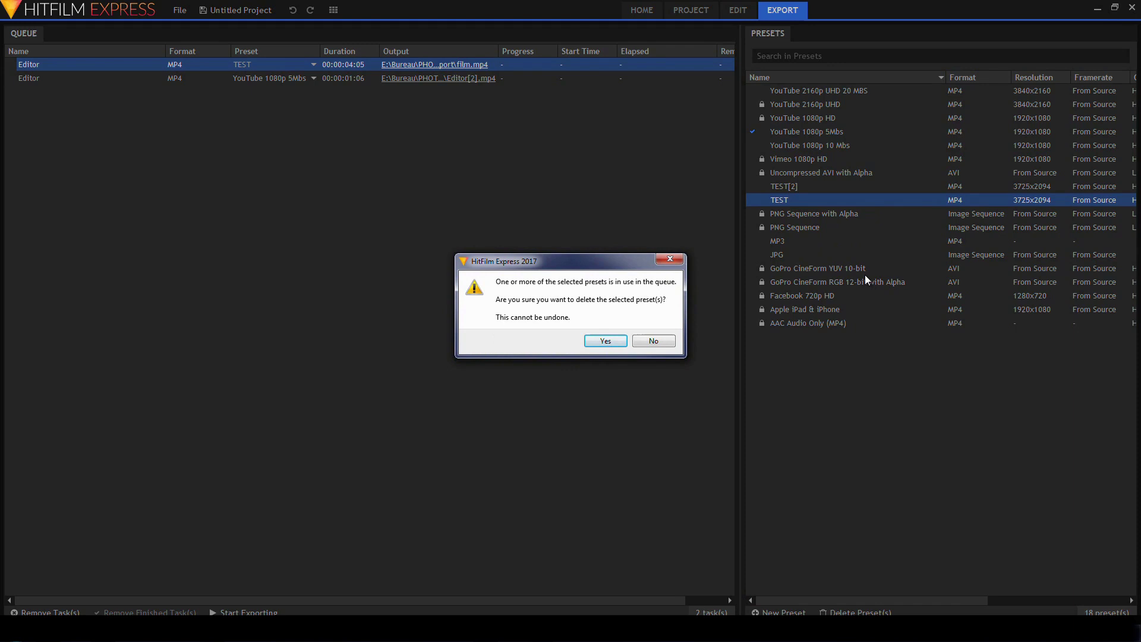
pyautogui.click(601, 339)
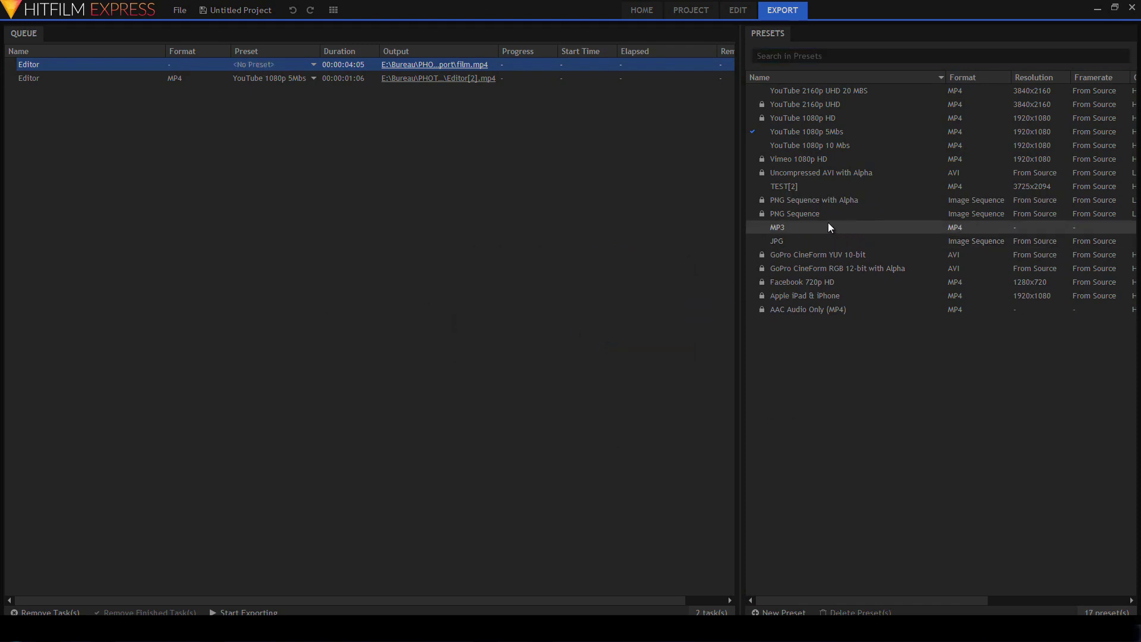
# Step: Create a new MP4 export preset and name it TEST
pyautogui.rightClick(808, 335)
pyautogui.moveTo(829, 345)
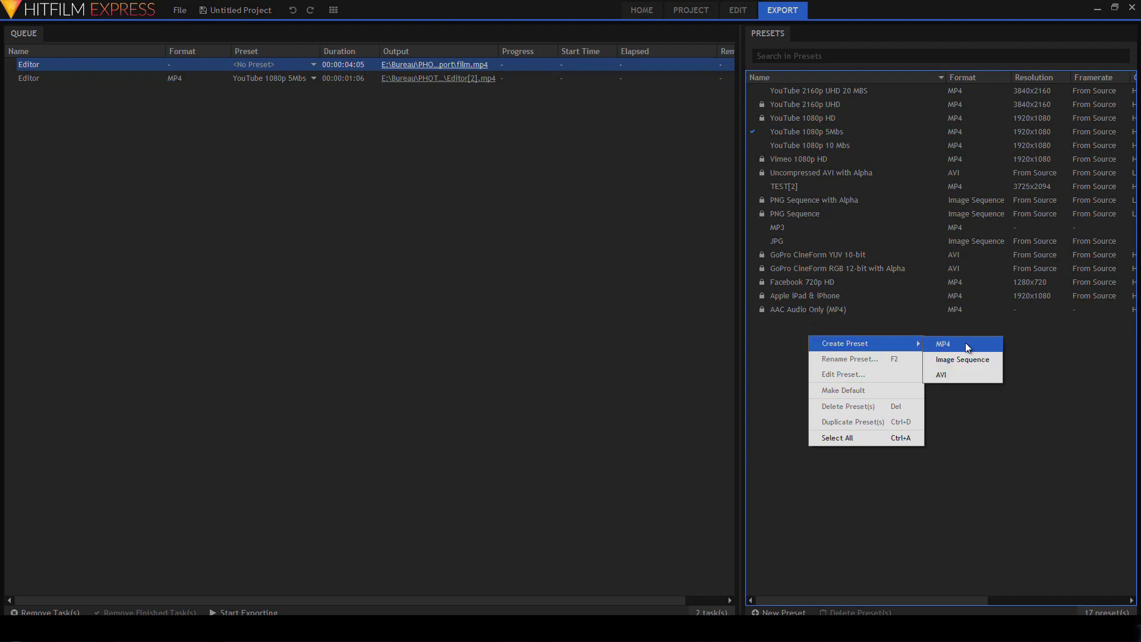
pyautogui.click(968, 345)
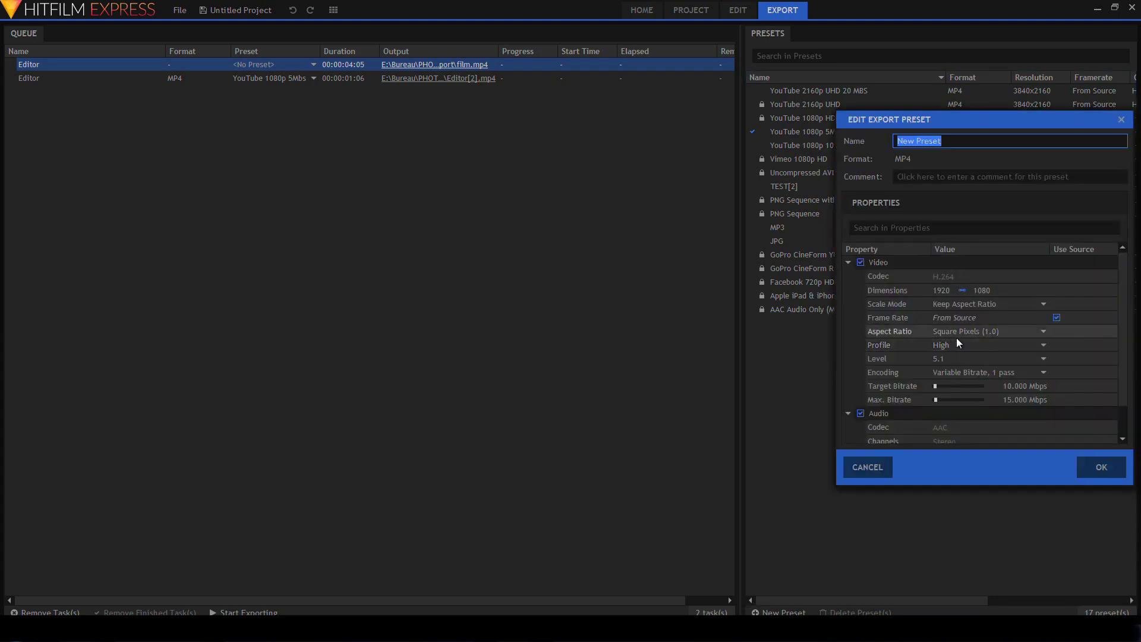
pyautogui.write('TEST')
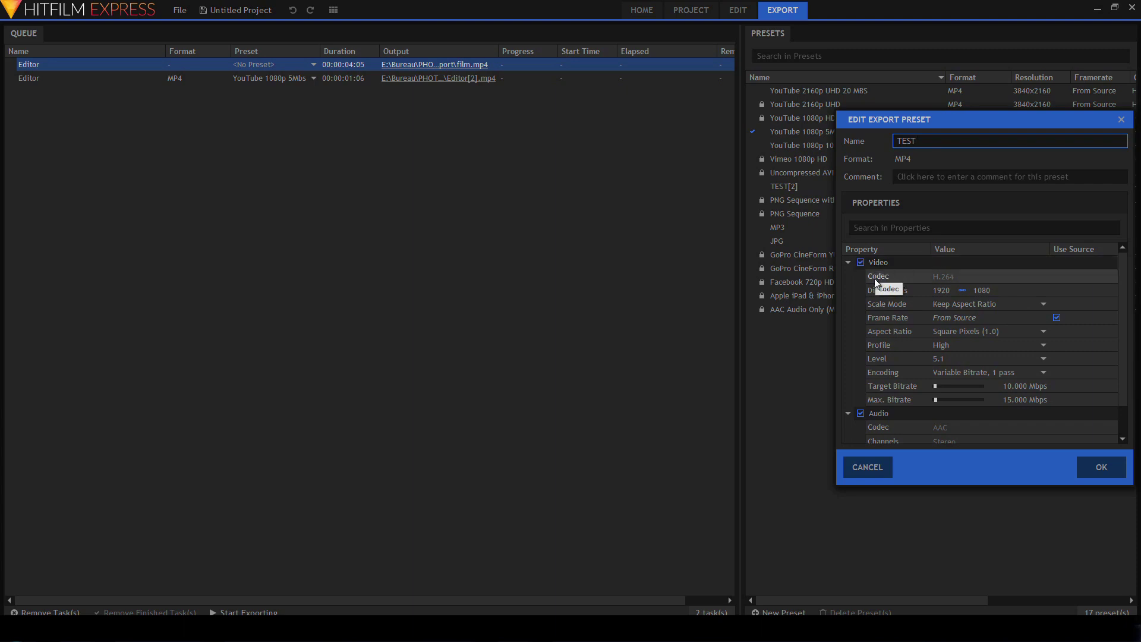
# Step: Stop the TEST preset's frame rate from following the source and set it to 50
pyautogui.click(1057, 318)
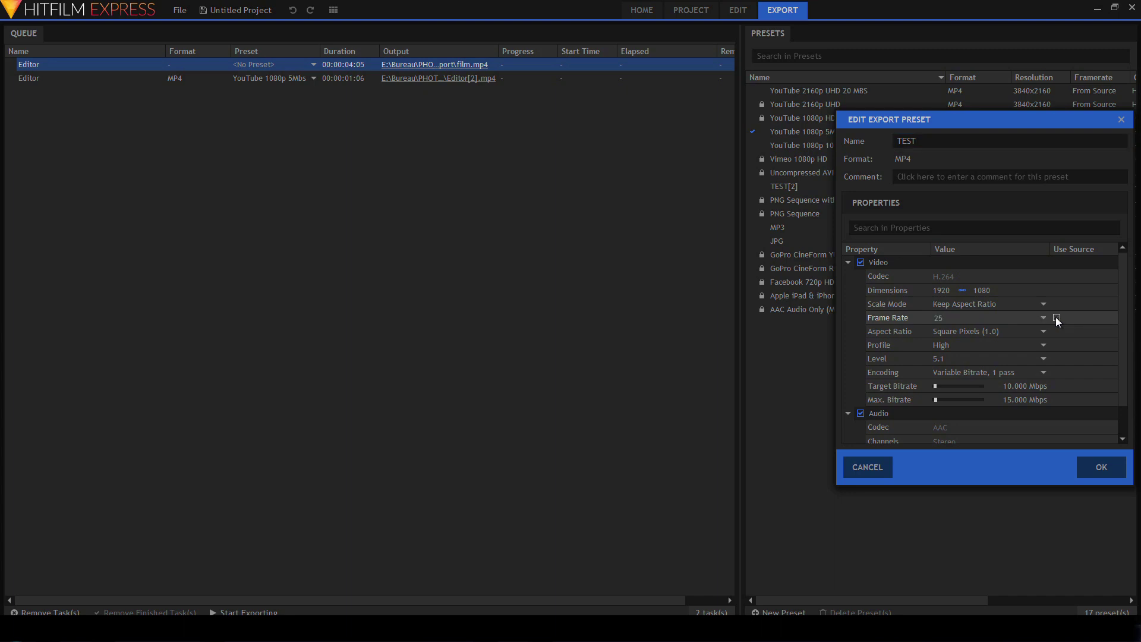
pyautogui.click(1009, 320)
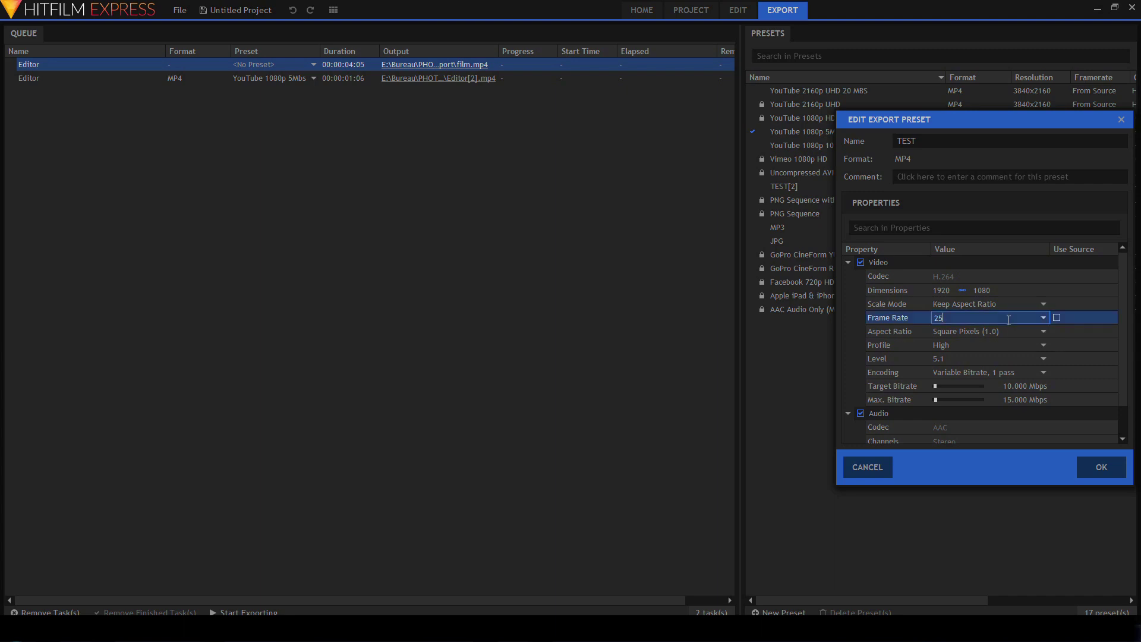
pyautogui.press('BackSpace')
pyautogui.press('BackSpace')
pyautogui.write('50')
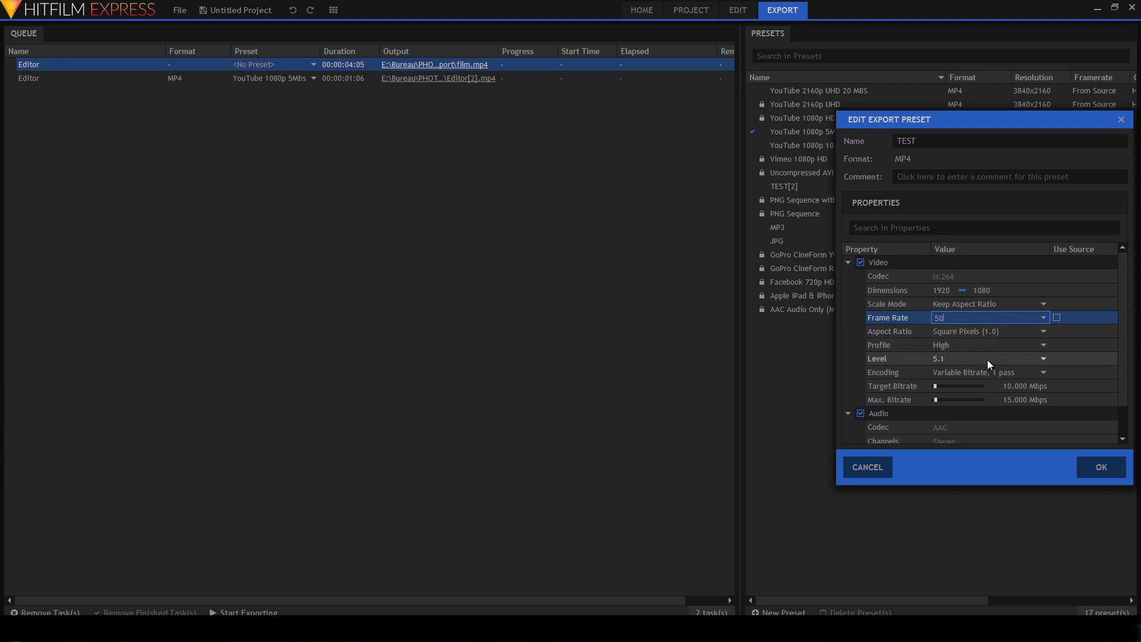
# Step: Change the preset's video encoding to Constant Bitrate and set its bitrate to 15 Mbps
pyautogui.click(1029, 372)
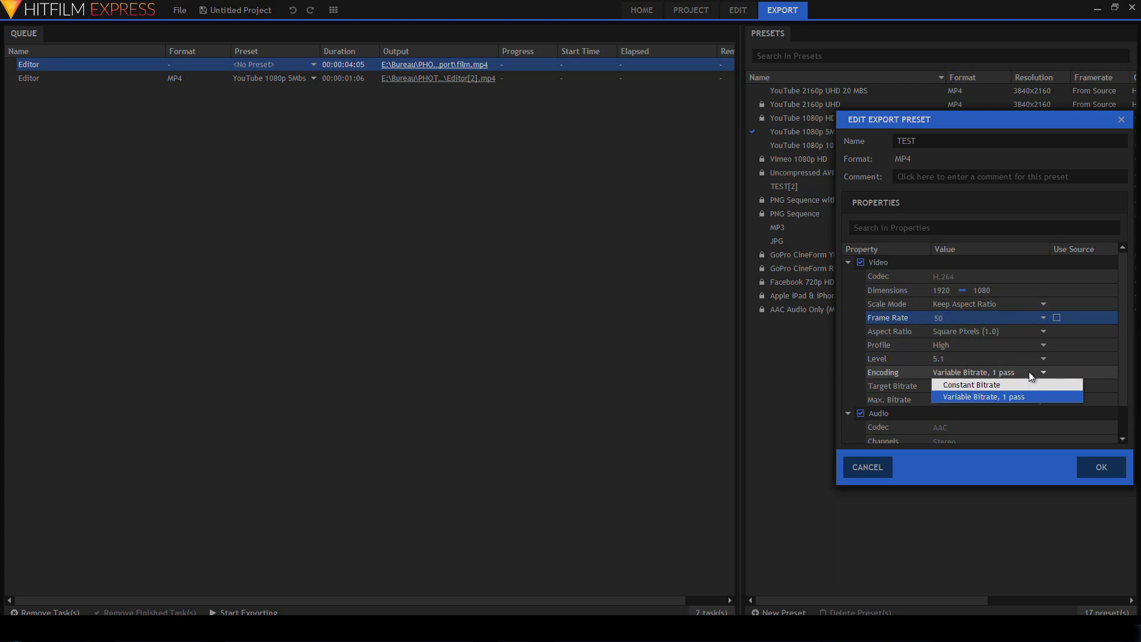
pyautogui.click(1033, 372)
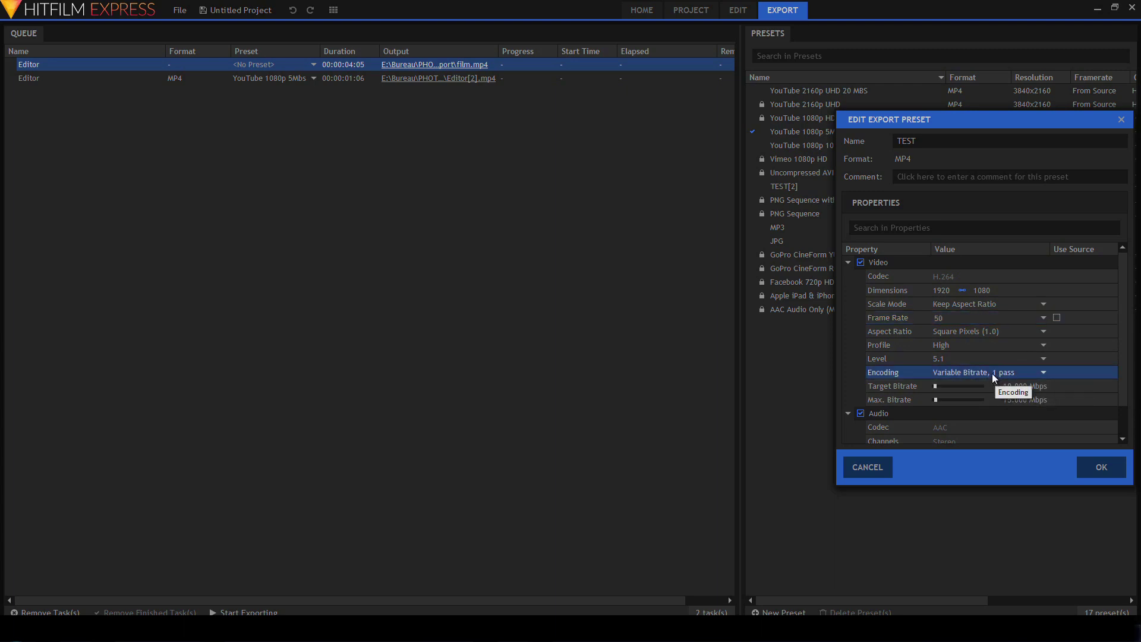
pyautogui.click(993, 375)
pyautogui.click(995, 385)
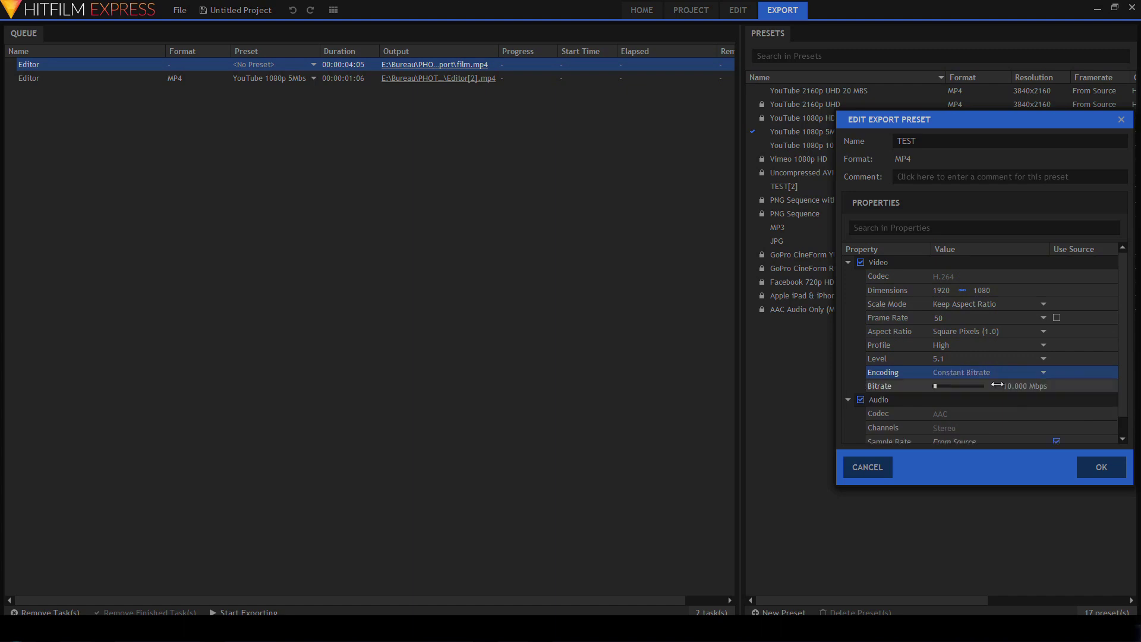
pyautogui.click(1023, 386)
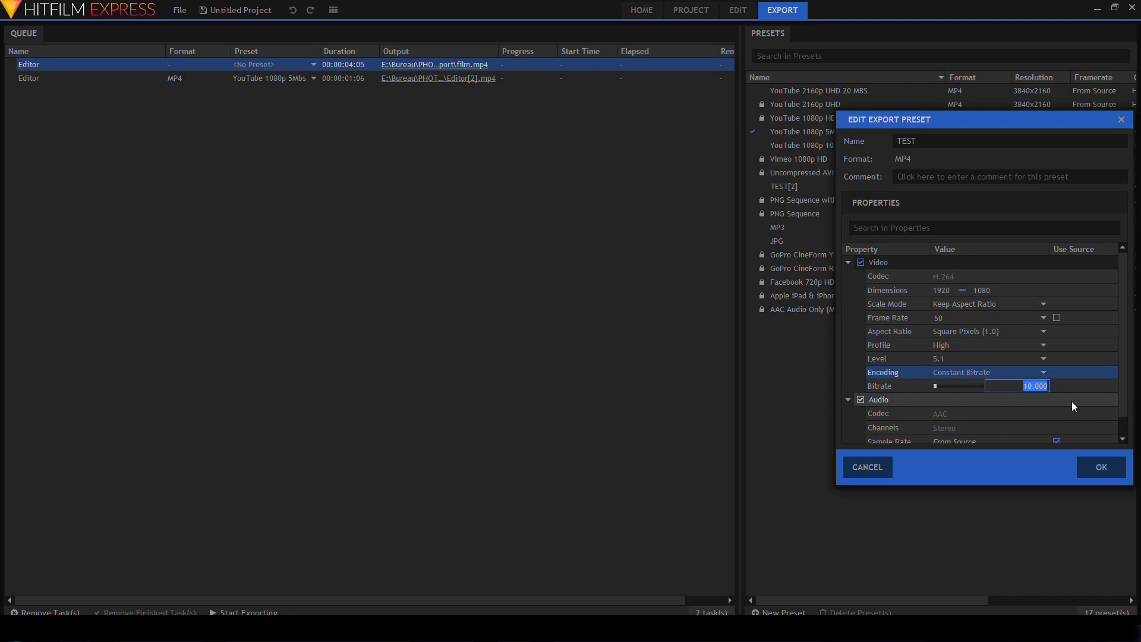
pyautogui.write('15')
pyautogui.press('Return')
# Step: Switch the video encoding to Variable Bitrate, 1 pass, and open its target and maximum bitrates for editing
pyautogui.click(1044, 372)
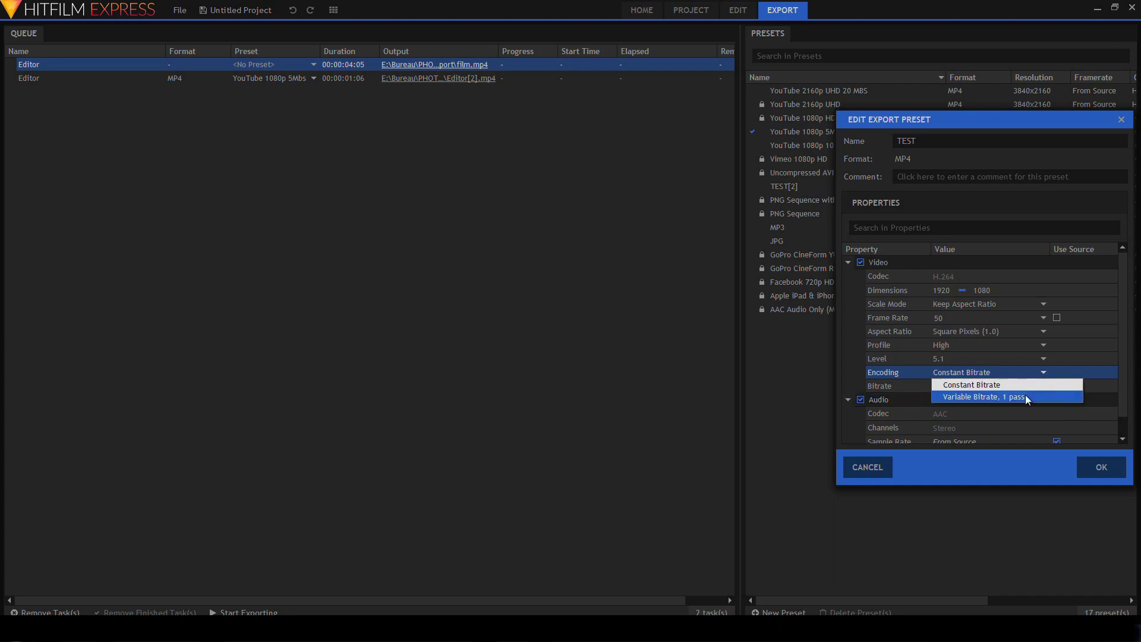
pyautogui.click(1026, 396)
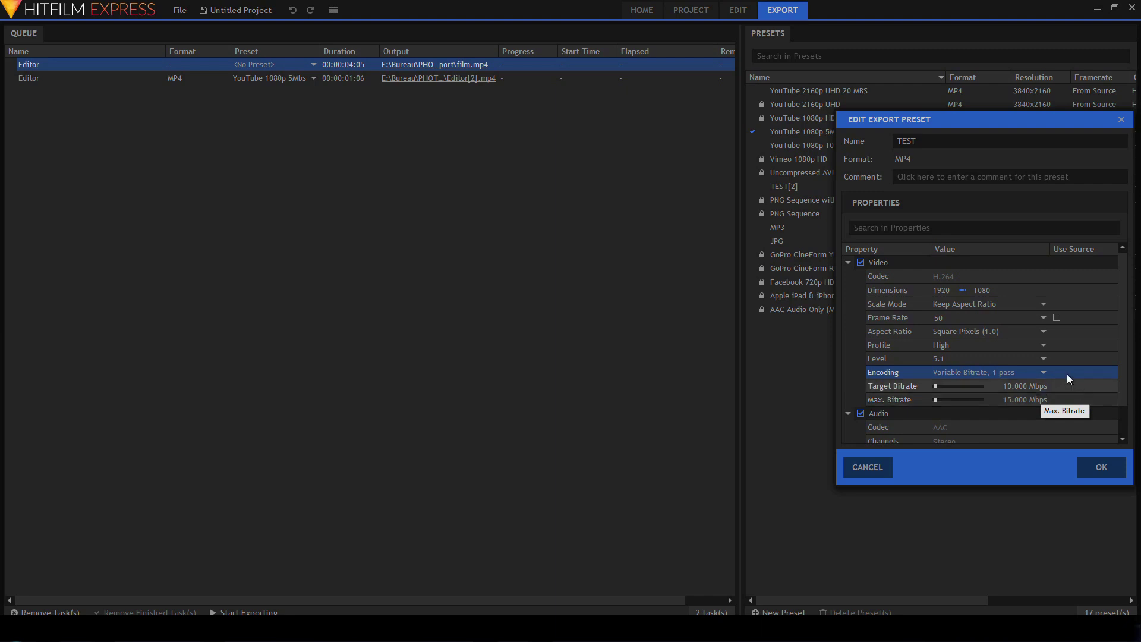
pyautogui.click(1018, 391)
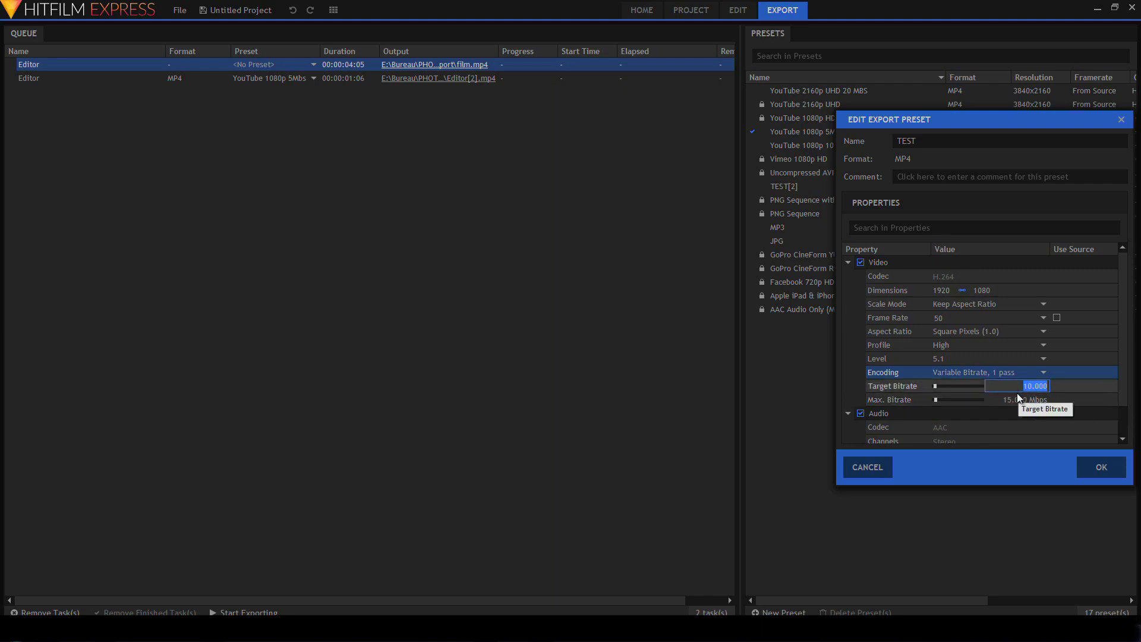
pyautogui.click(1031, 402)
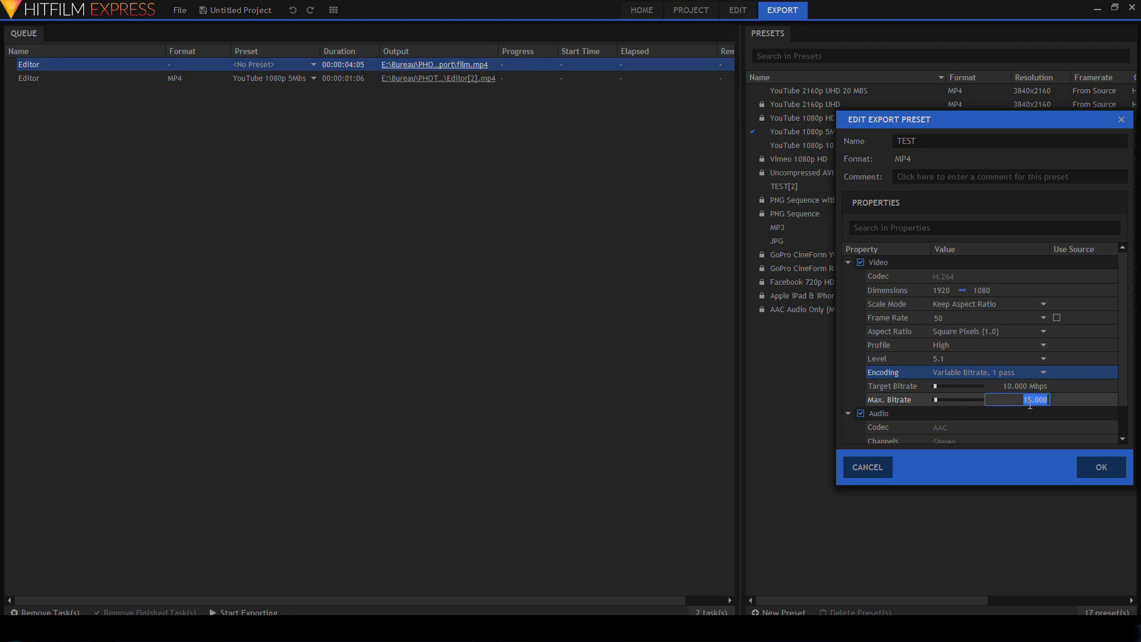
# Step: Return the video encoding to Constant Bitrate and open its bitrate value for editing
pyautogui.click(968, 375)
pyautogui.click(972, 377)
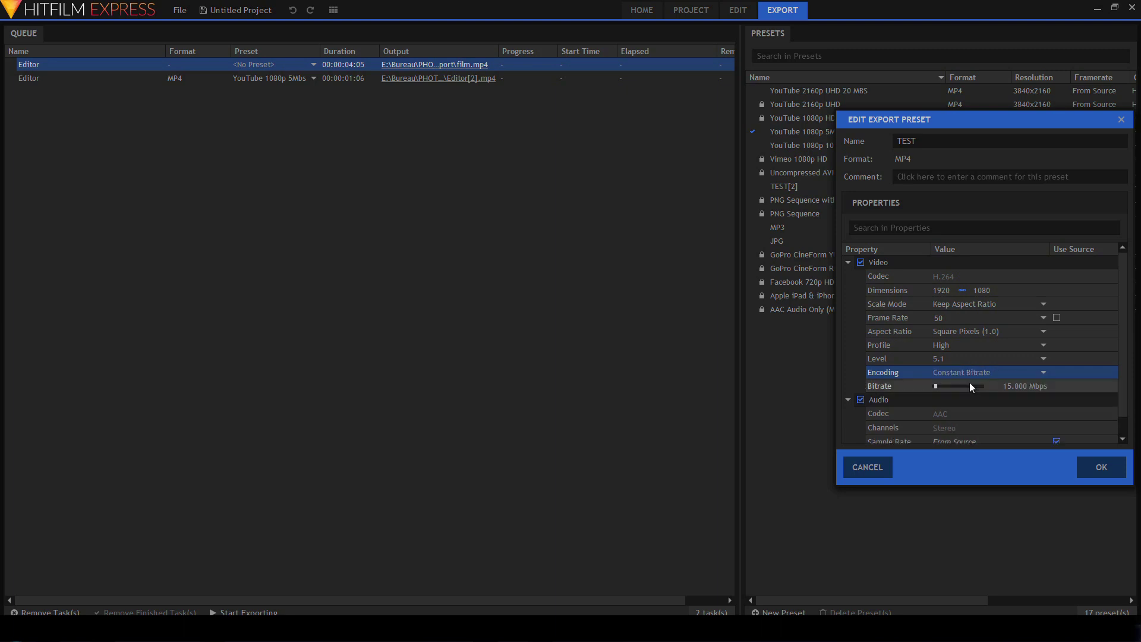
pyautogui.click(1020, 388)
# Step: Unlink the audio sample rate from the source to view the available rates, and restore it to From Source
pyautogui.scroll(-1, 1070, 399)
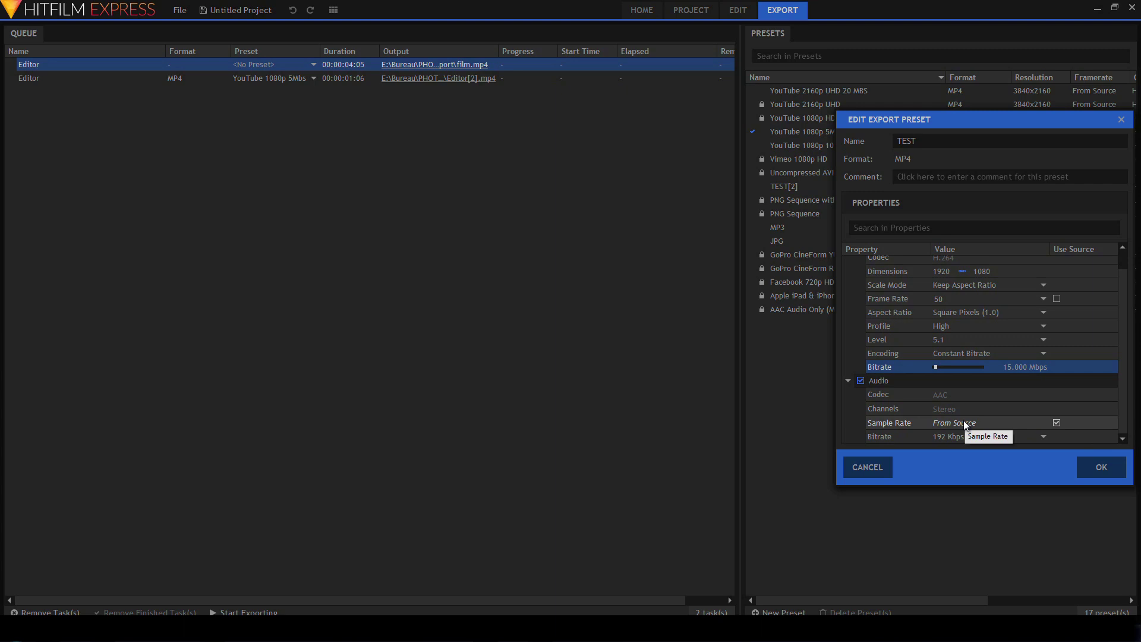
pyautogui.click(1057, 423)
pyautogui.click(1013, 423)
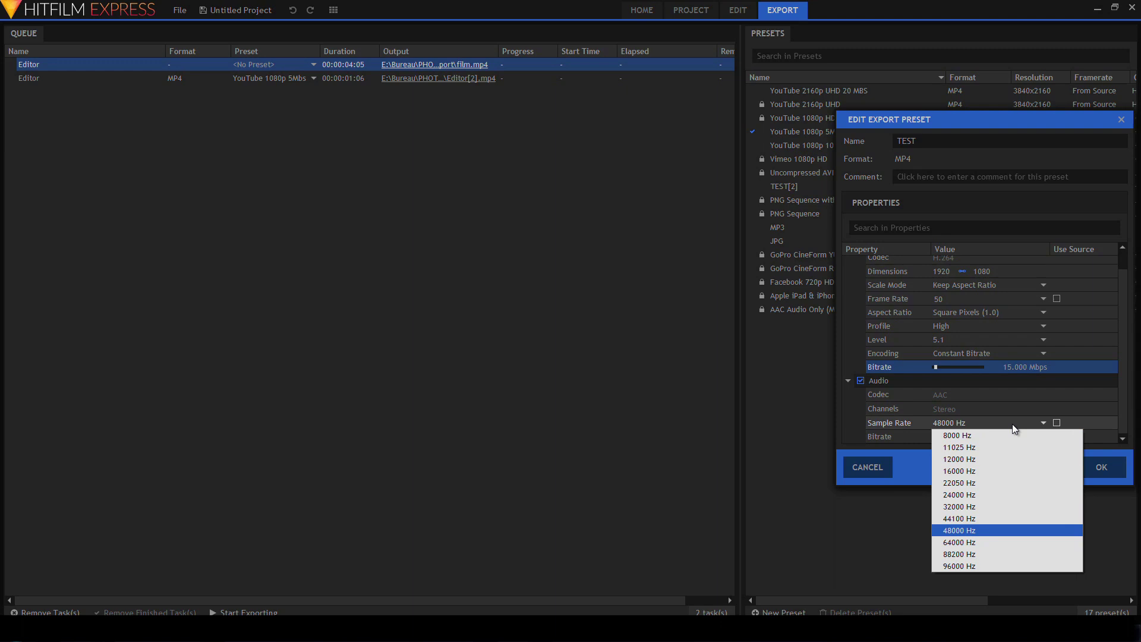
pyautogui.click(1012, 423)
pyautogui.click(1057, 423)
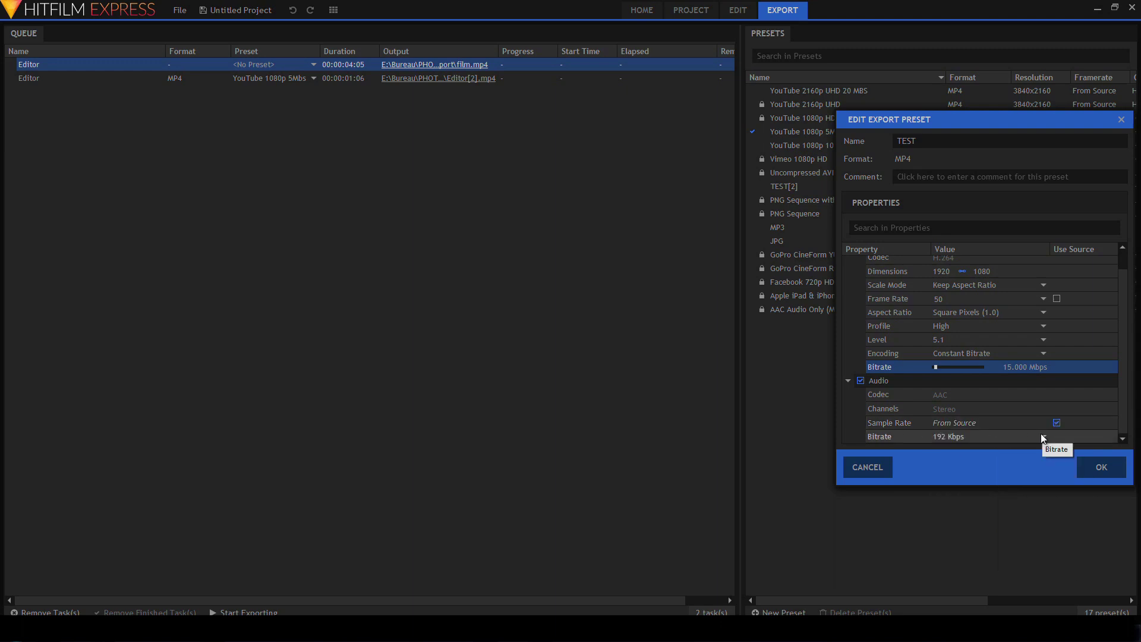
# Step: Choose 192 Kbps as the preset's audio bitrate and save the TEST preset
pyautogui.click(1042, 435)
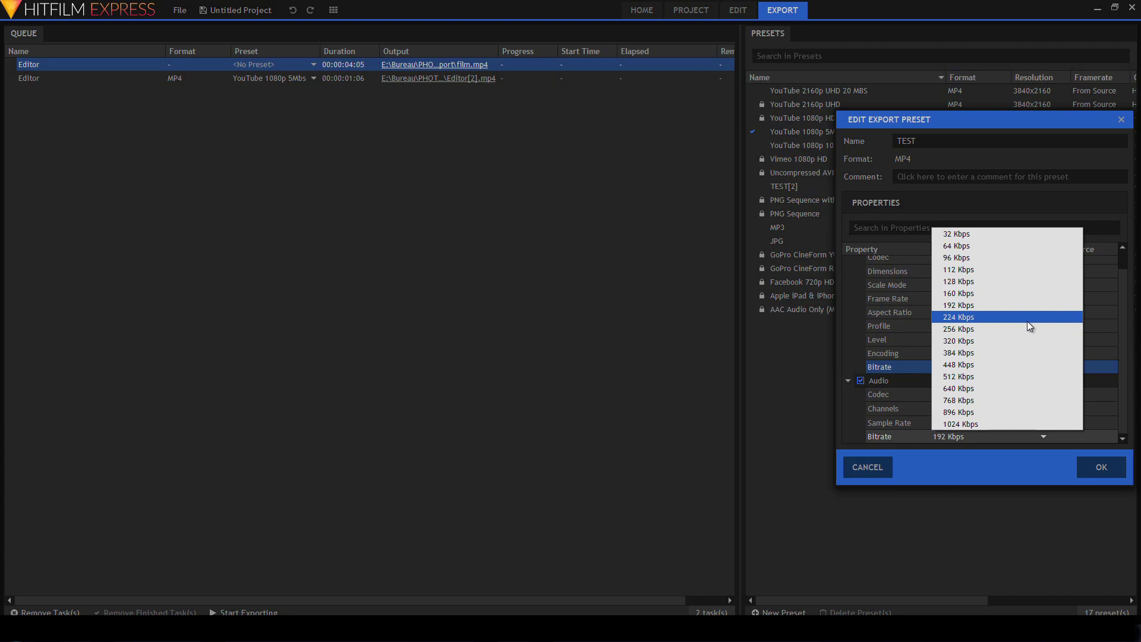
pyautogui.click(1026, 306)
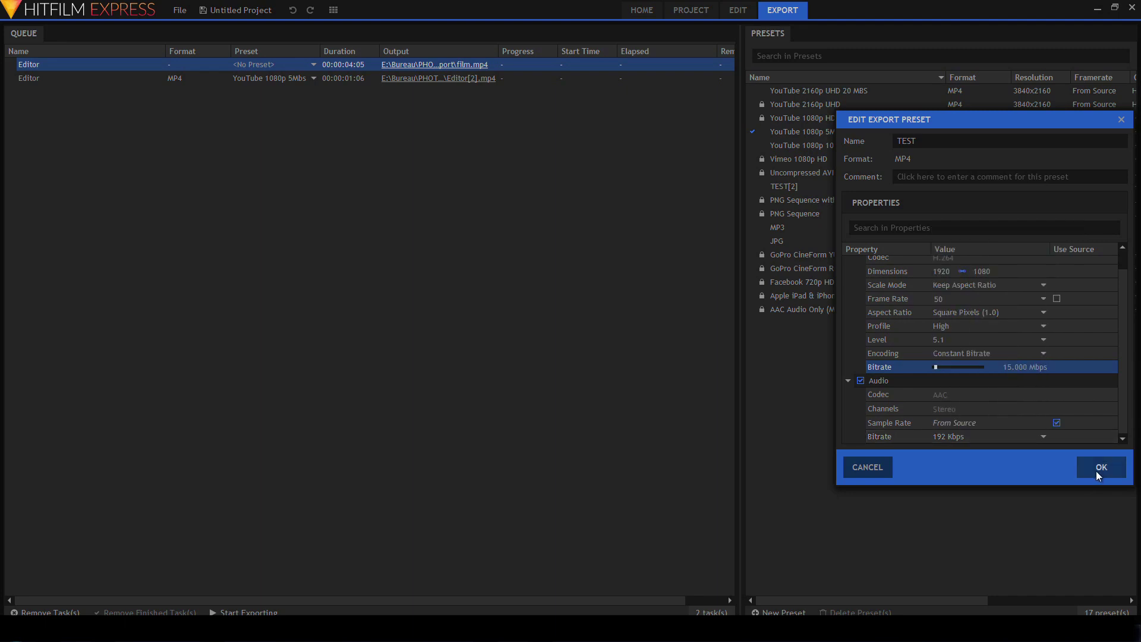
pyautogui.click(1099, 468)
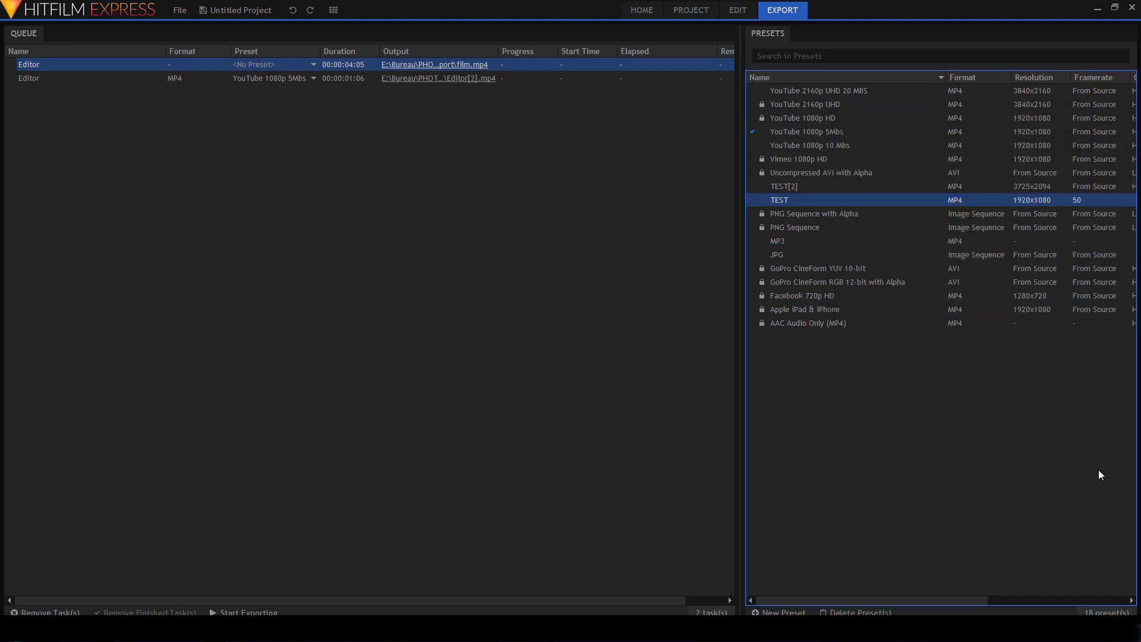
# Step: Check the presets available for the full-length Editor task without assigning one
pyautogui.click(313, 64)
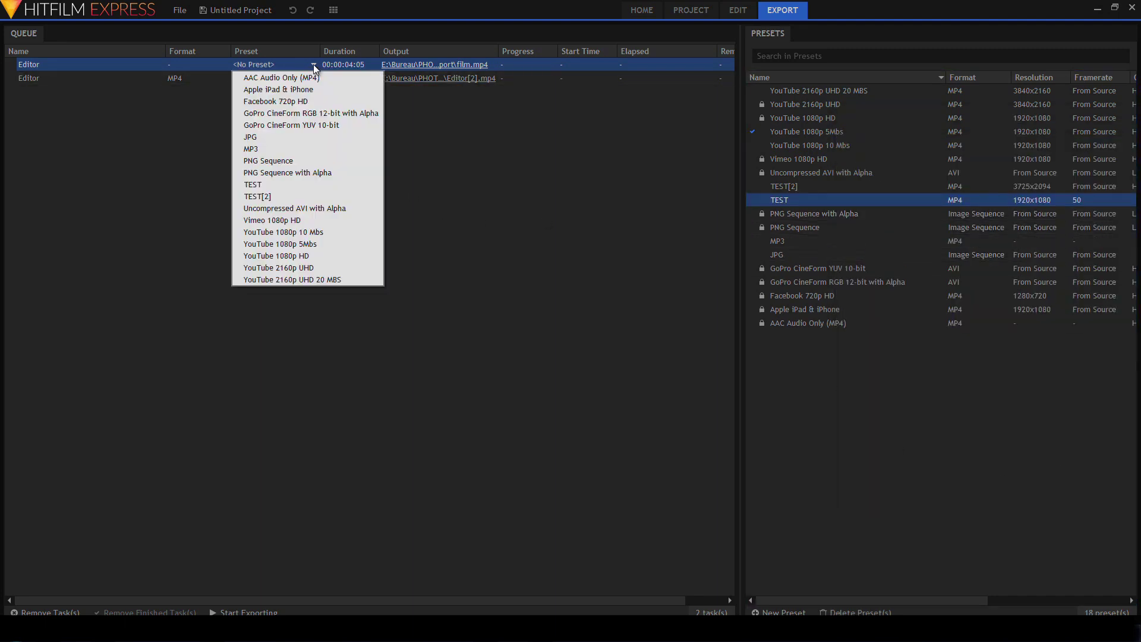
pyautogui.click(313, 64)
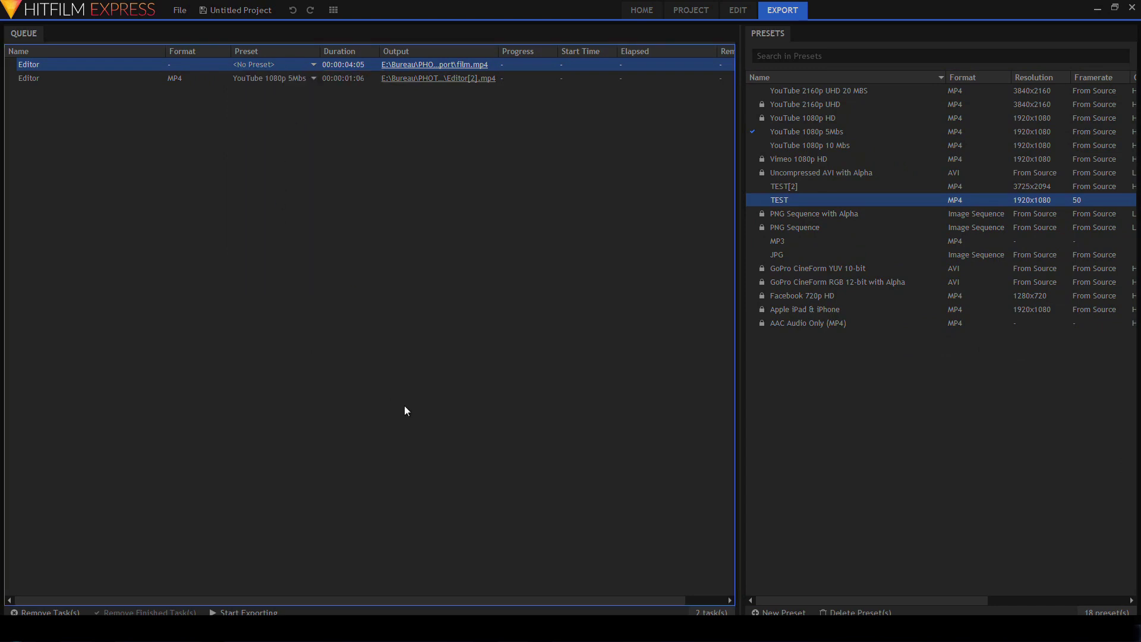
# Step: Create an image-sequence export preset named TEST IMAGE with PNG as its format
pyautogui.rightClick(850, 413)
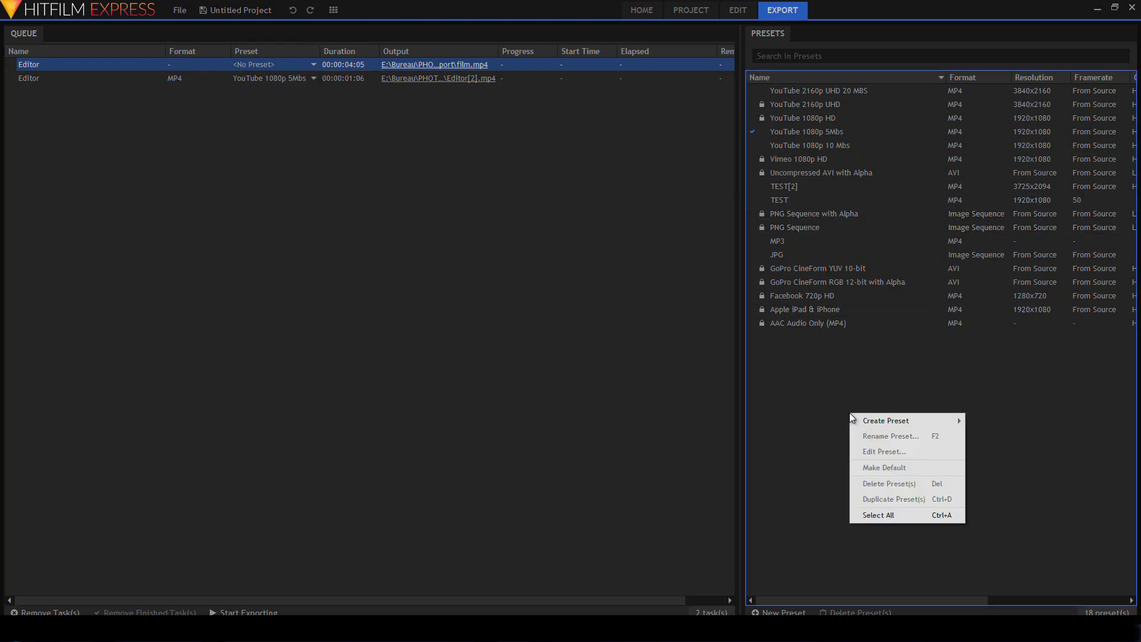
pyautogui.moveTo(943, 422)
pyautogui.click(1010, 434)
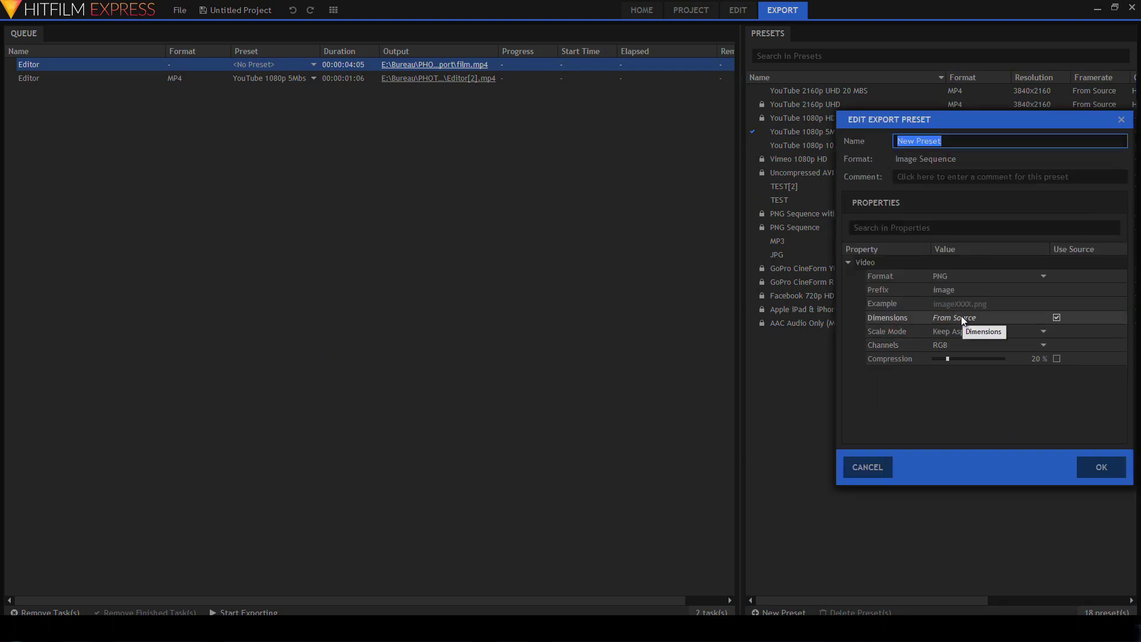
pyautogui.write('TEST IMAGE')
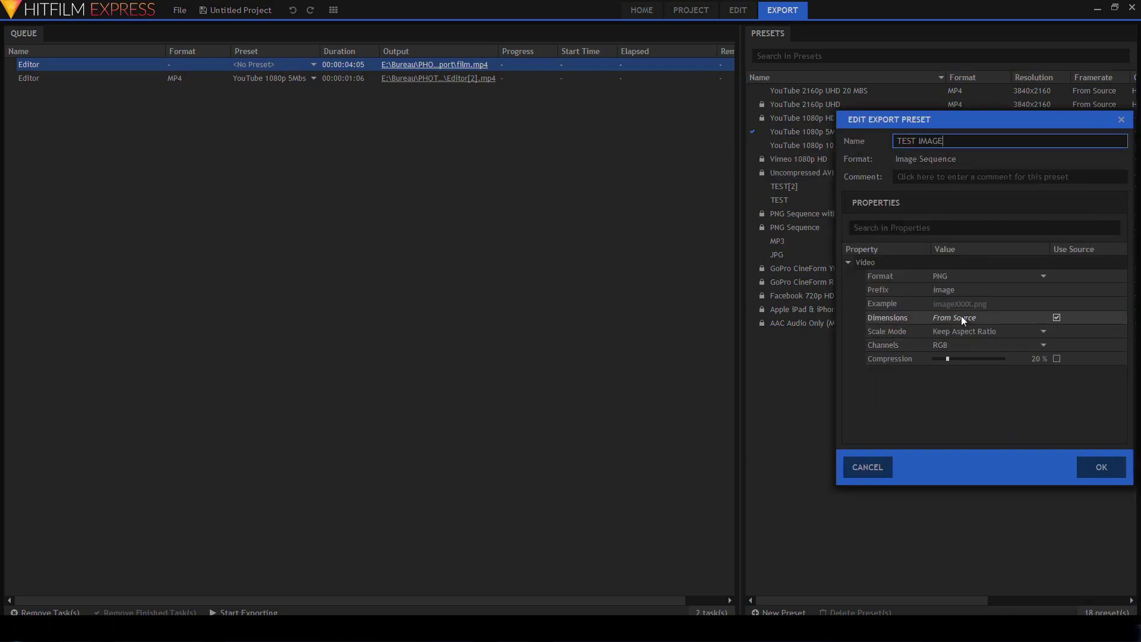
pyautogui.click(991, 280)
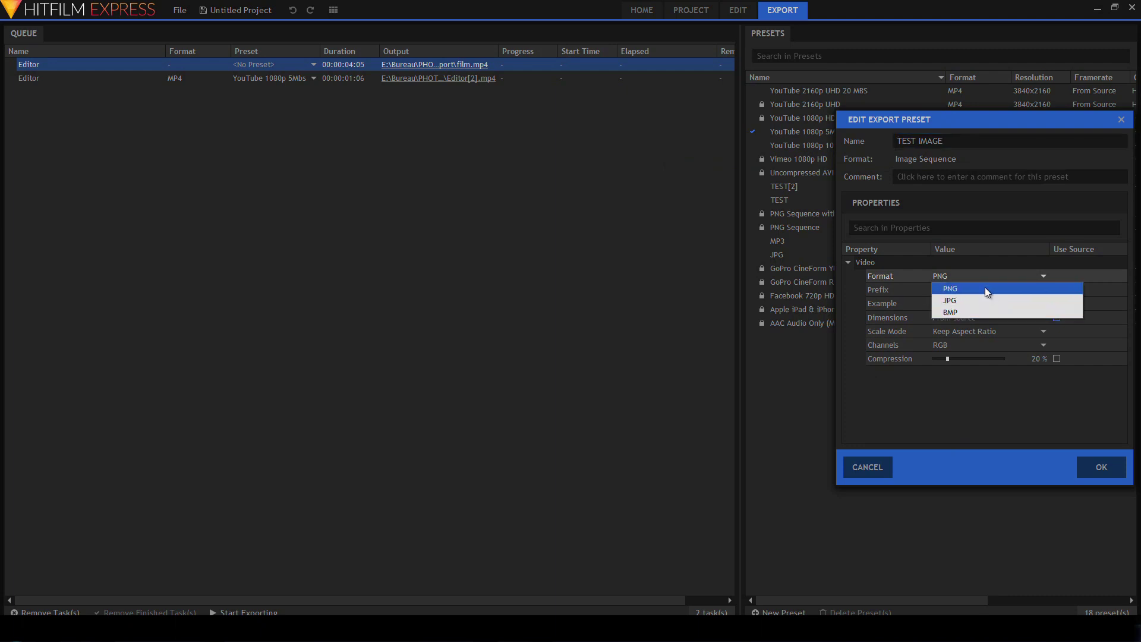
pyautogui.click(985, 287)
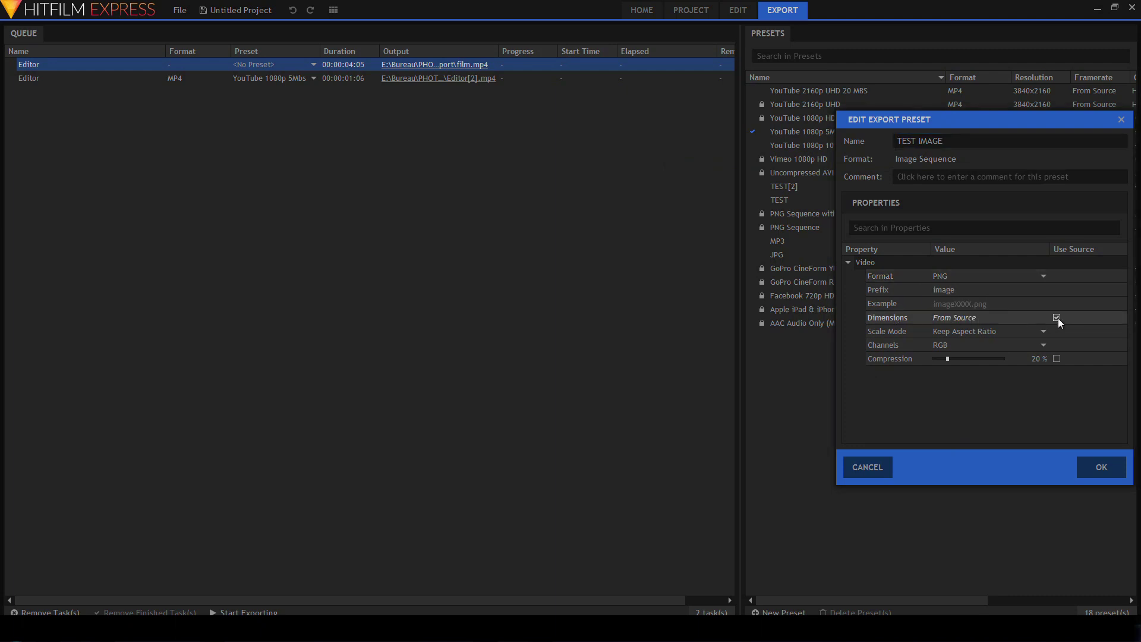
# Step: Unlink the preset's dimensions from the source, restore them to From Source, and check the available scale modes
pyautogui.click(1057, 318)
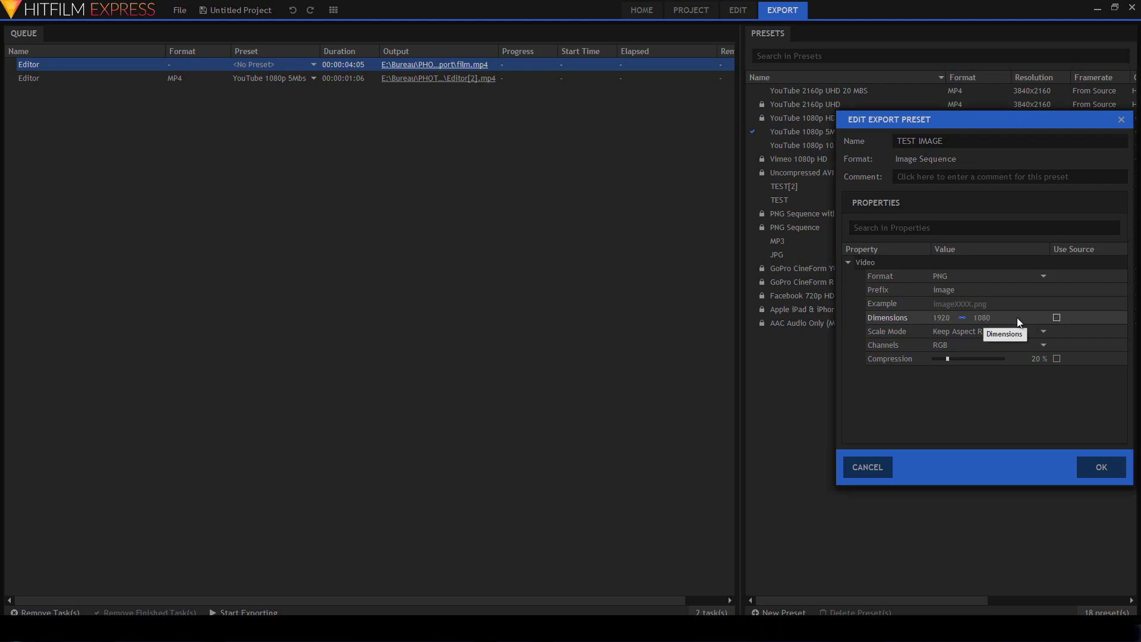
pyautogui.click(1057, 318)
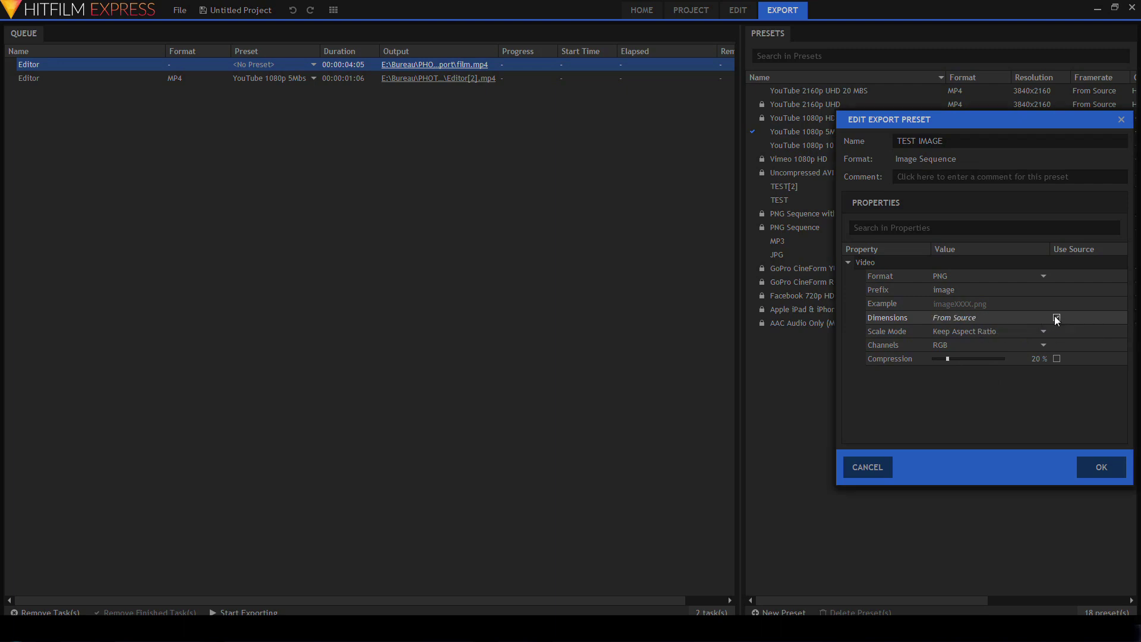
pyautogui.click(1024, 335)
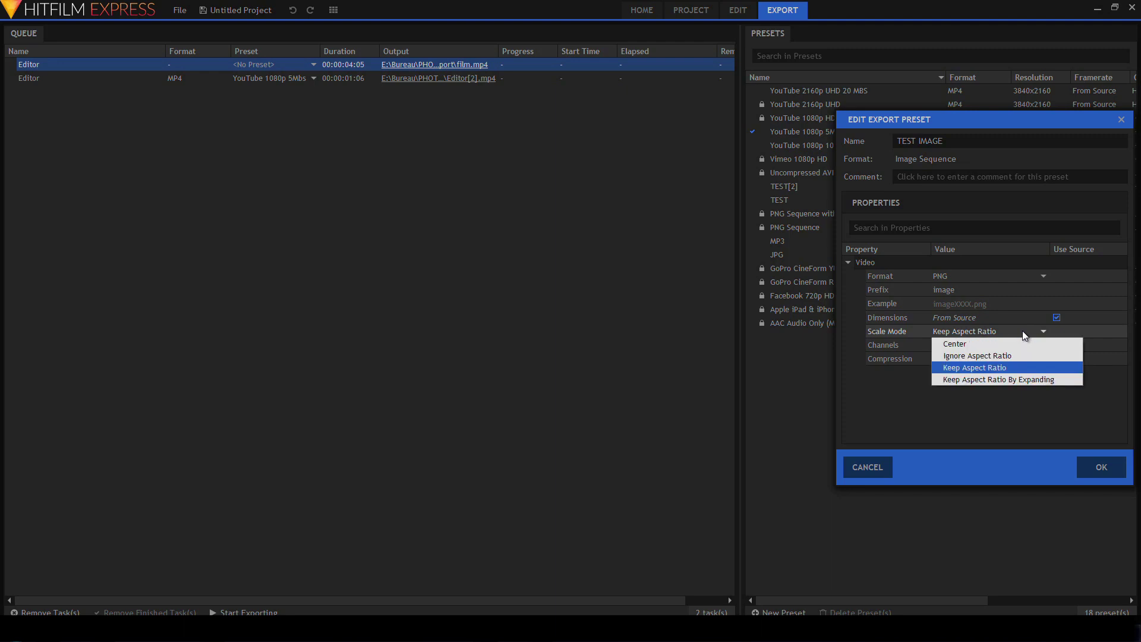
pyautogui.click(1022, 331)
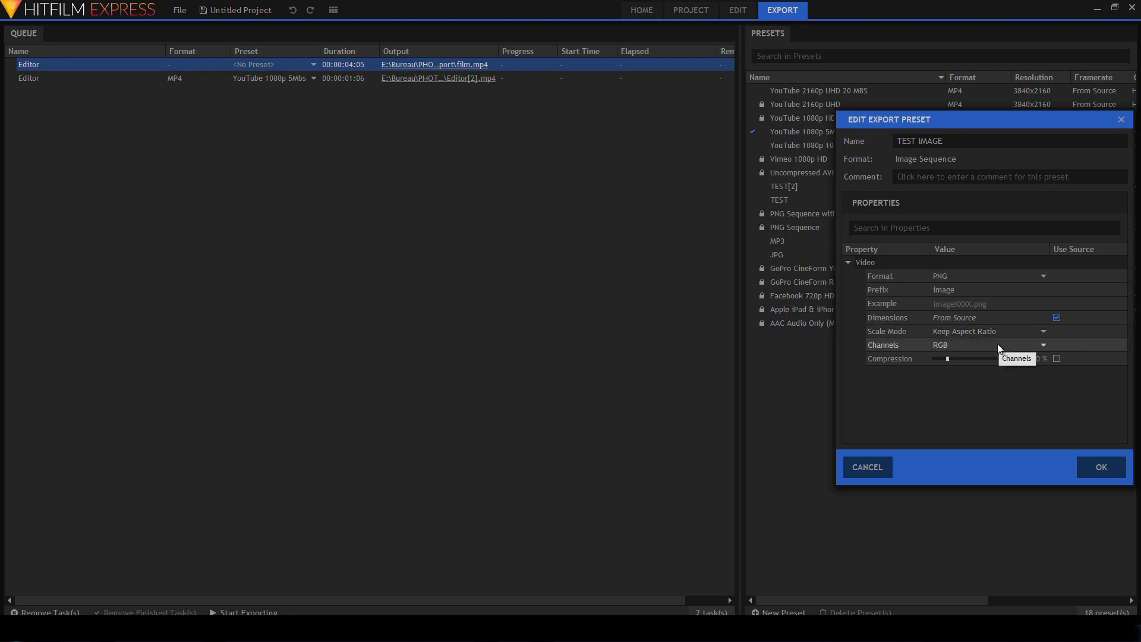
# Step: Set the PNG preset's channels to RGBA and its compression to 75%
pyautogui.click(997, 347)
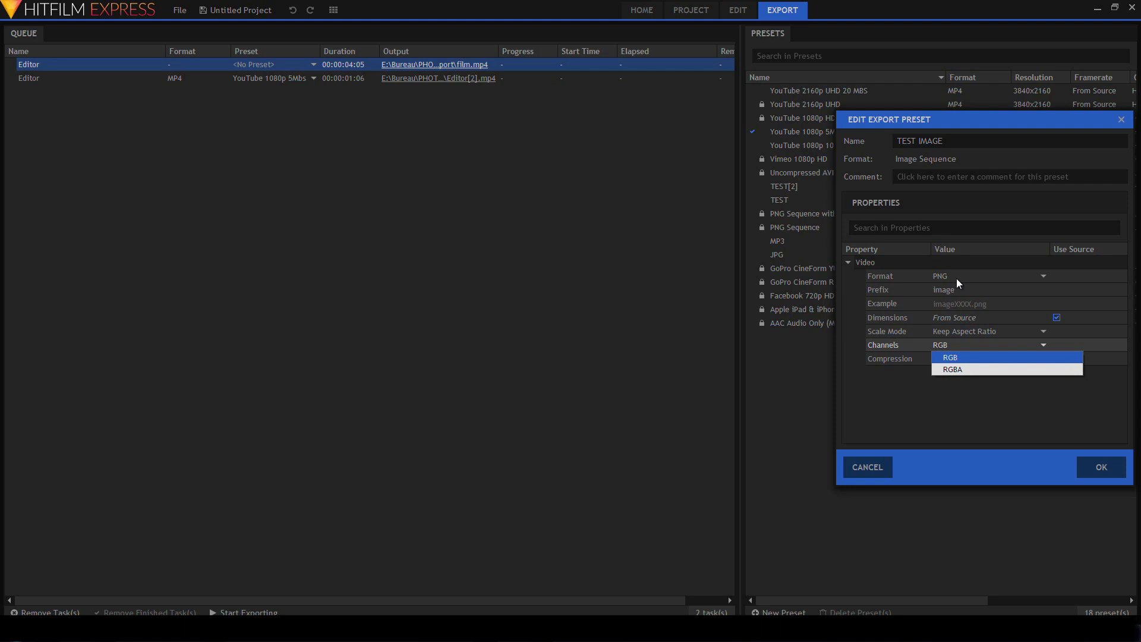
pyautogui.click(984, 368)
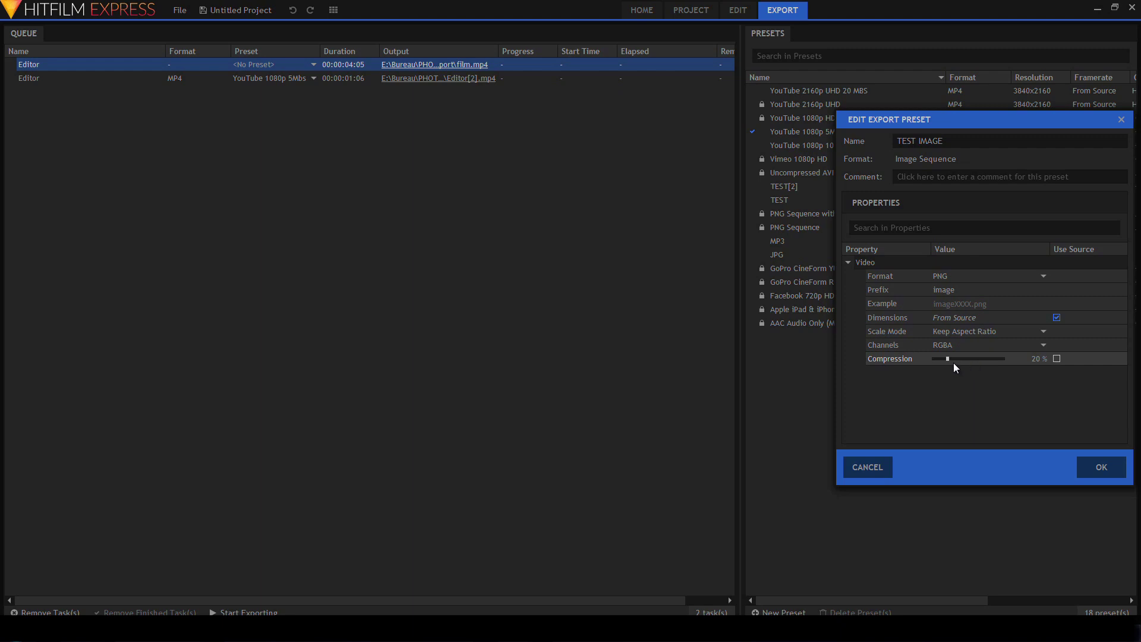
pyautogui.moveTo(947, 358); pyautogui.dragTo(971, 359)
# Step: Switch the image format to JPG and on to BMP, and save the TEST IMAGE preset
pyautogui.click(1032, 277)
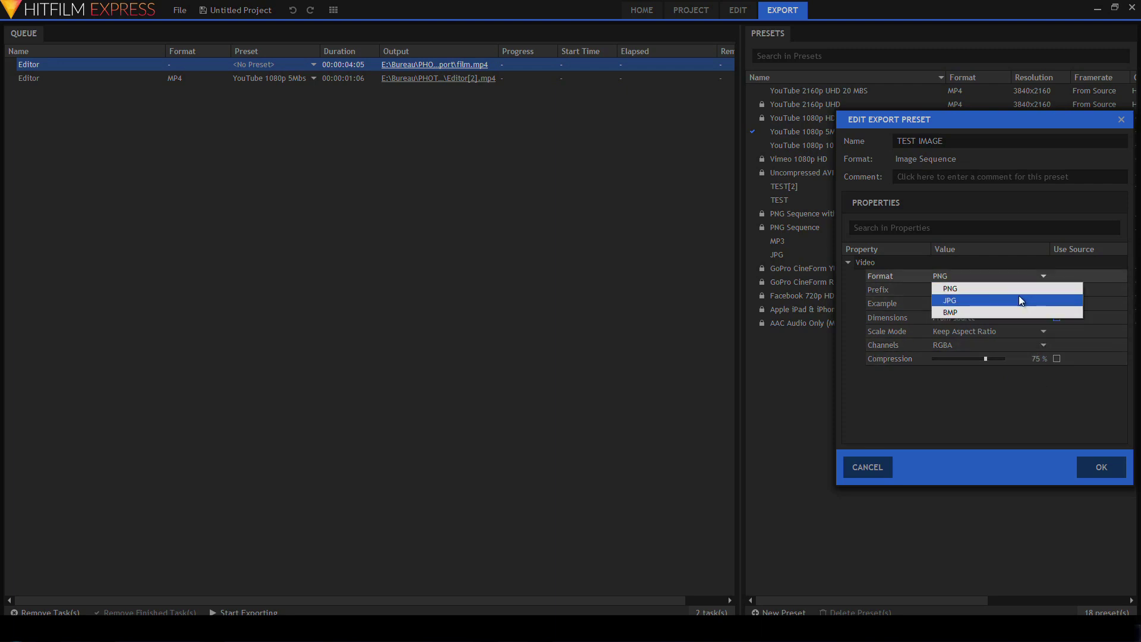
pyautogui.click(1019, 300)
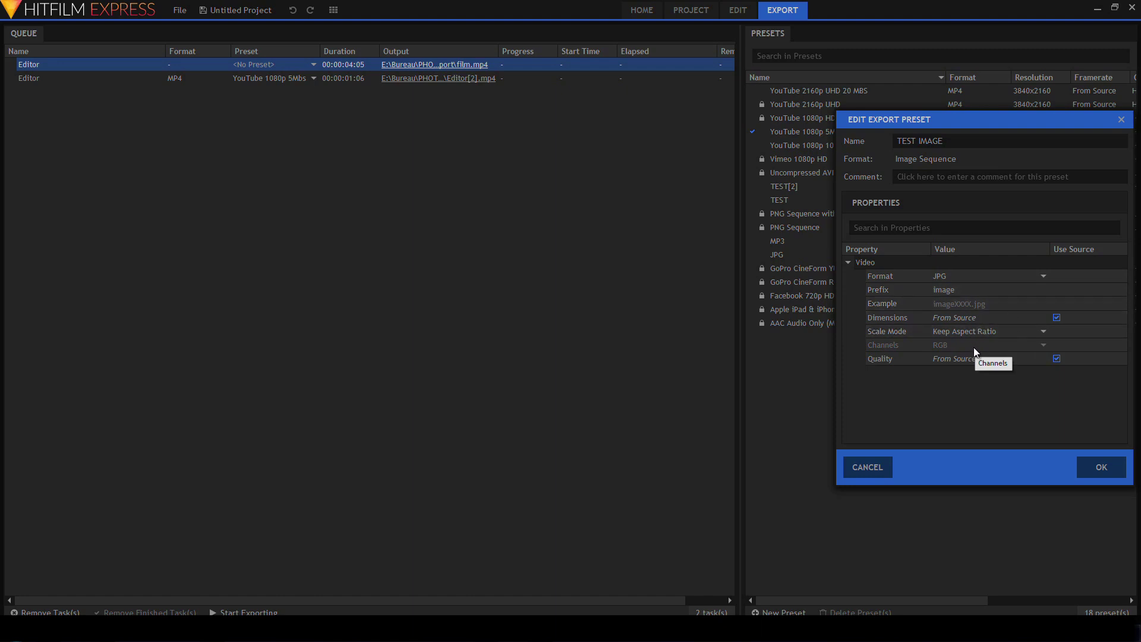
pyautogui.press('Down')
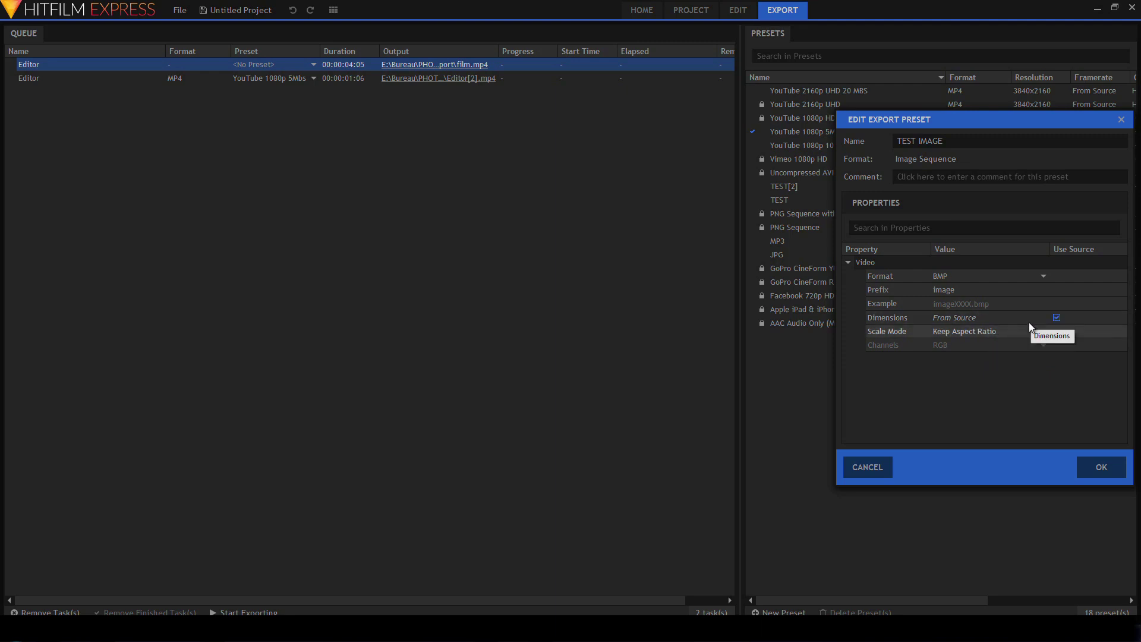
pyautogui.click(1101, 467)
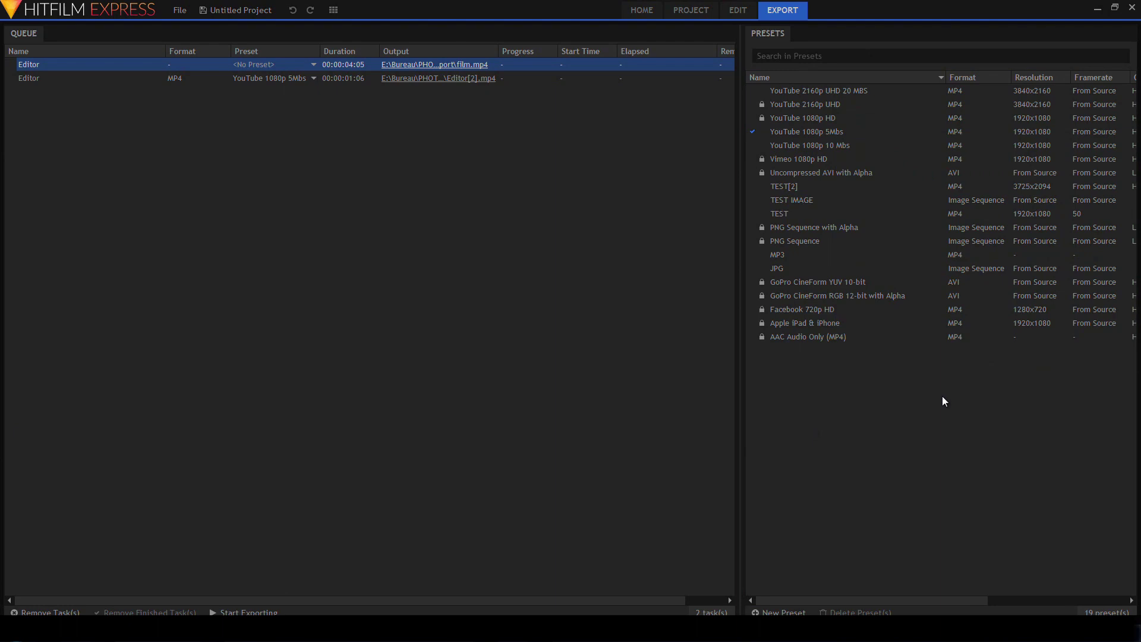
# Step: Start an AVI export preset named TEST AVI and check the available video codecs, leaving it on Uncompressed
pyautogui.rightClick(953, 393)
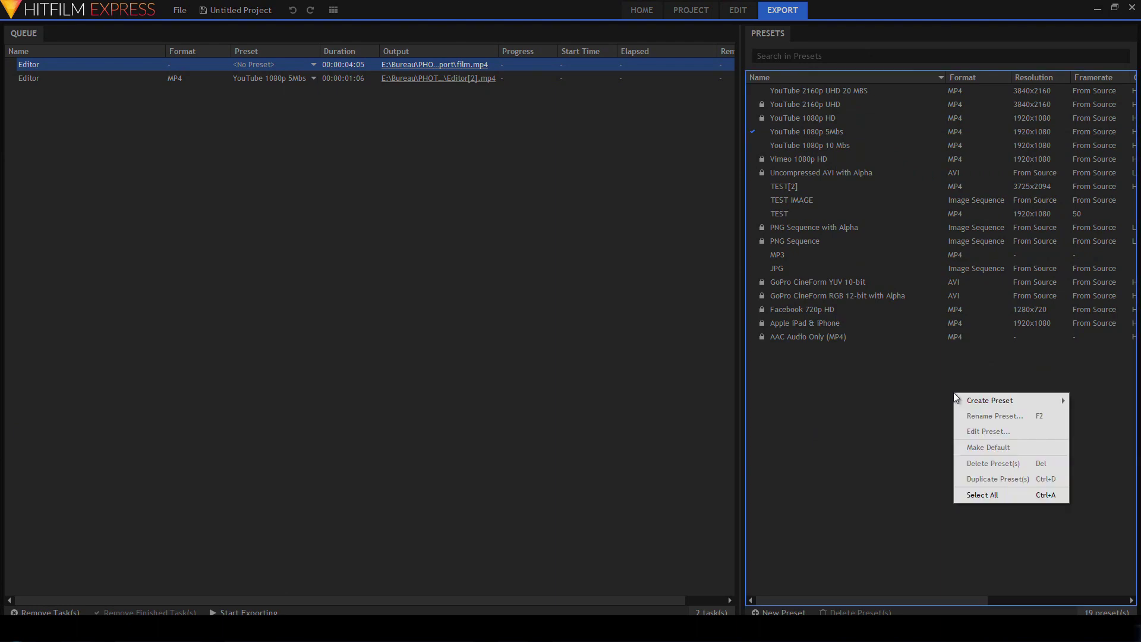
pyautogui.moveTo(953, 393)
pyautogui.click(922, 429)
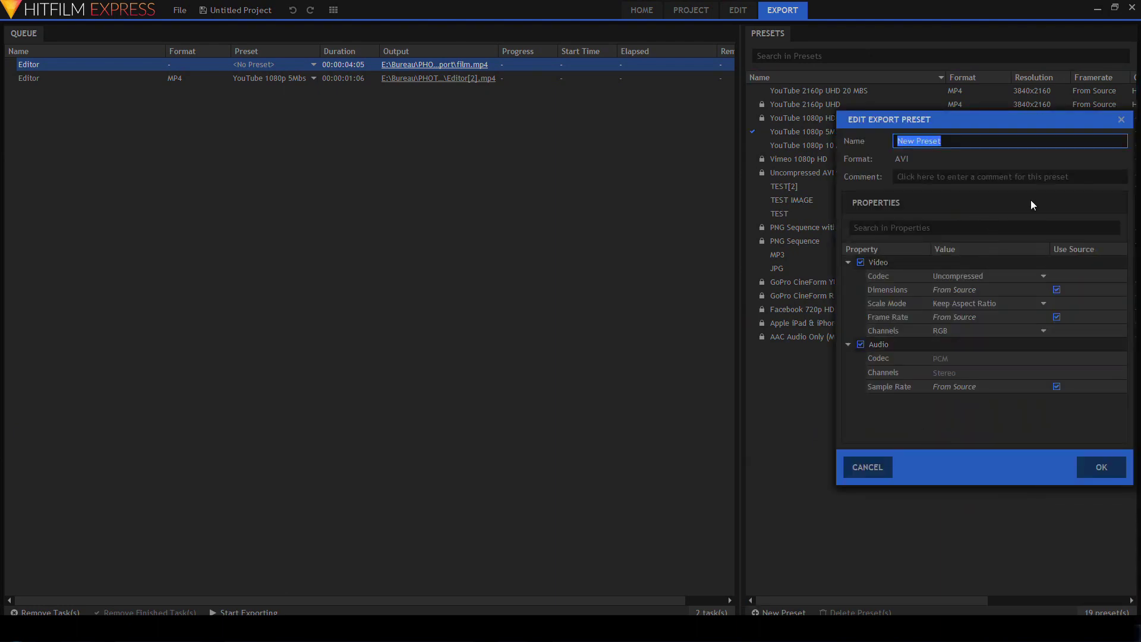
pyautogui.write('TEST AVI')
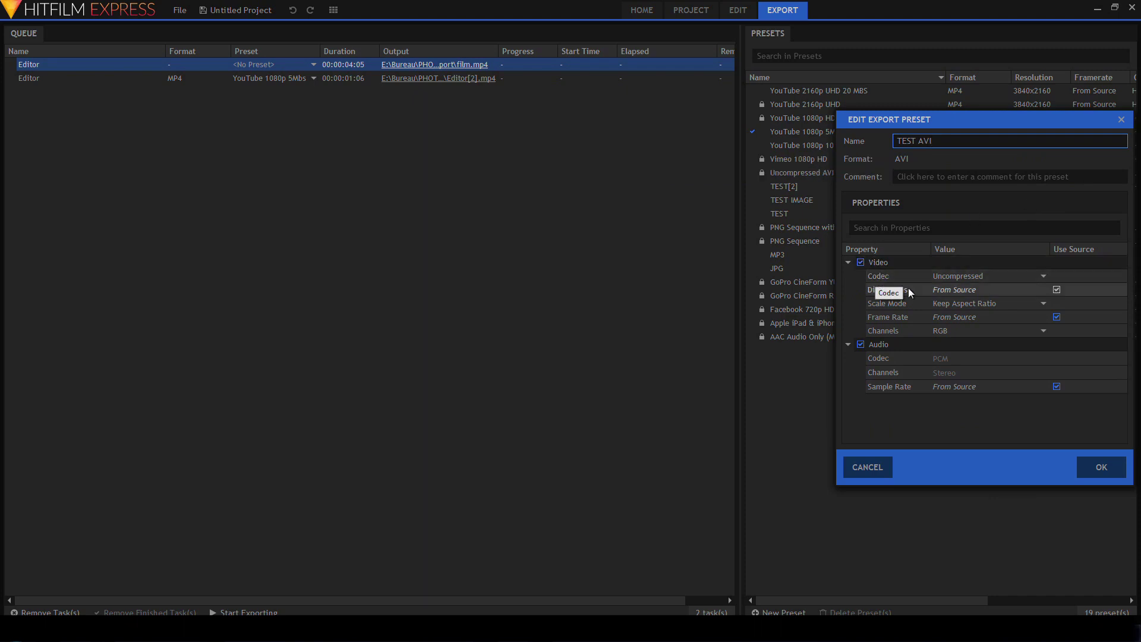
pyautogui.click(1008, 277)
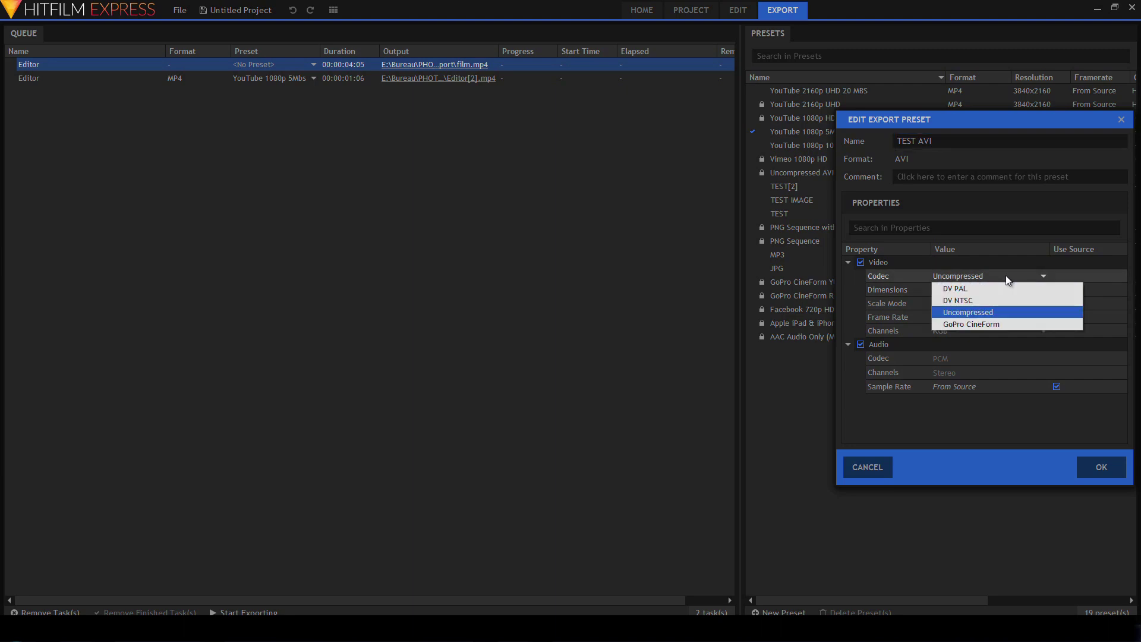
pyautogui.click(1006, 276)
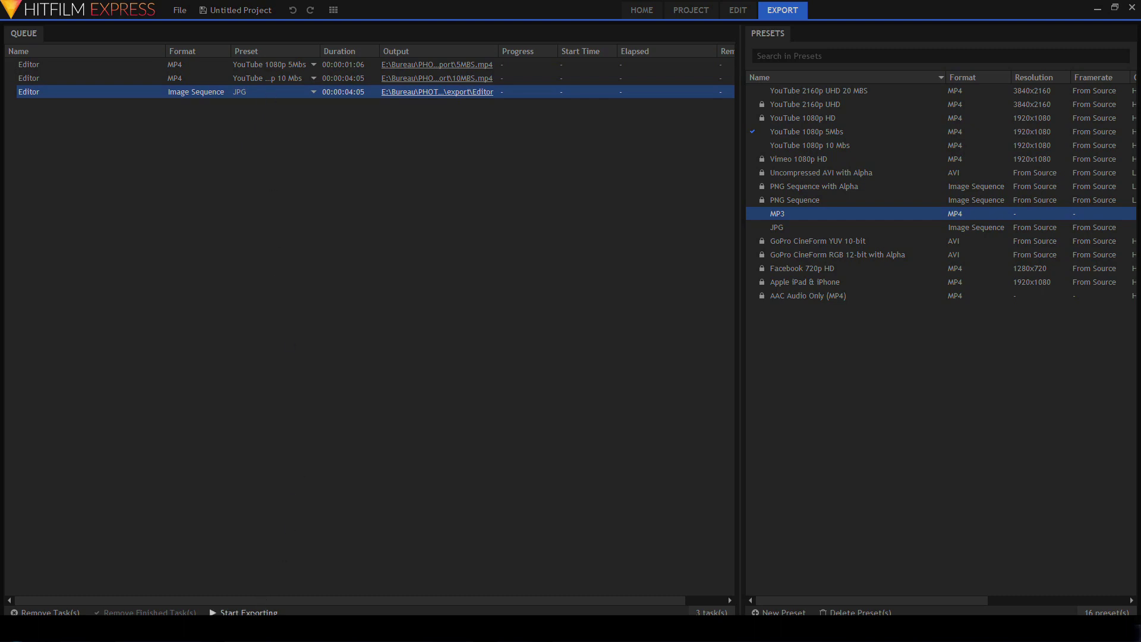
# Step: Export all the queued Editor tasks and switch to the export folder in Windows Explorer
pyautogui.click(243, 613)
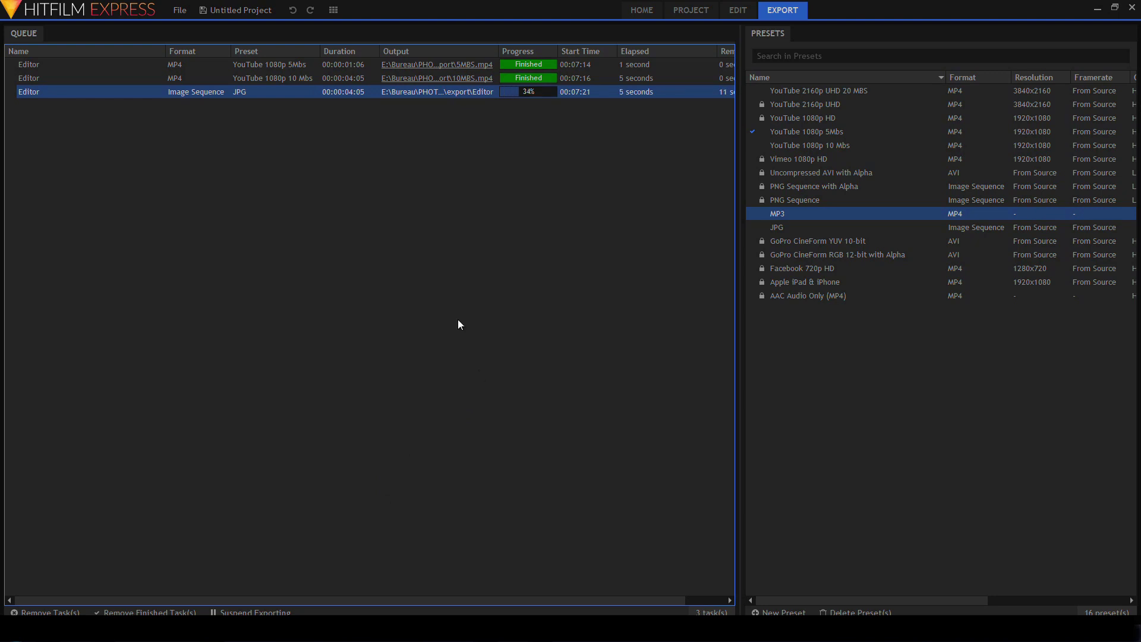
pyautogui.click(77, 434)
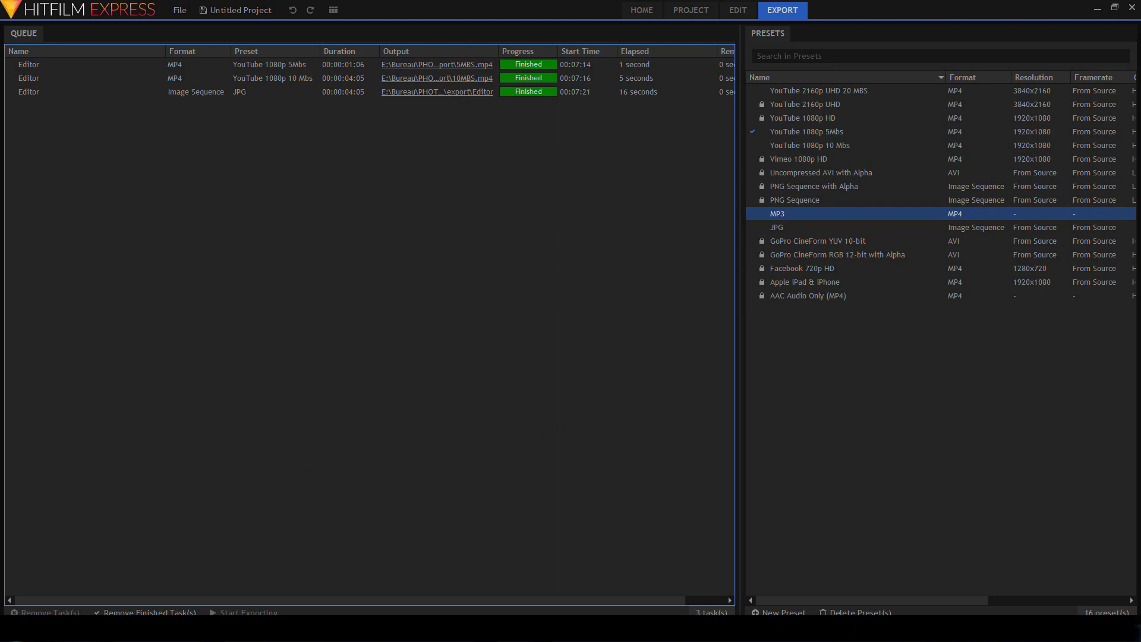
pyautogui.hotkey('alt', 'Tab')
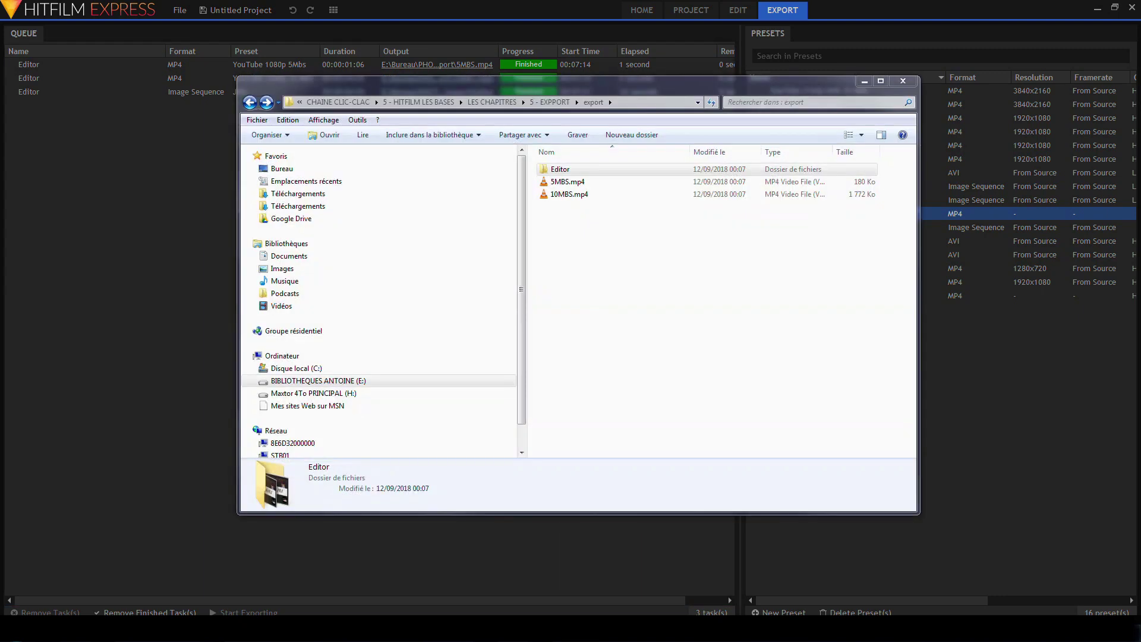
# Step: Play the exported 5MBS.mp4 and 10MBS.mp4 videos, and close the player
pyautogui.click(589, 183)
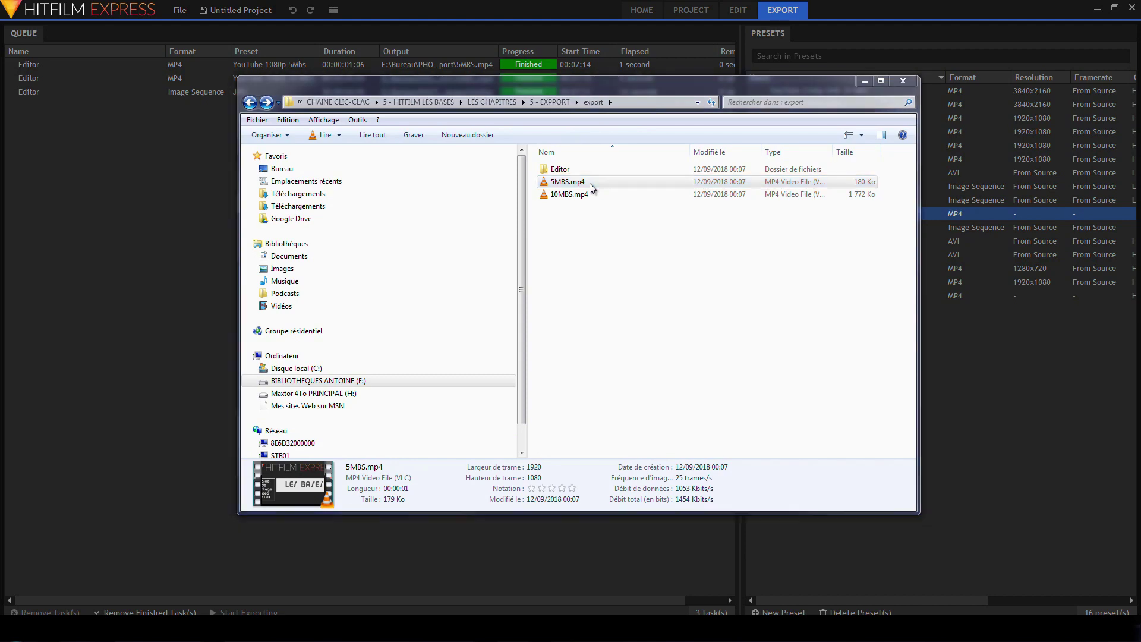
pyautogui.doubleClick(589, 183)
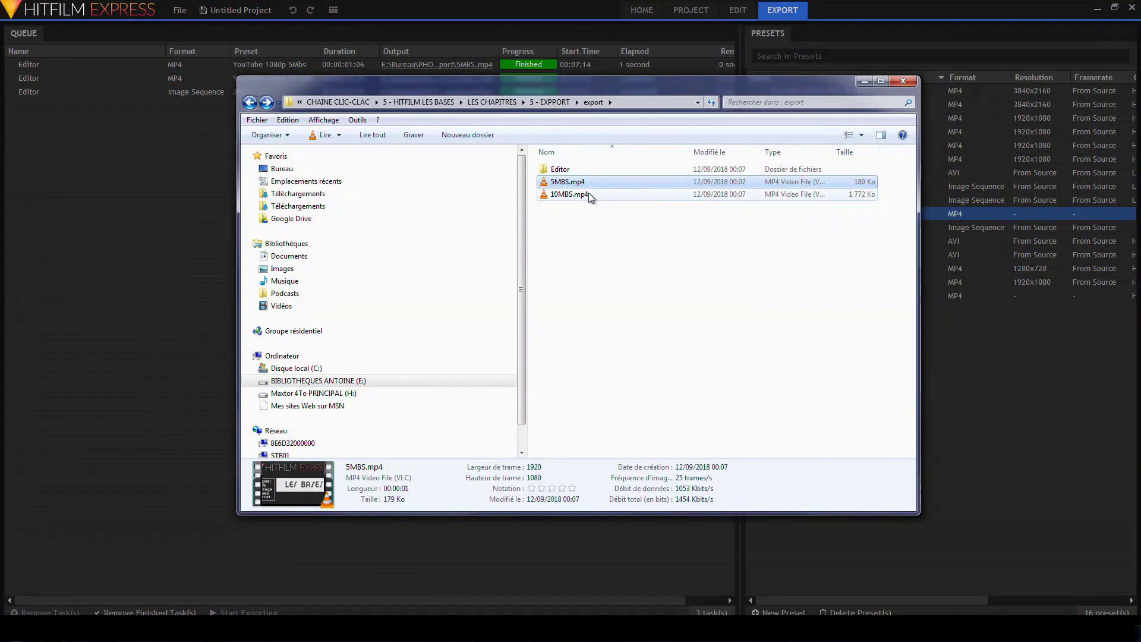
pyautogui.click(589, 194)
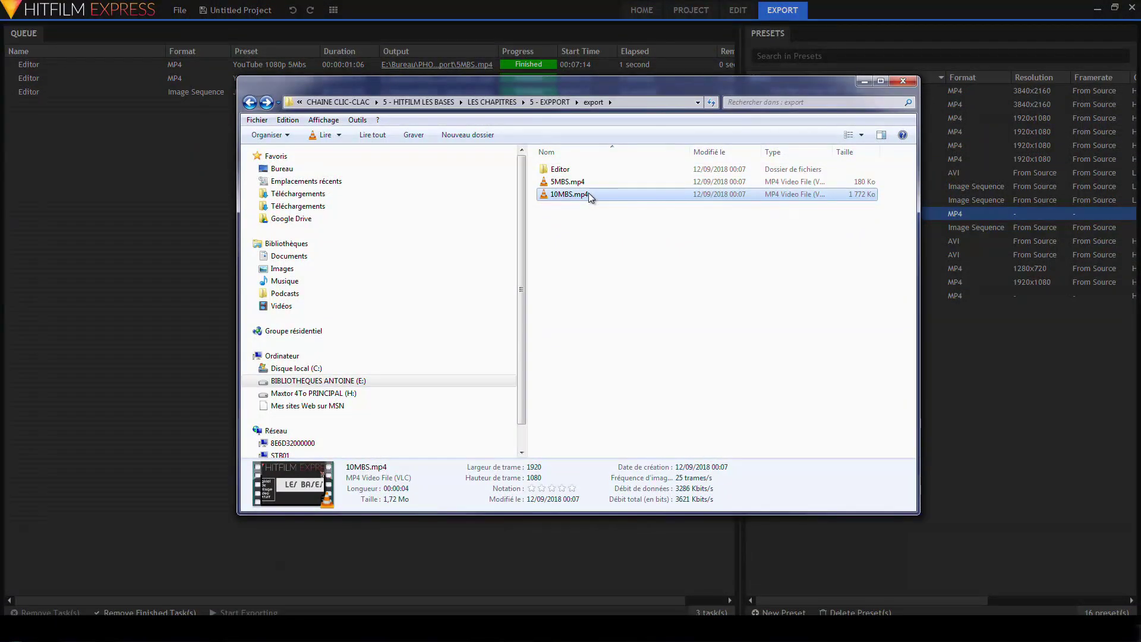
pyautogui.doubleClick(588, 194)
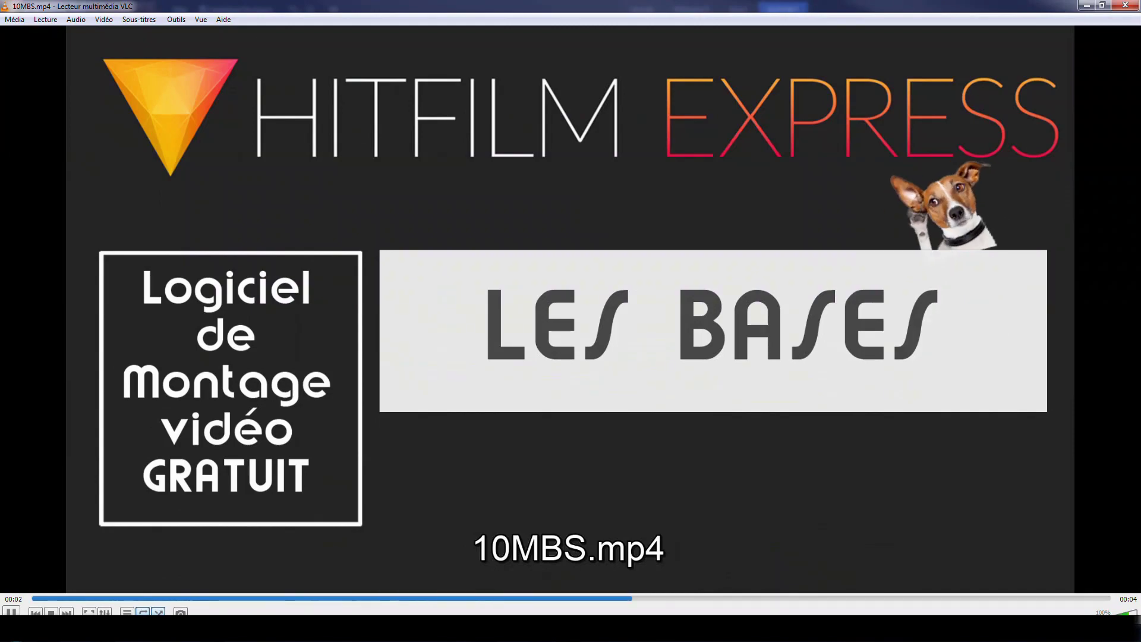
pyautogui.click(1125, 6)
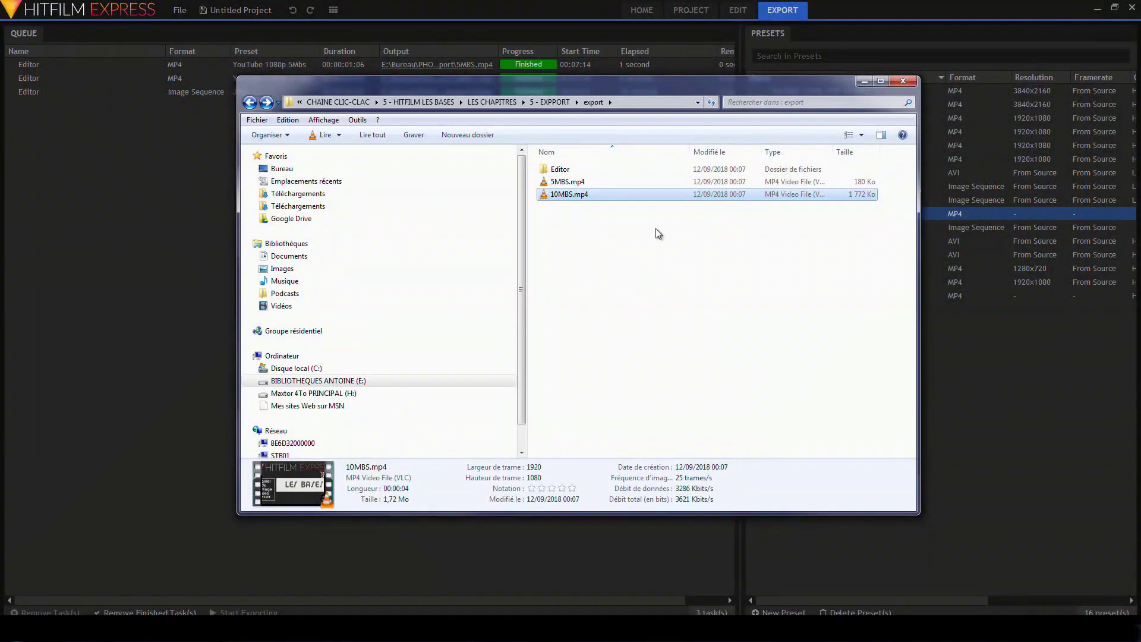
# Step: Open the exported Editor folder and examine the numbered images of the sequence
pyautogui.doubleClick(588, 170)
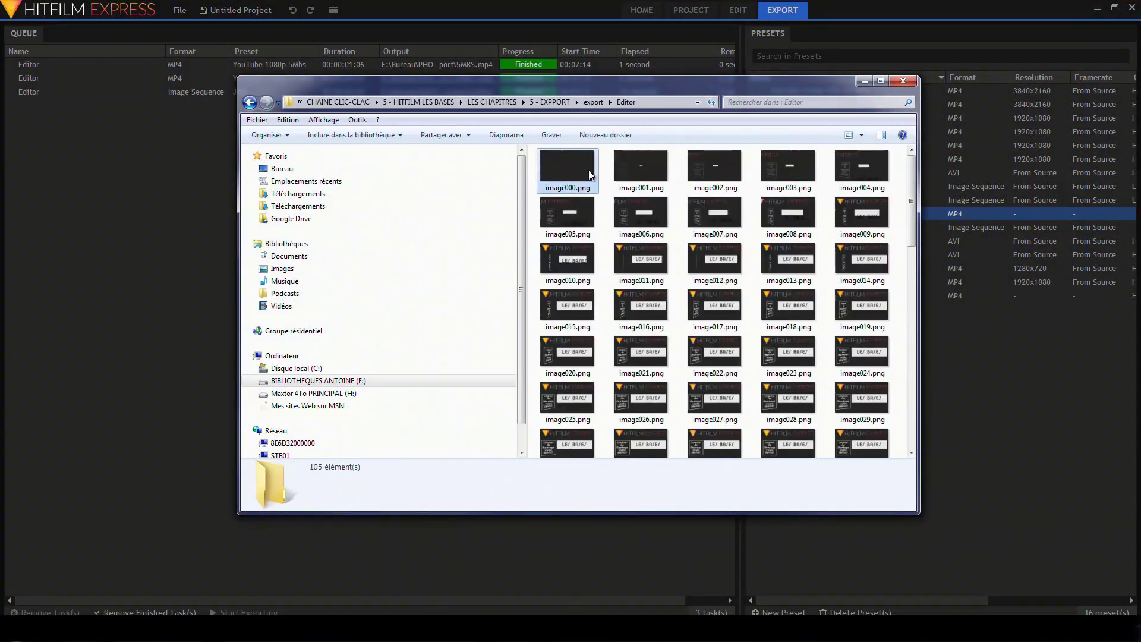
pyautogui.click(589, 170)
pyautogui.scroll(-5, 723, 229)
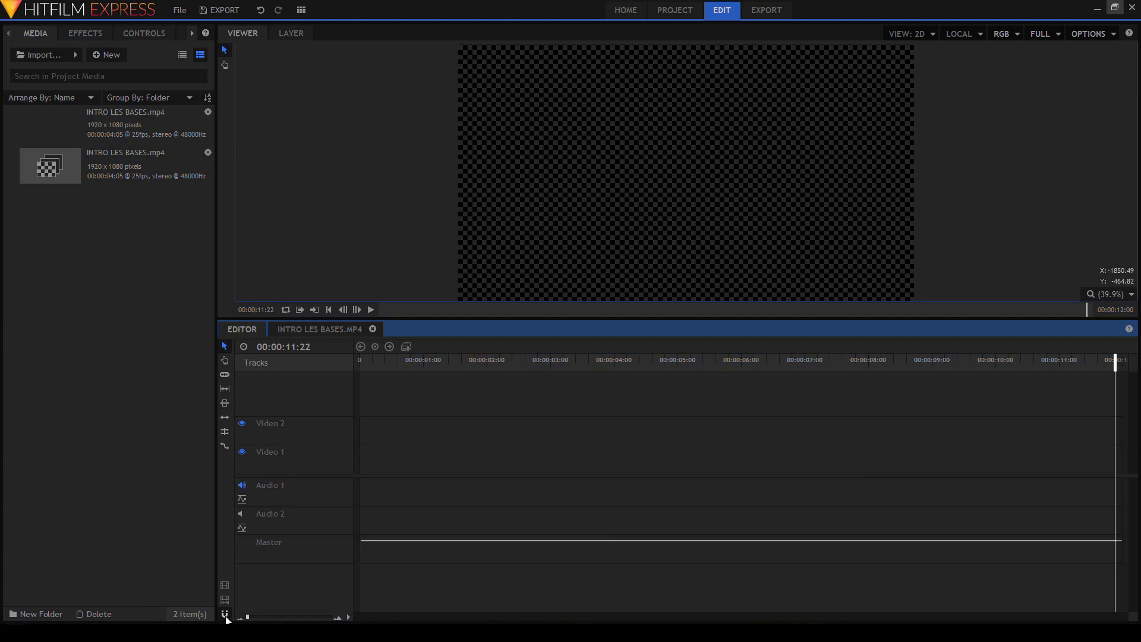
# Step: Place INTRO LES BASES.mp4 twice in a row on Video 1, and shift the second clip to leave a small gap
pyautogui.moveTo(134, 127); pyautogui.dragTo(364, 467)
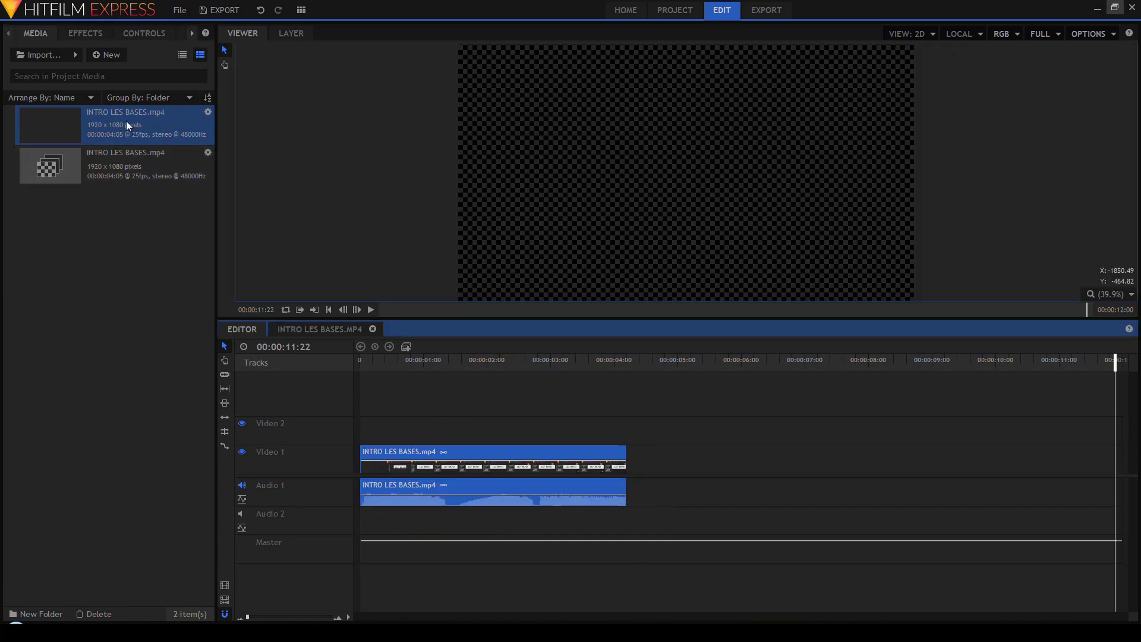
pyautogui.moveTo(126, 120); pyautogui.dragTo(630, 470)
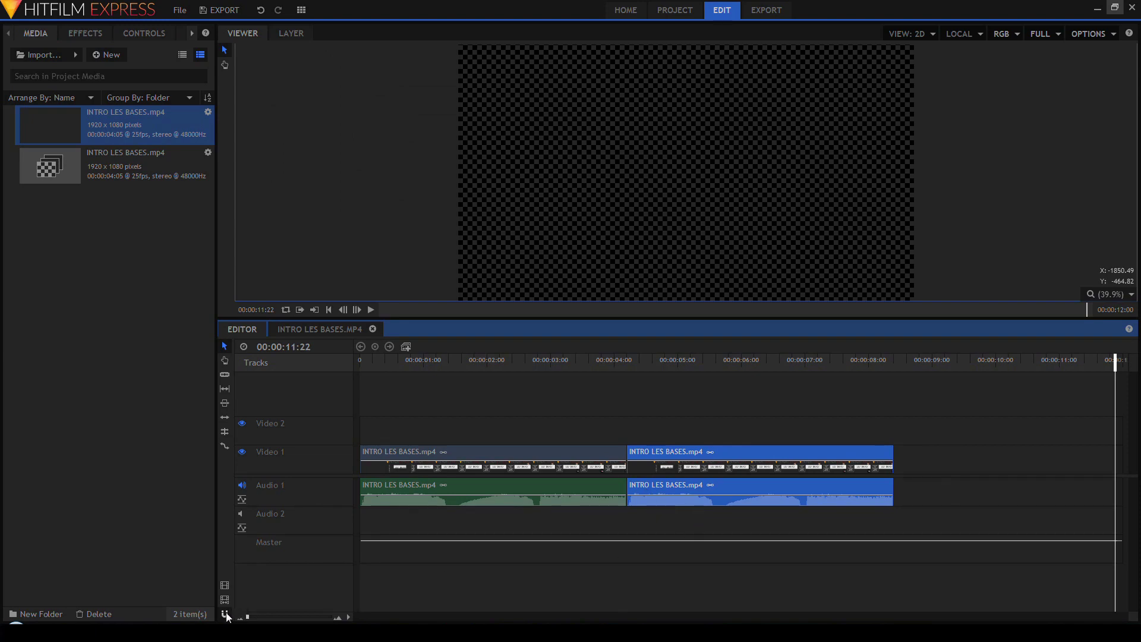
pyautogui.moveTo(676, 451)
pyautogui.mouseDown()
pyautogui.moveTo(805, 449)
pyautogui.moveTo(675, 465)
pyautogui.moveTo(657, 456)
pyautogui.moveTo(675, 455)
pyautogui.mouseUp()
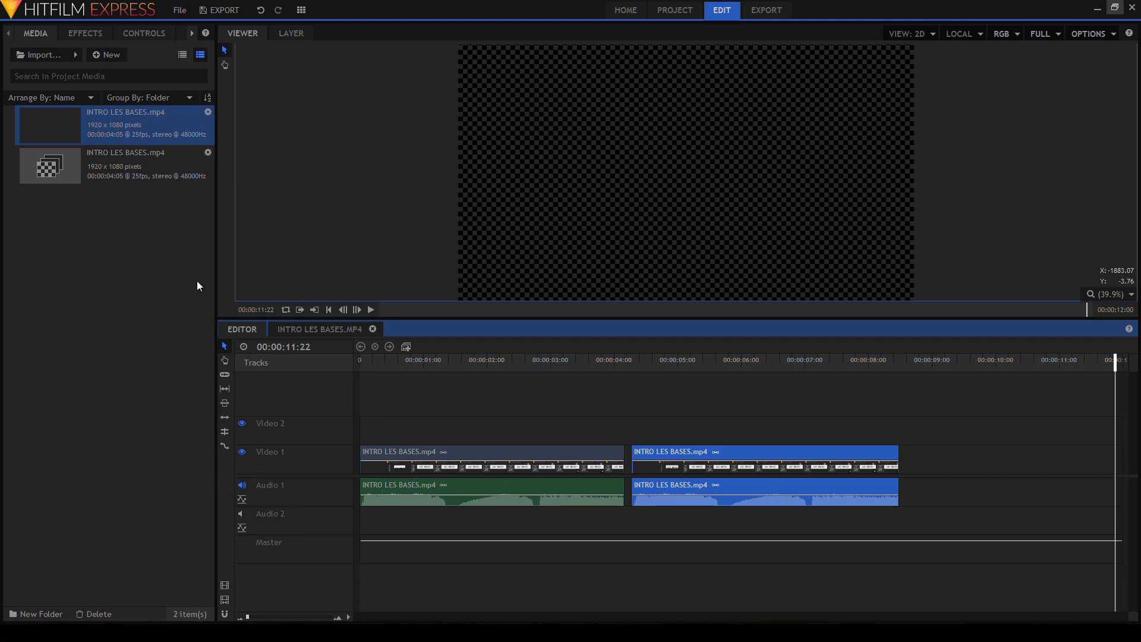
# Step: Make a proxy for the INTRO LES BASES.mp4 video clip in the project media
pyautogui.click(195, 124)
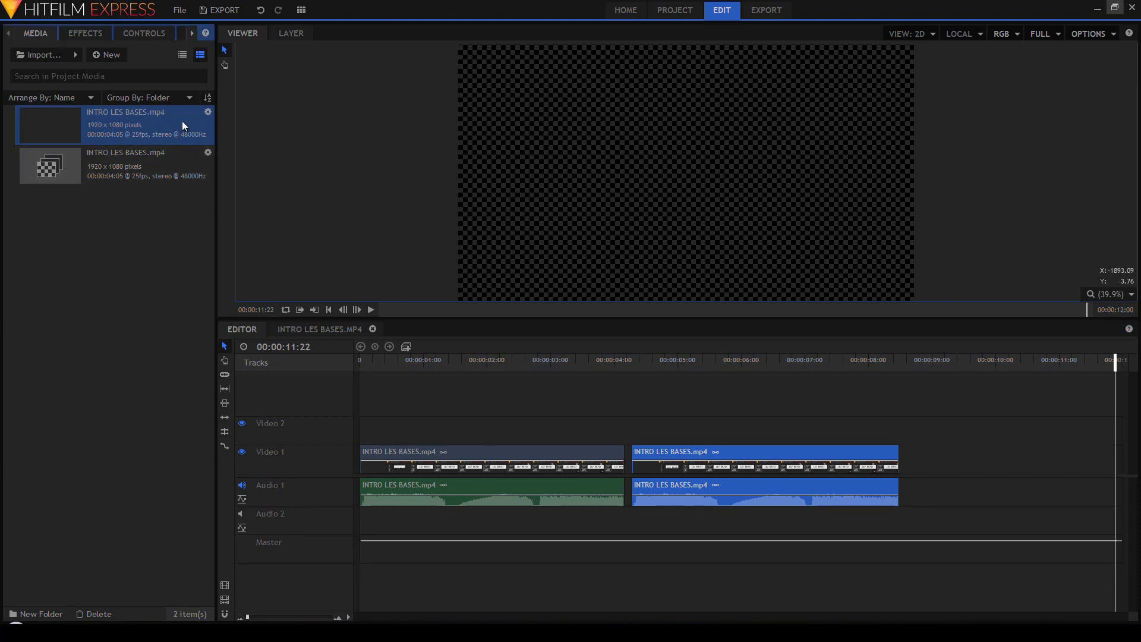
pyautogui.rightClick(182, 120)
pyautogui.moveTo(230, 318)
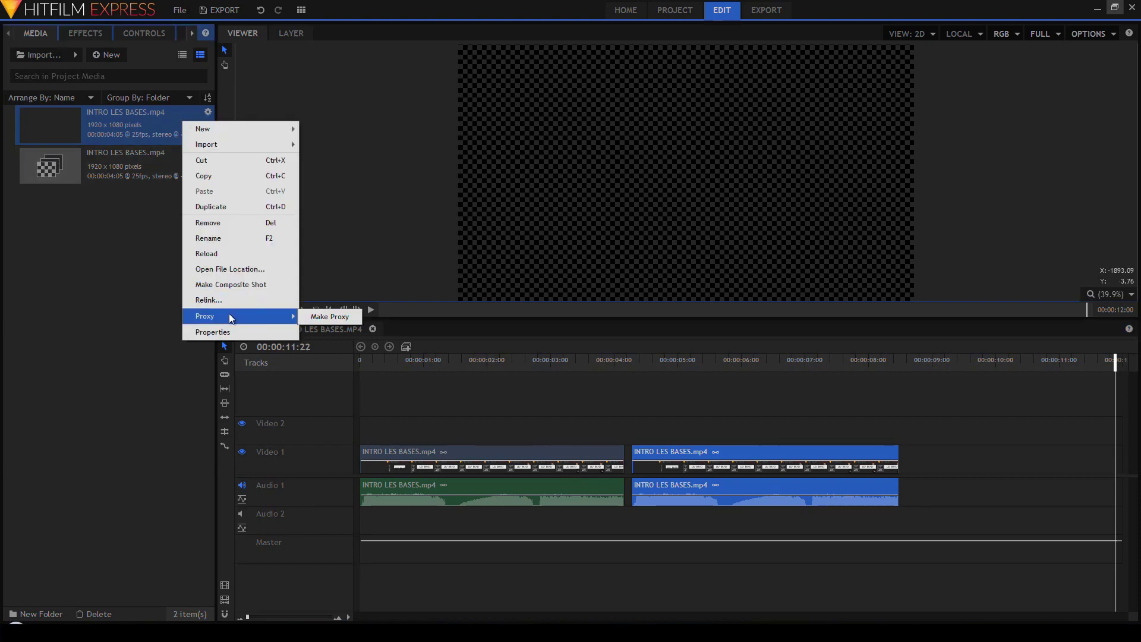
pyautogui.click(315, 319)
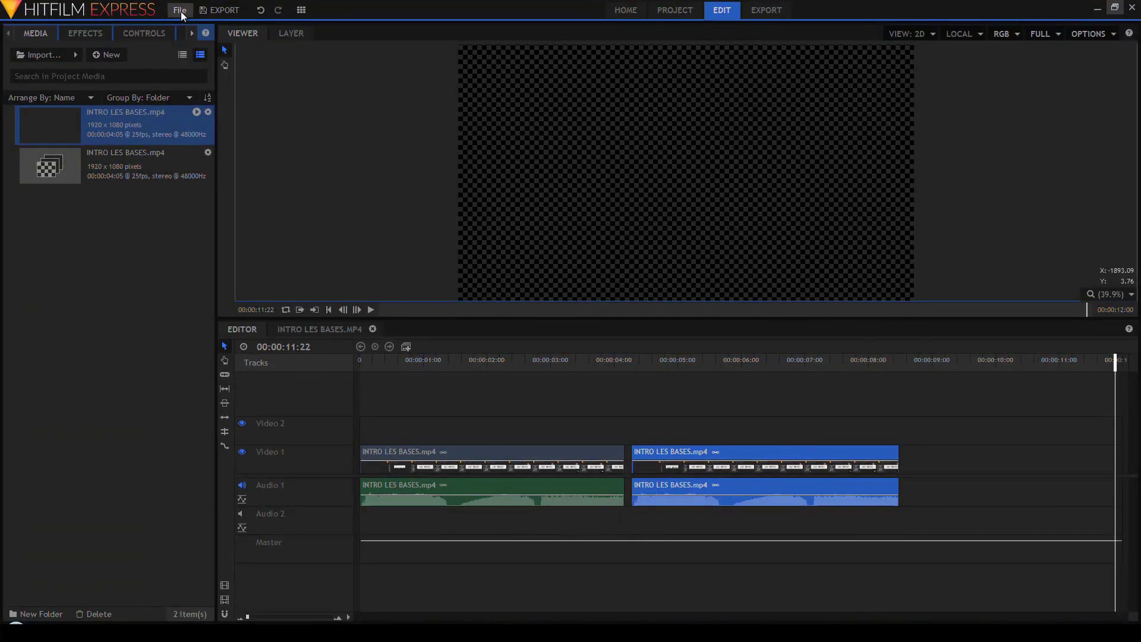
# Step: Delete all proxies through the program's proxy options, confirming the removal of the current proxy directory
pyautogui.click(180, 10)
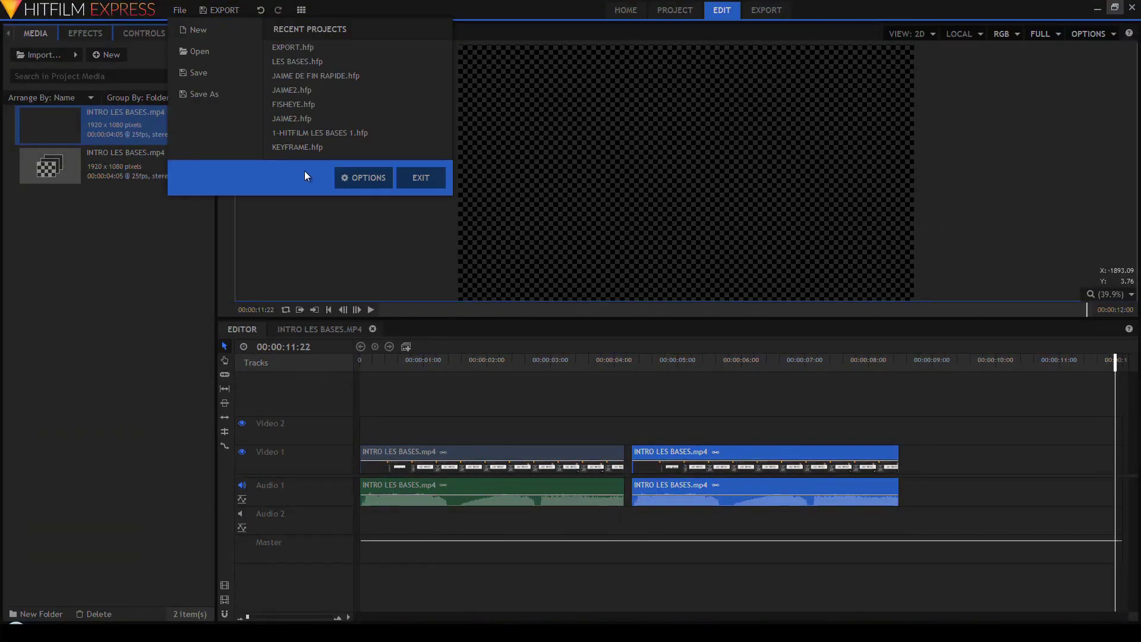
pyautogui.click(357, 177)
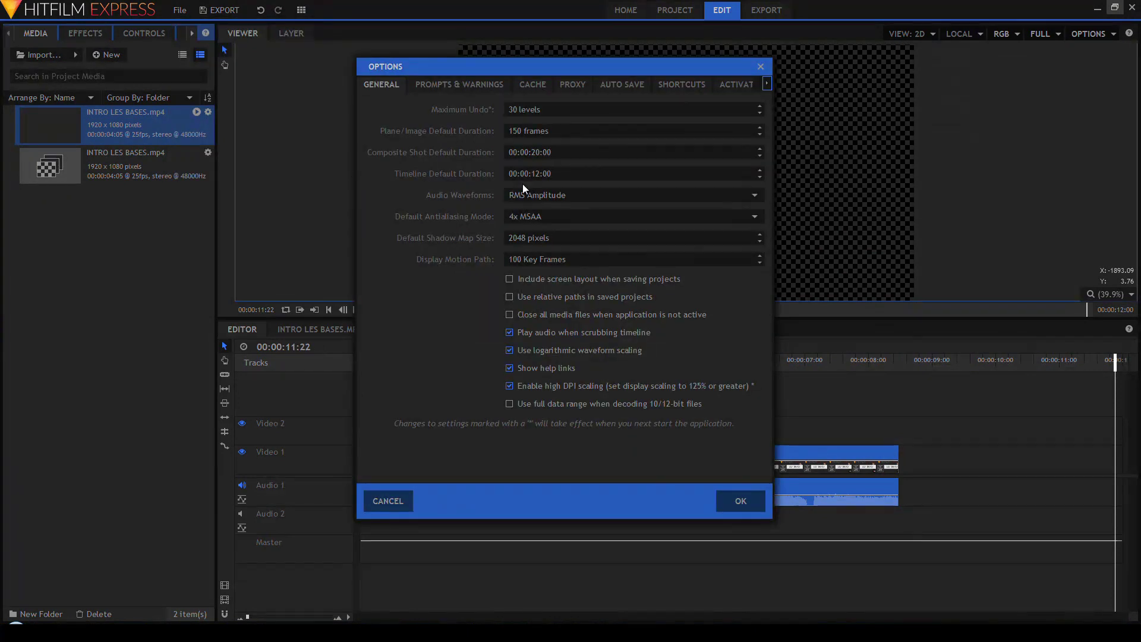
pyautogui.click(574, 86)
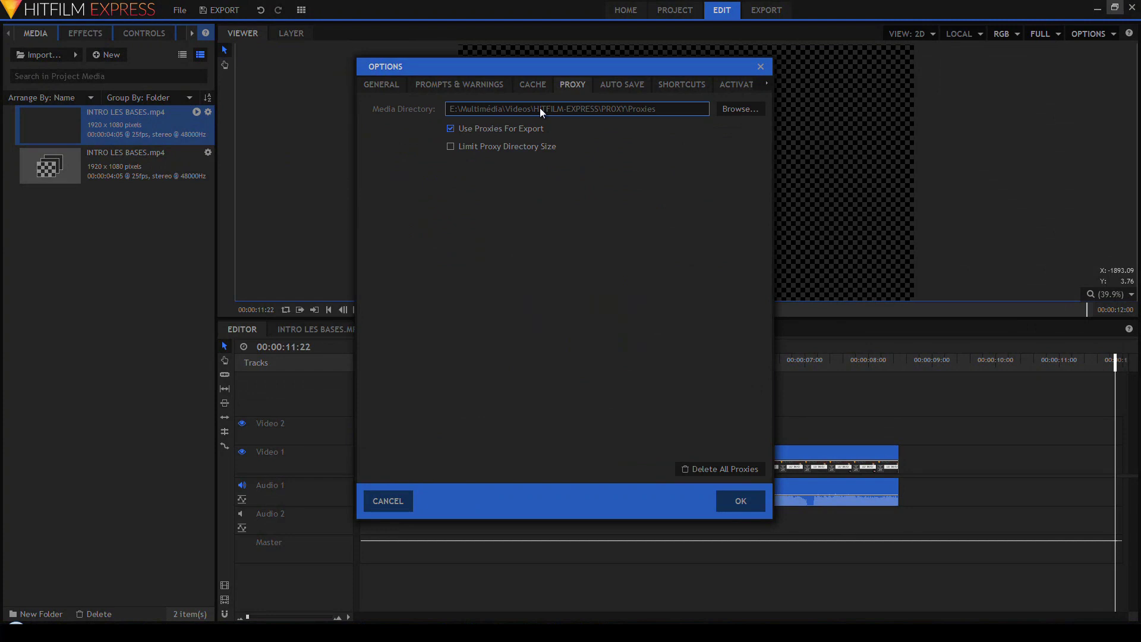
pyautogui.click(724, 469)
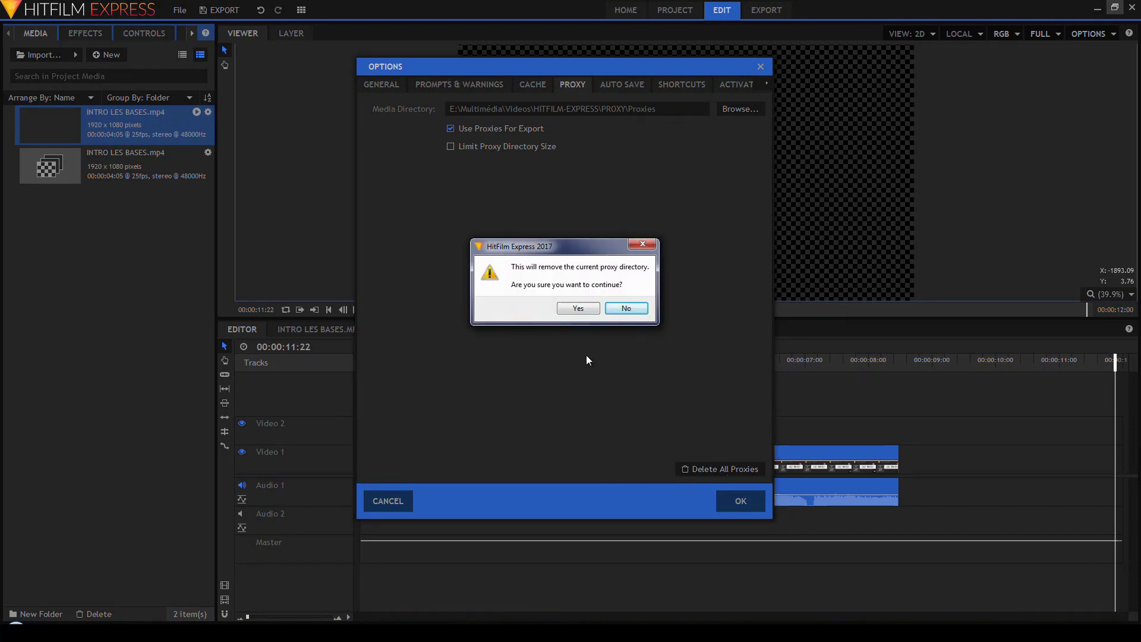
pyautogui.click(578, 308)
pyautogui.click(741, 500)
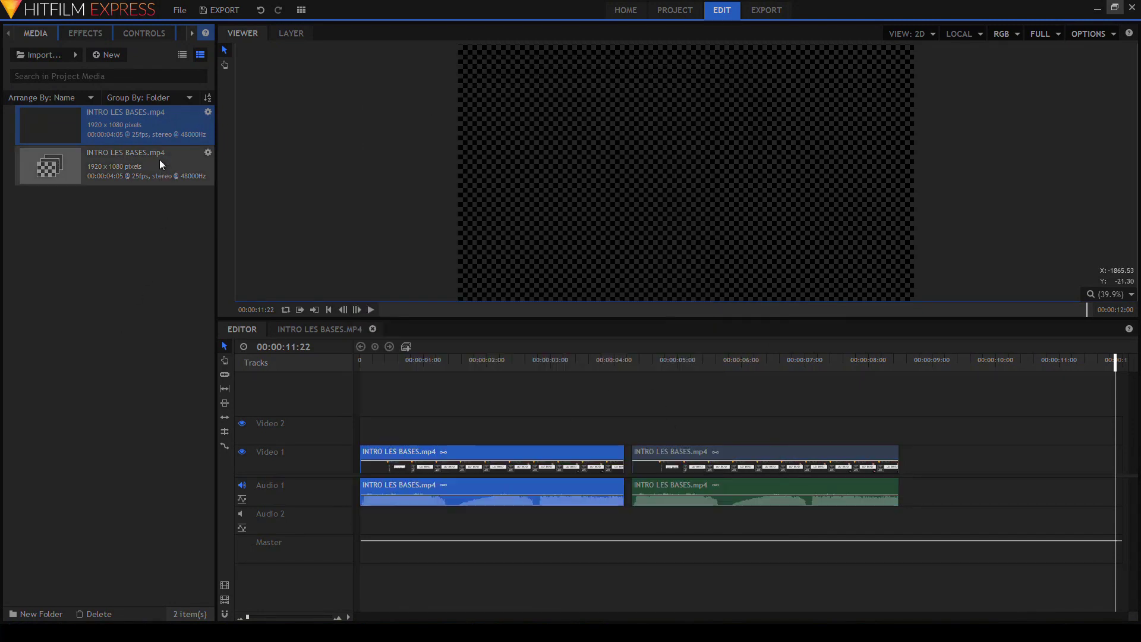
pyautogui.rightClick(148, 120)
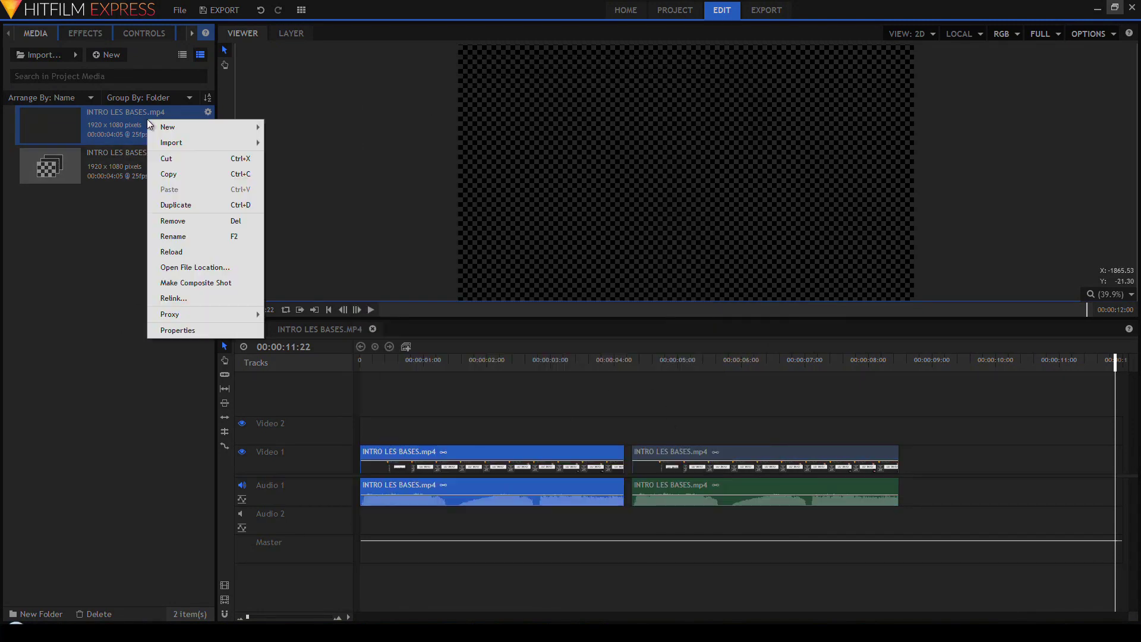
pyautogui.moveTo(169, 130)
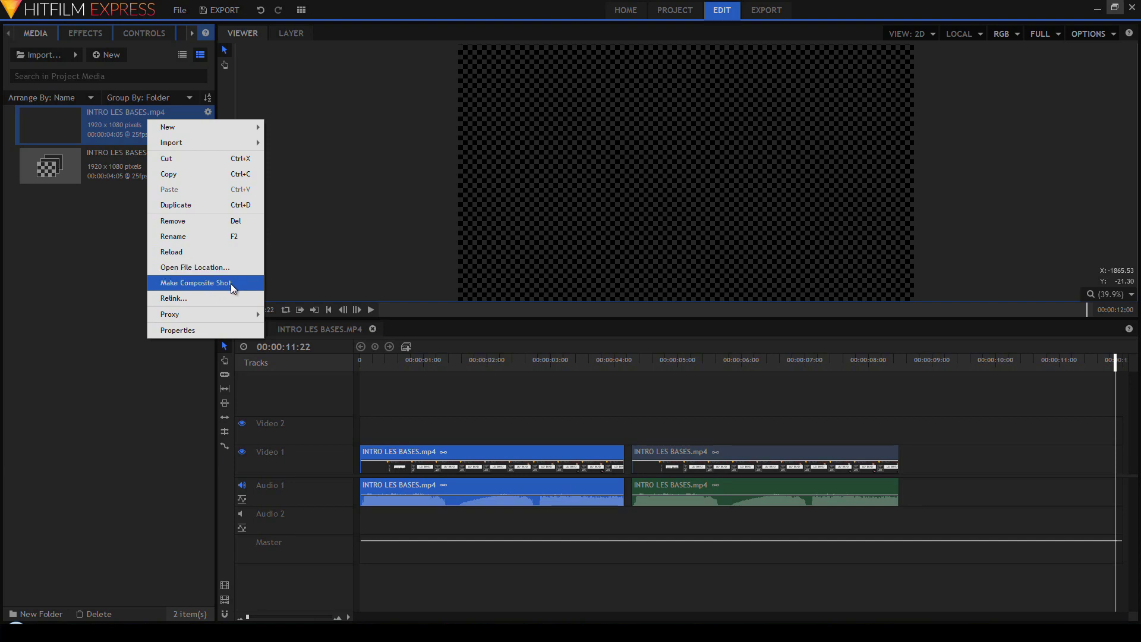
pyautogui.click(227, 331)
pyautogui.press('Escape')
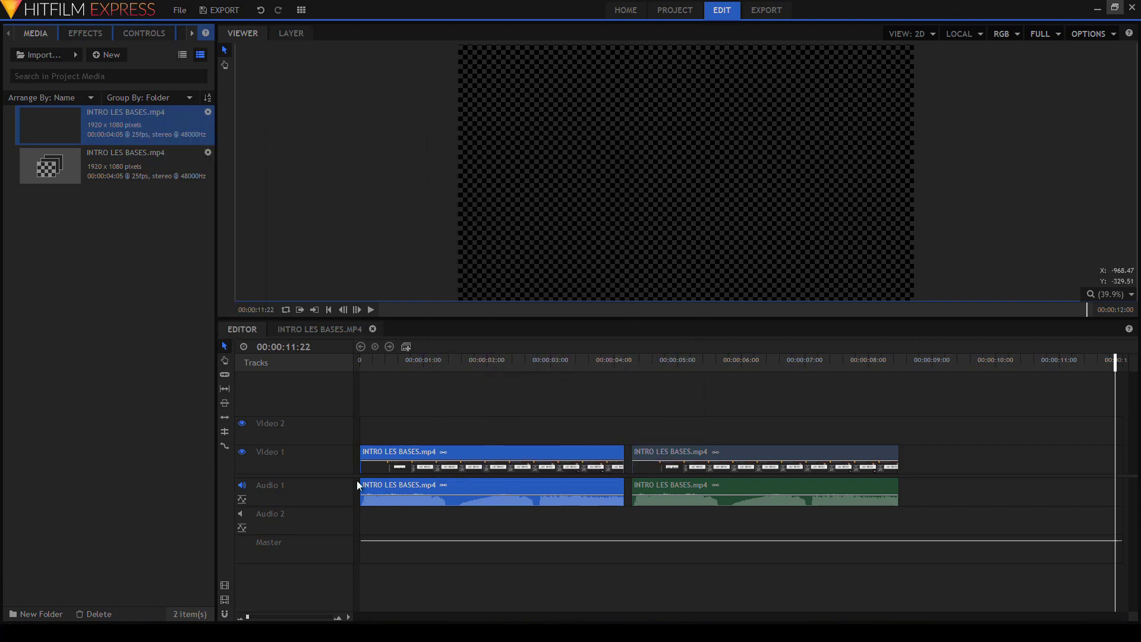
pyautogui.click(1129, 330)
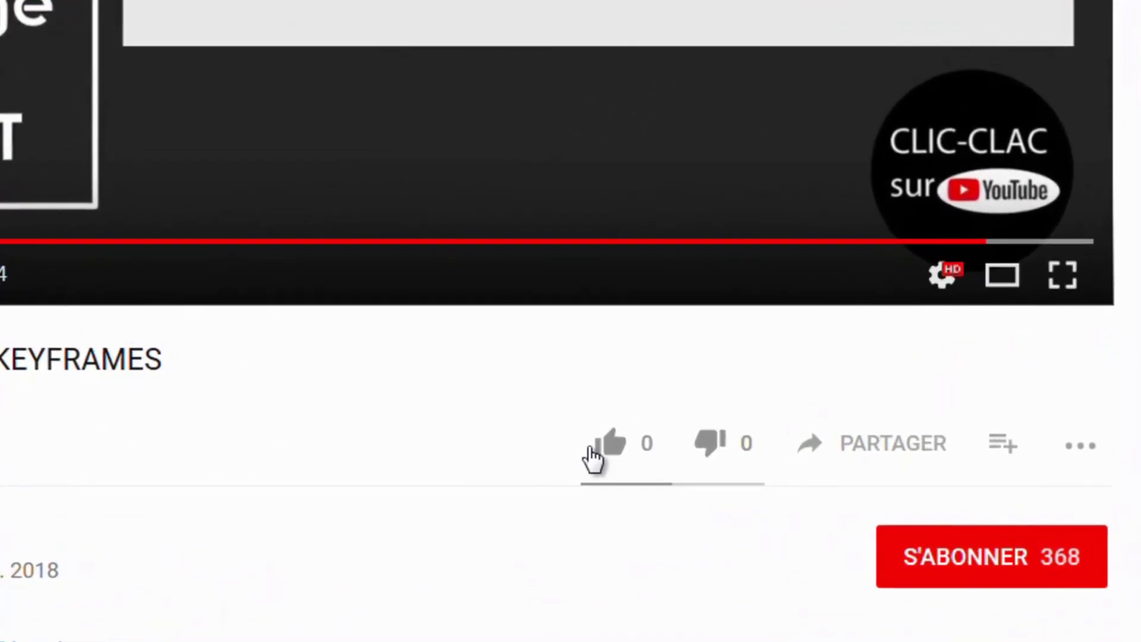
# Step: Switch to YouTube, like the video, and subscribe to the channel with notifications turned on
pyautogui.click(594, 457)
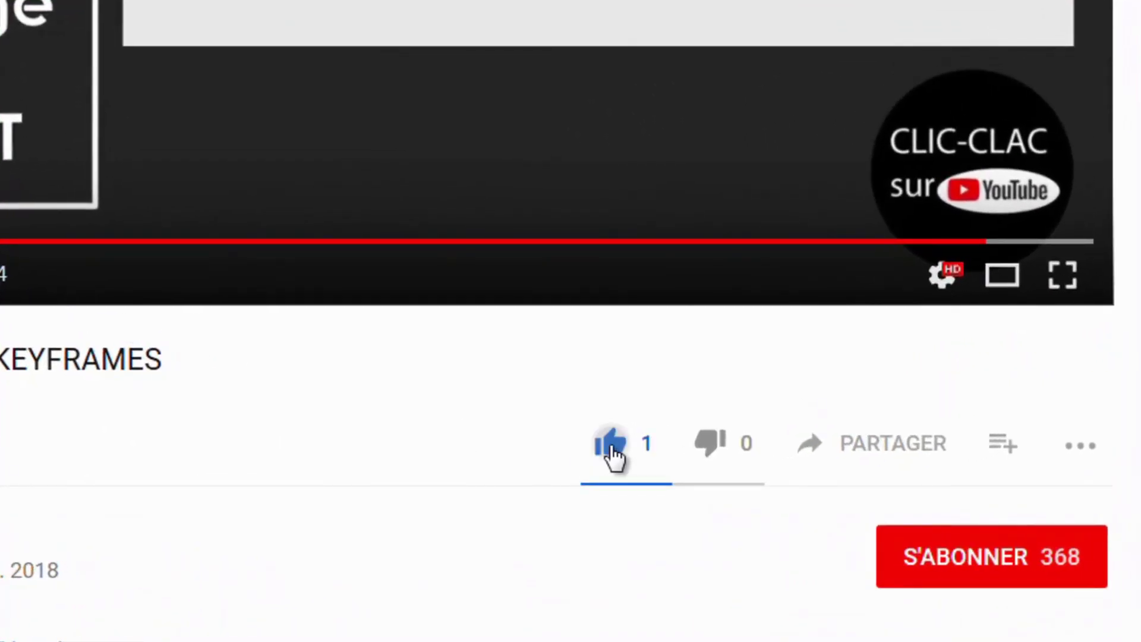
pyautogui.click(997, 578)
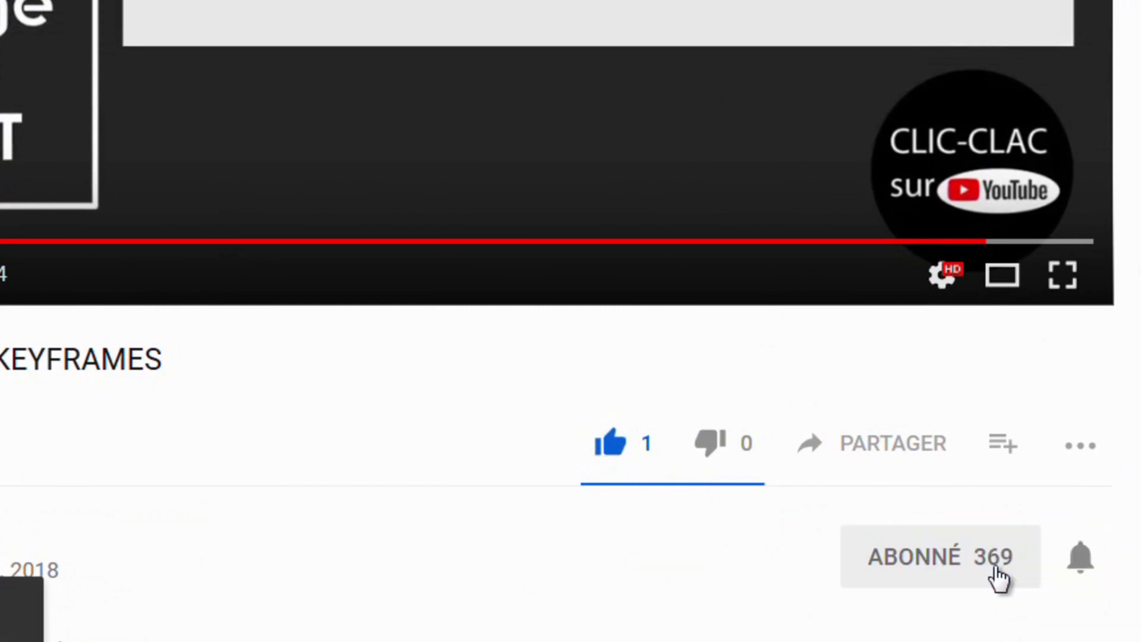
pyautogui.click(1082, 565)
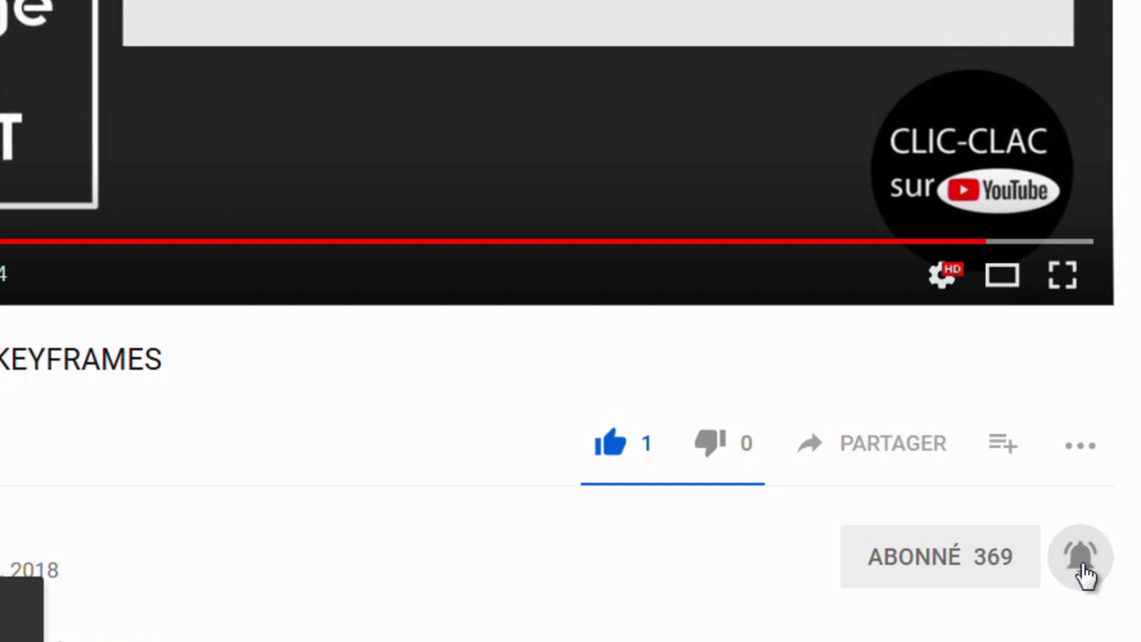